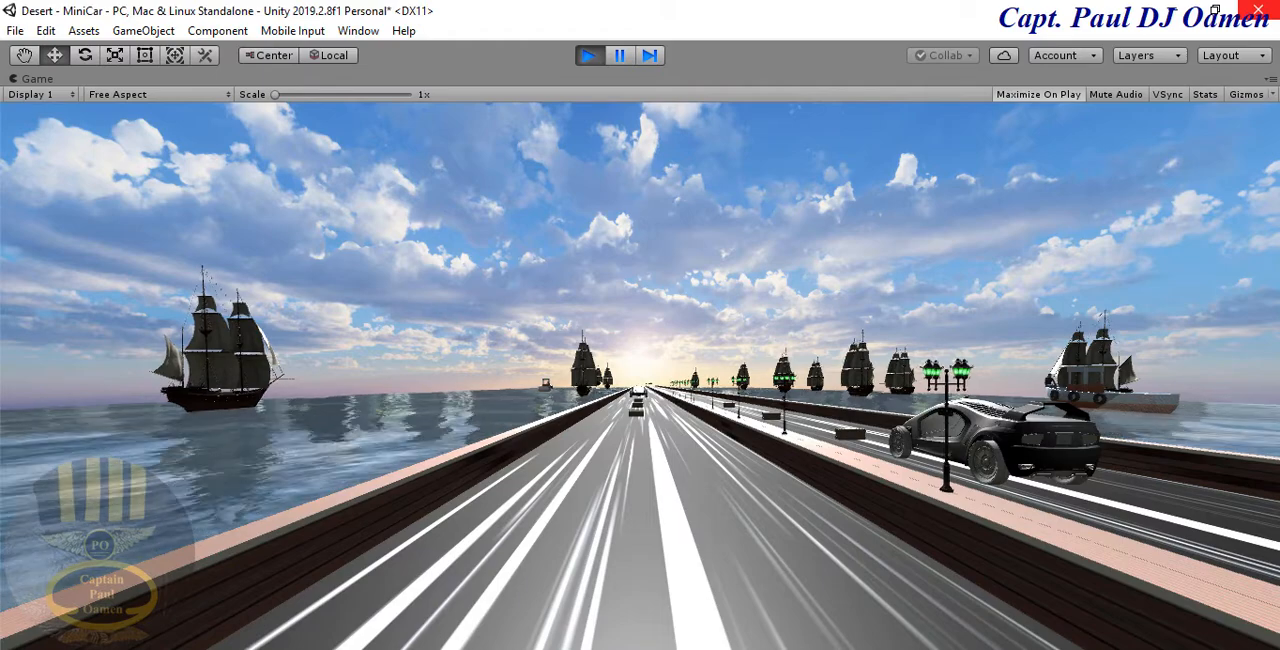
key(Up)
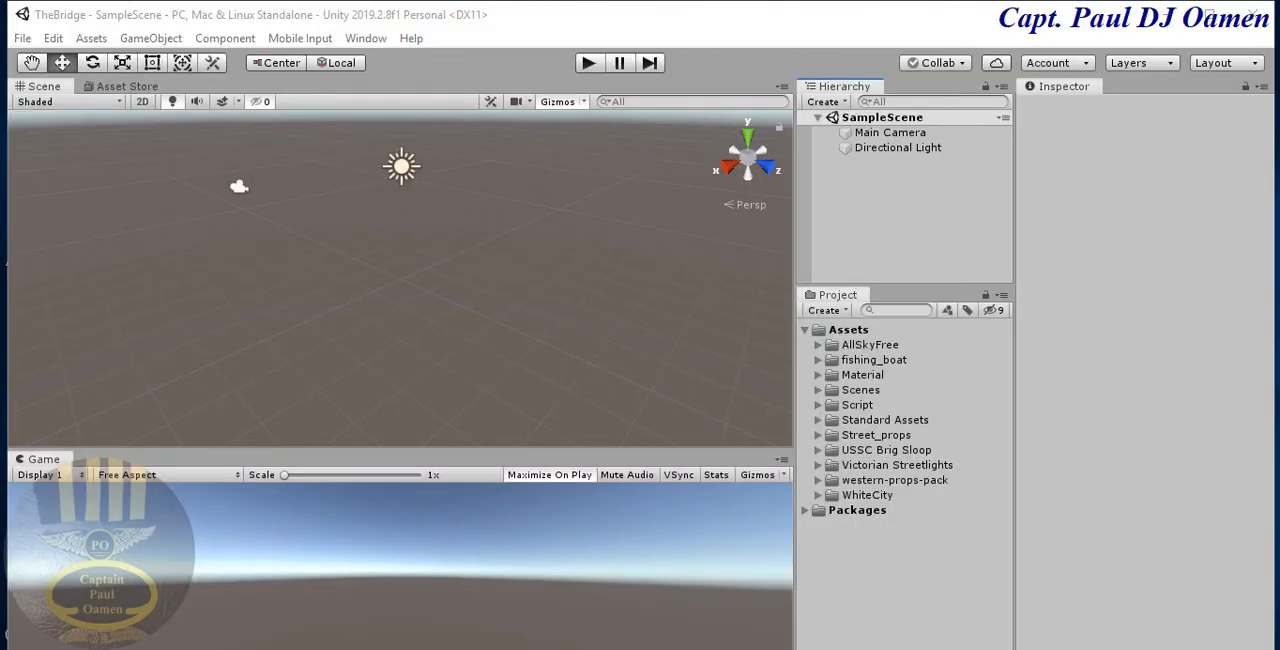
- Compare the project's asset folders with the Asset Store packages listed in Notepad, from AllSkyFree to WhiteCity
click(883, 359)
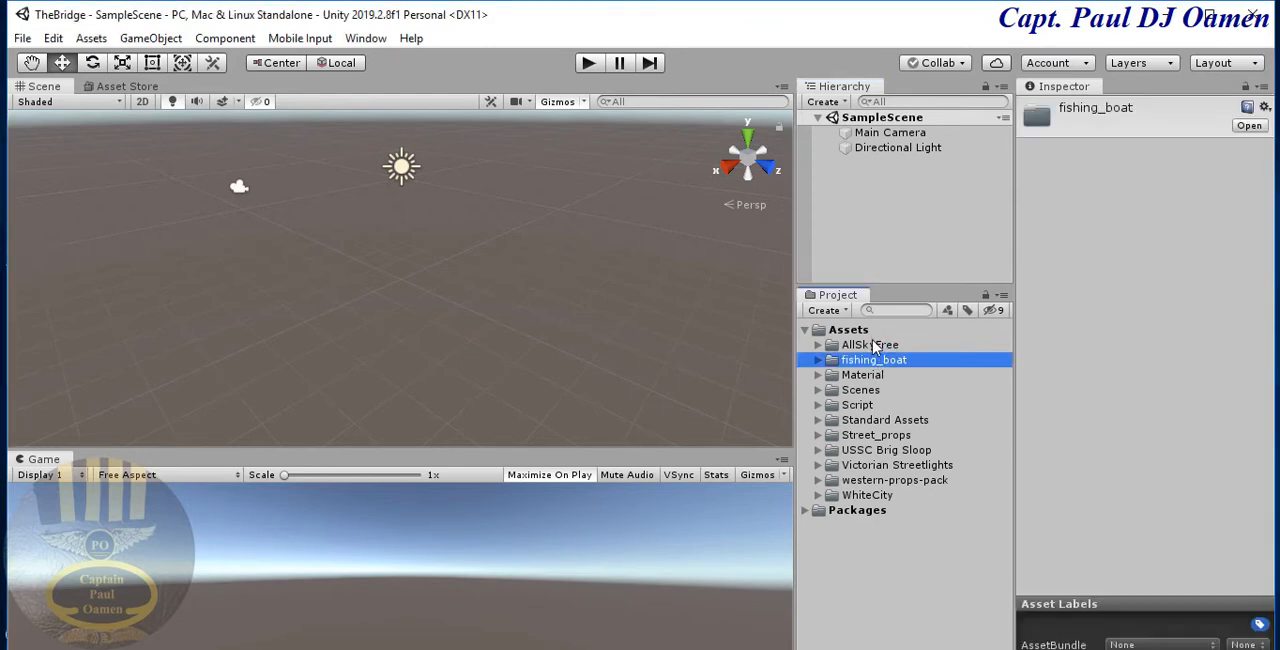
click(873, 345)
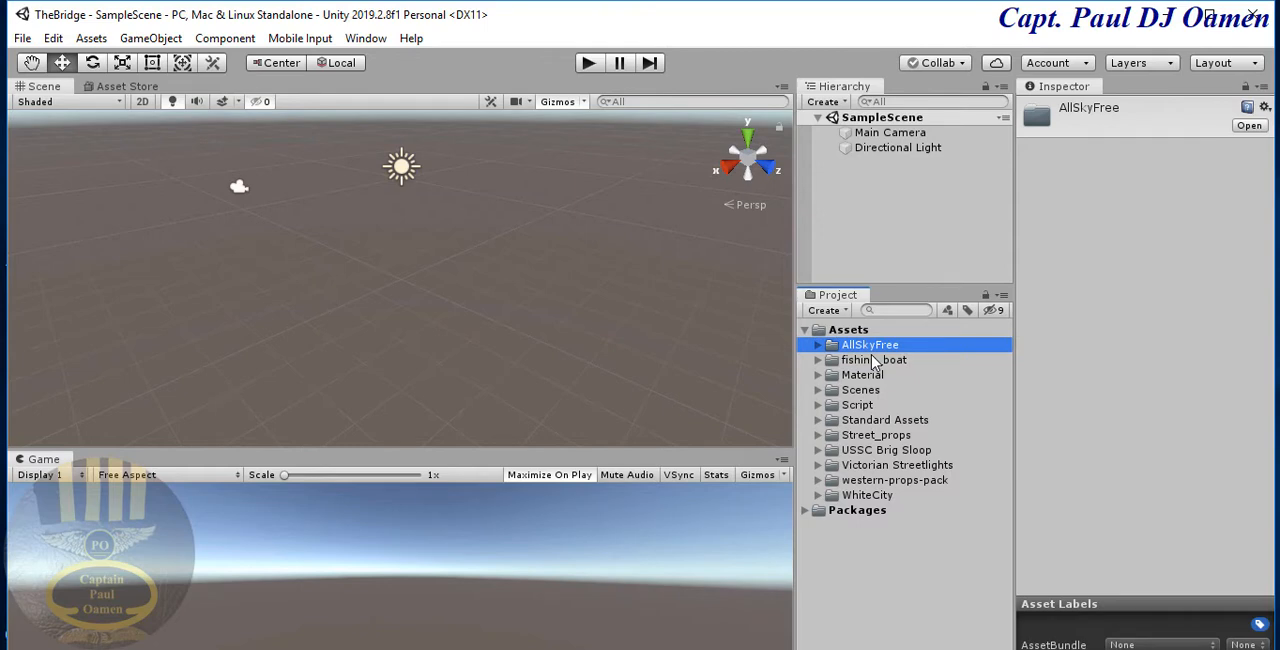
click(874, 362)
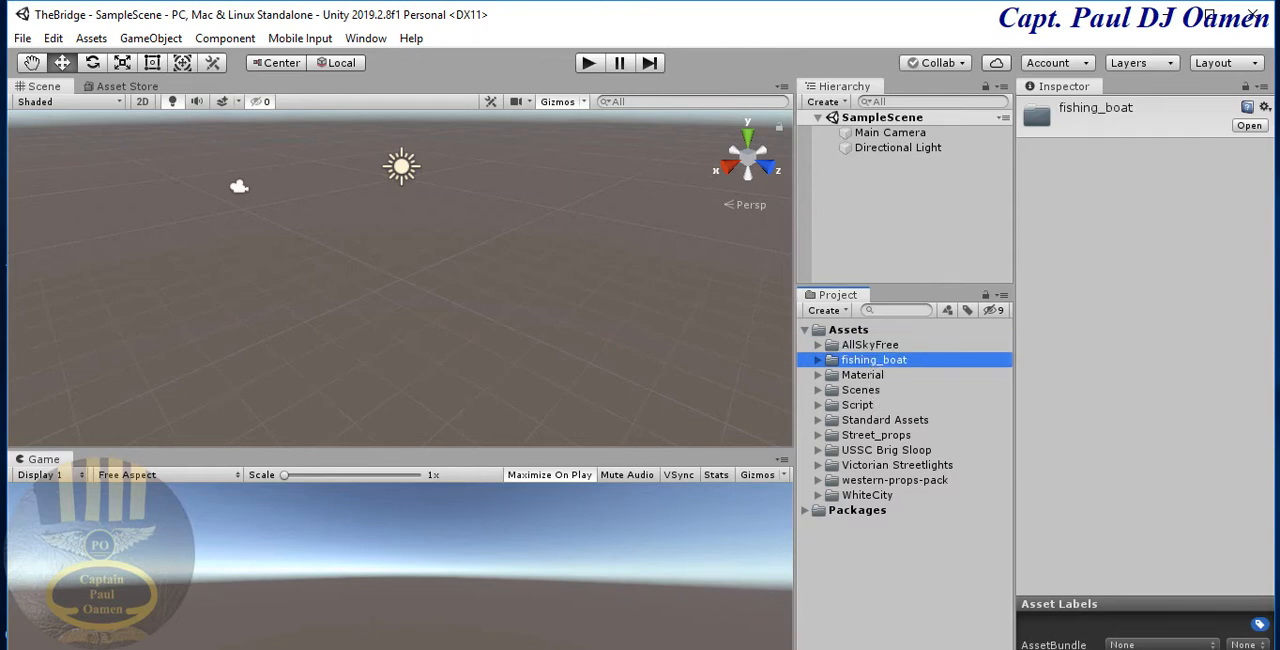
key(alt+Tab)
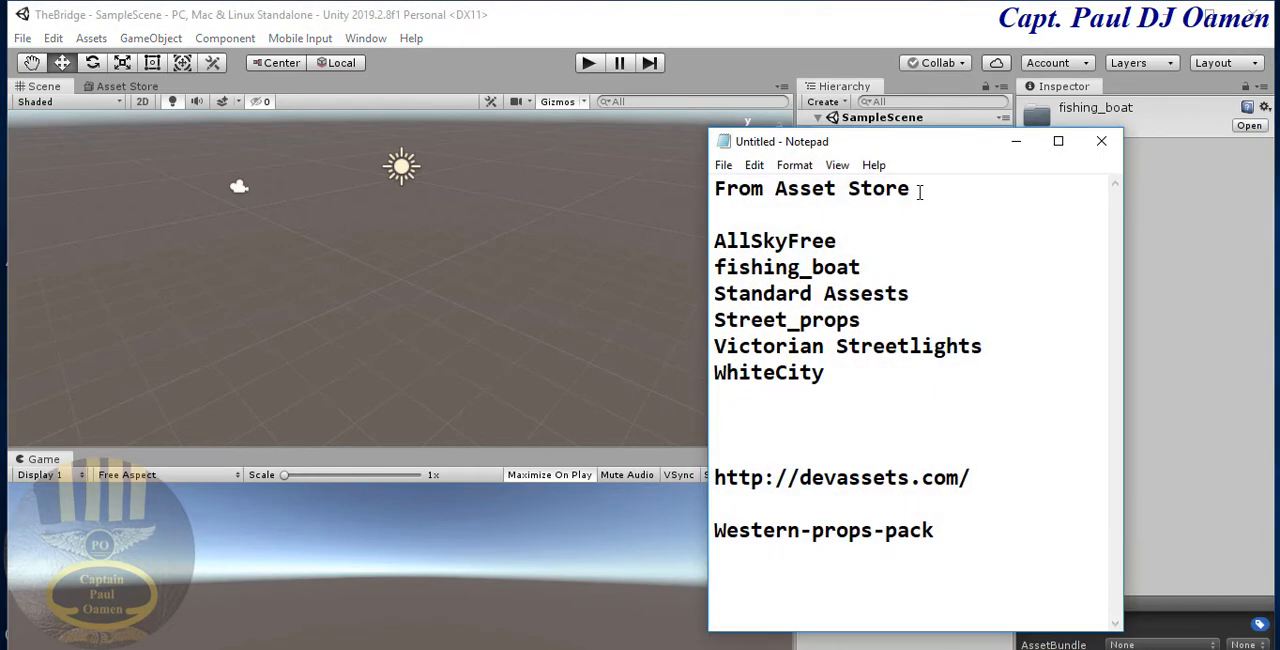
drag(940, 148, 590, 130)
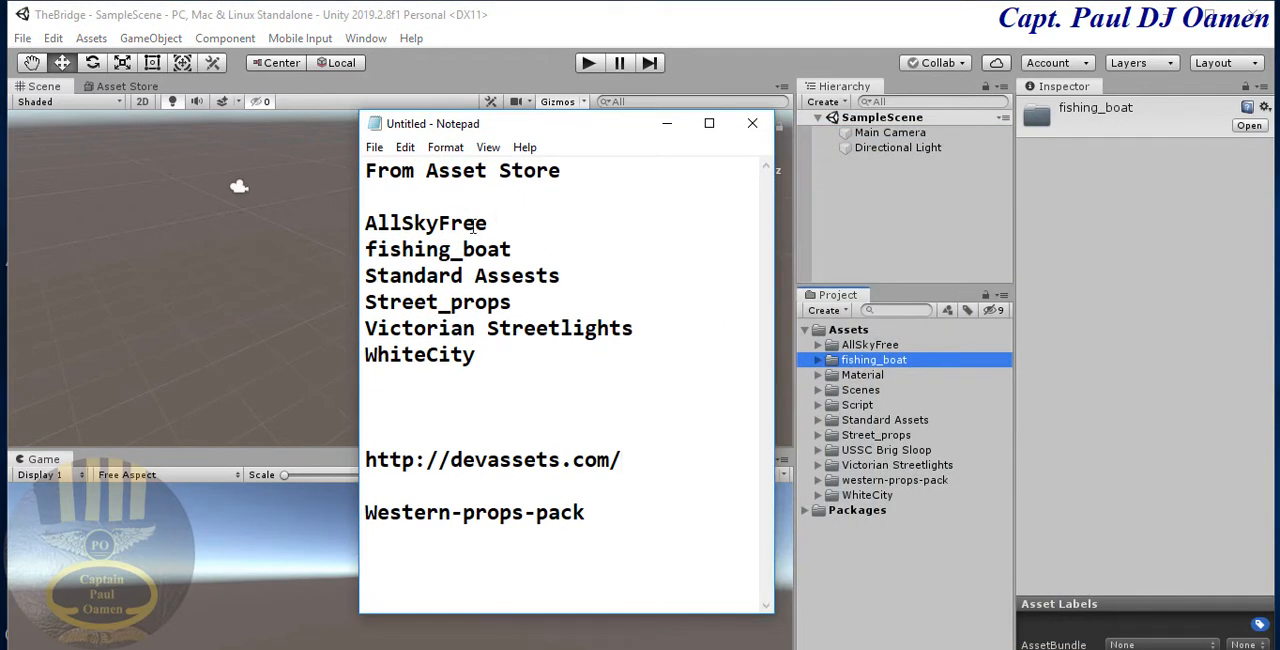
drag(478, 222, 368, 224)
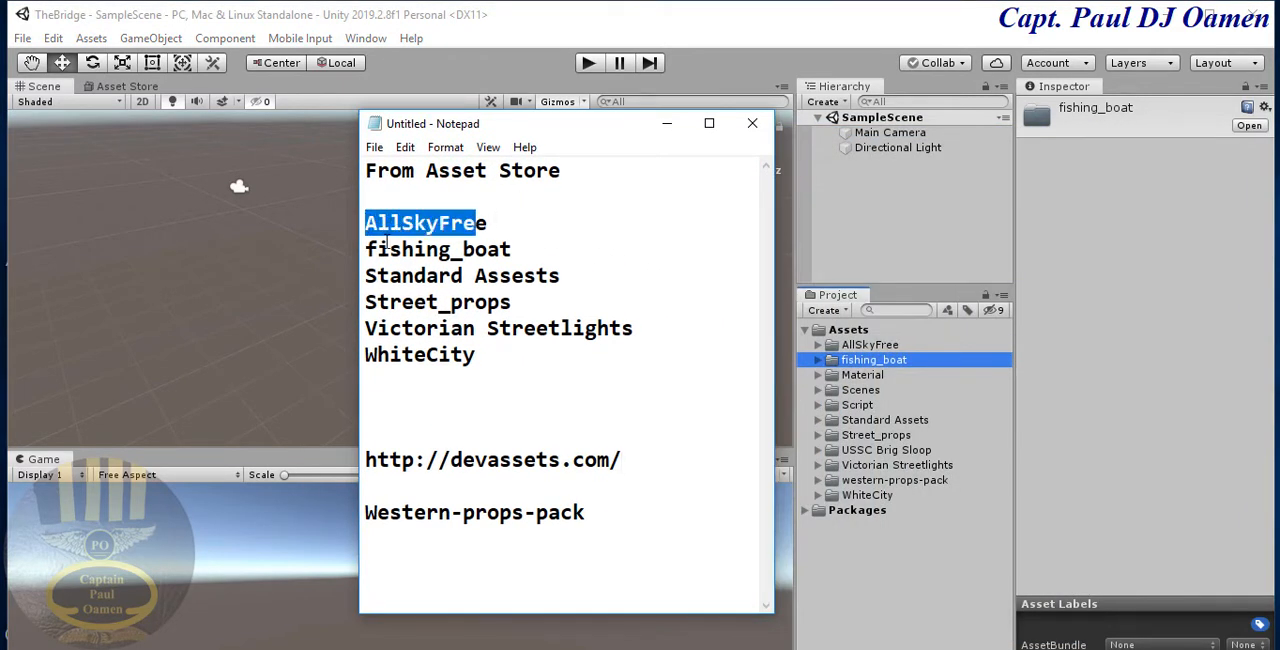
drag(518, 230, 358, 232)
click(438, 249)
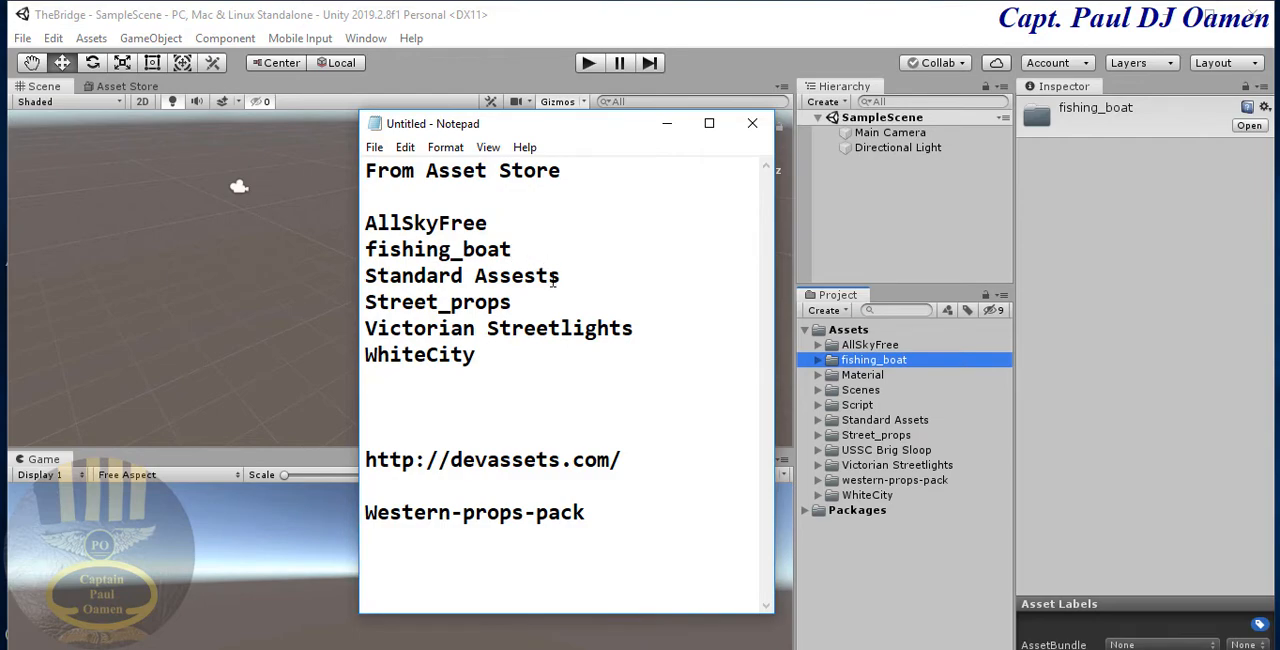
drag(571, 279, 355, 268)
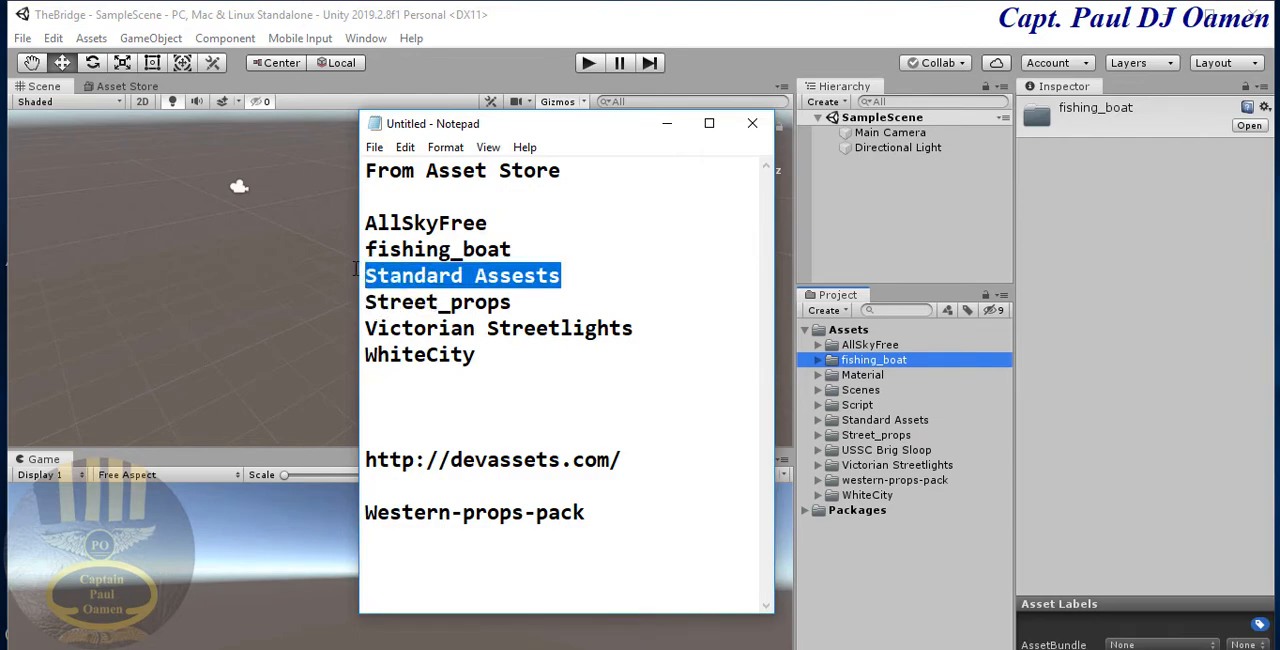
drag(522, 302, 362, 314)
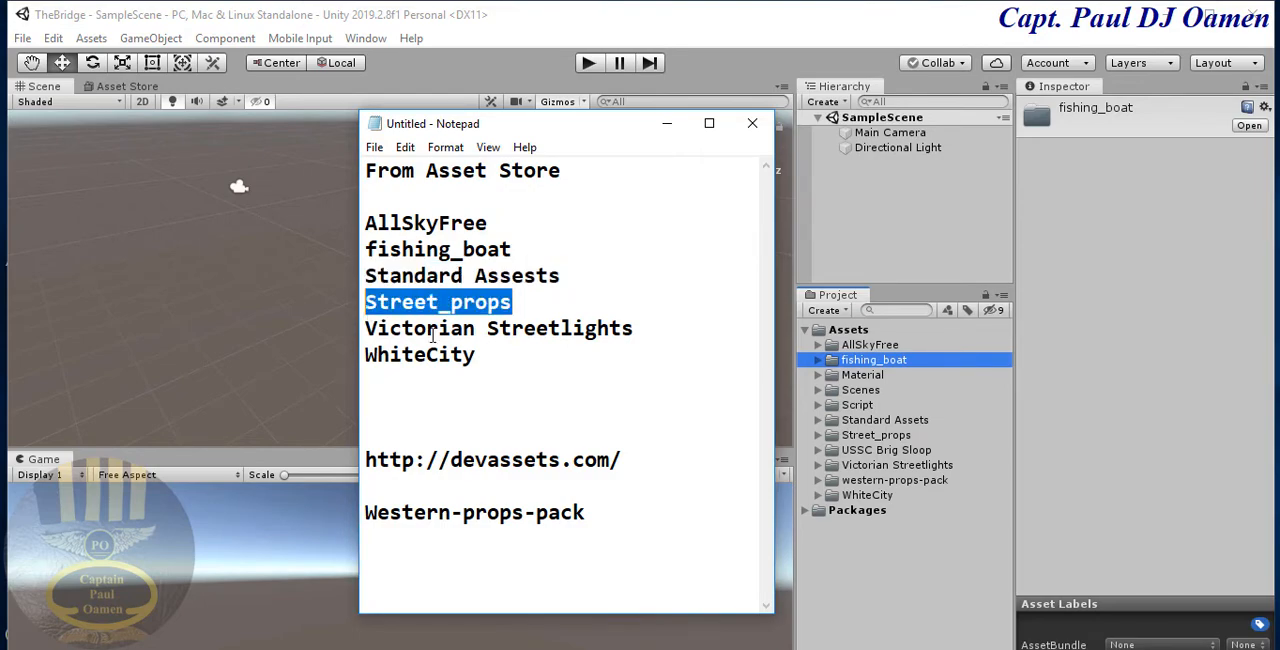
drag(664, 327, 380, 330)
drag(496, 366, 362, 226)
click(455, 310)
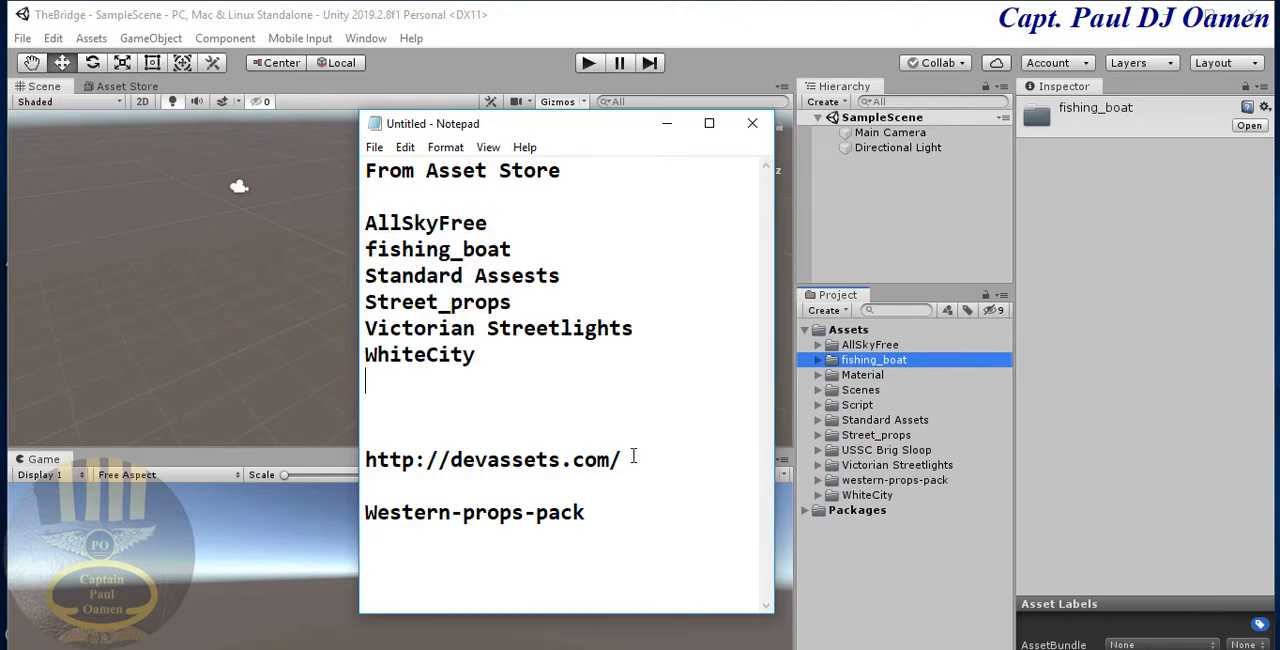
- Review the devassets.com address and its Western-props-pack entry in the notes, and return to the Unity project
drag(619, 461, 511, 469)
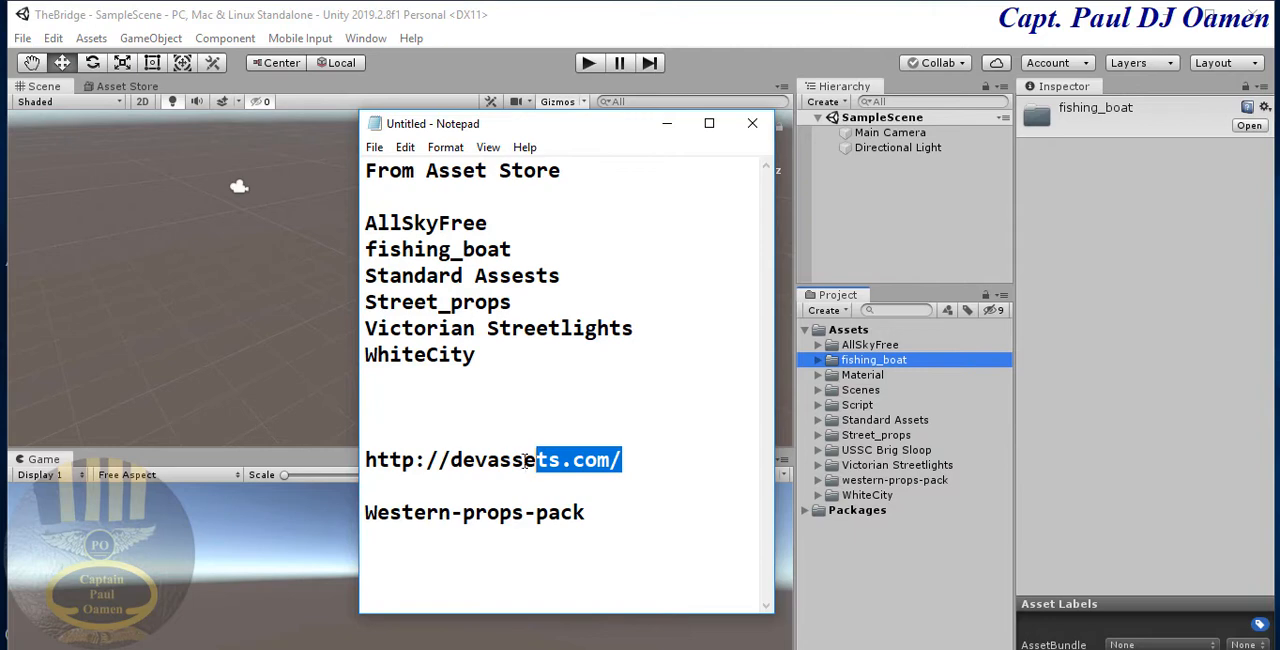
click(563, 459)
drag(642, 460, 458, 468)
click(642, 461)
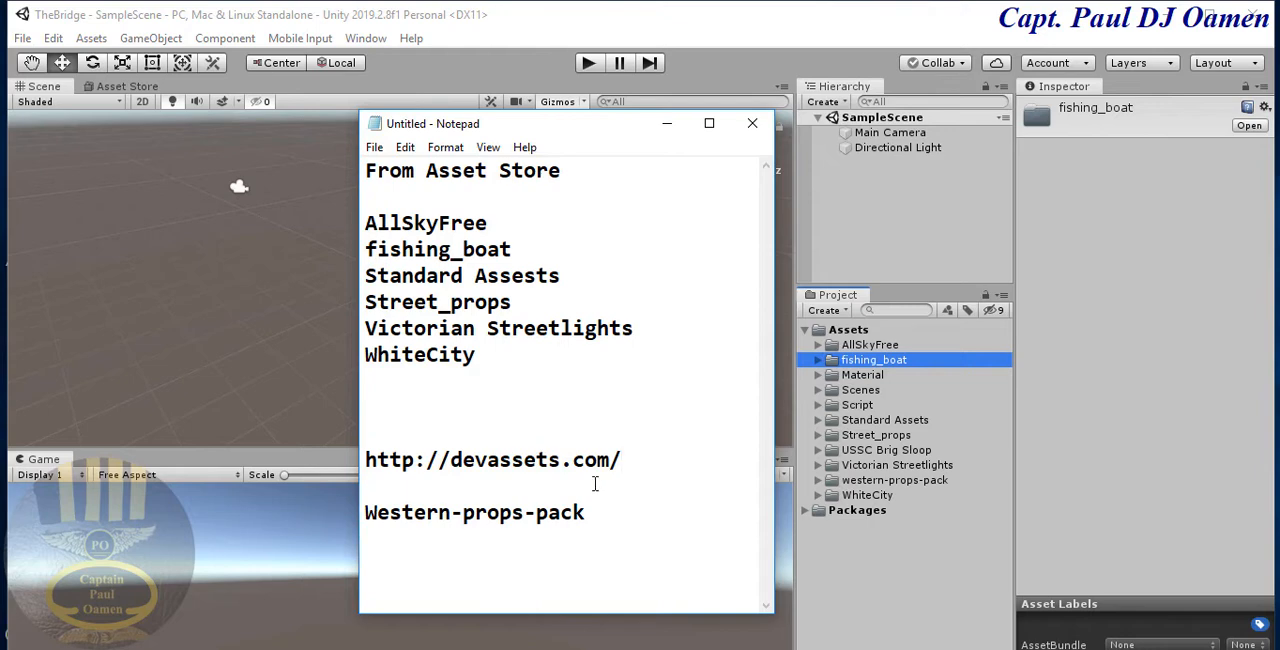
drag(612, 517, 362, 514)
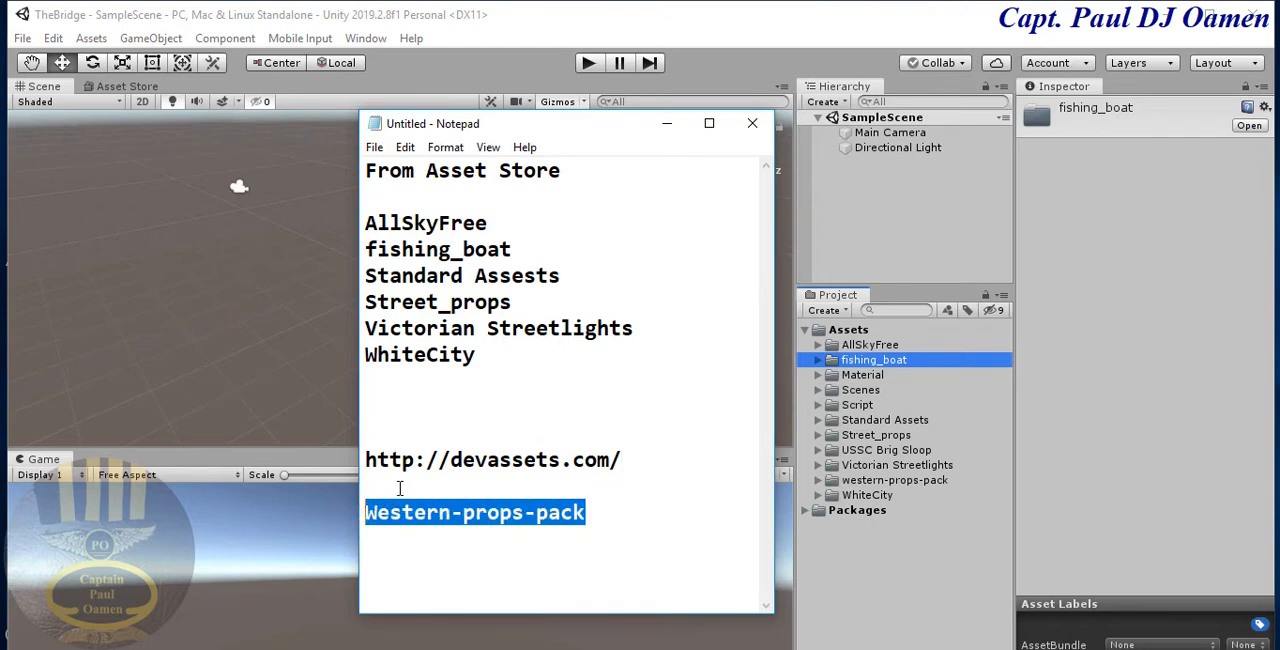
click(399, 488)
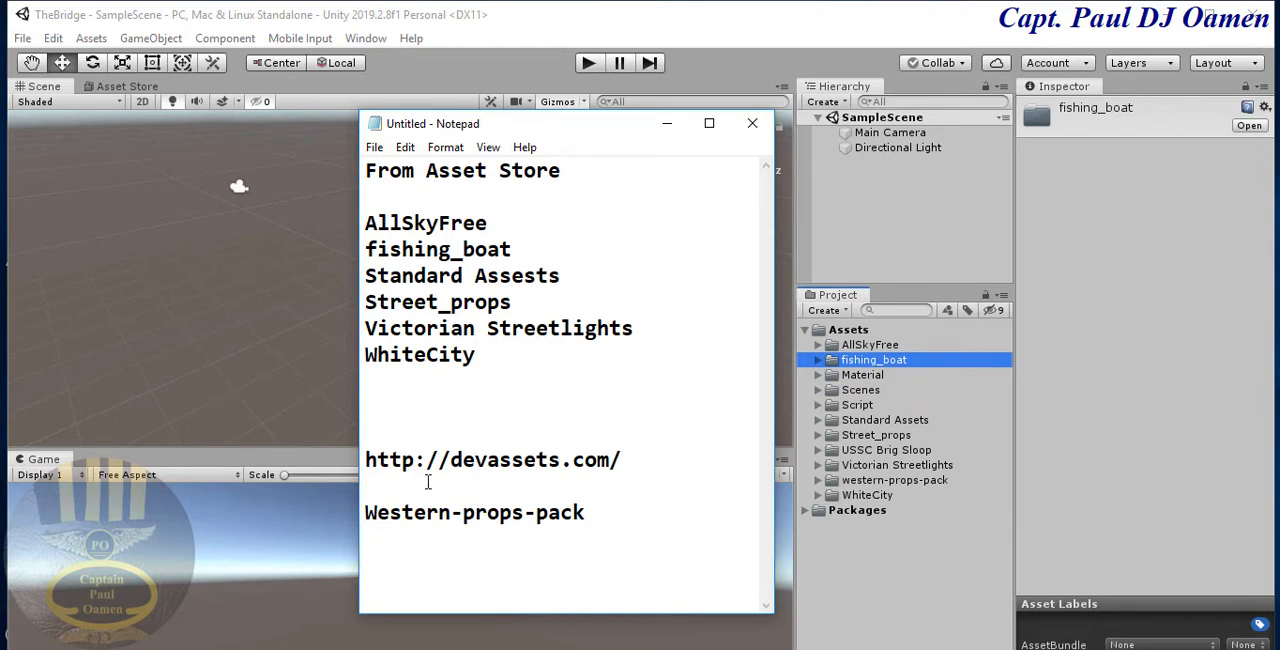
click(668, 128)
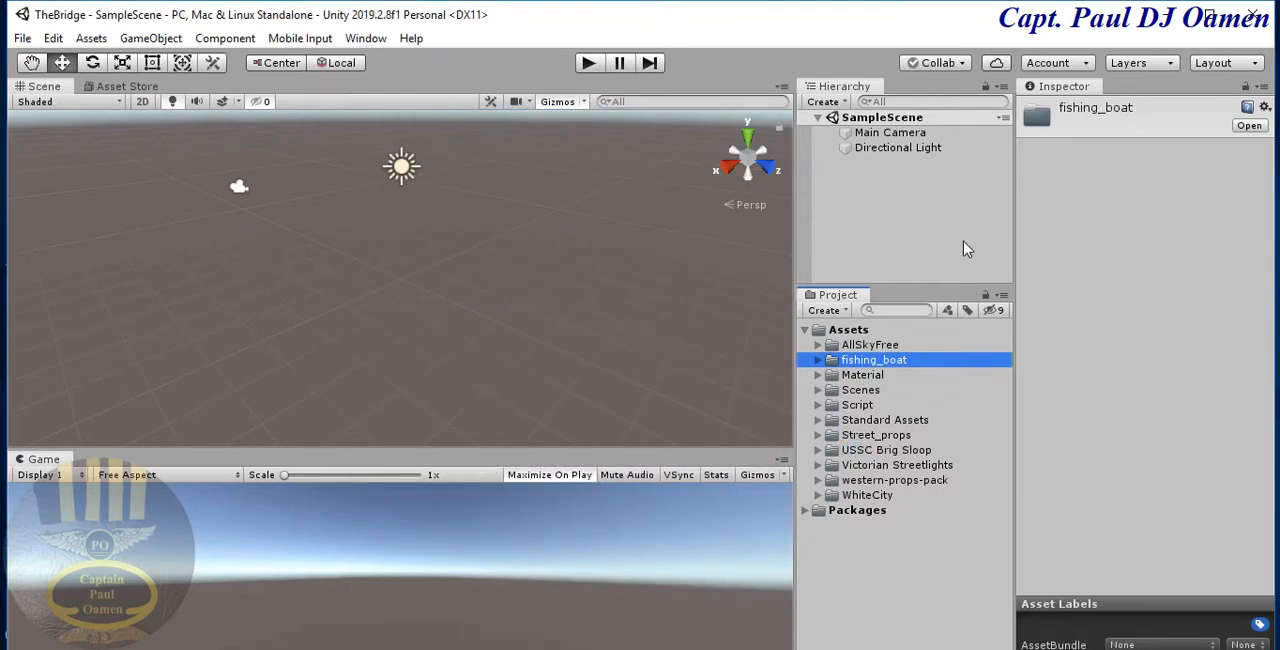
- Expand the Standard Assets folder and its Environment subfolder in the project assets
click(885, 420)
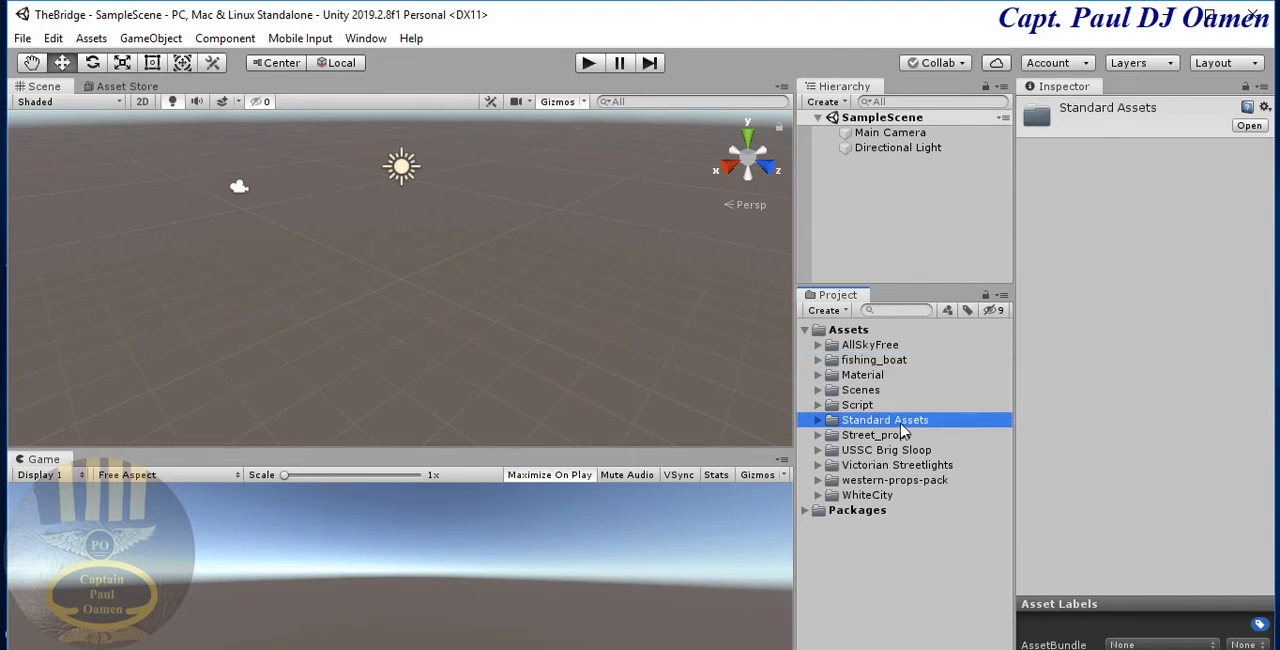
click(818, 420)
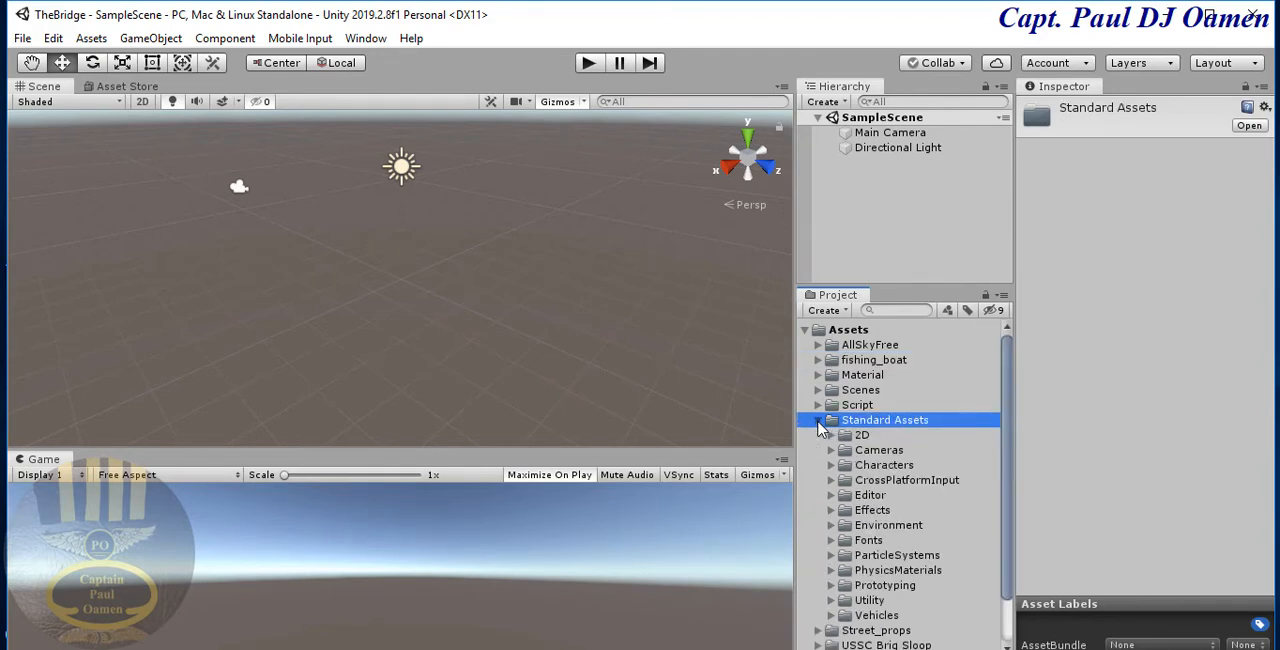
drag(1006, 366, 1003, 448)
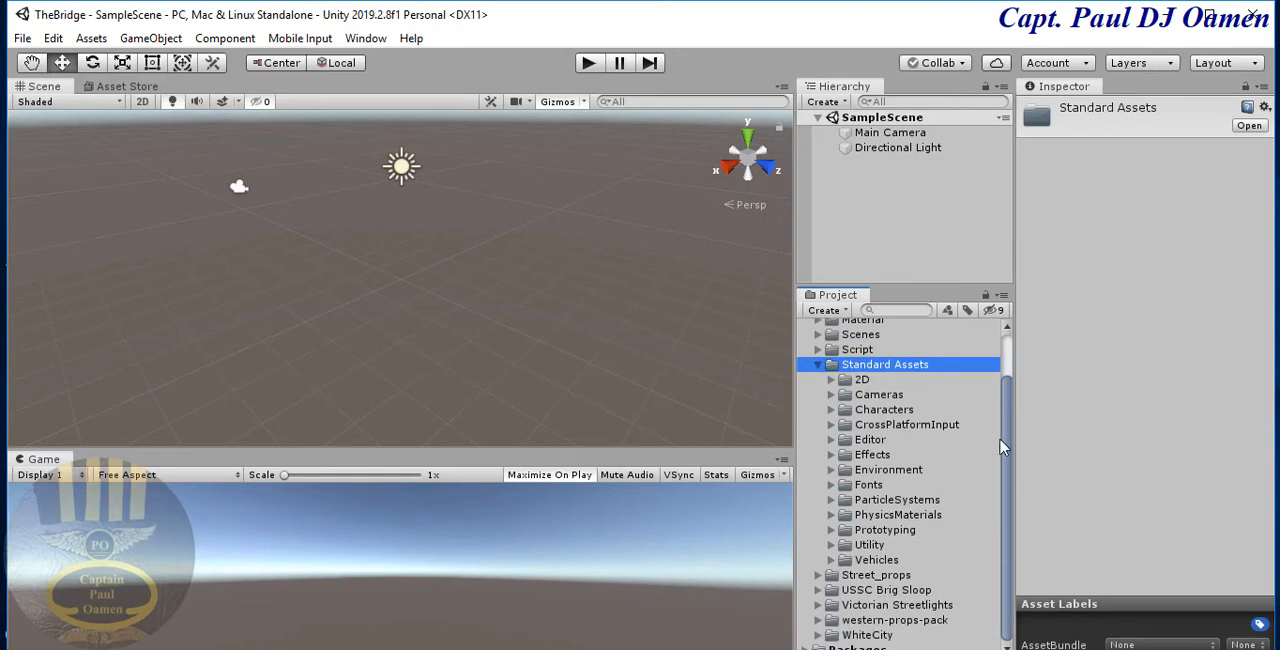
click(832, 470)
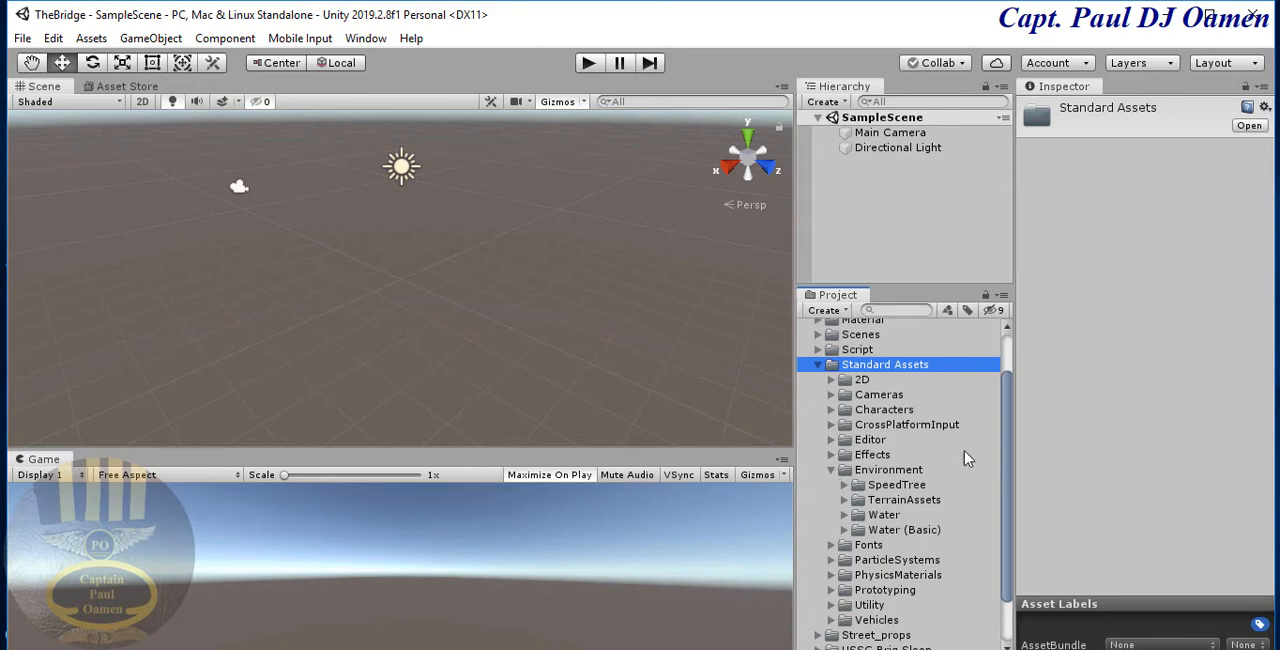
drag(1005, 408, 1002, 474)
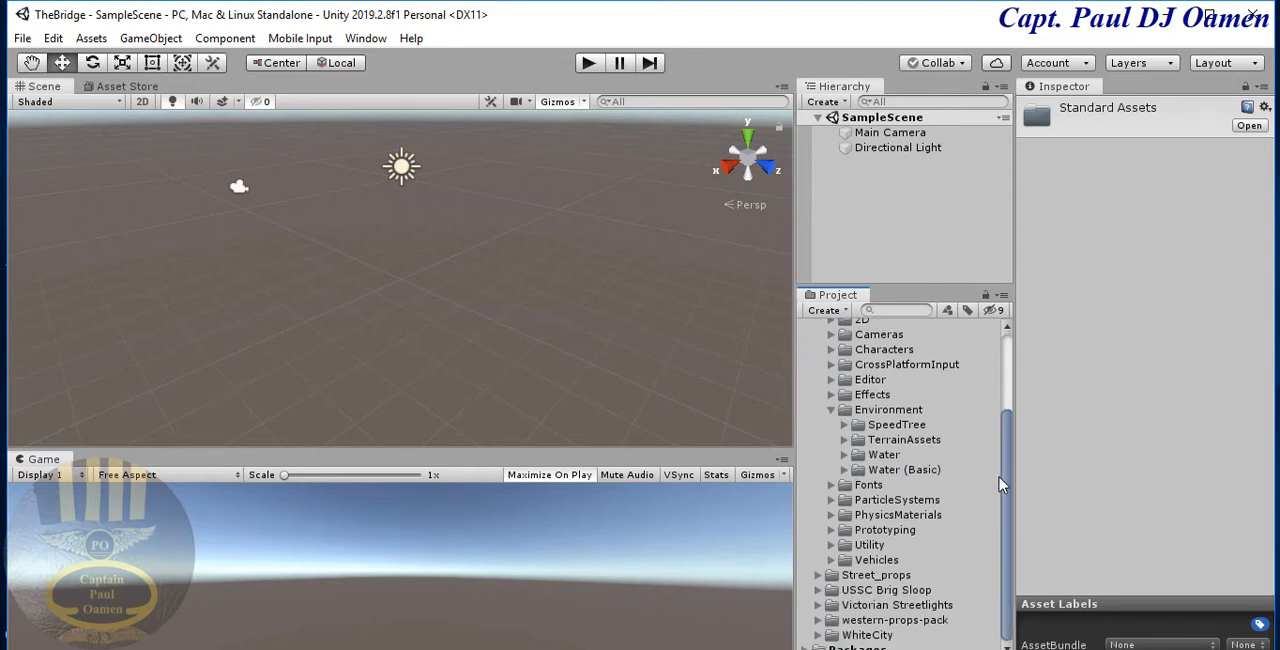
- Expand Water, Water4 and Prefabs inside the Environment folder to reach the Water4 prefabs
click(851, 458)
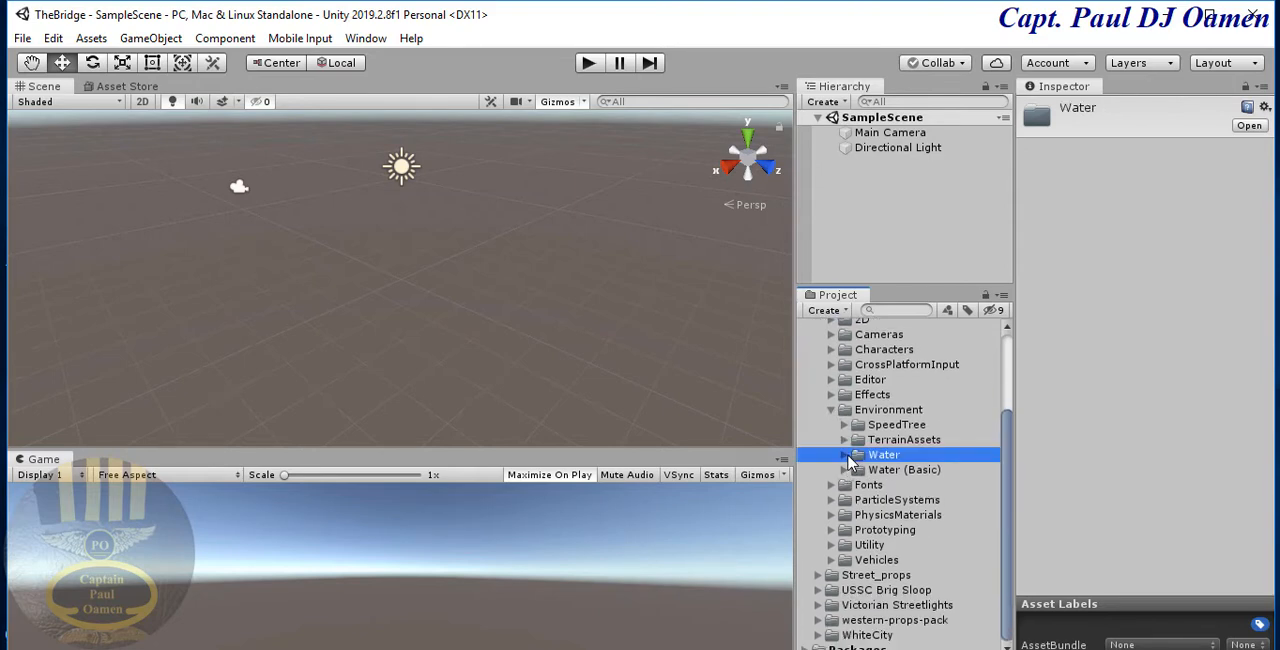
click(845, 455)
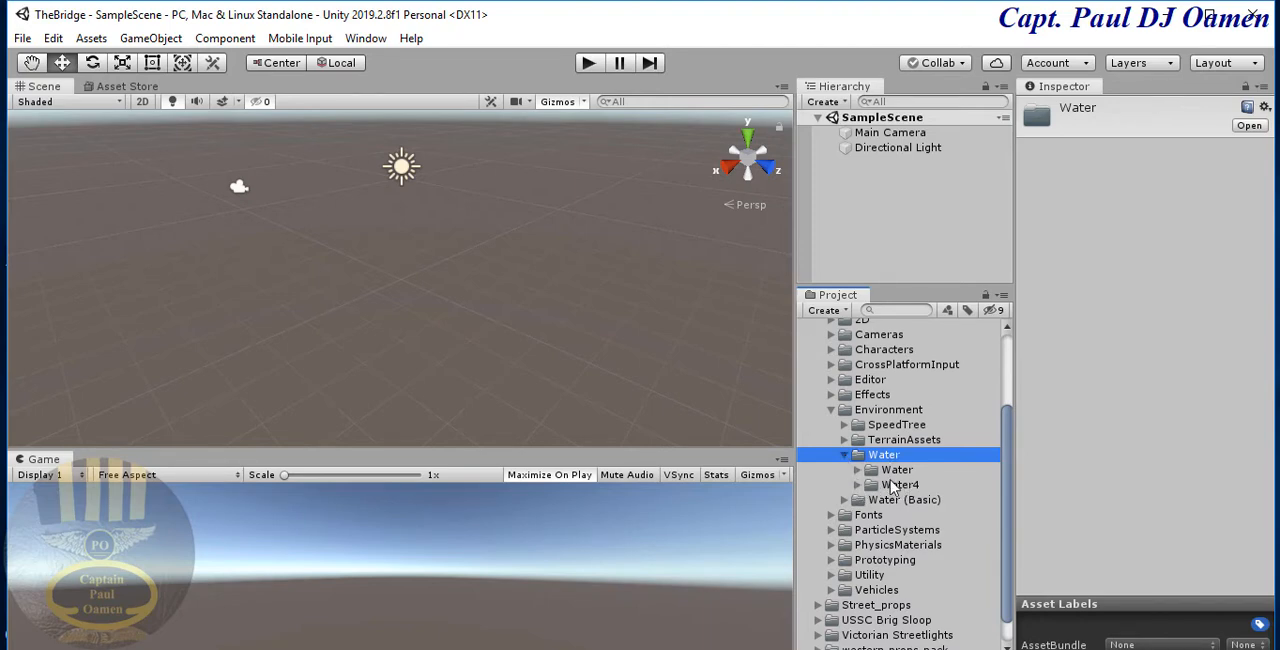
click(857, 485)
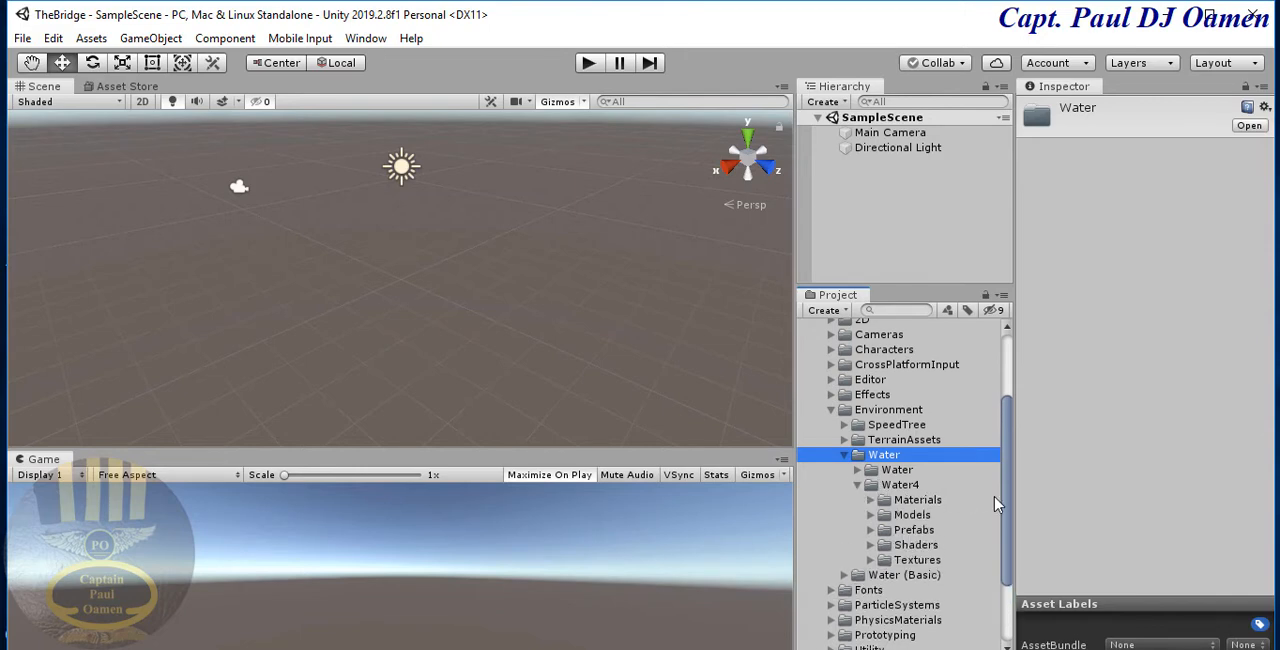
drag(1006, 495, 1006, 556)
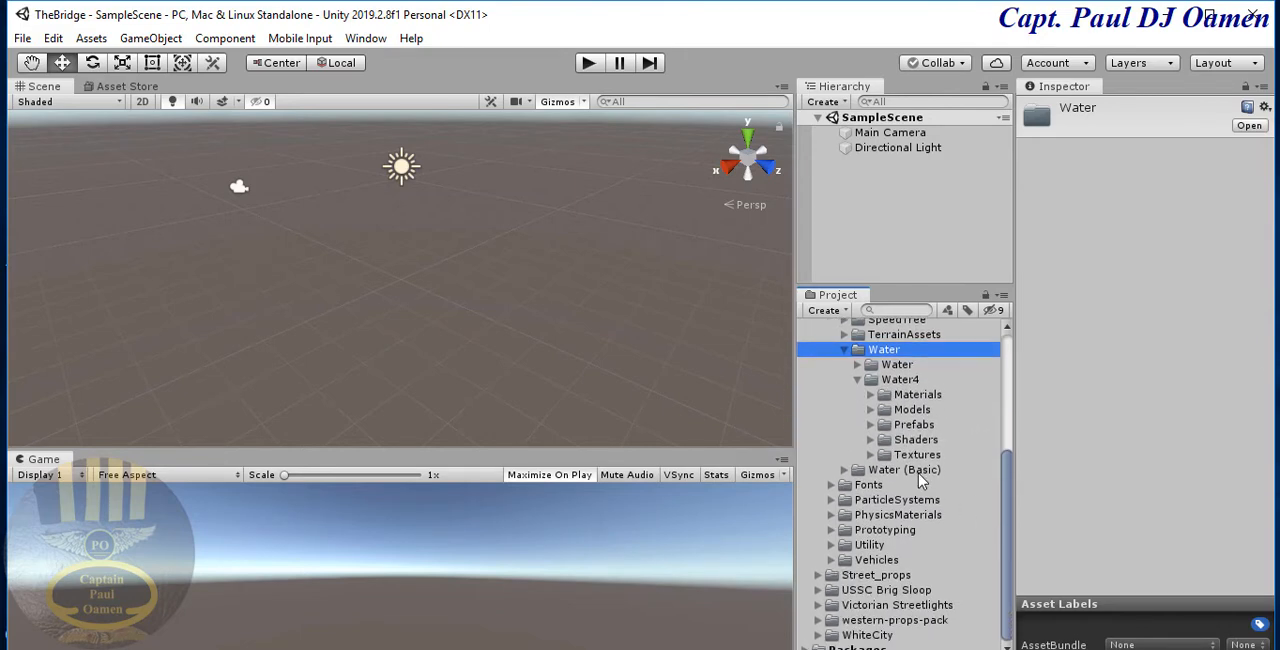
click(912, 428)
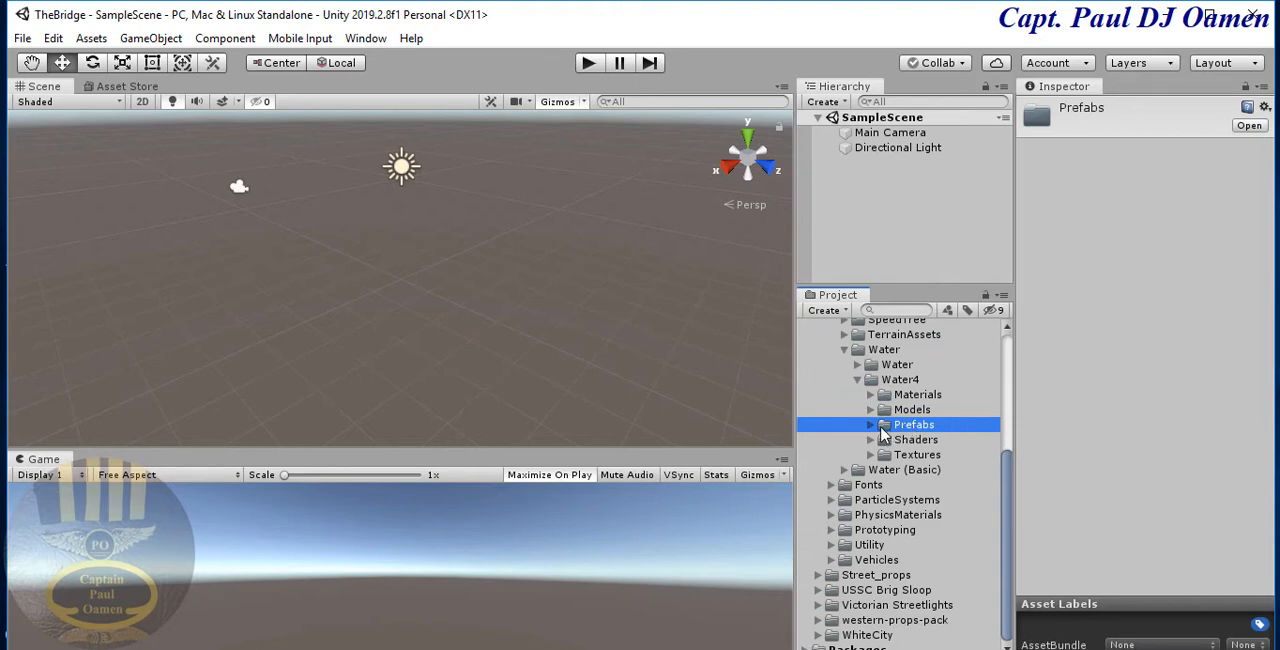
click(870, 425)
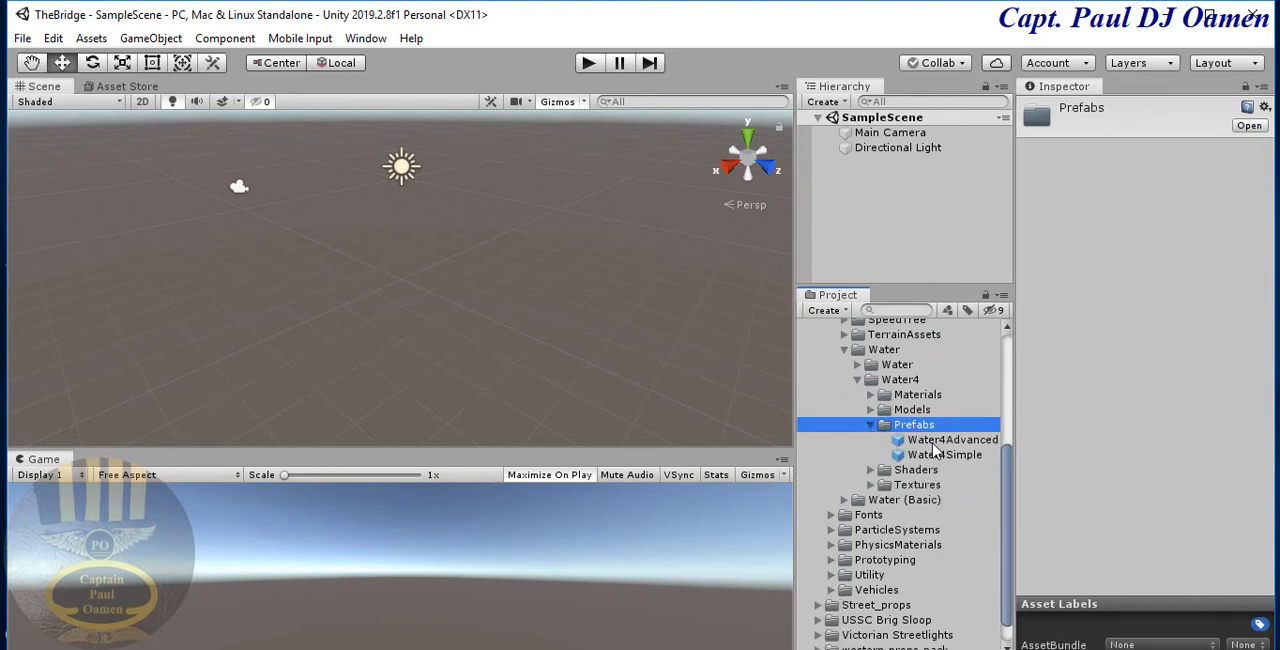
- Place the Water4Advanced prefab in the scene and shift it along its Z axis to about 3.52
click(930, 443)
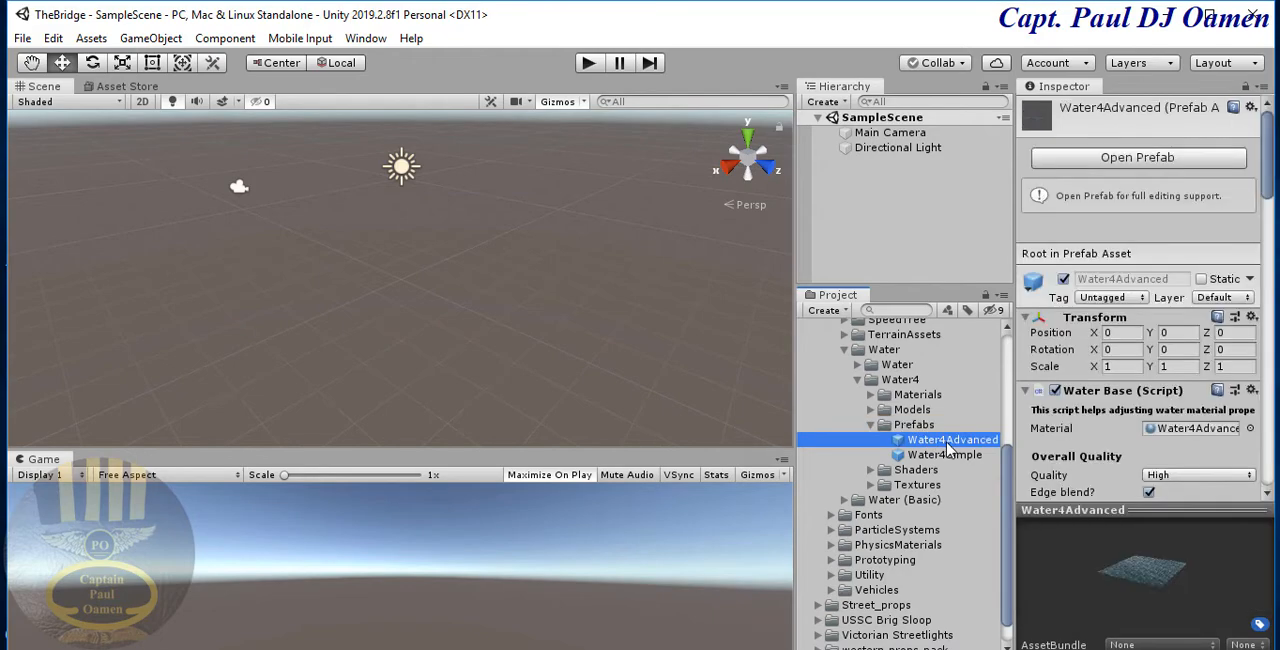
drag(830, 430, 557, 338)
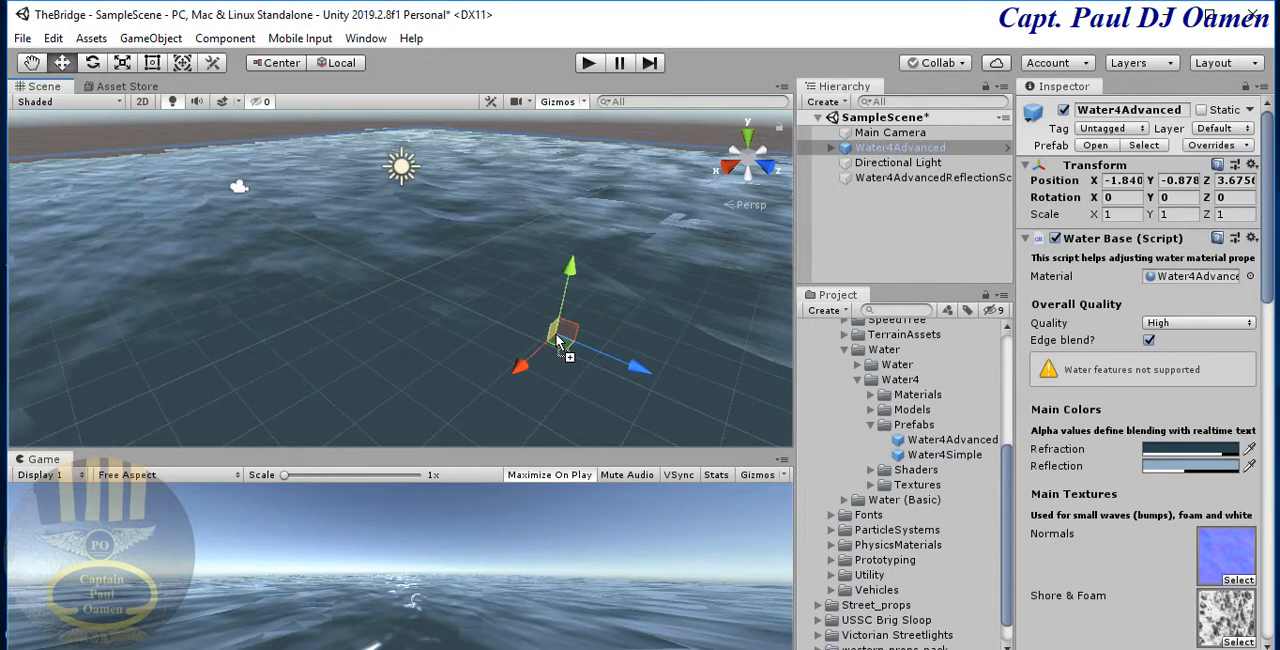
mouse_move(638, 369)
mouse_down()
mouse_move(623, 366)
mouse_move(651, 371)
mouse_up()
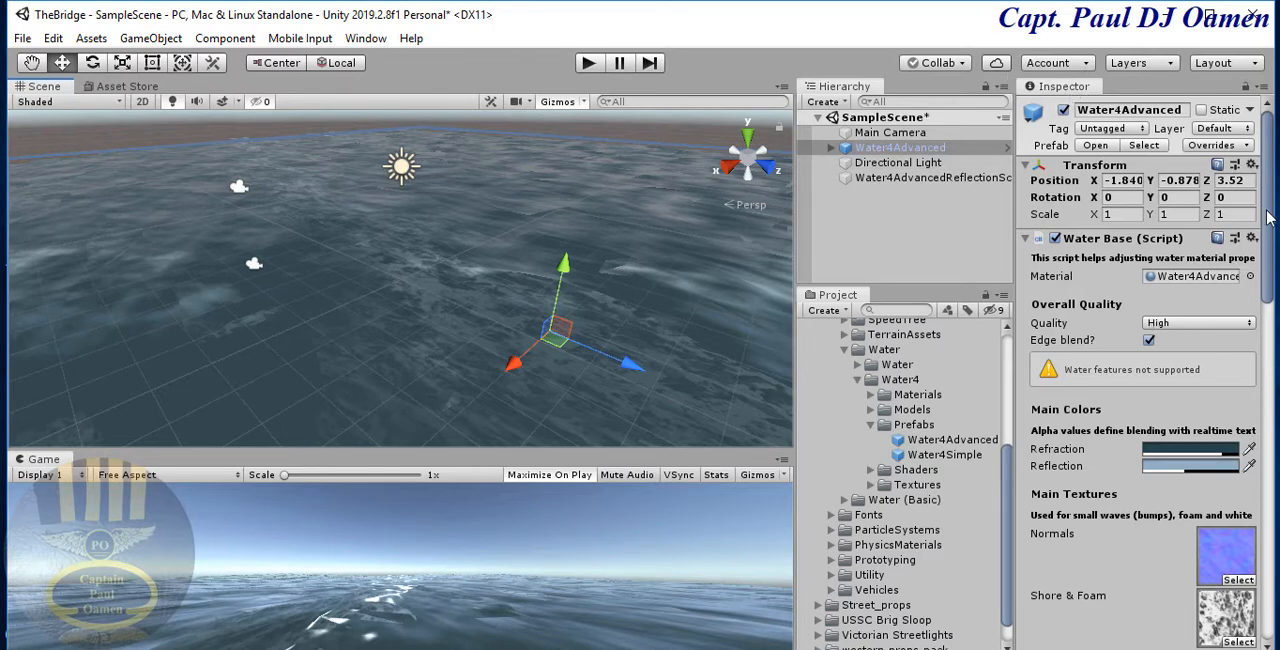
- Set the X direction scale of Wave 3 to 0.7033 in the water's Gerstner Displace component
drag(1268, 217, 1262, 505)
scroll(1263, 545, down, 1)
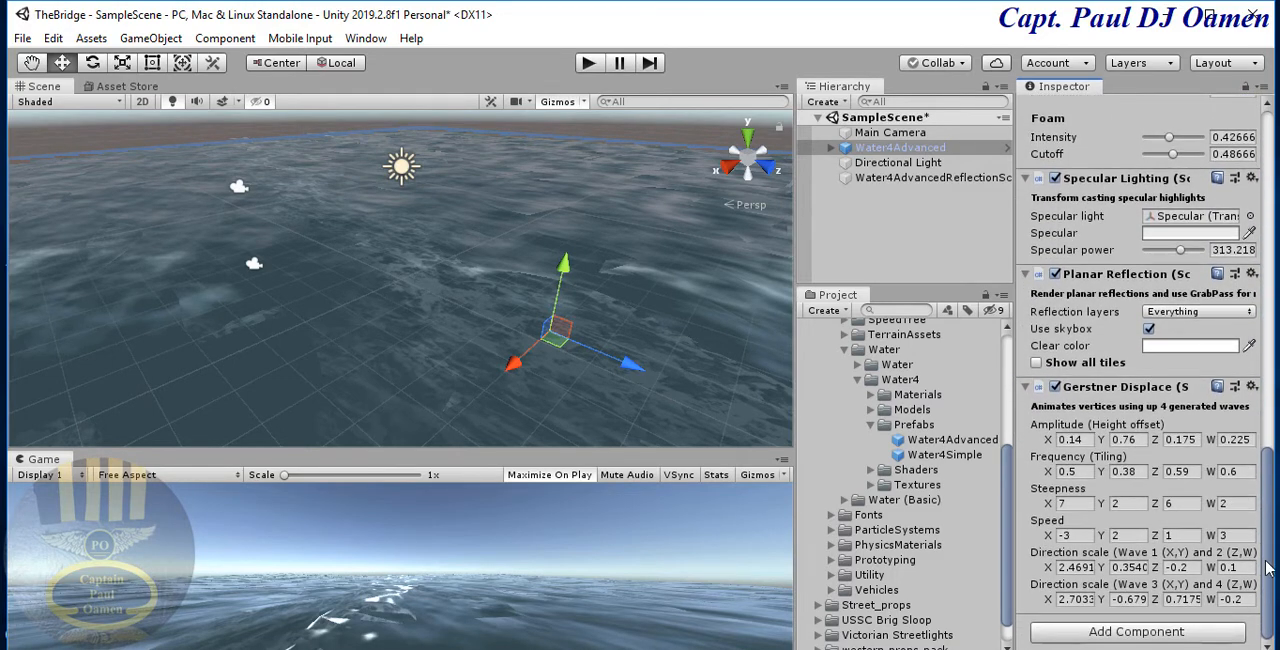
click(1068, 566)
click(1066, 598)
click(1064, 568)
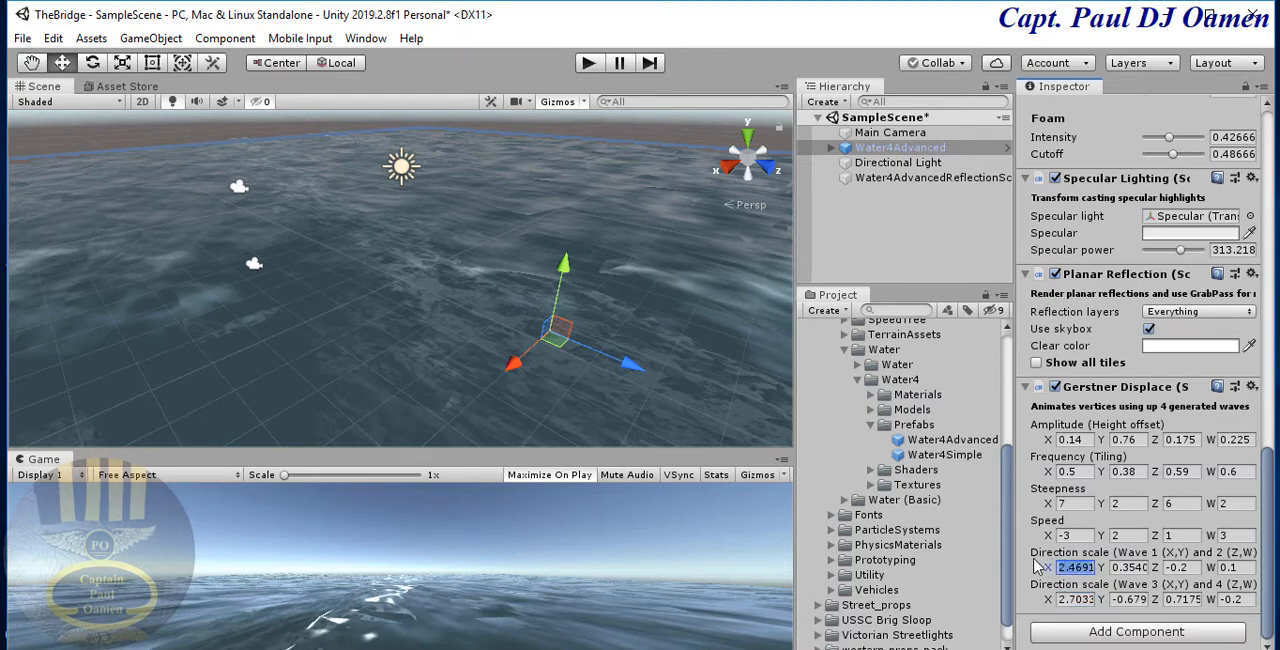
click(1034, 559)
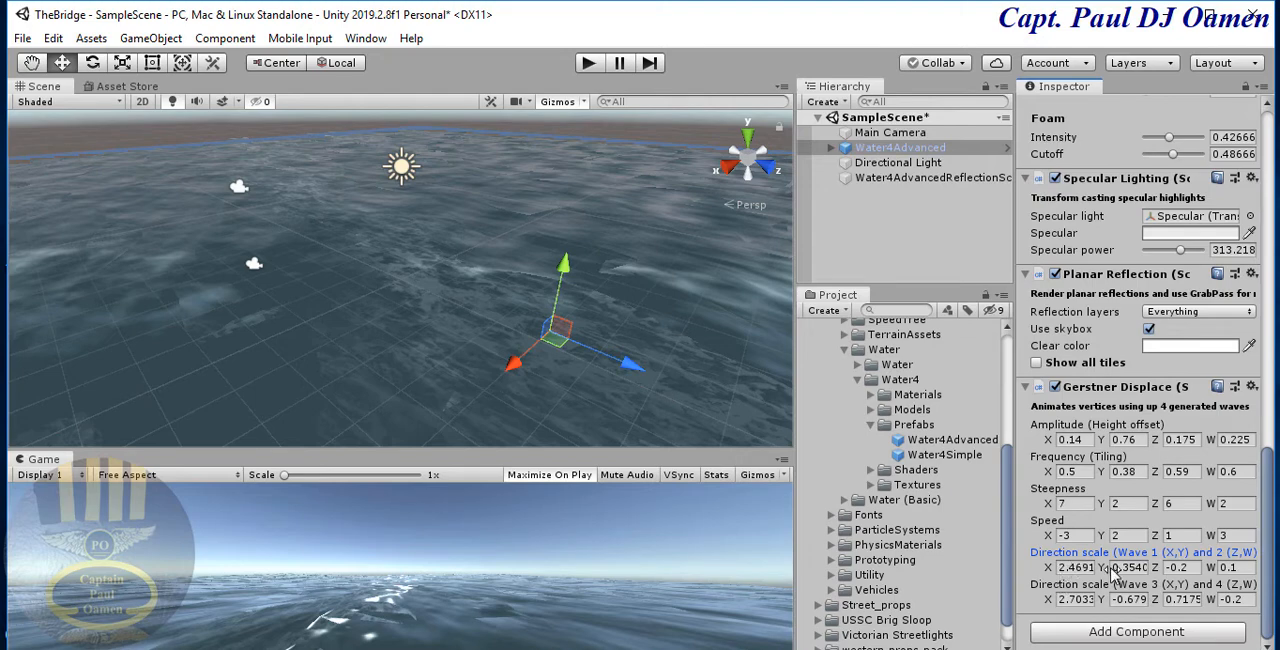
click(1066, 598)
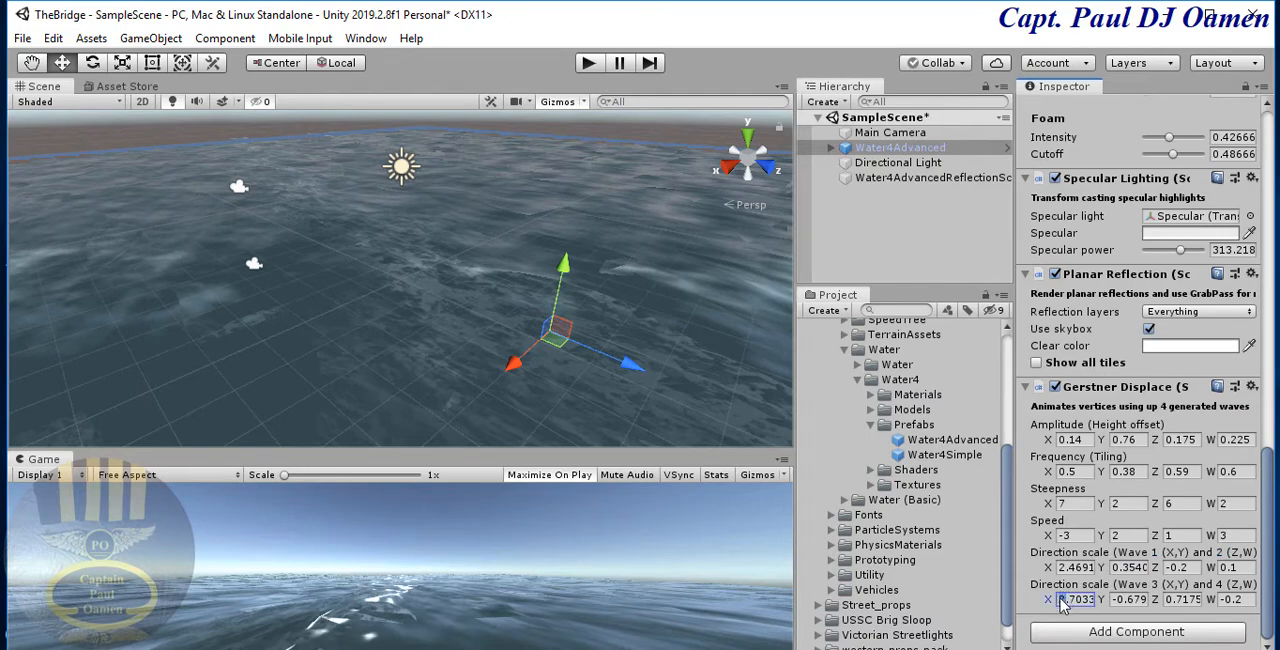
text(0)
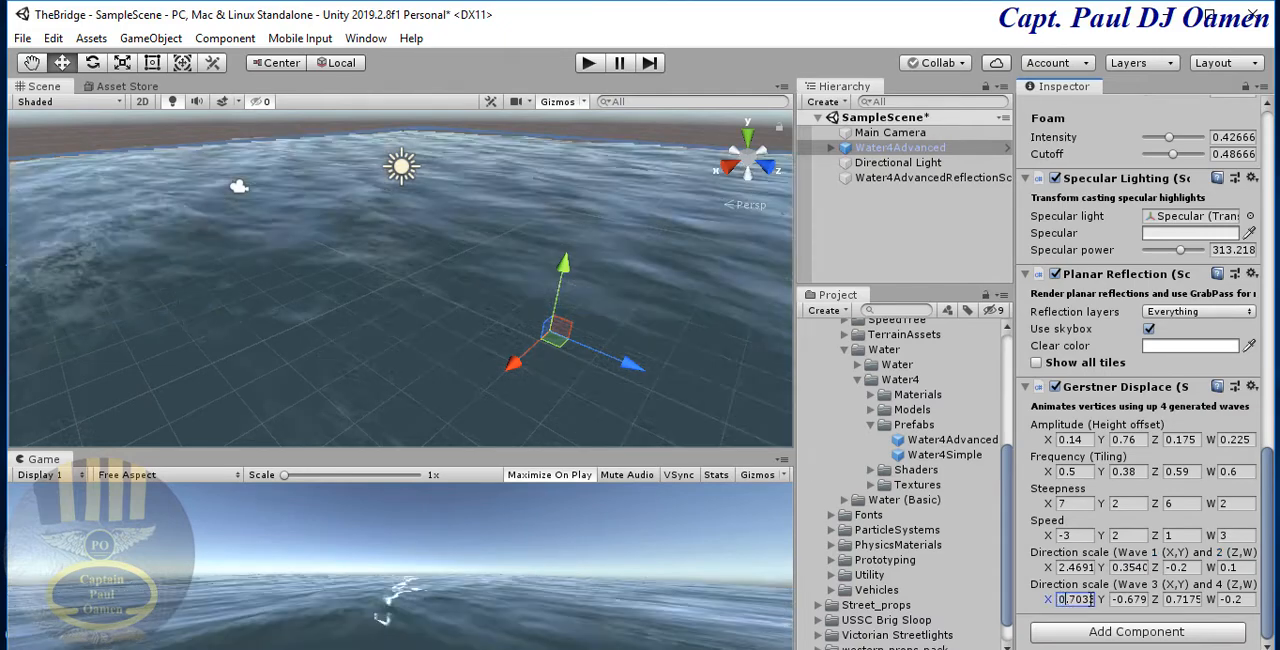
- Try 0.4691 as the X direction scale of Wave 1, and restore it to 2.4691
click(1064, 567)
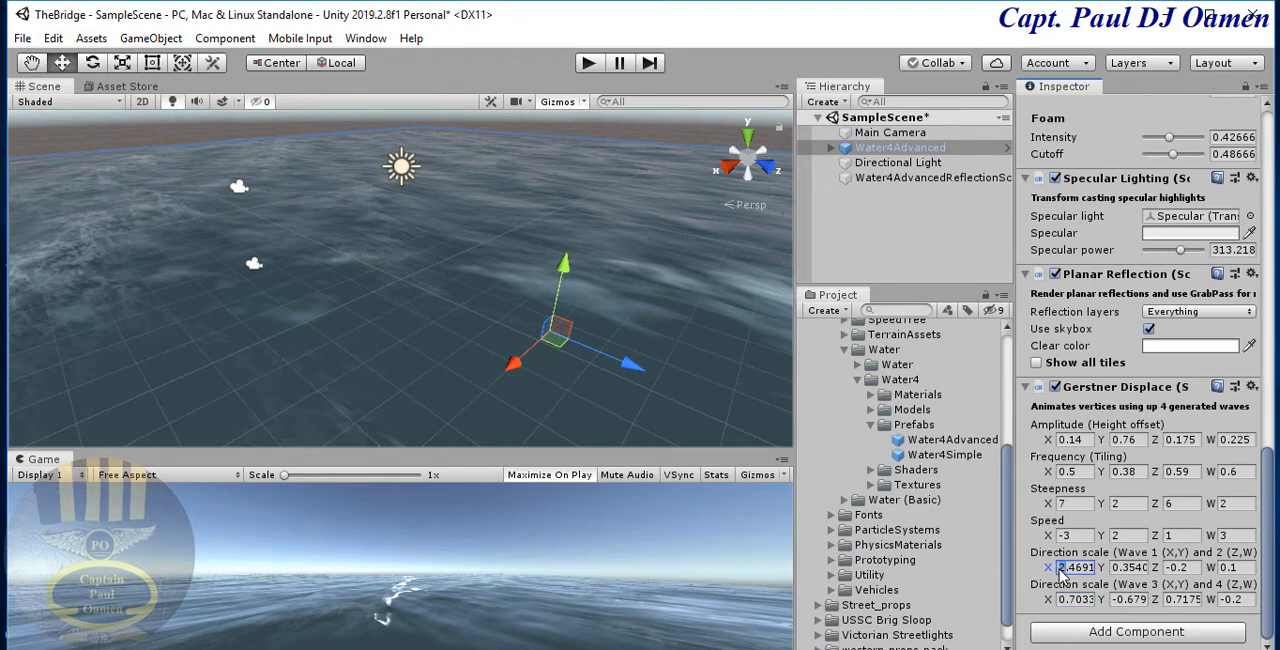
text(0.)
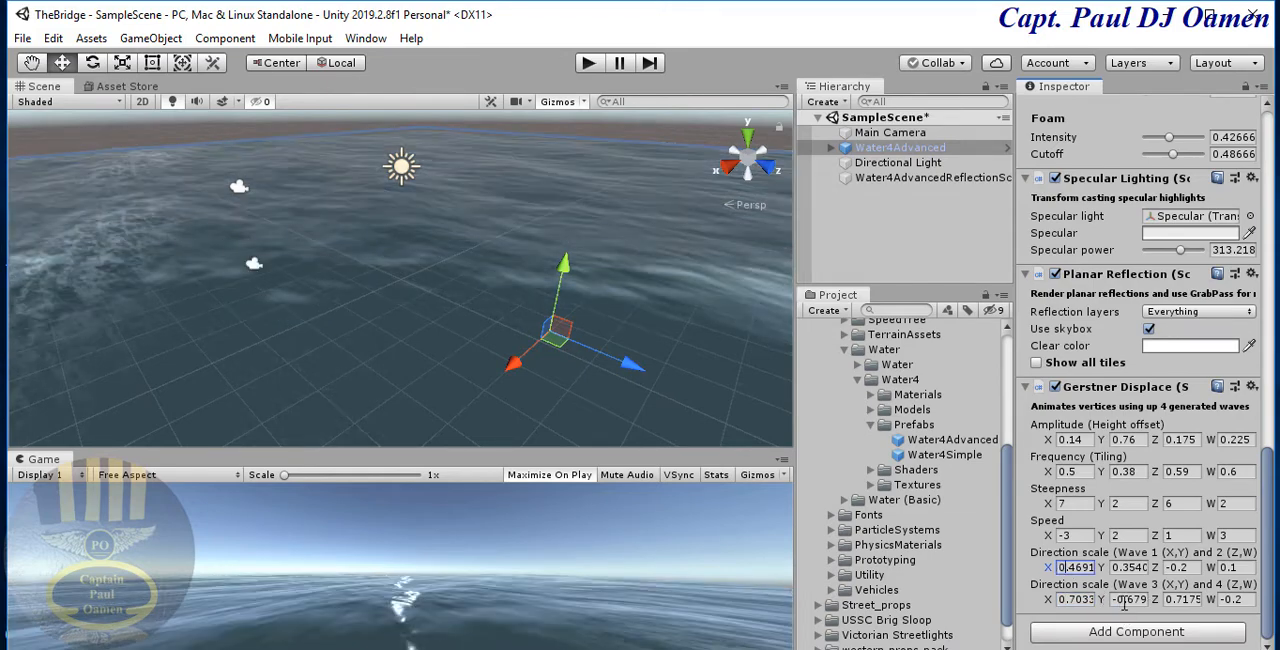
text(2)
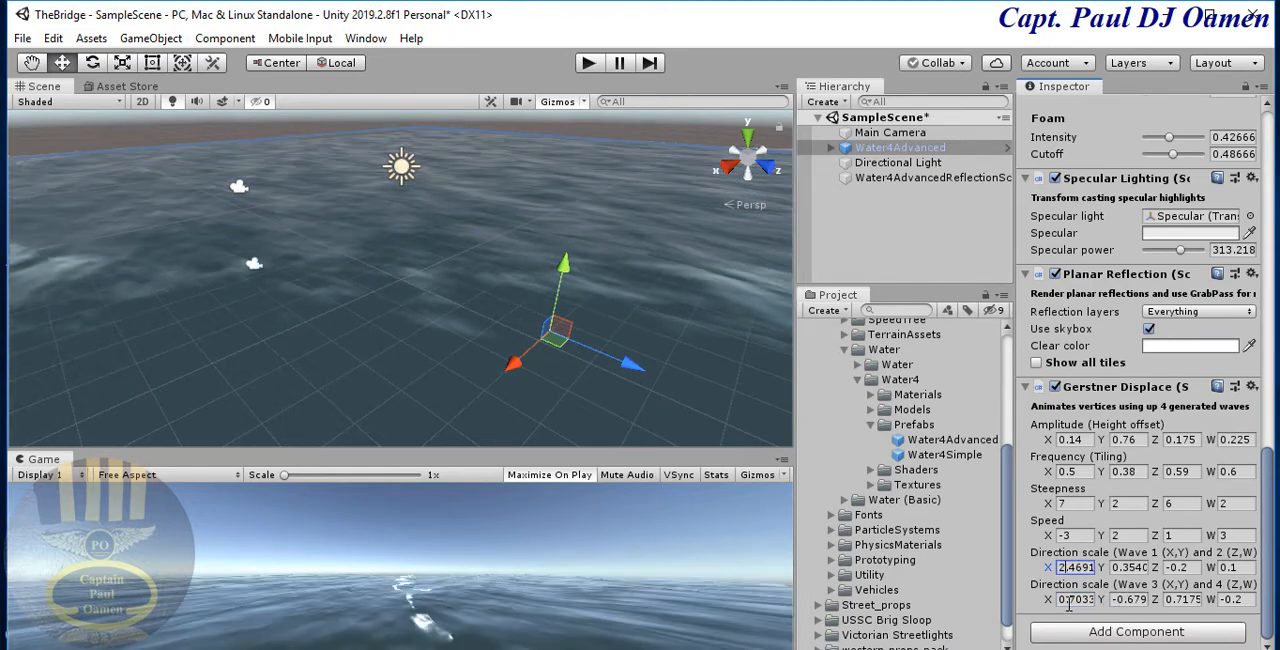
- Set the X direction scale of Wave 3 to 2.7033 in the water's Gerstner Displace component
click(1068, 600)
drag(1068, 603, 1060, 605)
text(2)
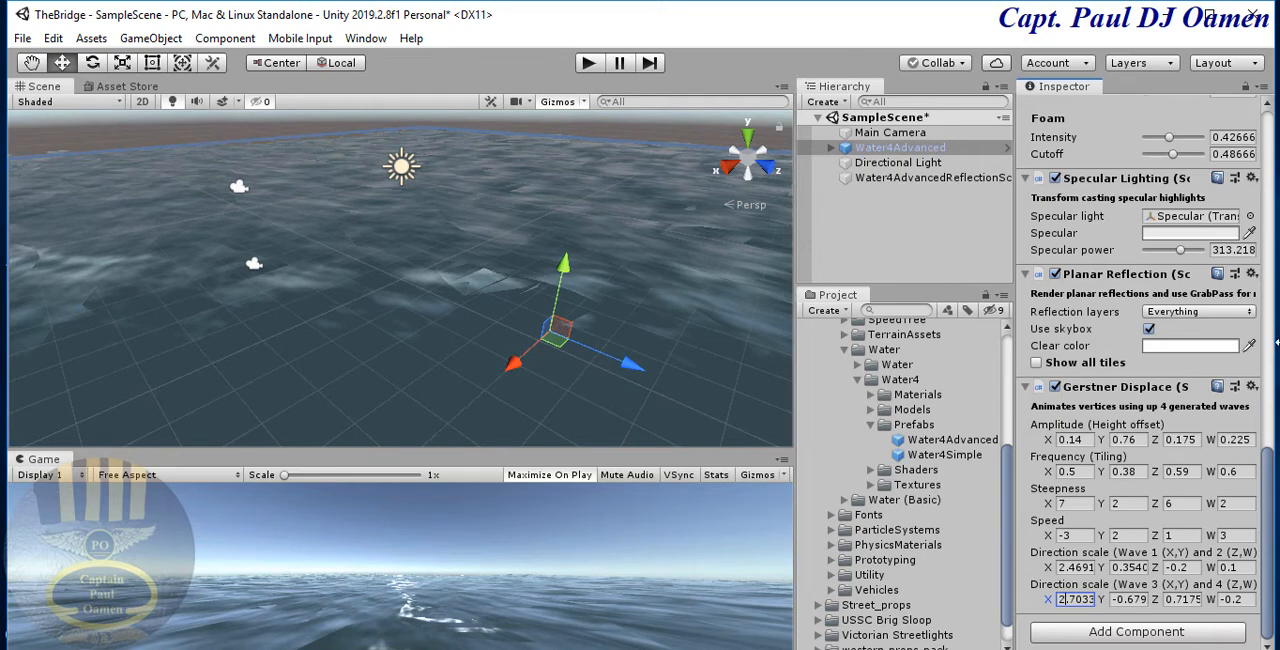
- Reset the Transform of the Water4Advanced object to its default values
drag(1267, 487, 1265, 115)
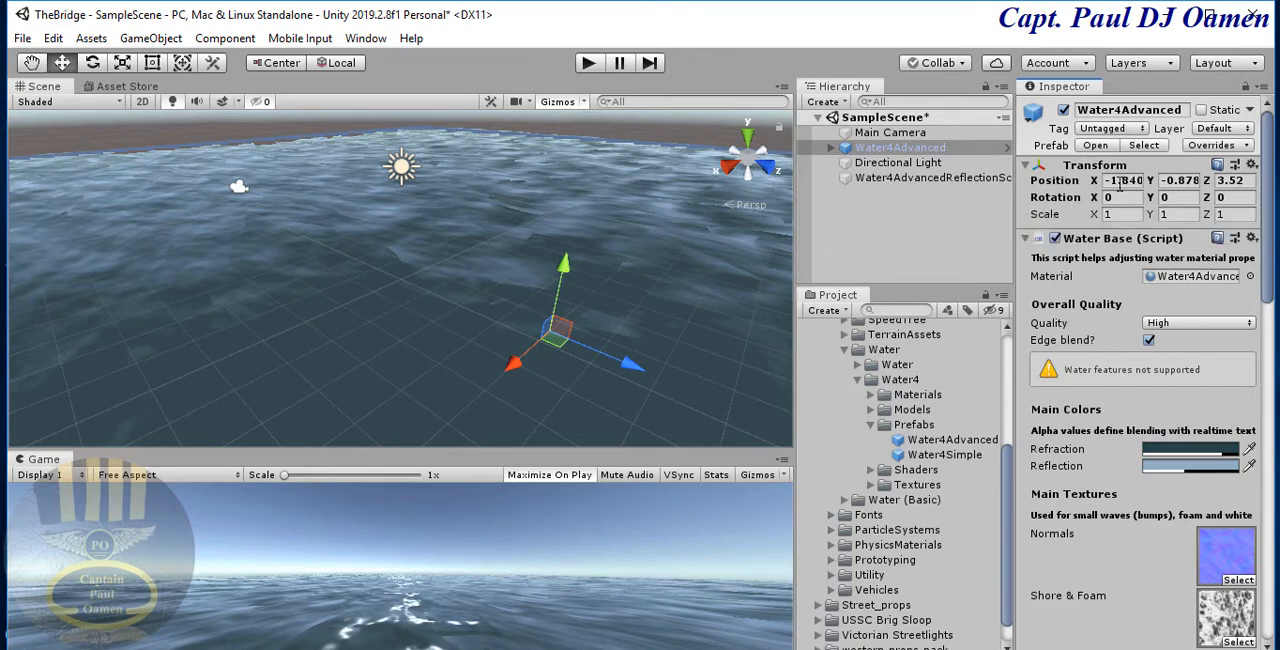
click(1108, 181)
double_click(1130, 180)
click(1252, 165)
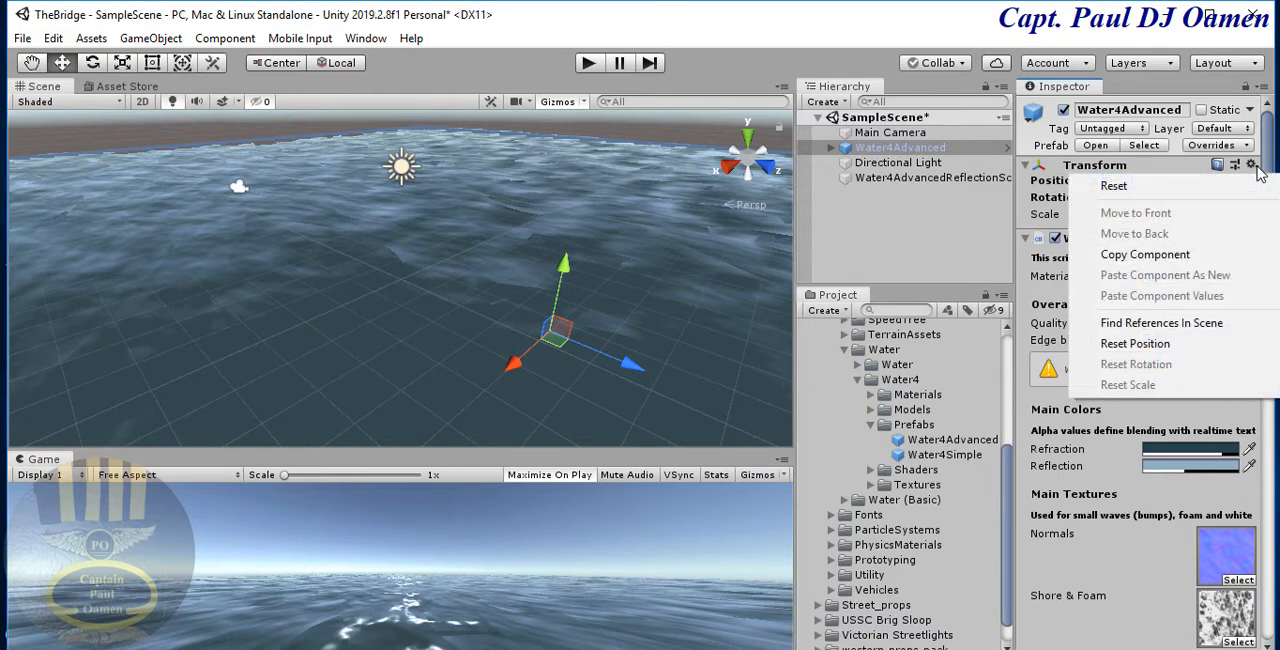
click(1177, 187)
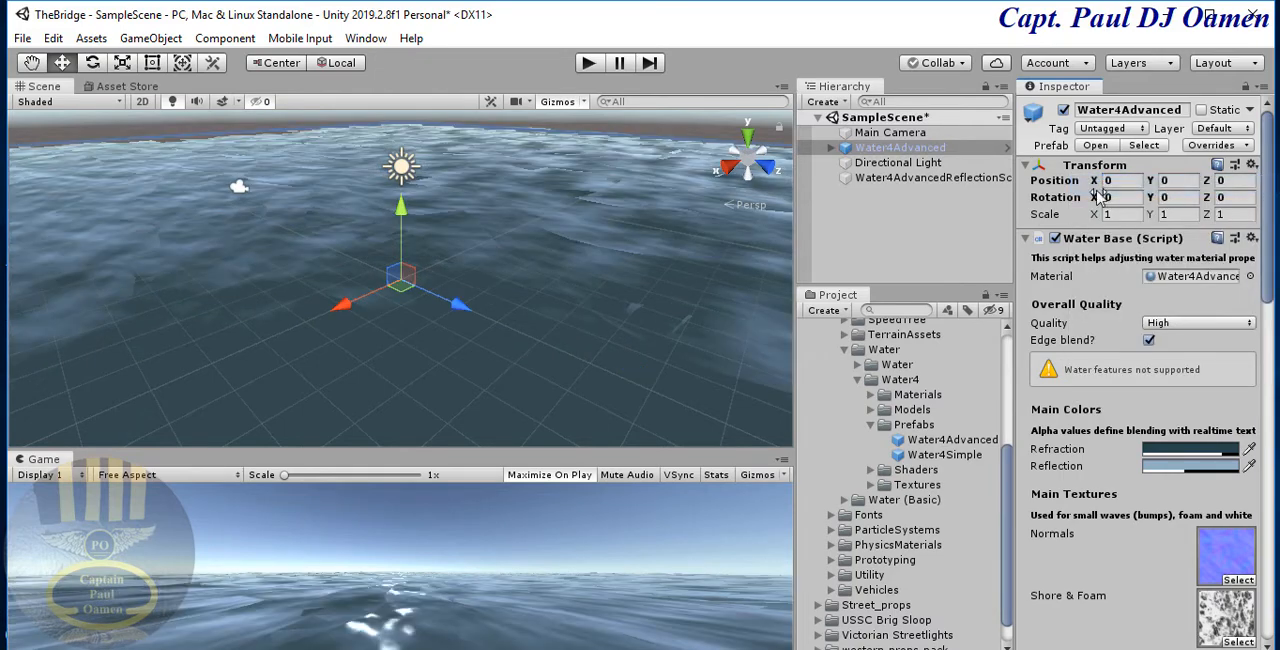
- Set the water's position to -2.5 on Y and -302 on Z, keeping X at 0
click(1118, 181)
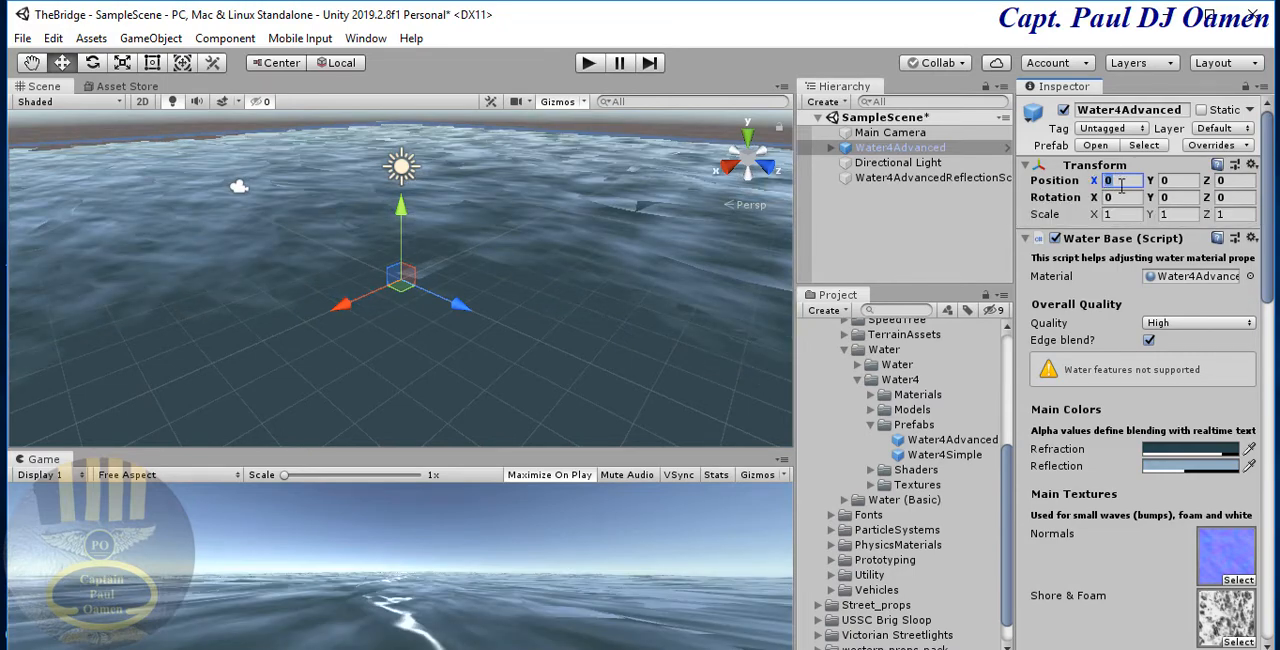
click(1176, 189)
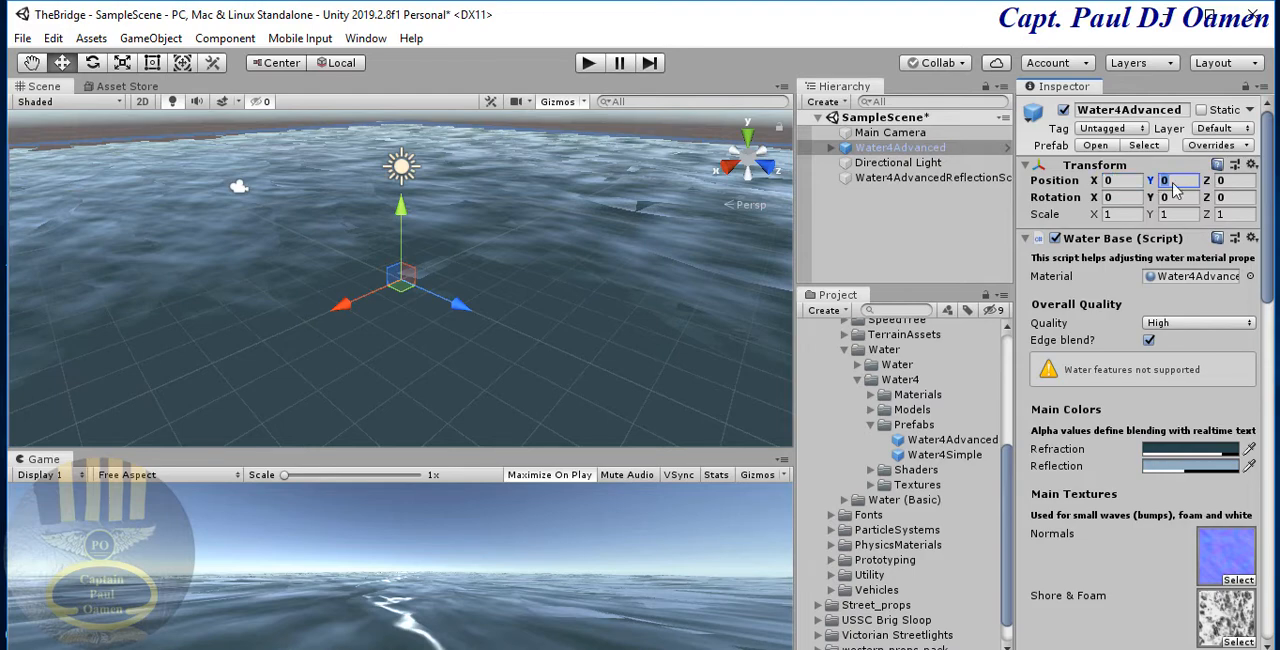
text(-2)
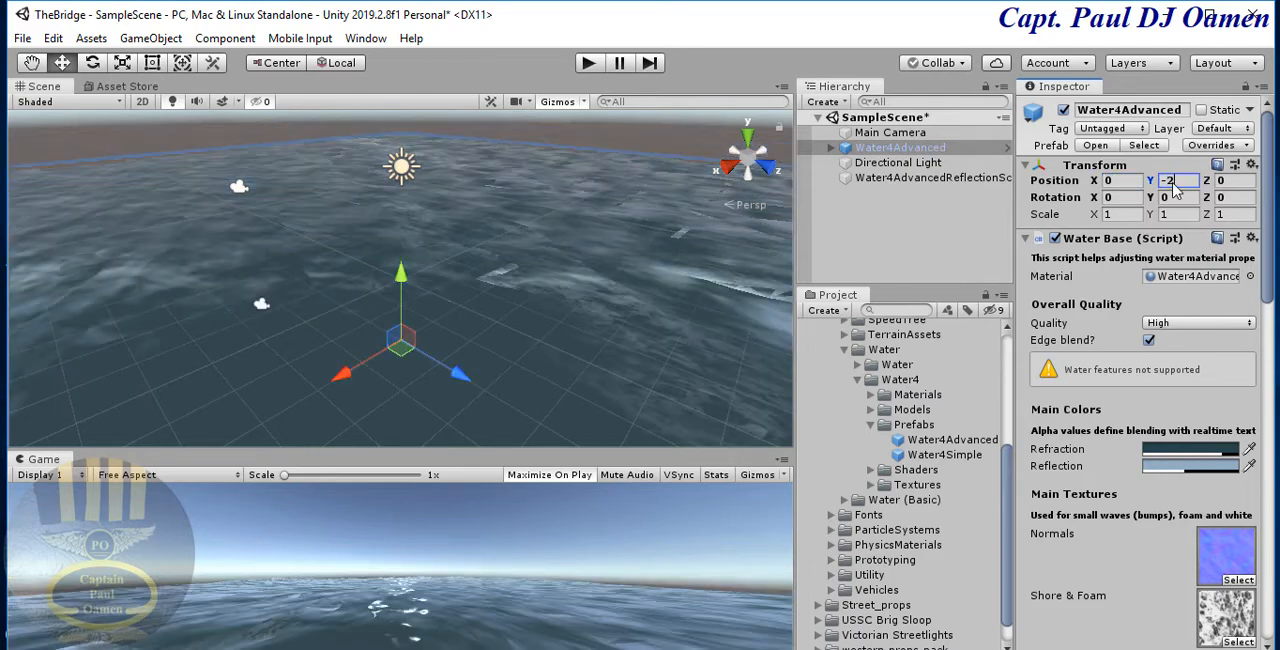
text(.5)
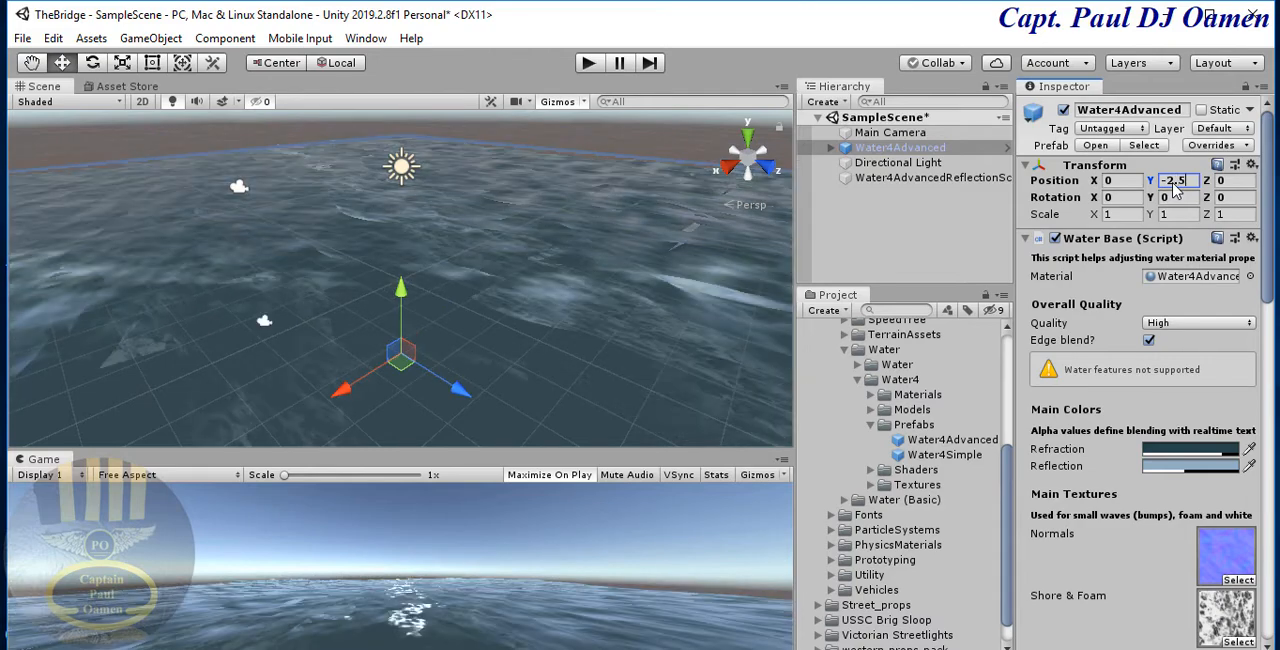
click(1232, 182)
text(-3)
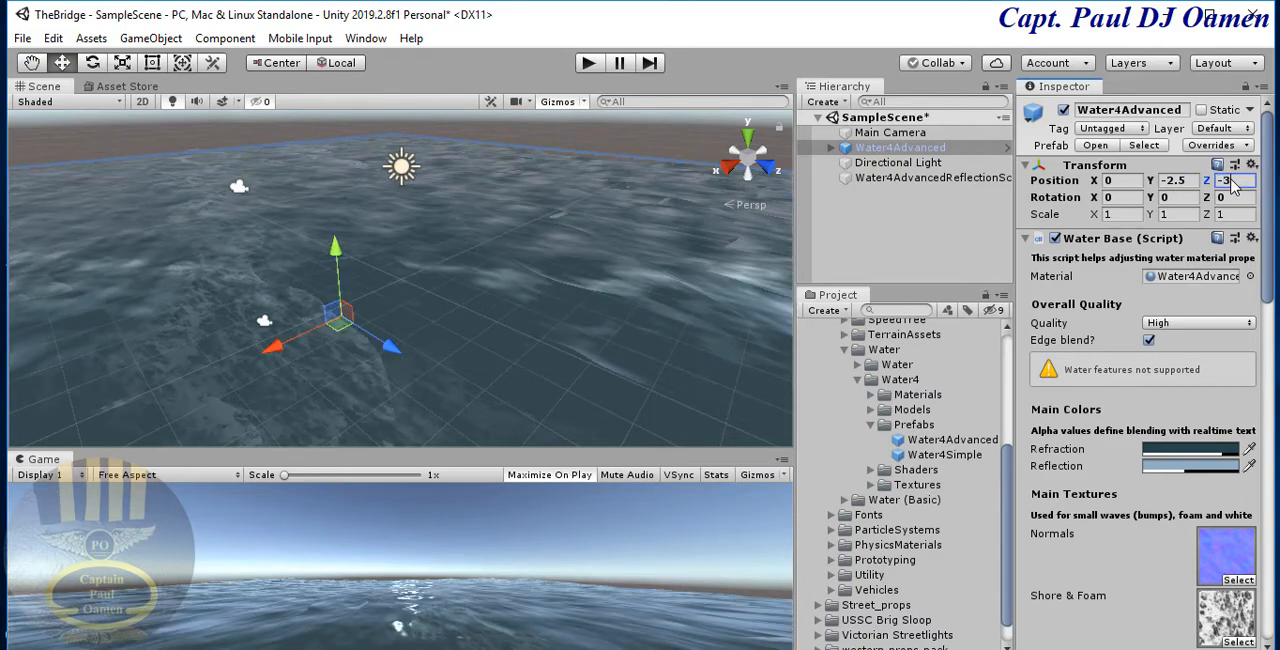
text(02)
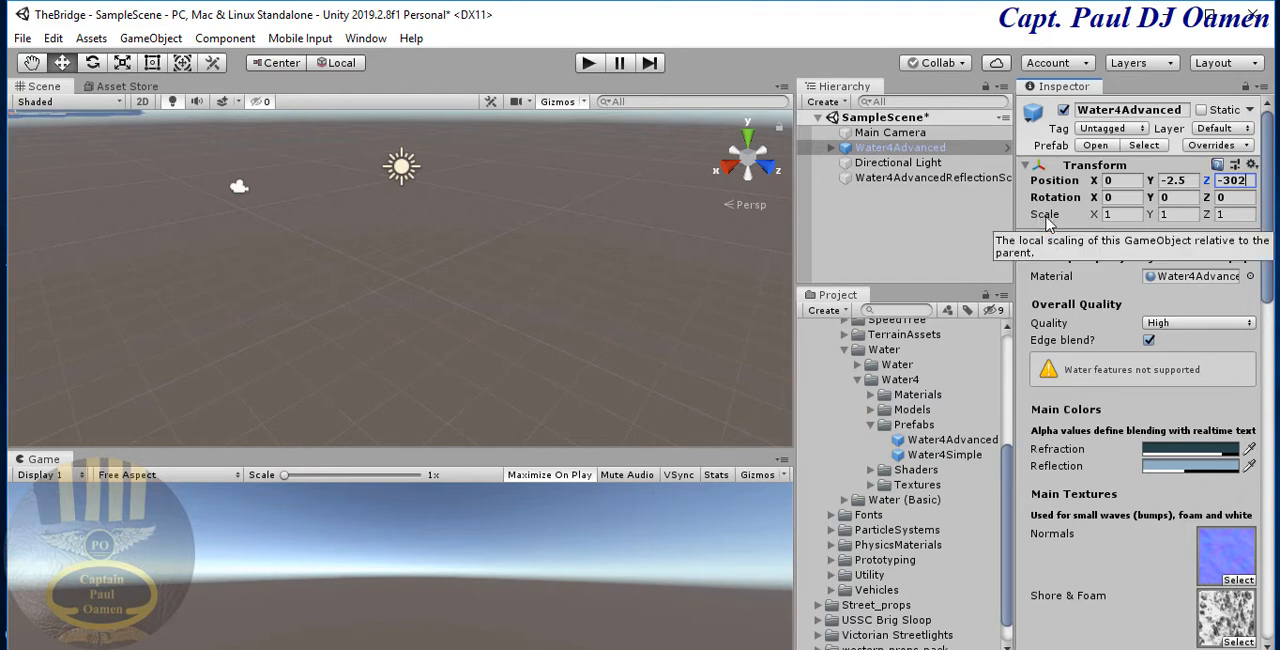
- Scale the water to 8 on X and 26 on Z, and run the scene to preview it
click(1114, 215)
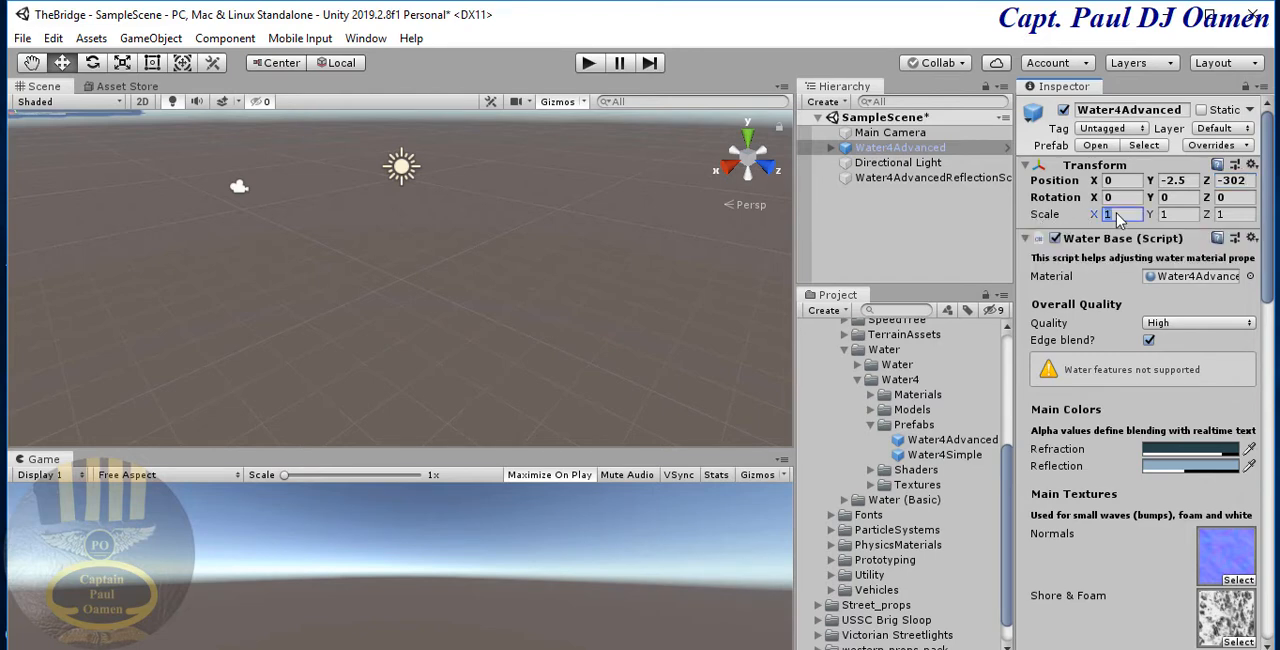
text(8)
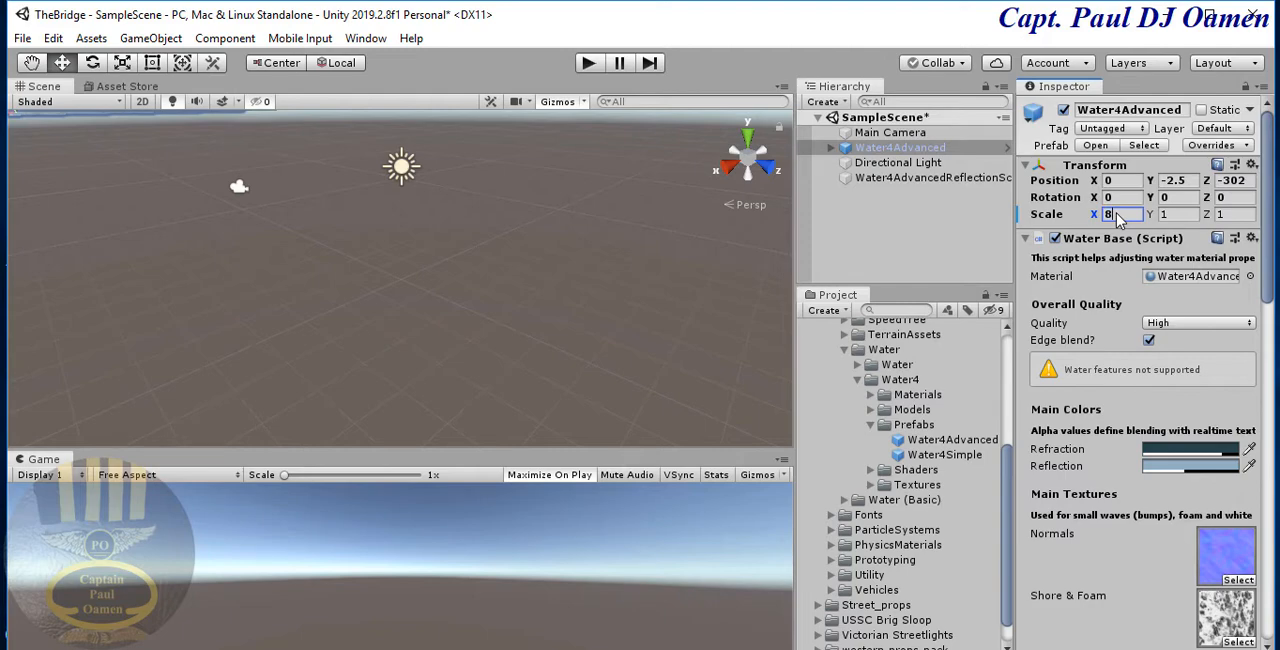
click(1164, 215)
click(1230, 215)
text(2)
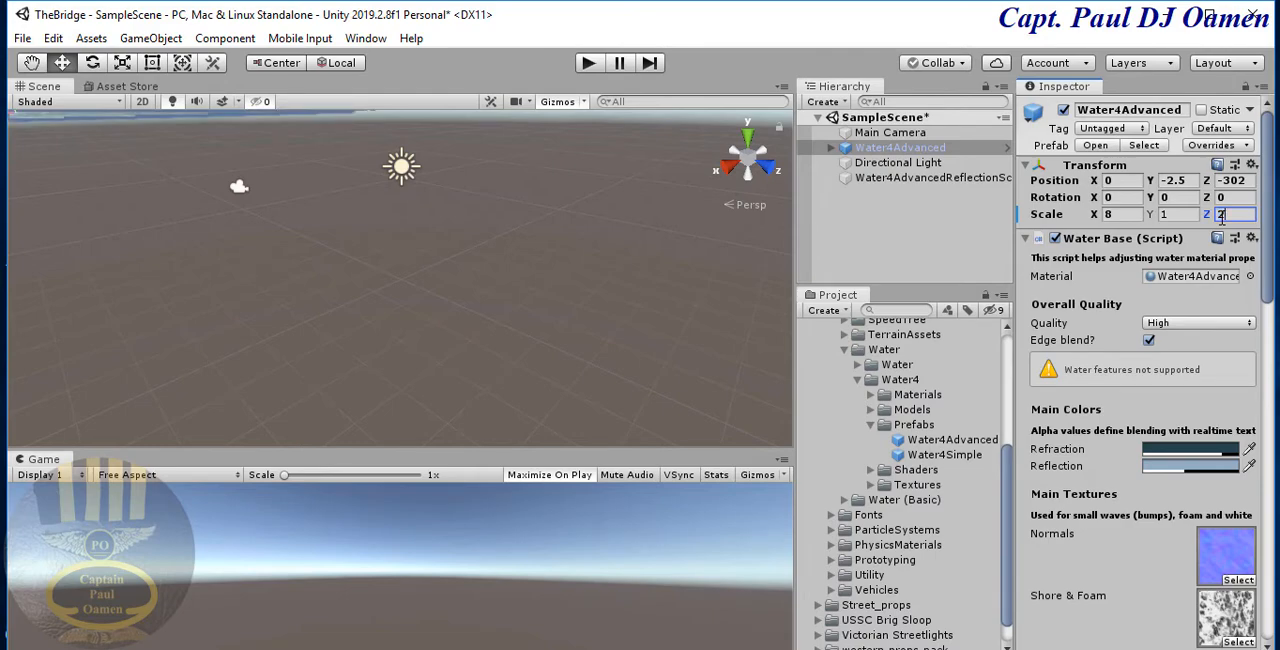
text(6)
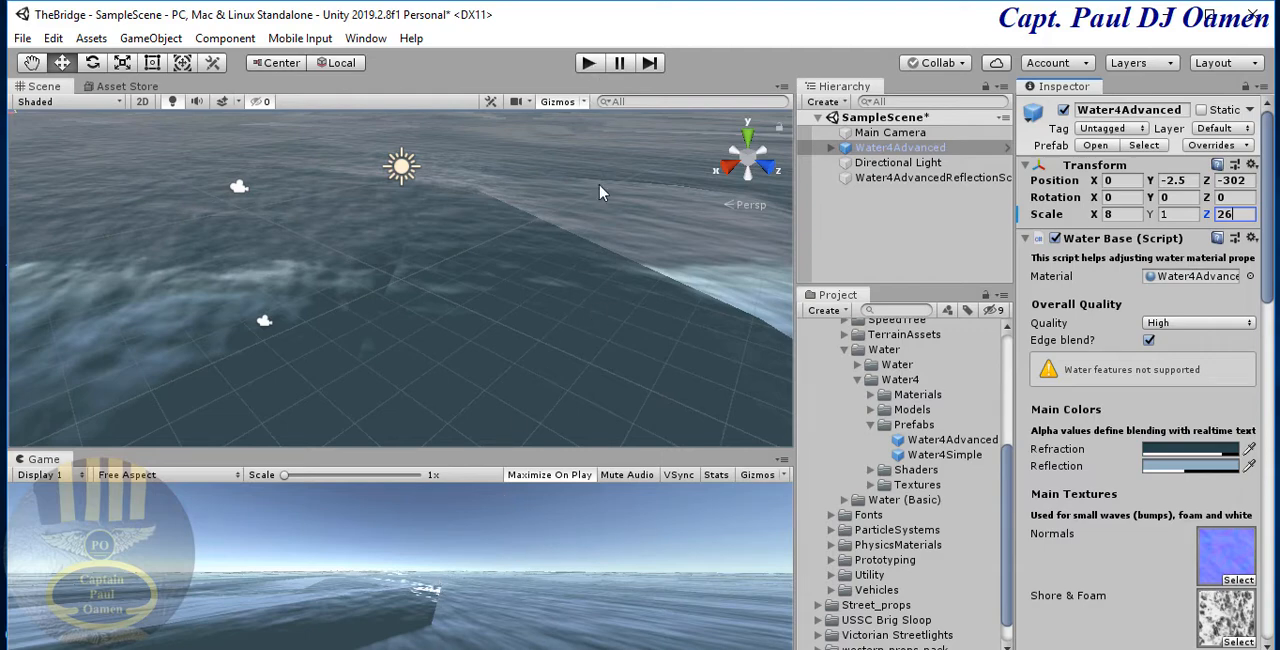
click(590, 63)
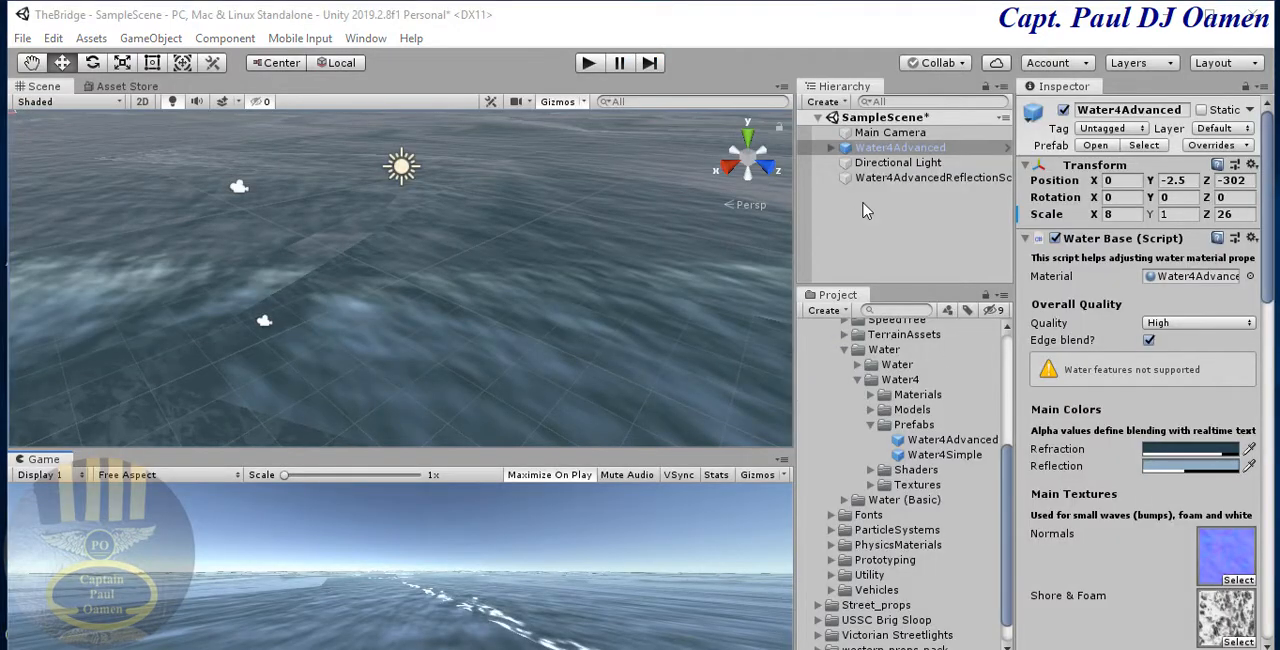
- Add a 3D Plane object to the scene
click(846, 104)
mouse_move(866, 168)
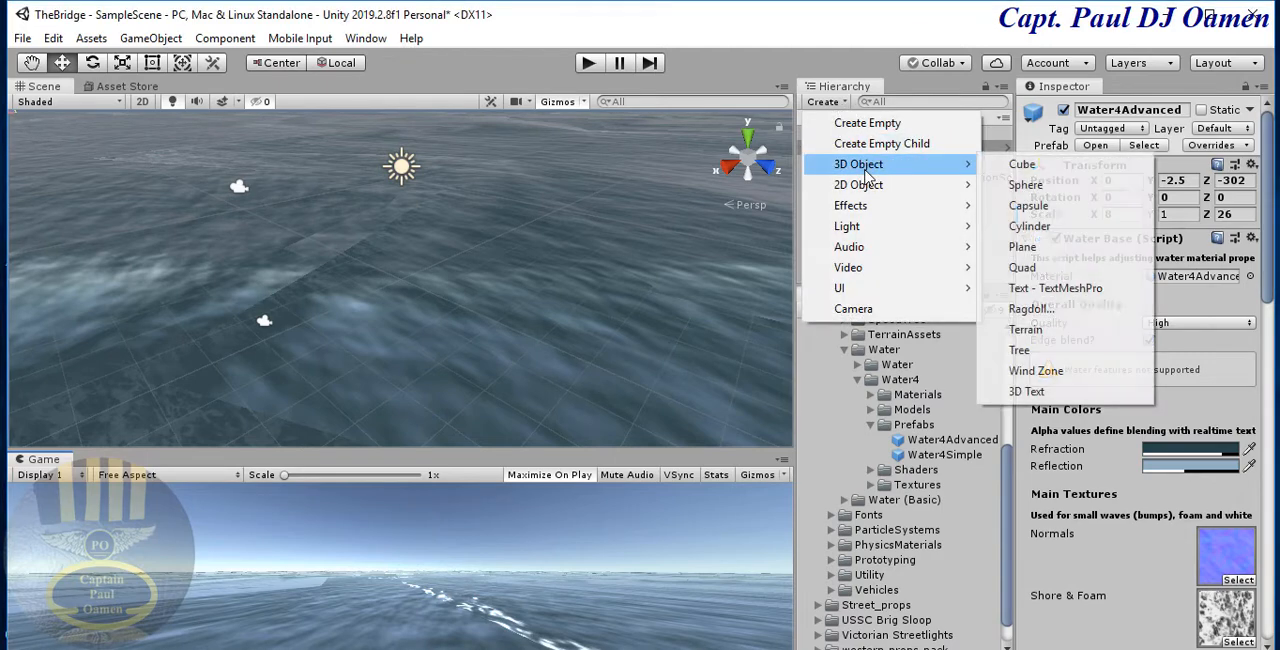
click(1034, 248)
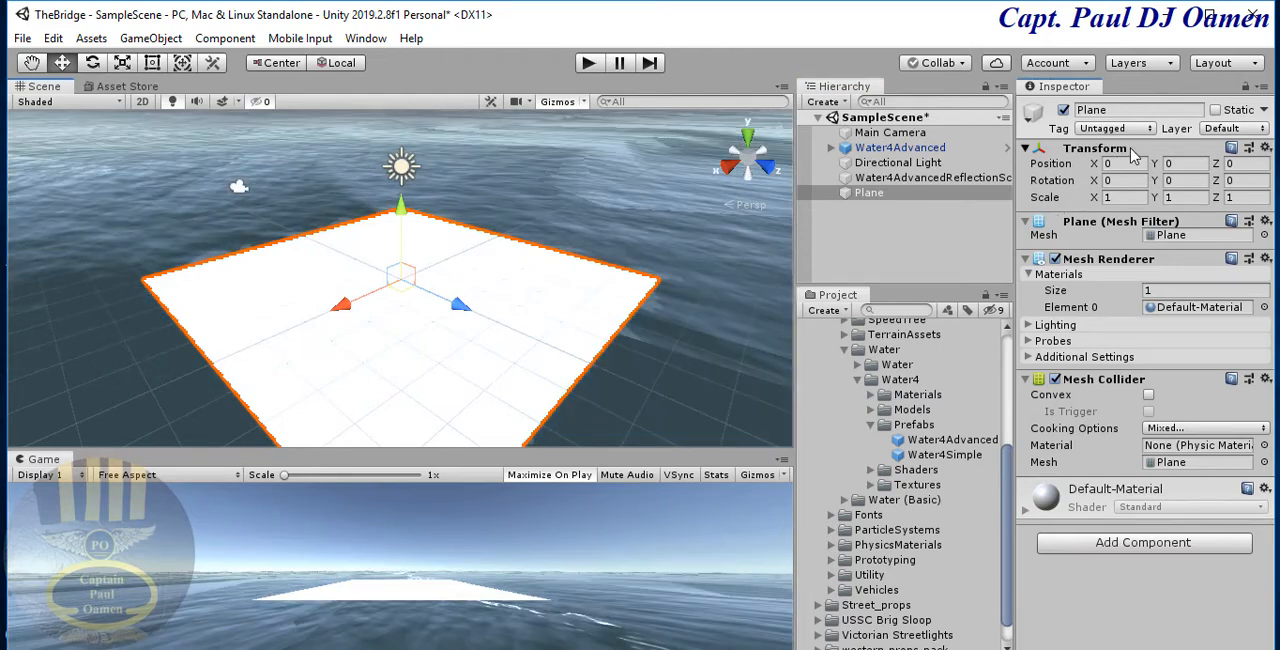
- Set the plane's position to X -11.8, Y -0.4 and Z -332
click(1118, 164)
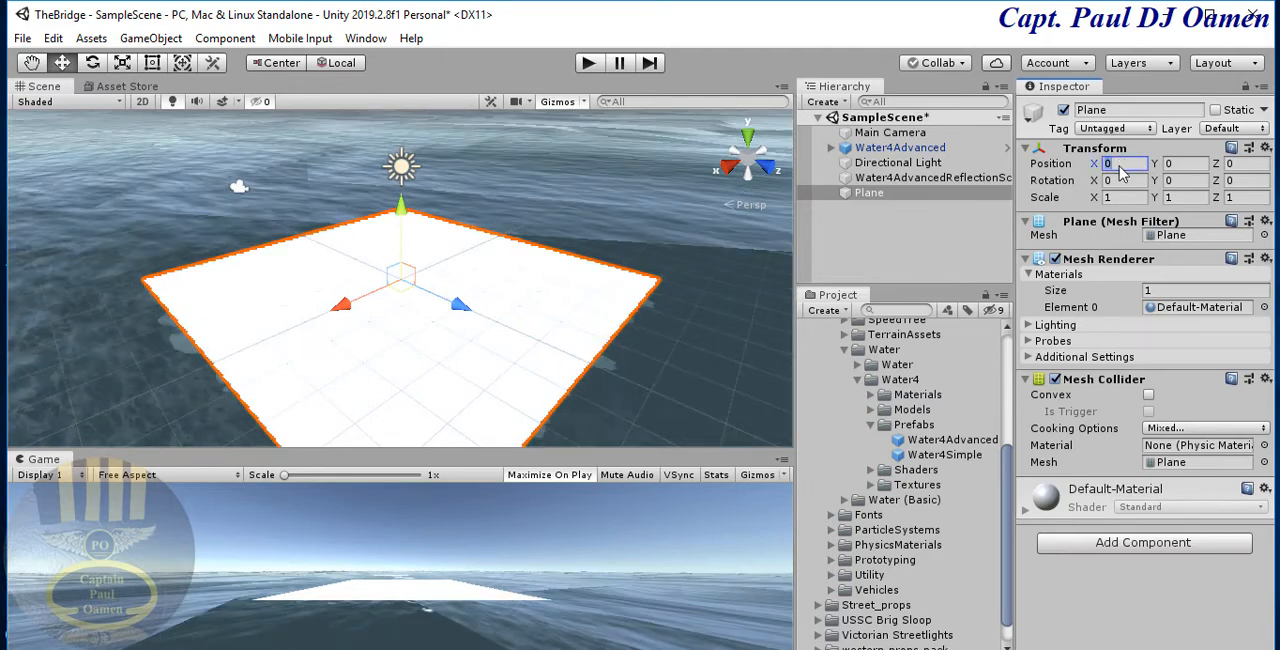
text(-)
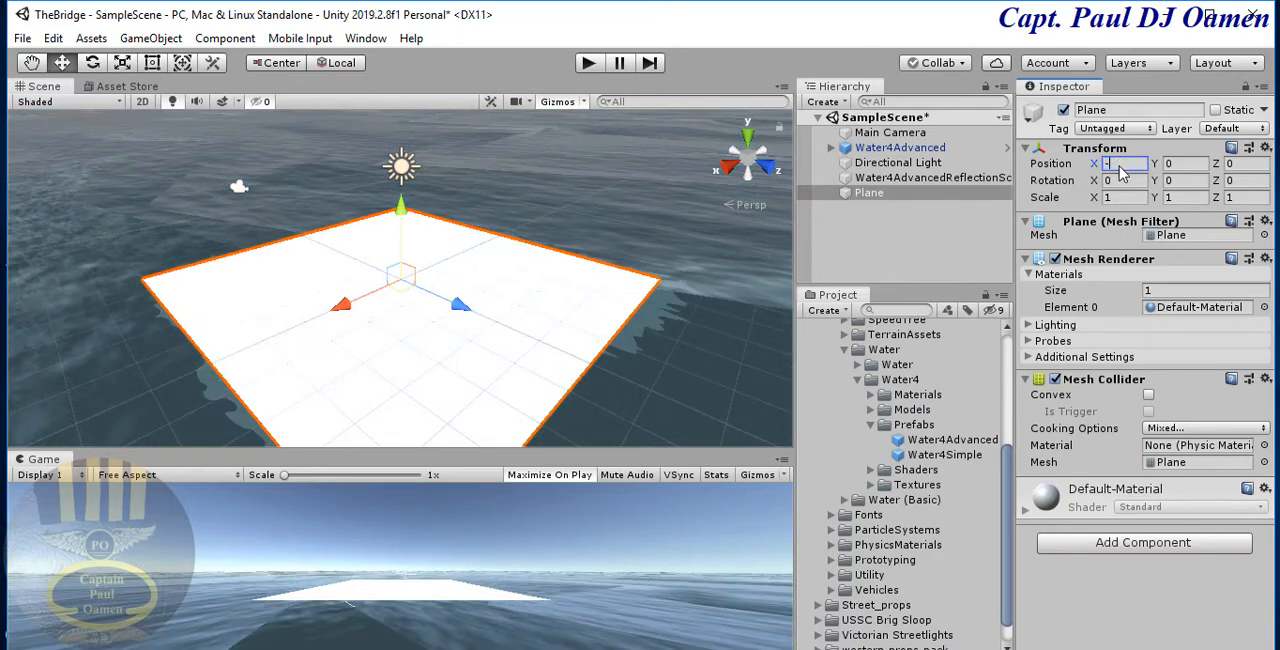
text(11)
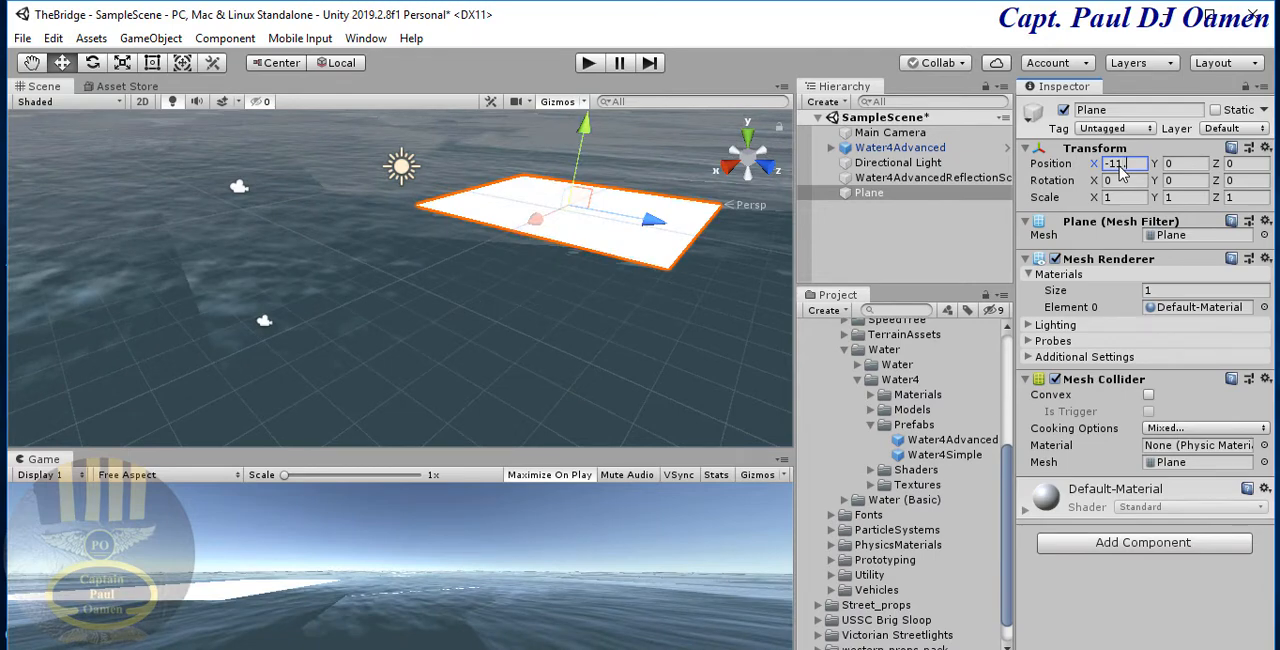
text(.8)
key(Tab)
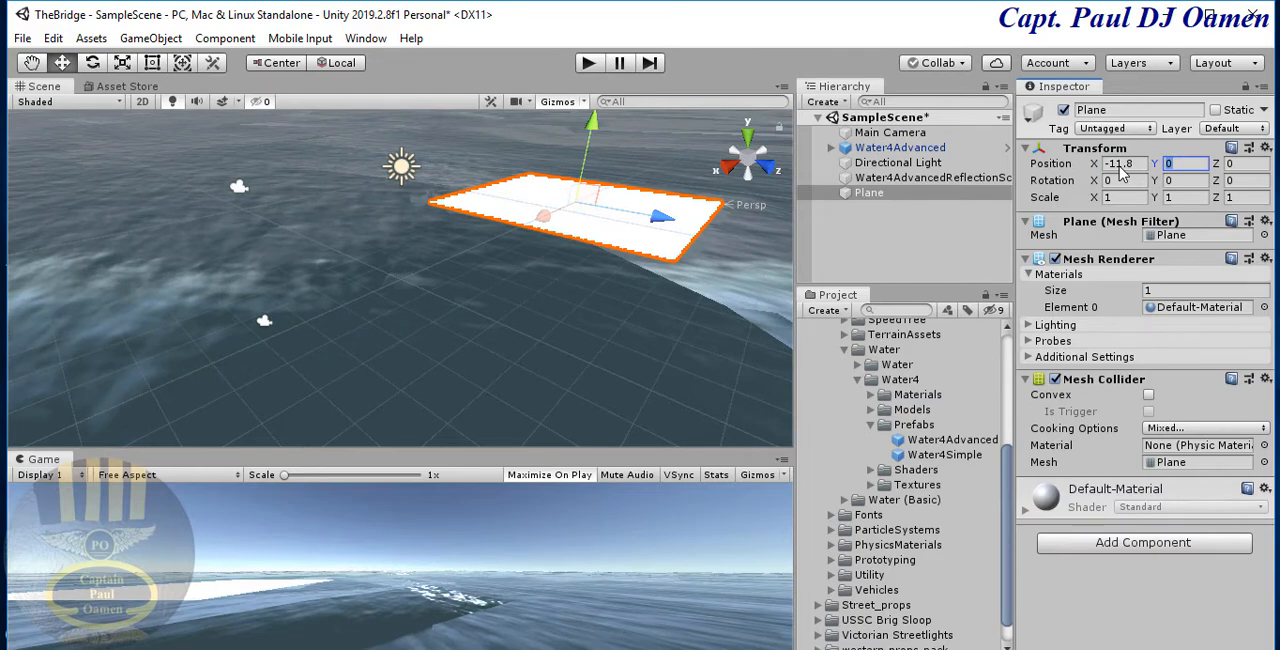
text(-0)
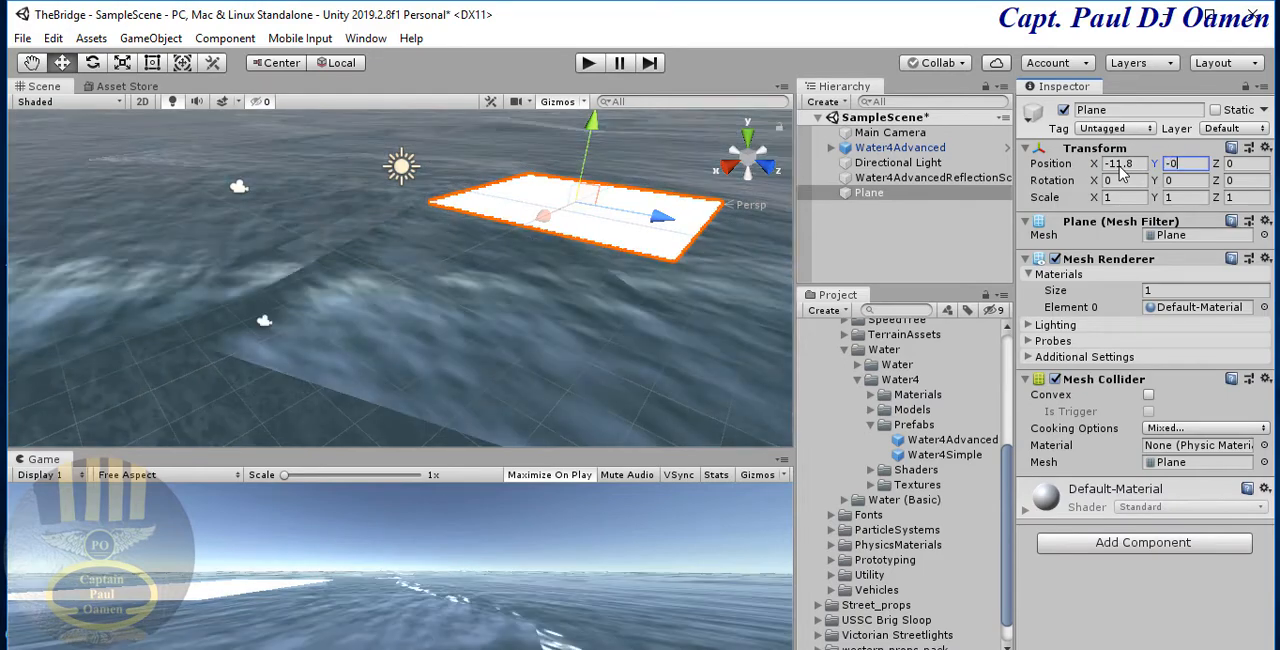
text(.)
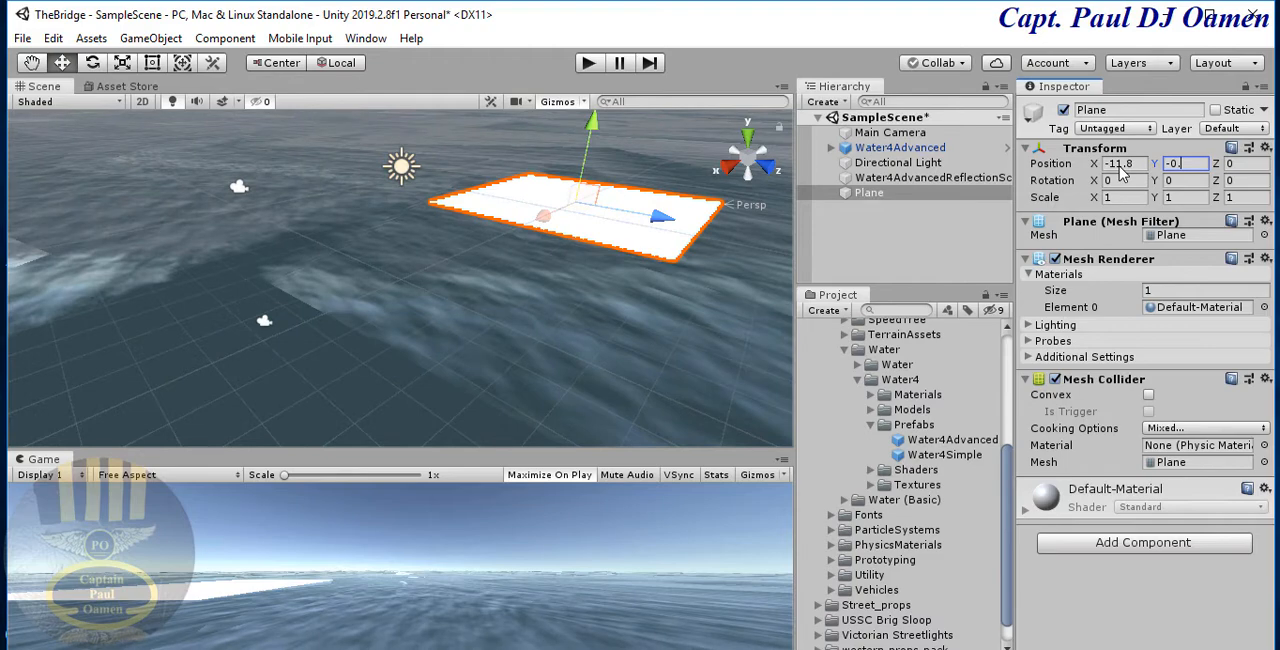
text(4)
key(Tab)
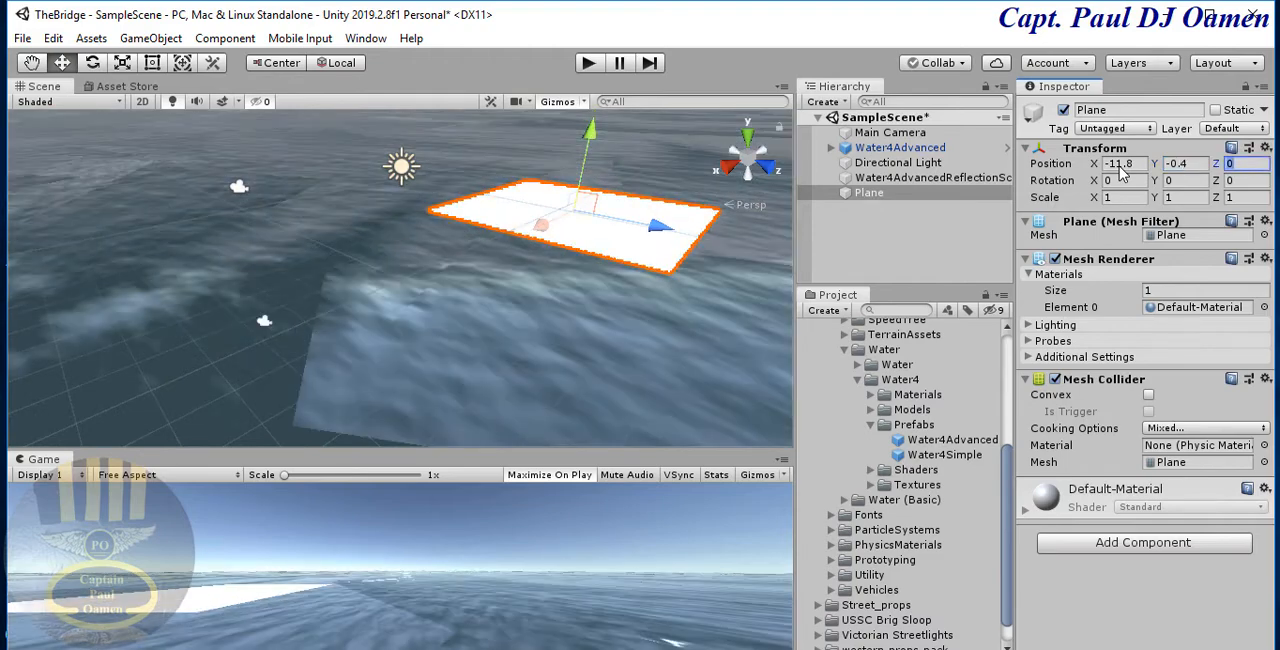
text(-332)
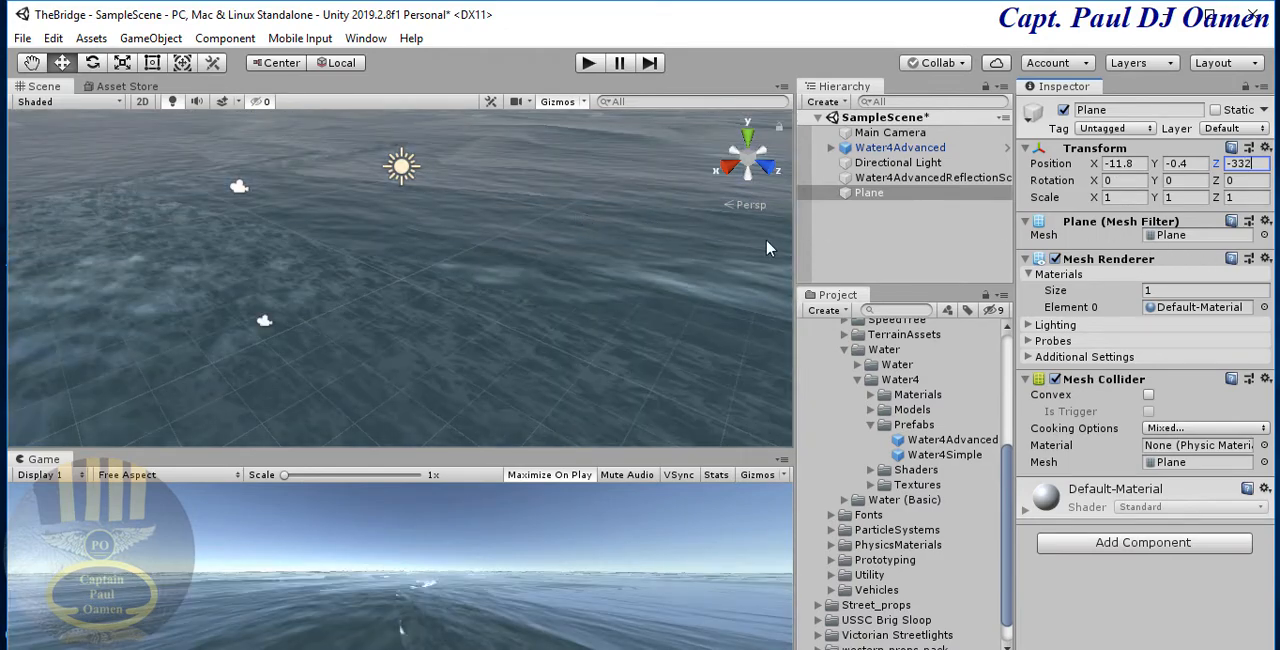
- Scale the plane to 4 on X and 266 on Z, keeping Y at 1
click(1118, 198)
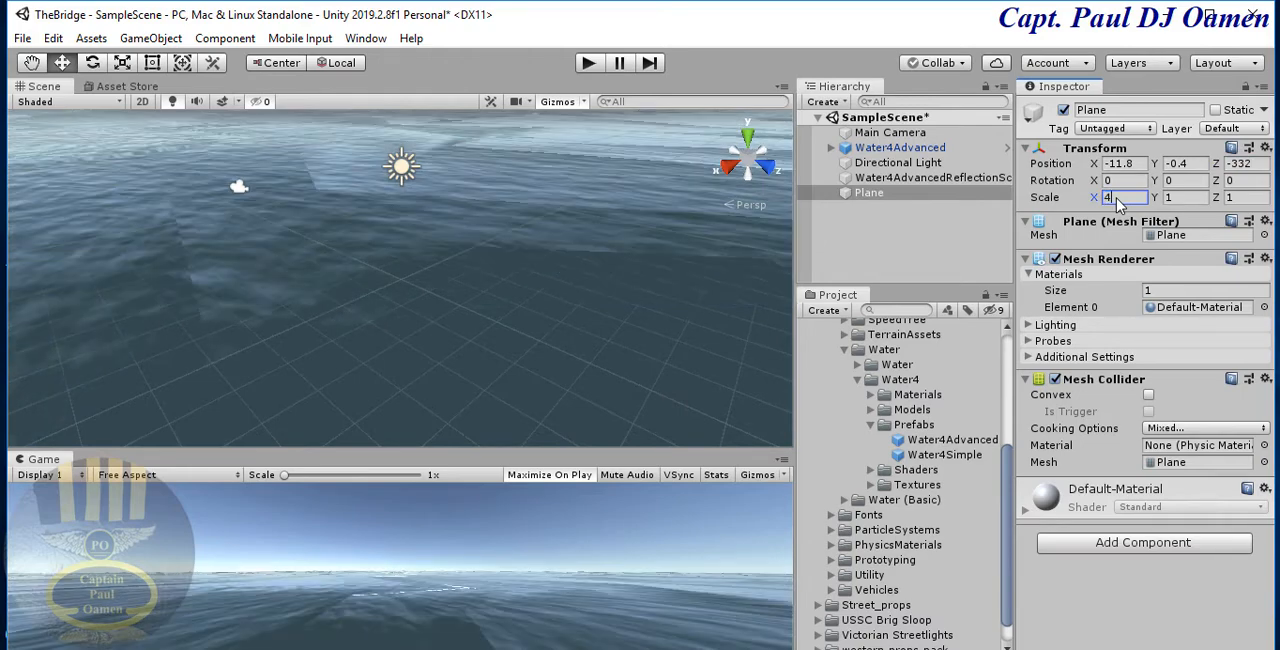
text(4)
click(1177, 198)
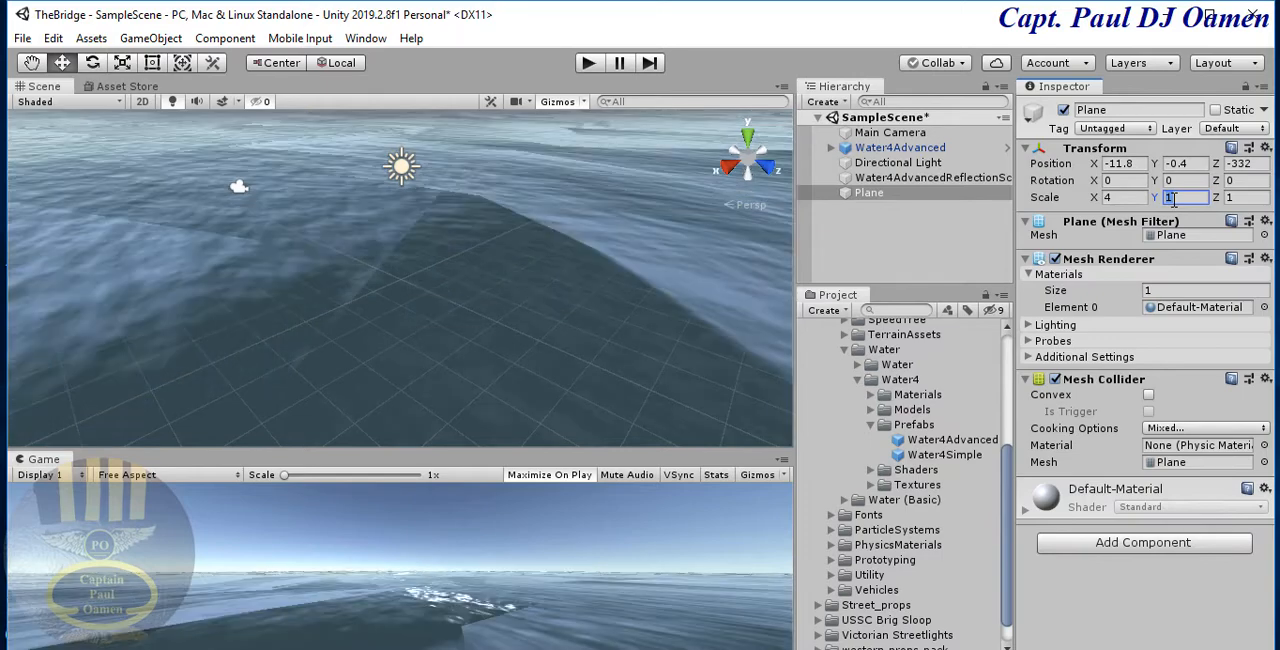
click(1247, 202)
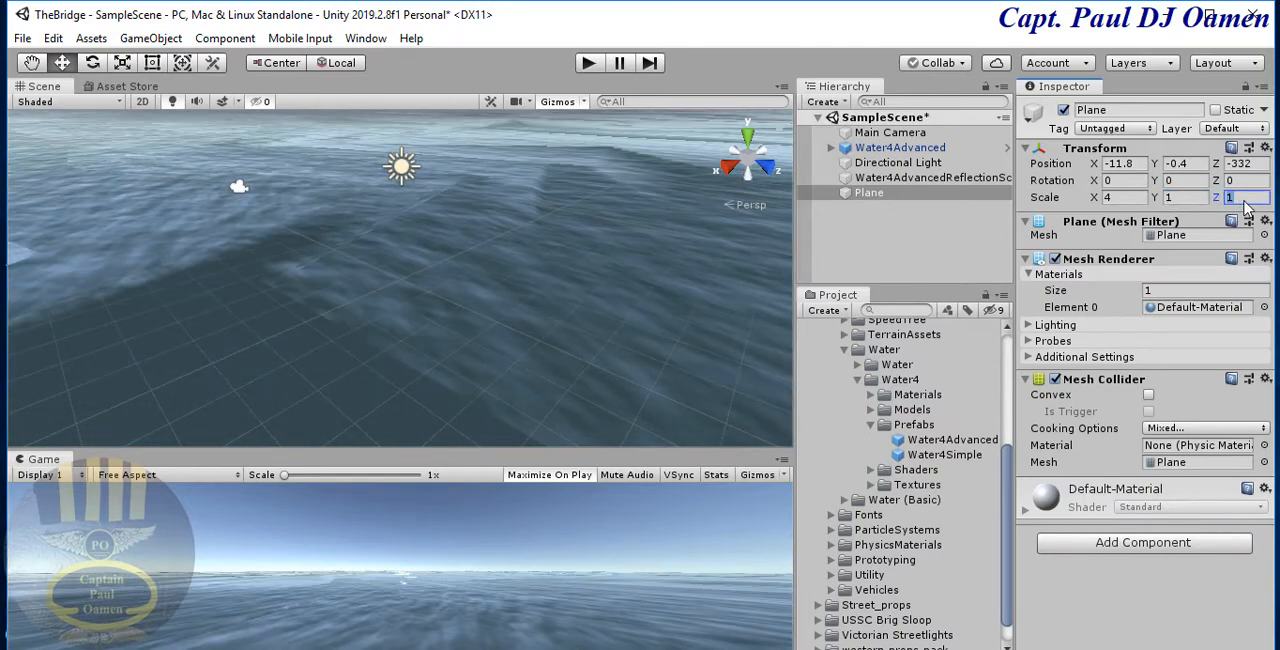
text(2)
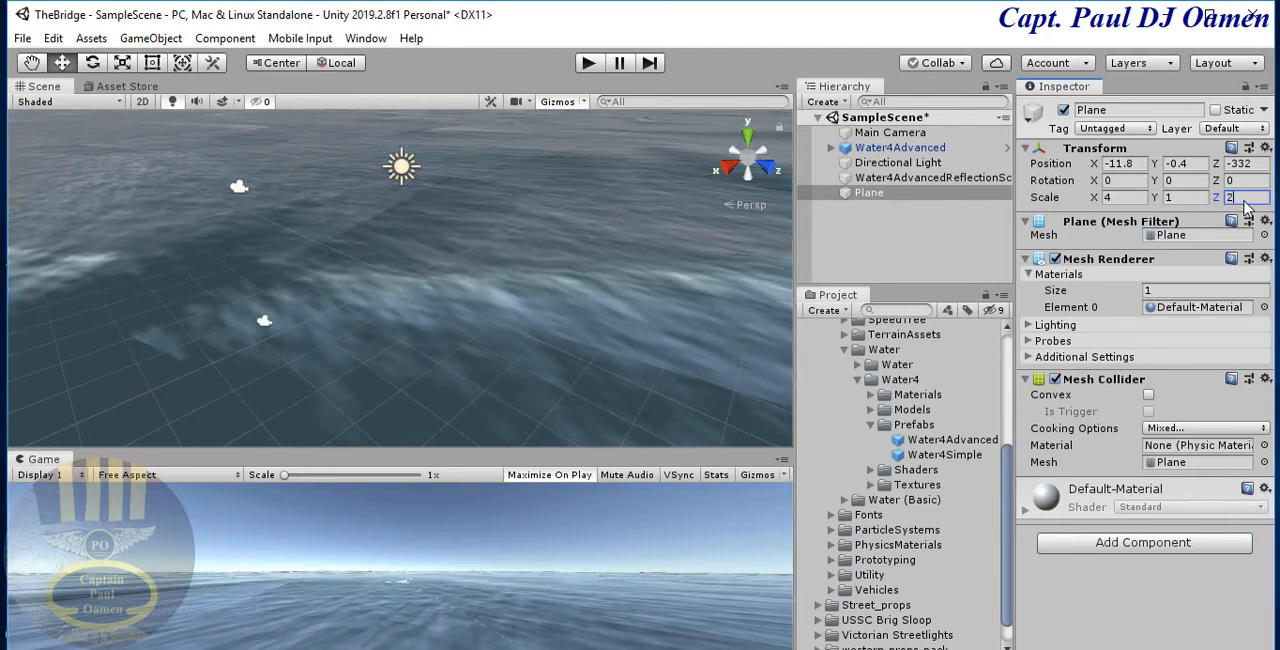
text(66)
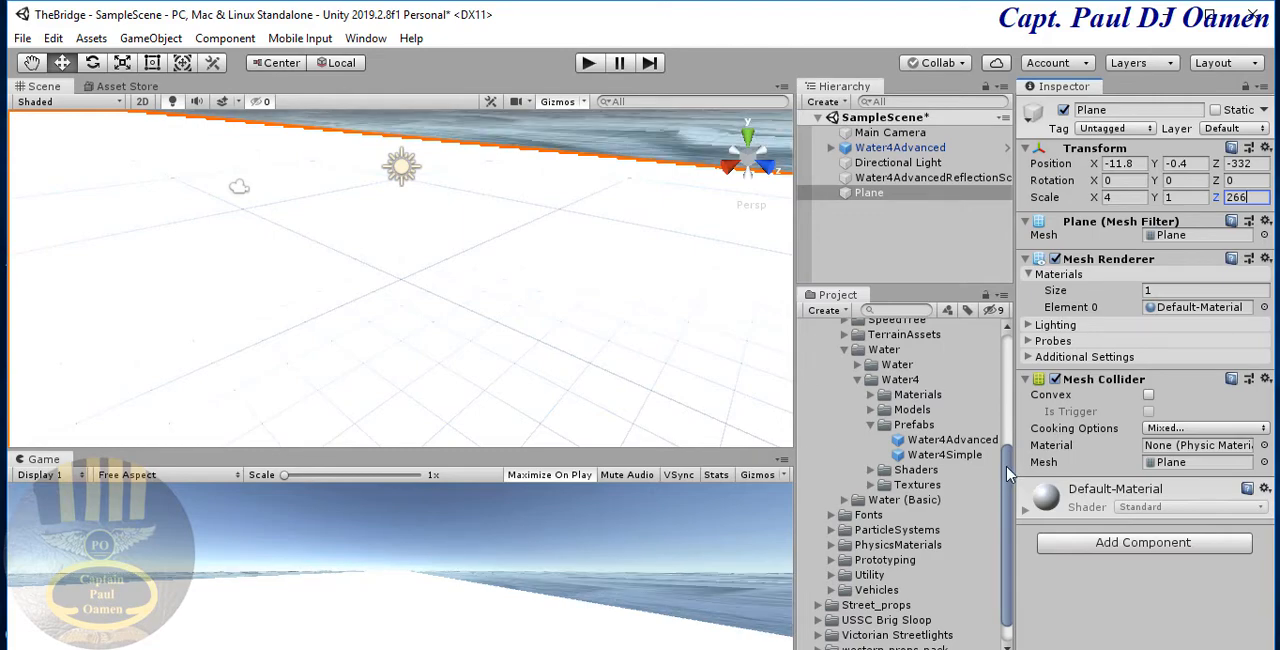
- Collapse the Environment and Standard Assets folders in the project assets, and select the plane in the scene again
drag(1008, 475, 1008, 490)
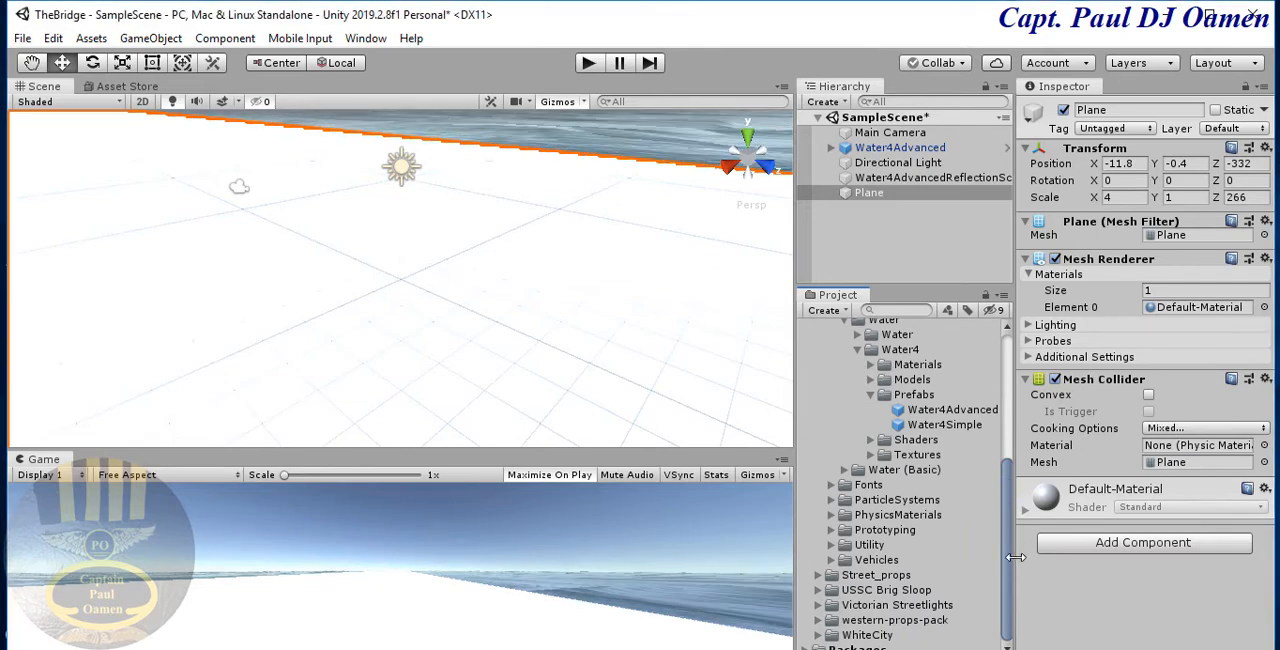
drag(1008, 578, 1006, 511)
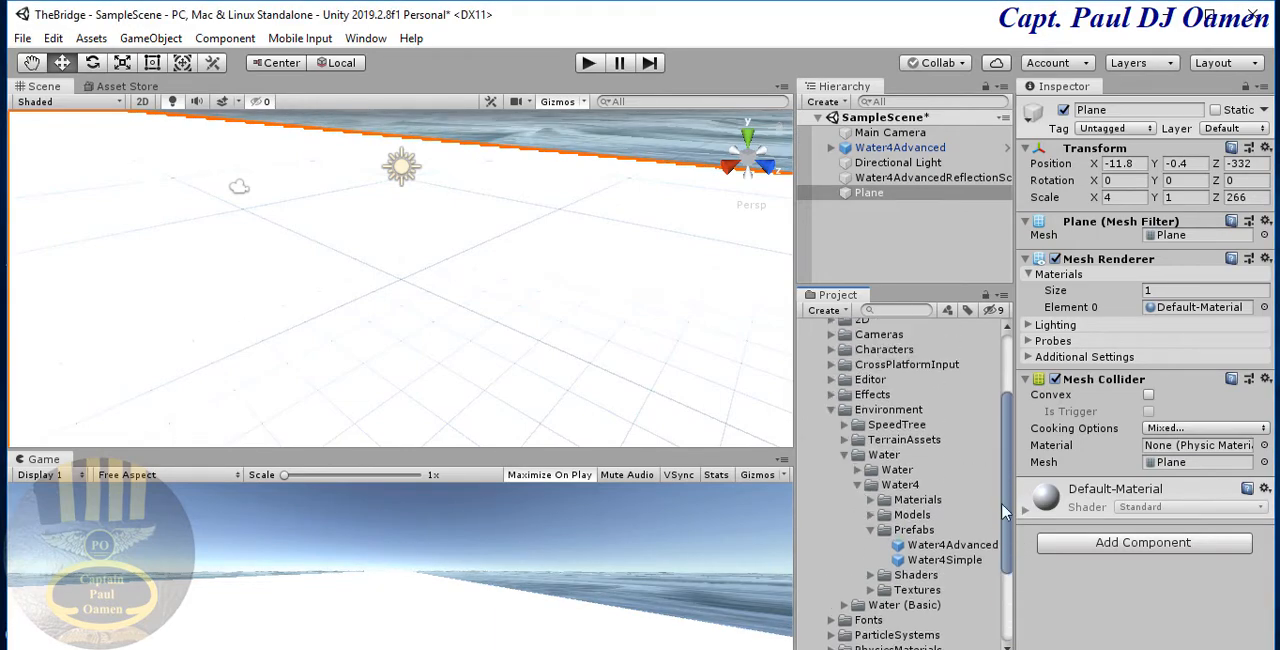
click(831, 410)
click(858, 365)
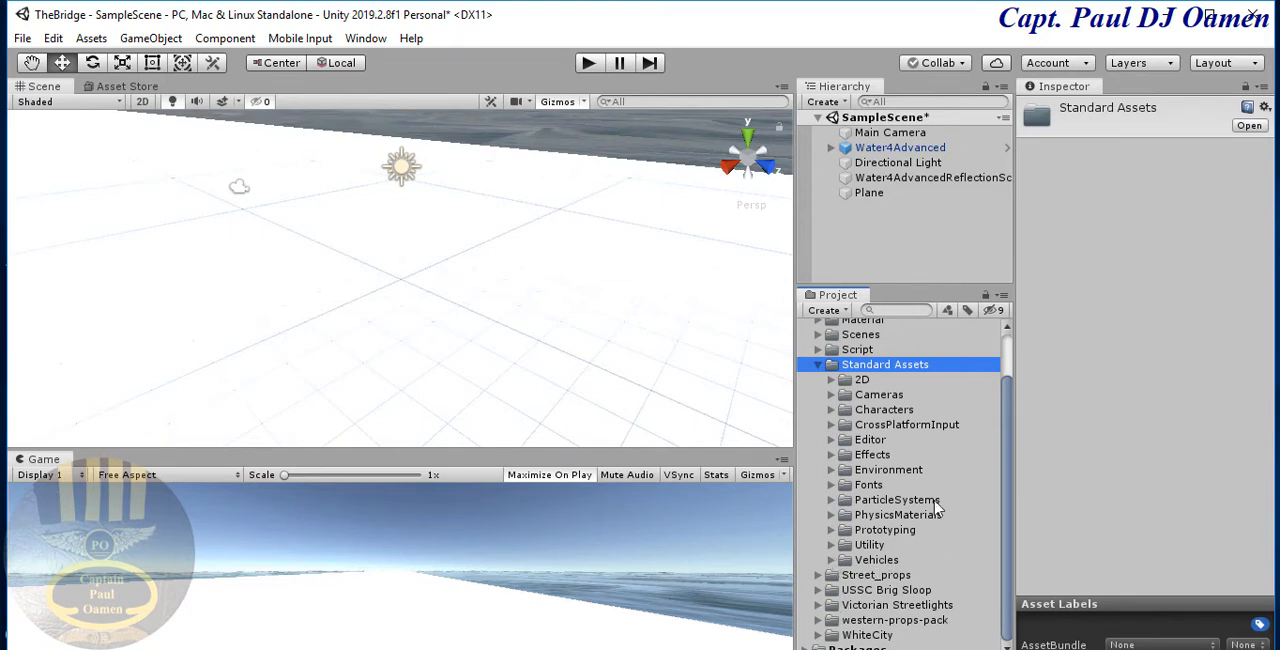
click(490, 342)
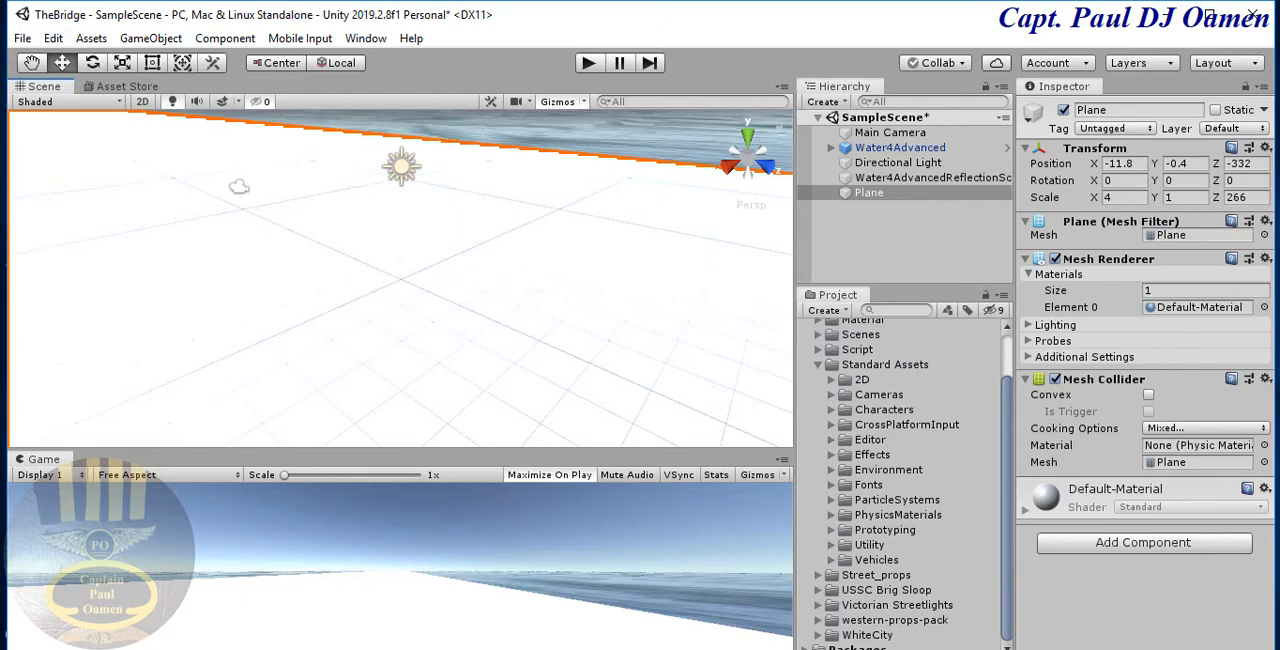
click(818, 365)
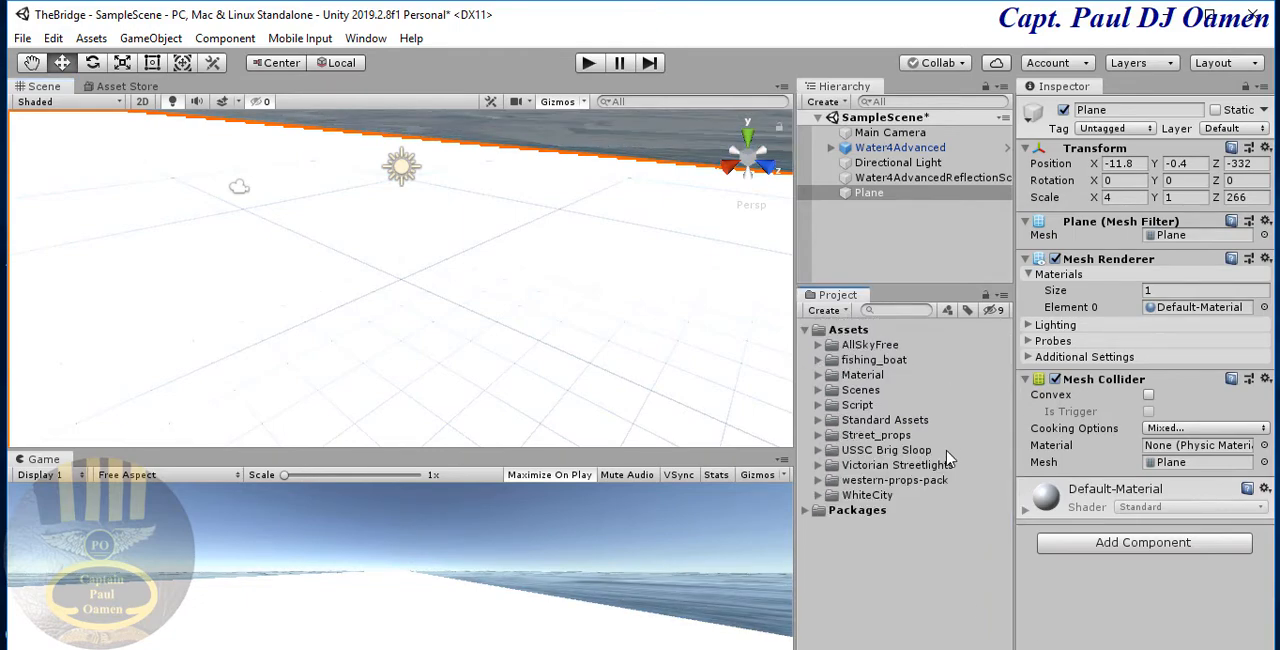
- Create a new material named Floor in the project's Material folder
click(860, 375)
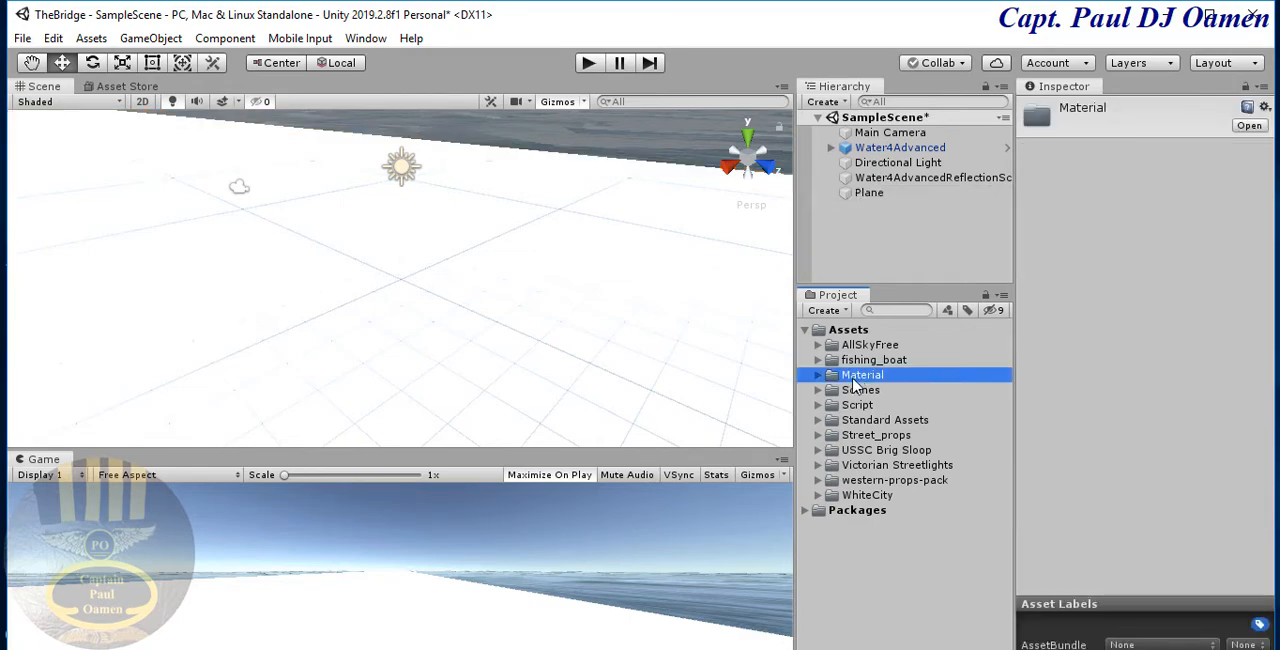
click(846, 311)
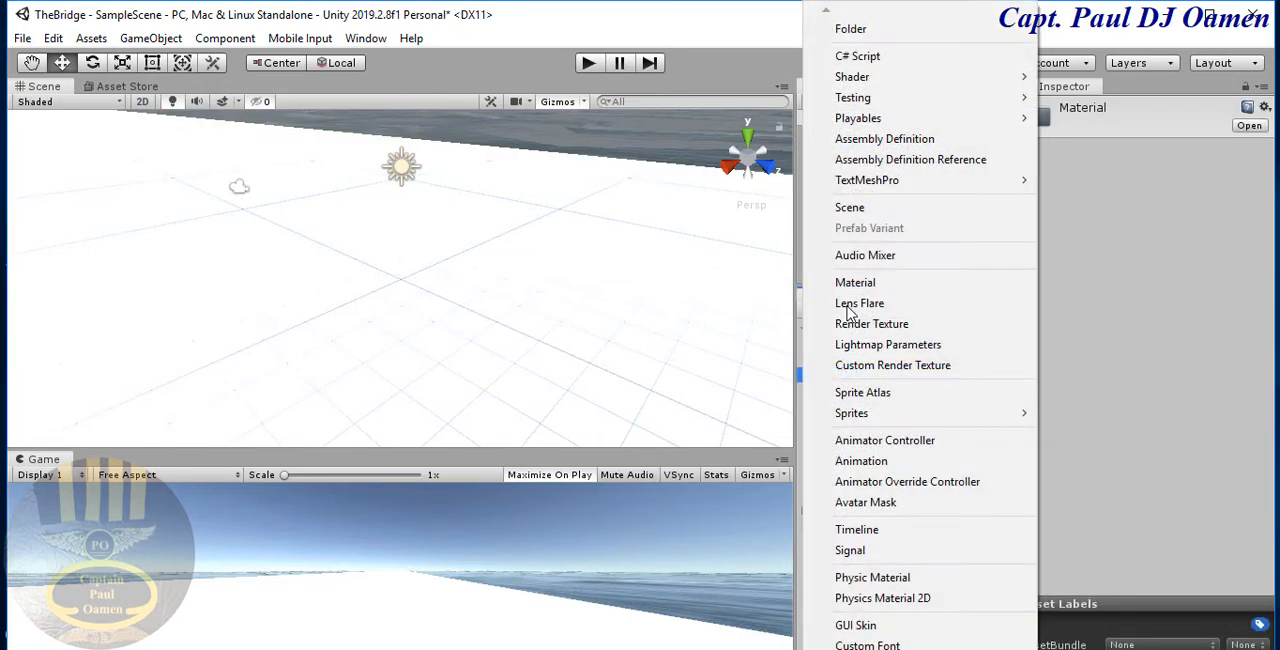
click(855, 282)
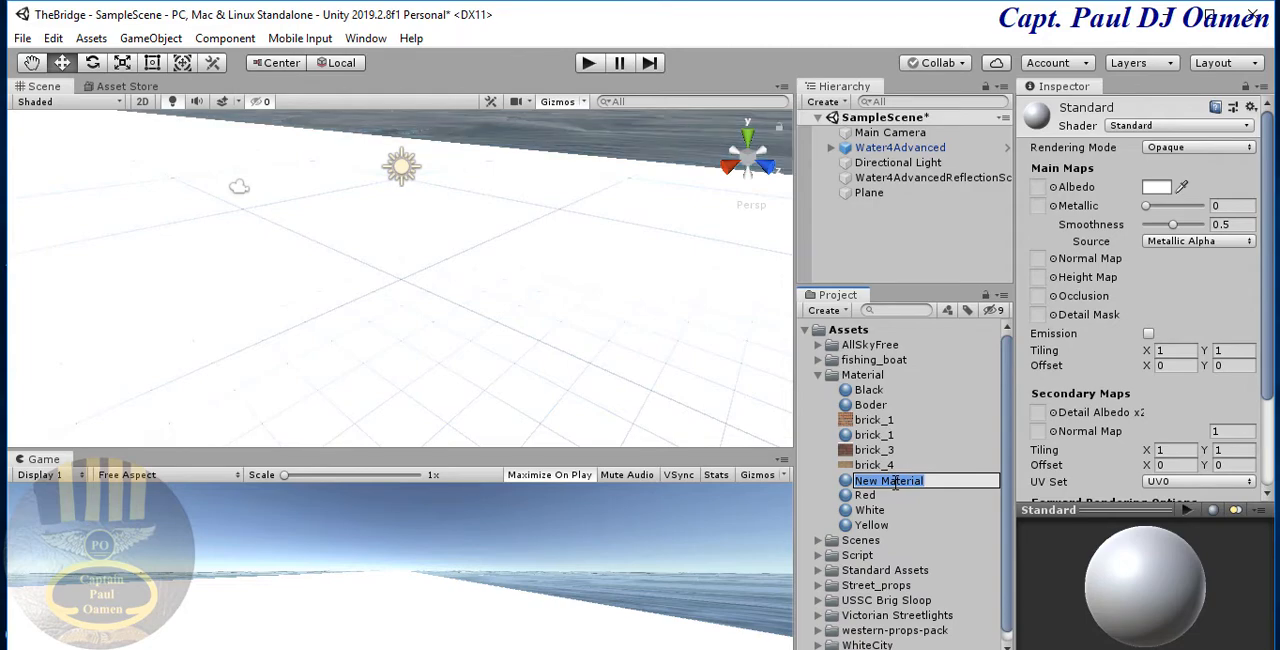
text(Floor)
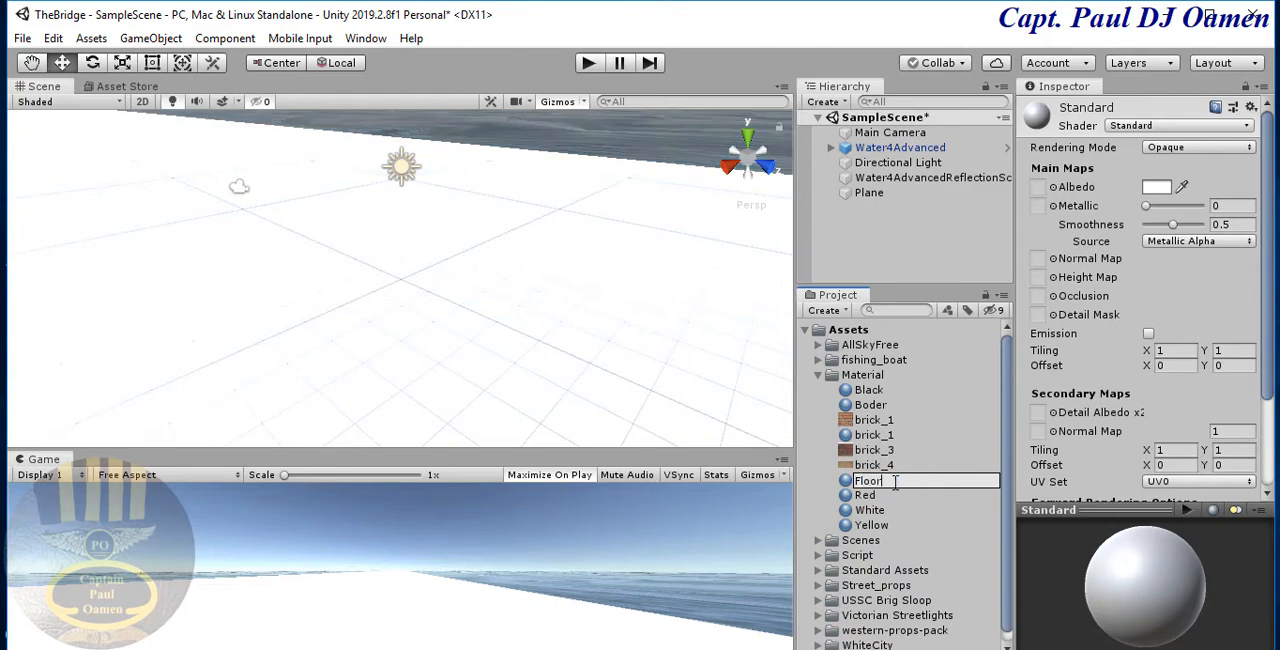
key(Return)
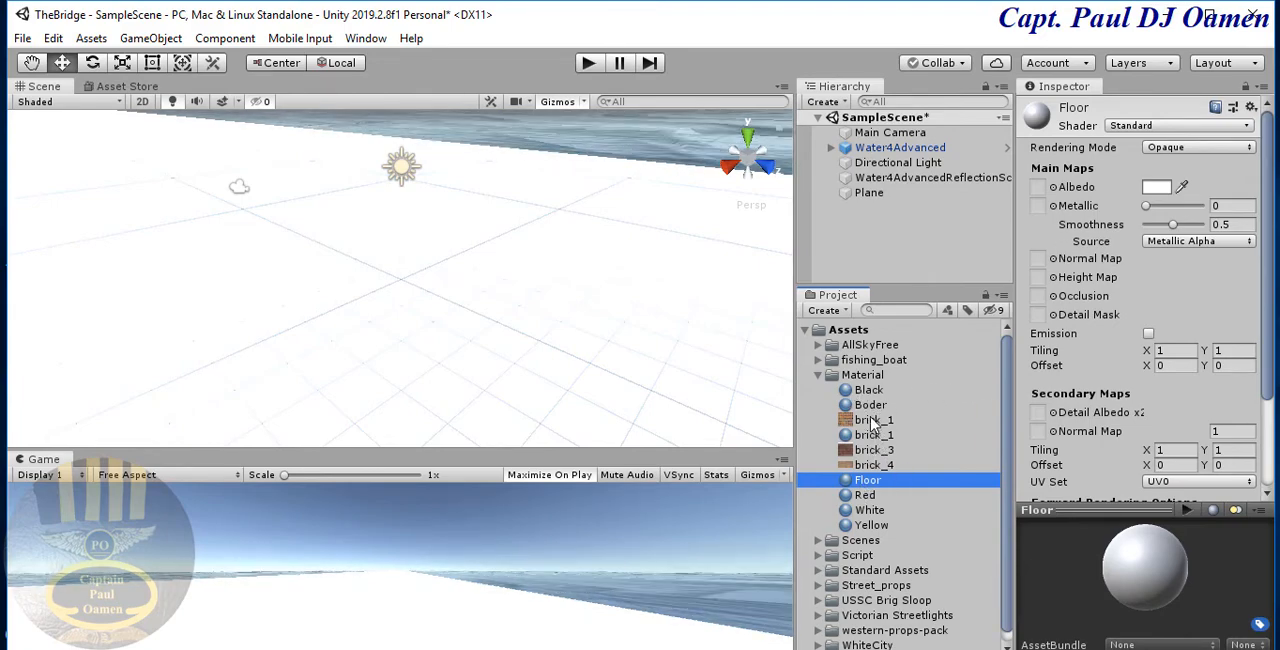
- Search the textures for "spla" and assign the large splashes texture to the Floor material's Albedo map
click(1053, 188)
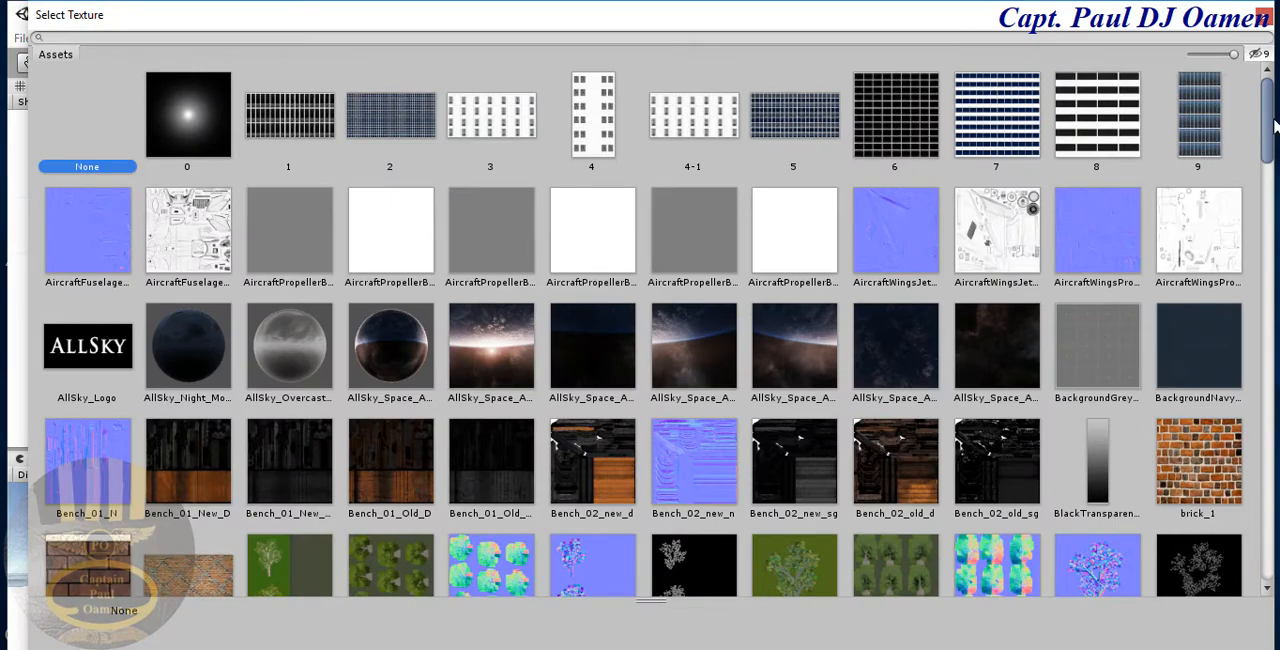
drag(1273, 125, 1260, 368)
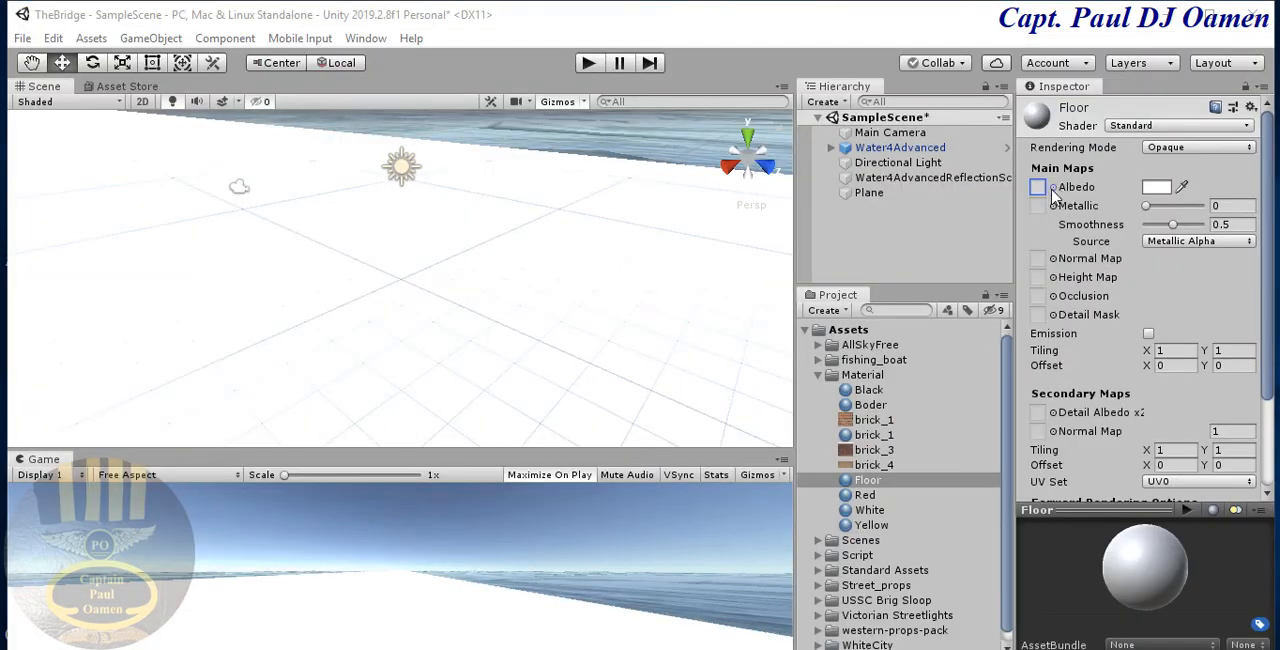
click(1052, 188)
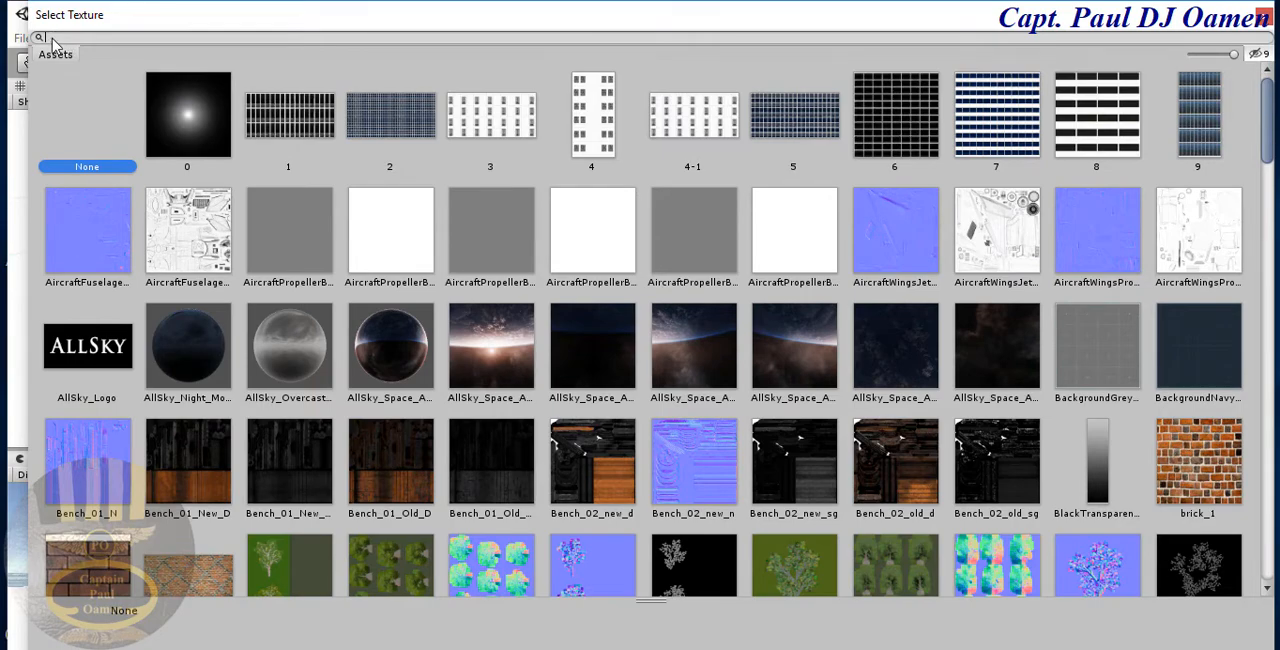
text(sp)
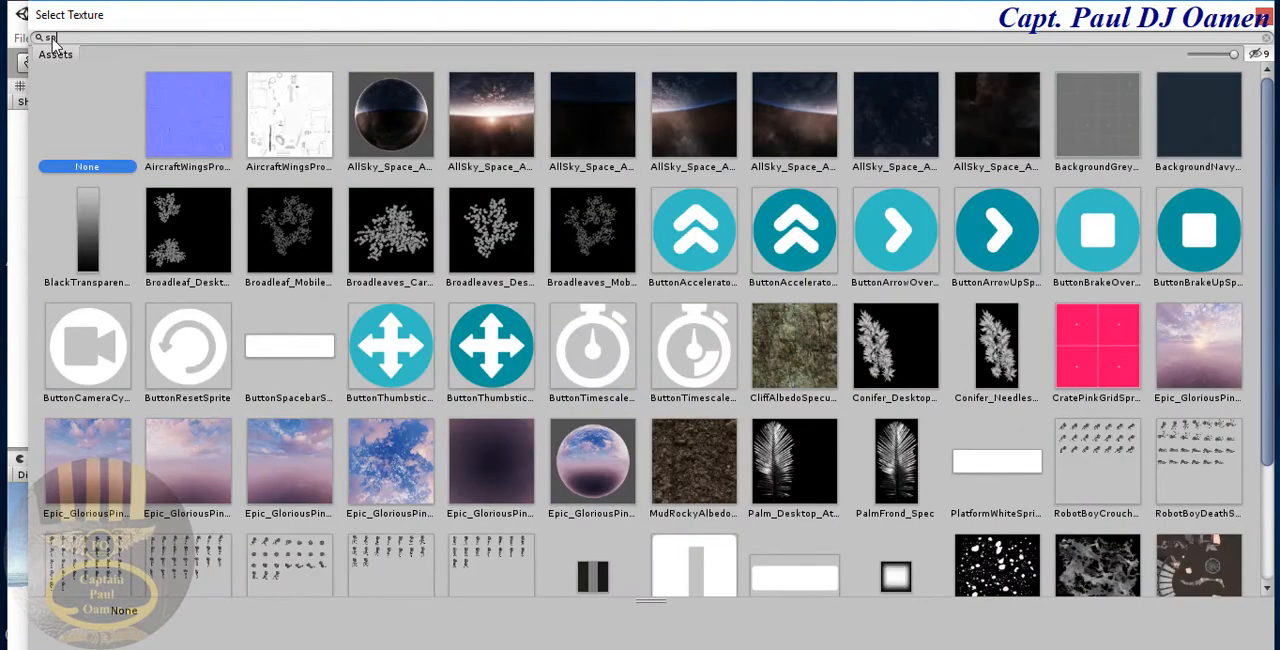
text(la)
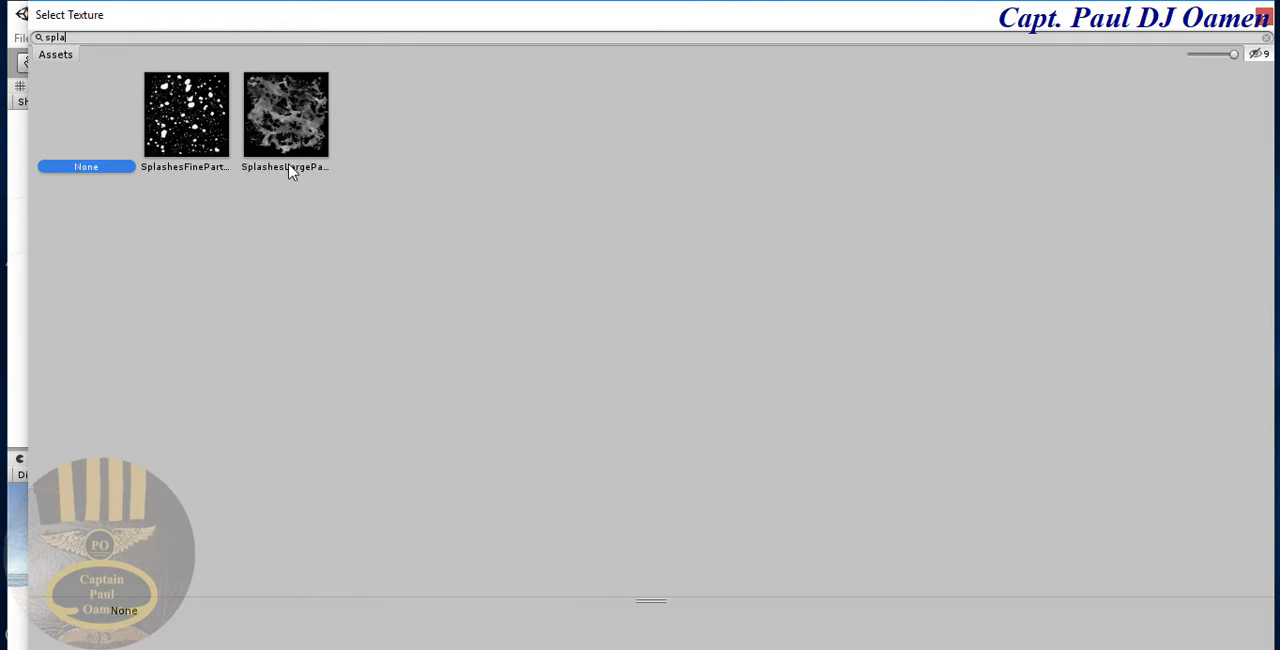
double_click(285, 115)
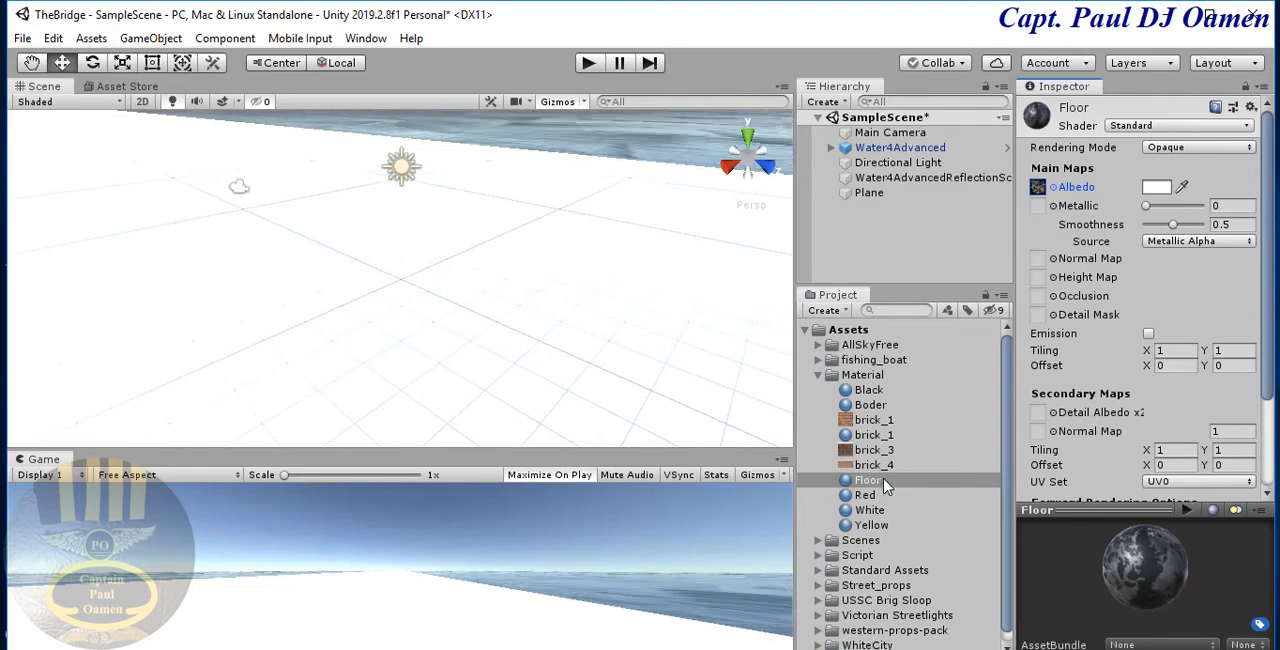
- Apply the Floor material to the road plane in the scene and preview it in play mode
drag(866, 482, 578, 438)
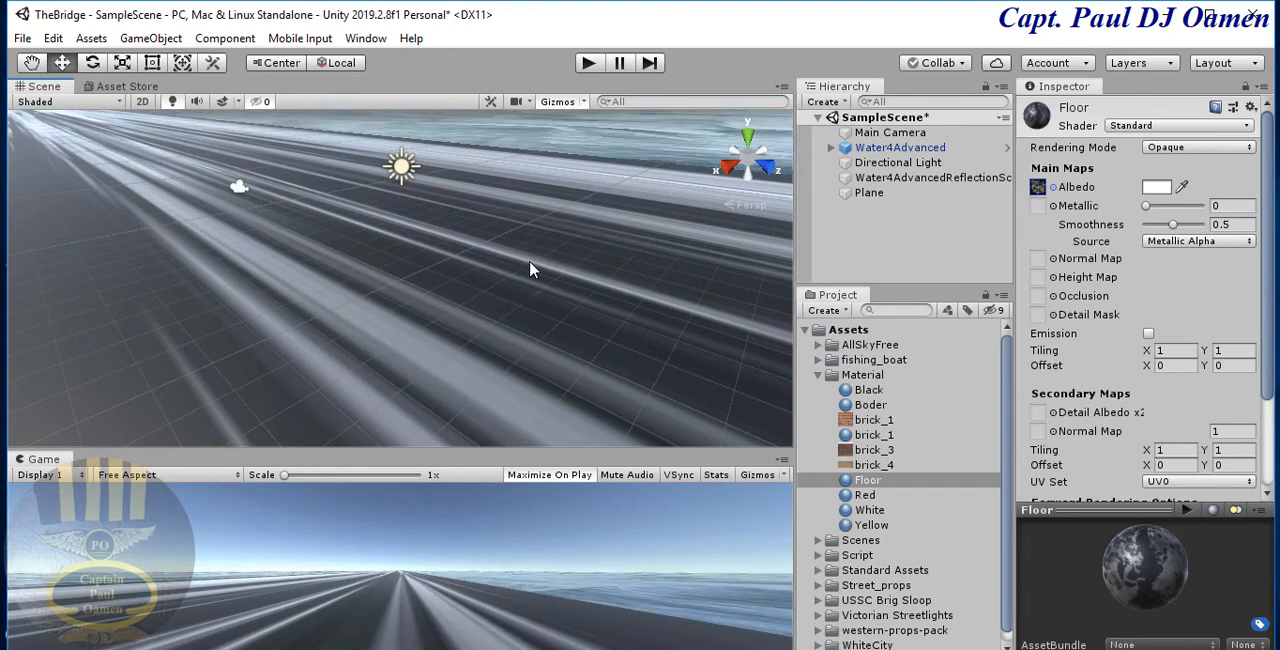
scroll(490, 243, down, 4)
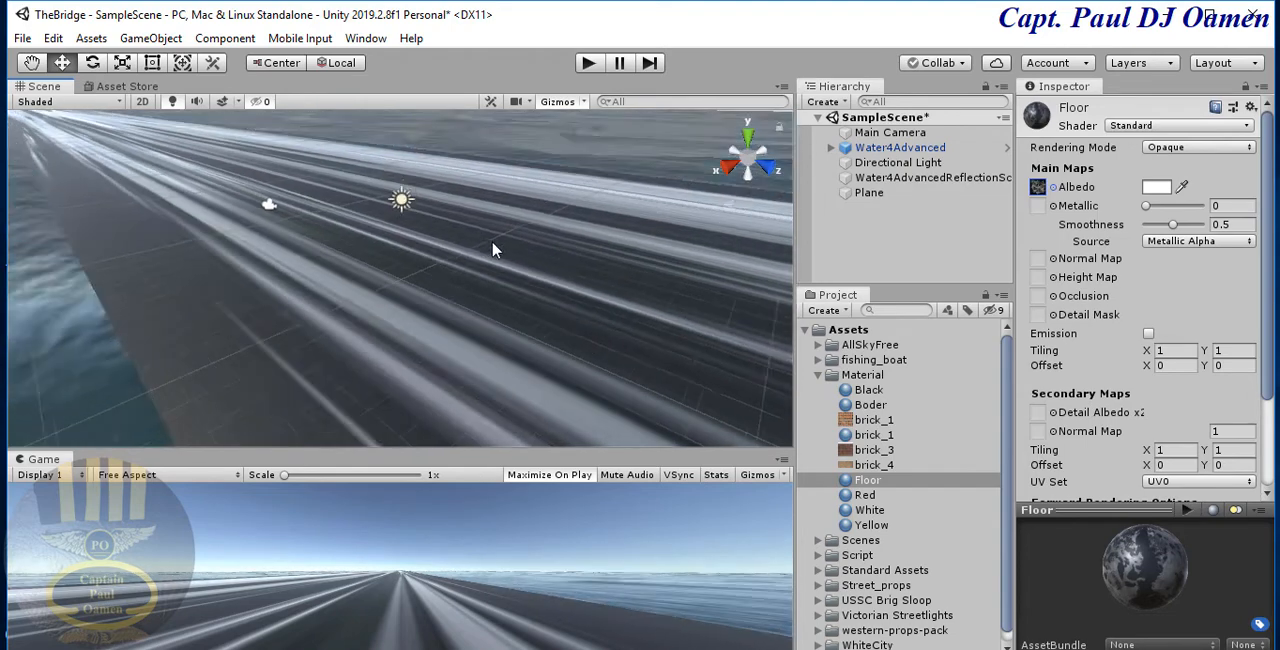
middle_drag(490, 243, 491, 246)
scroll(499, 246, down, 3)
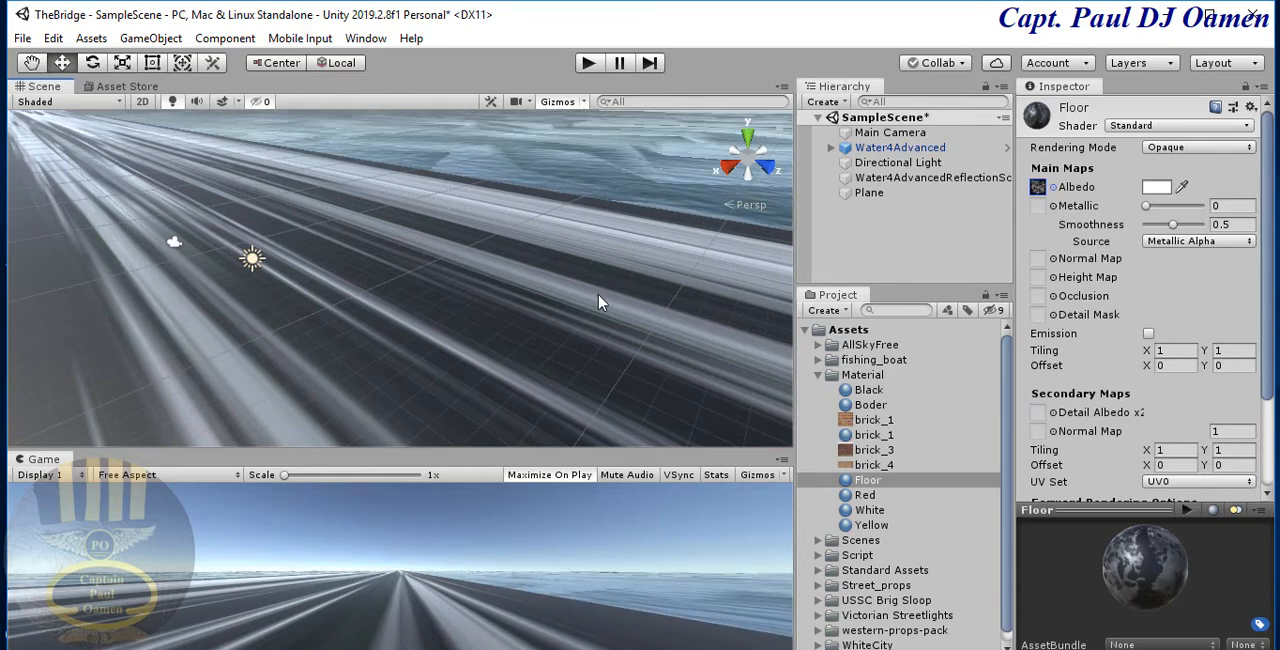
click(589, 64)
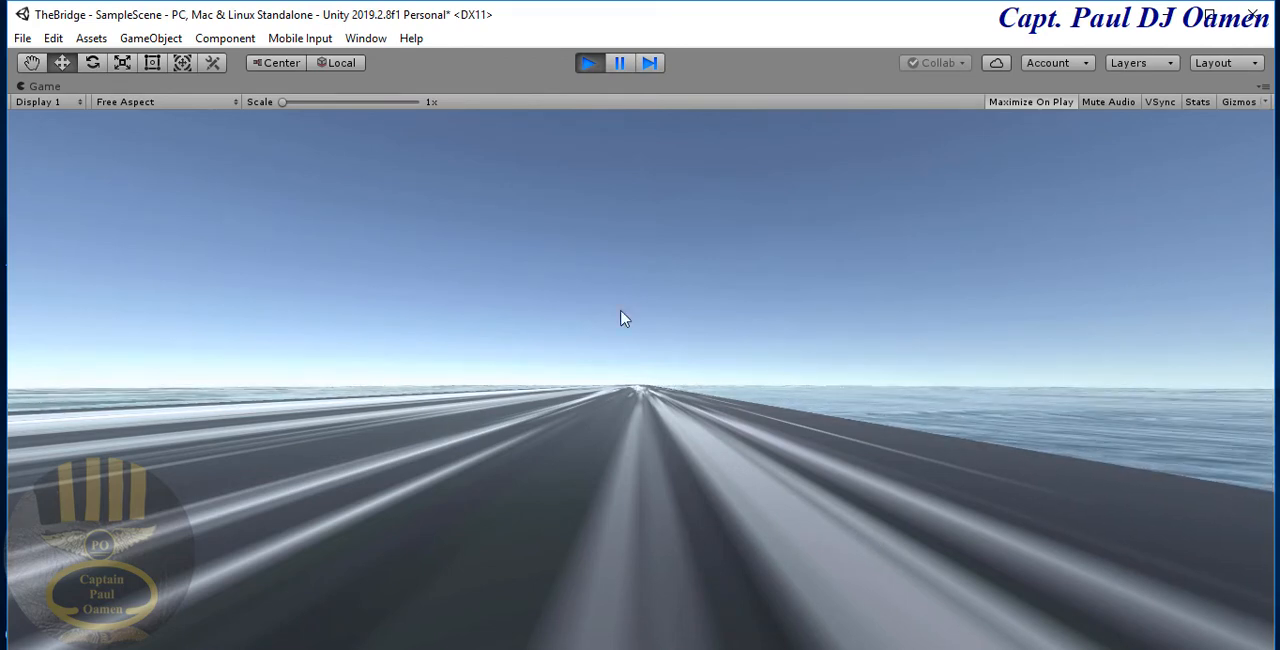
click(588, 64)
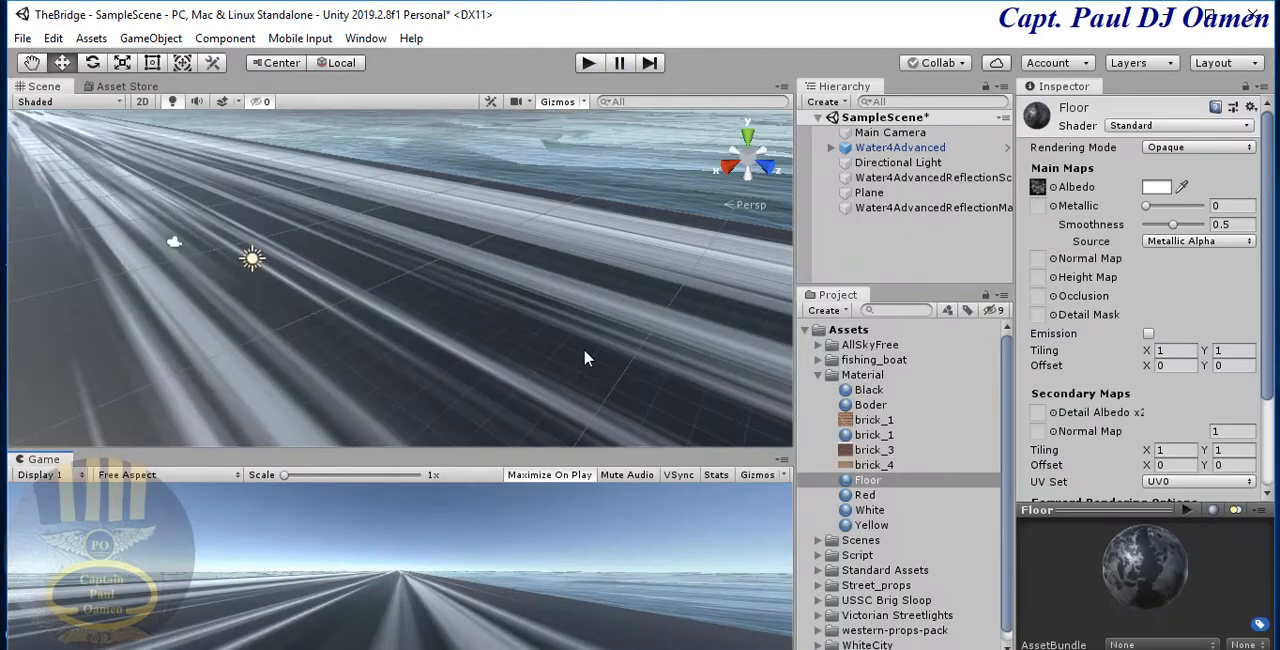
- Set the Floor material's main Y tiling to 8 and preview the road in play mode
click(583, 348)
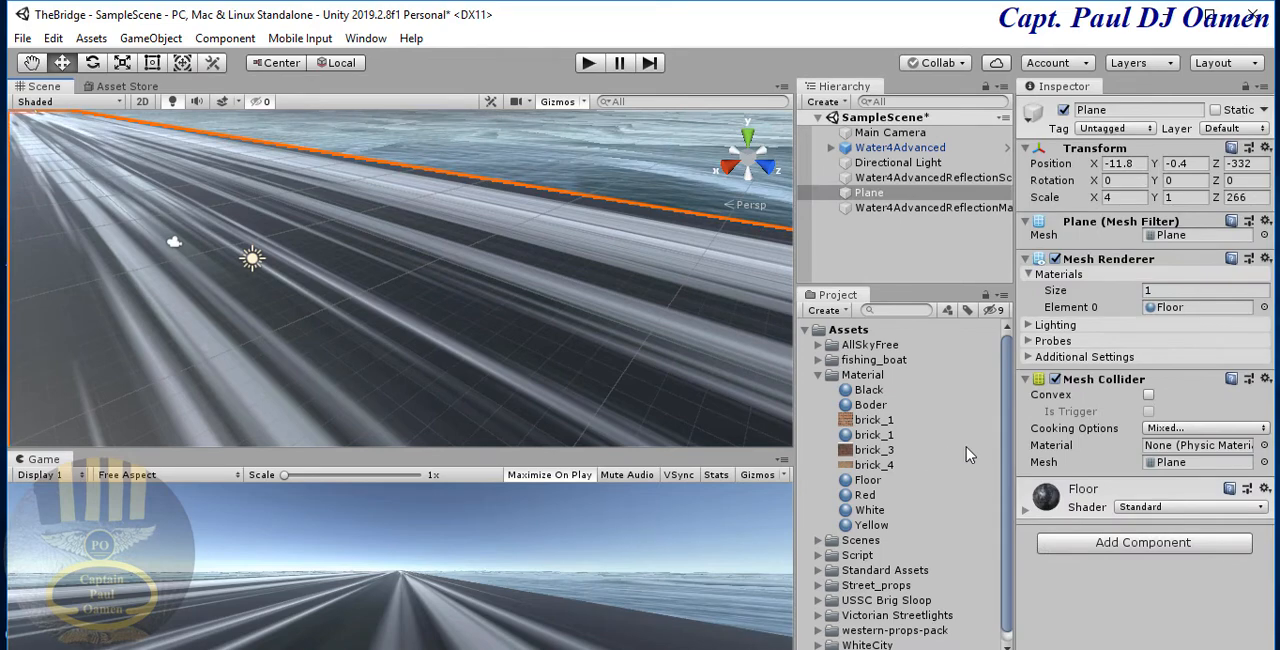
click(862, 483)
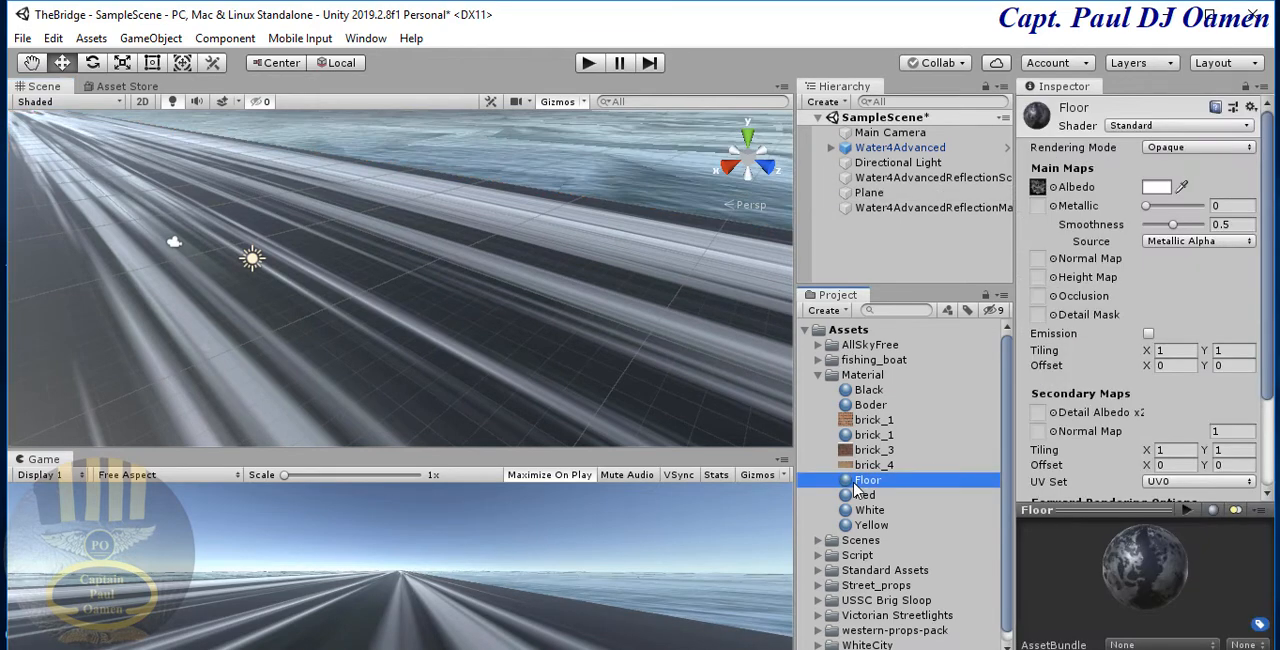
click(1168, 351)
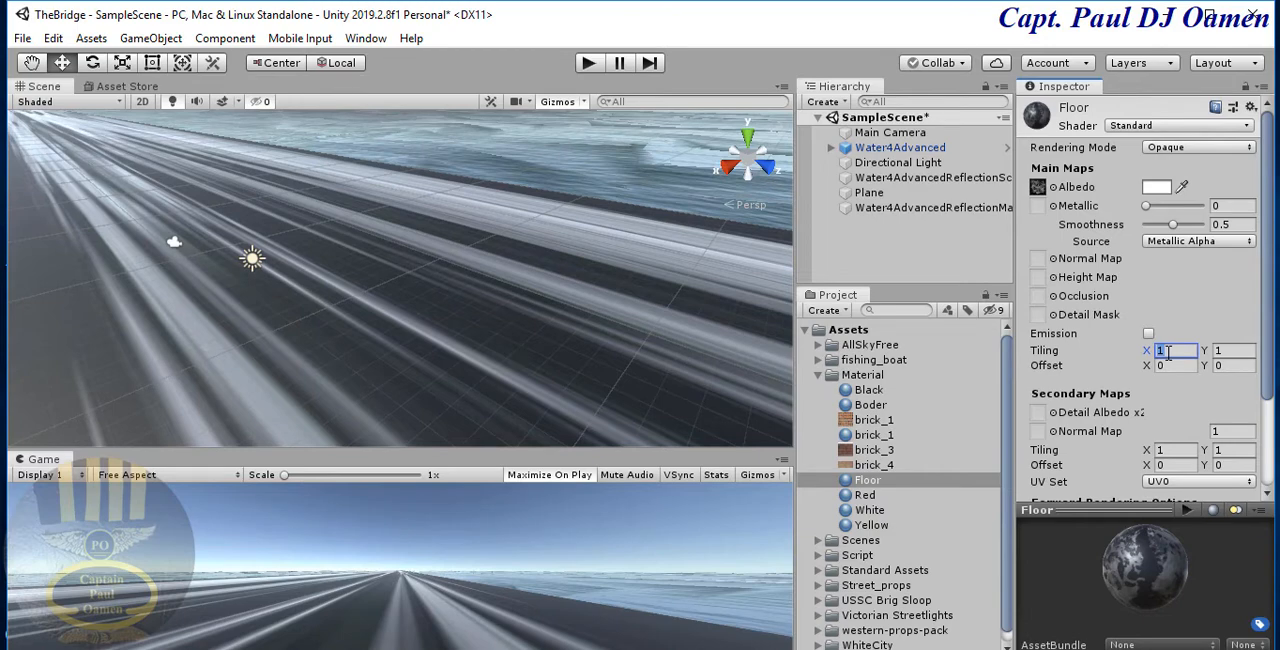
click(1230, 350)
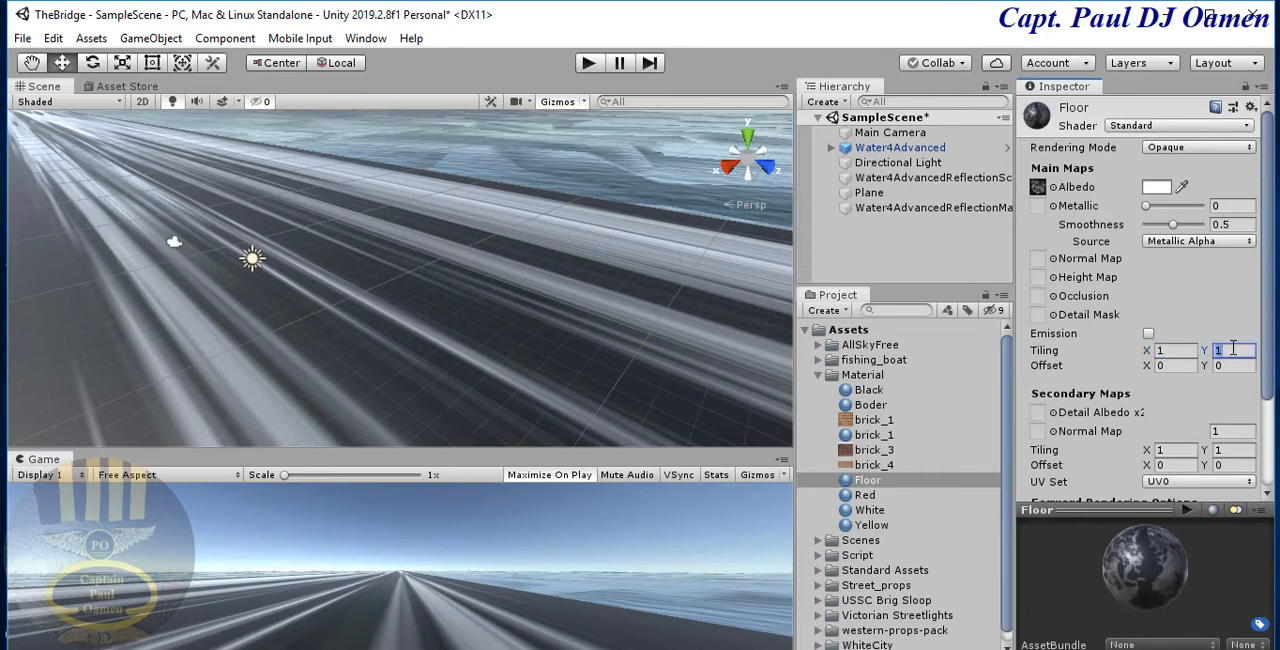
text(8)
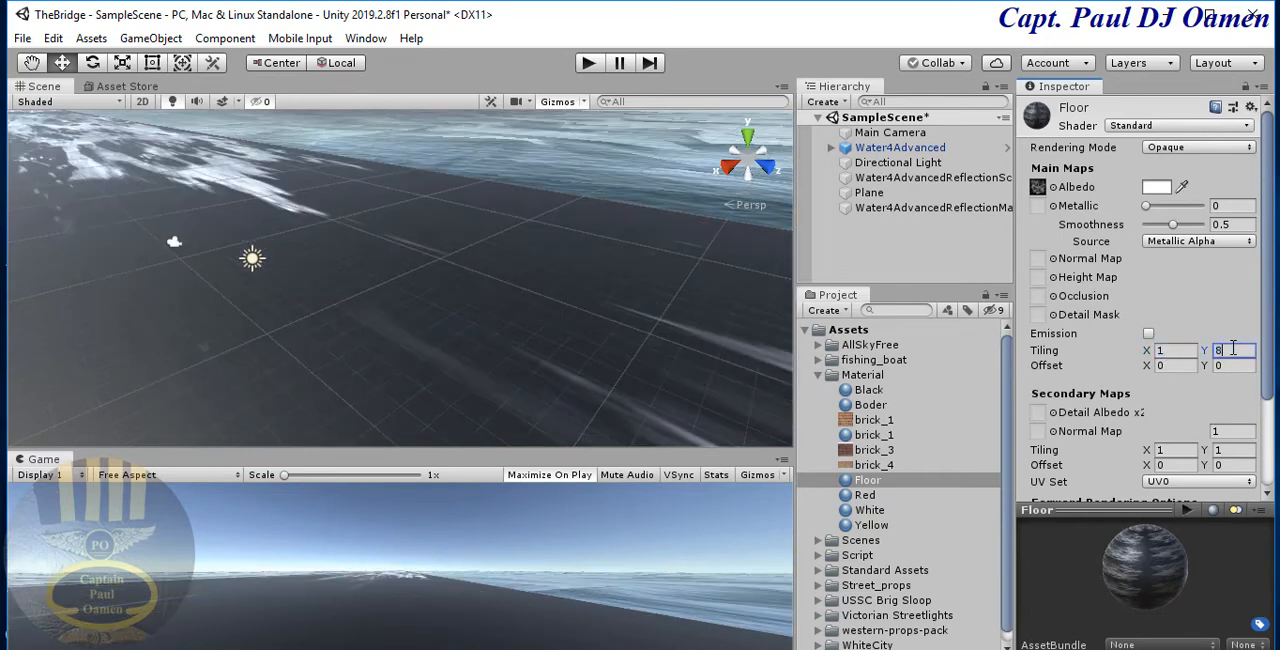
click(589, 63)
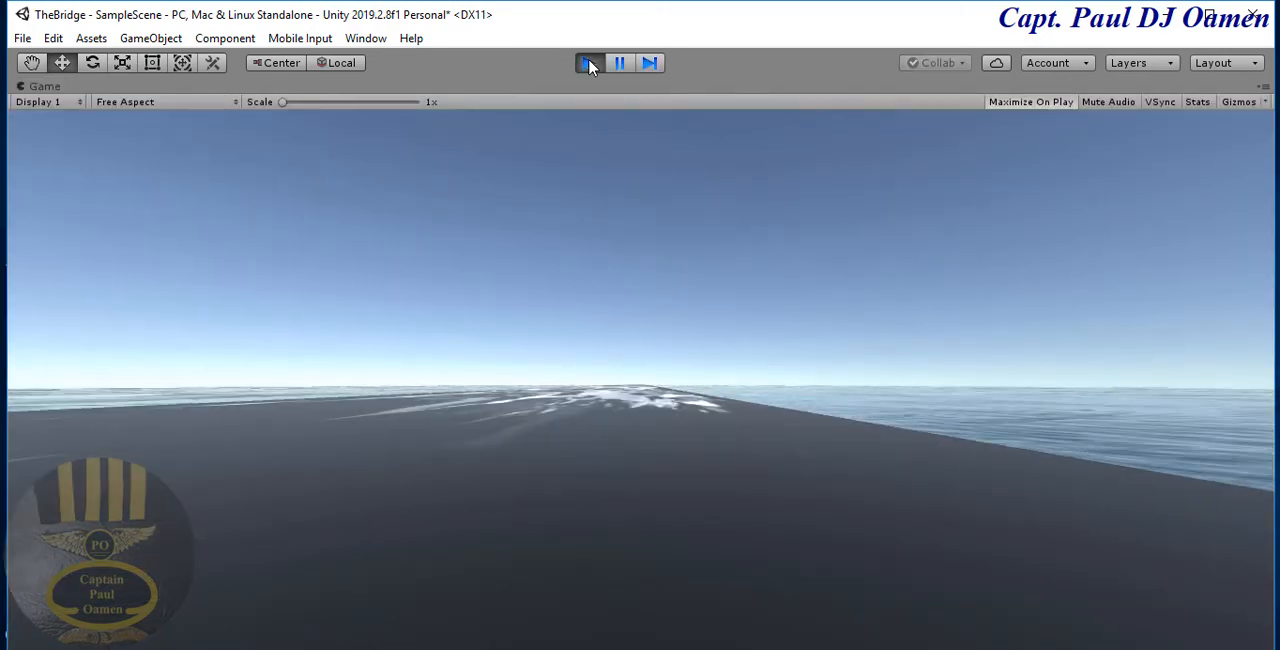
click(589, 63)
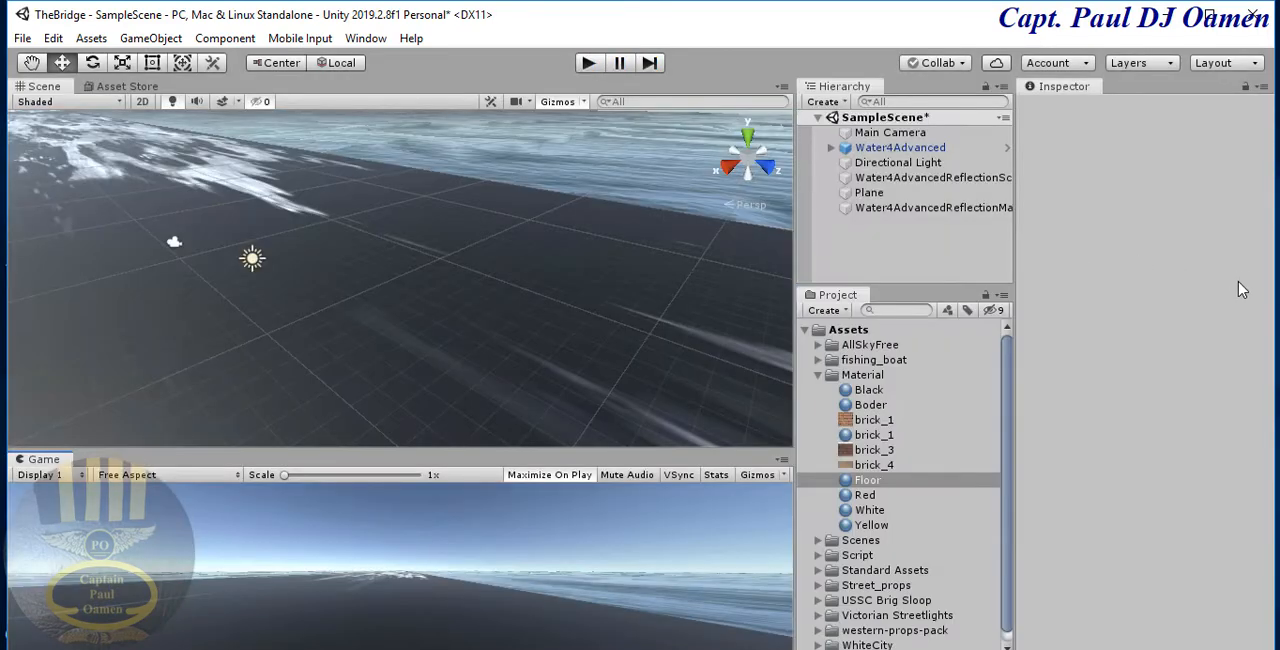
- Set the Floor material's main Y tiling to 4 and preview the road in play mode
click(1230, 350)
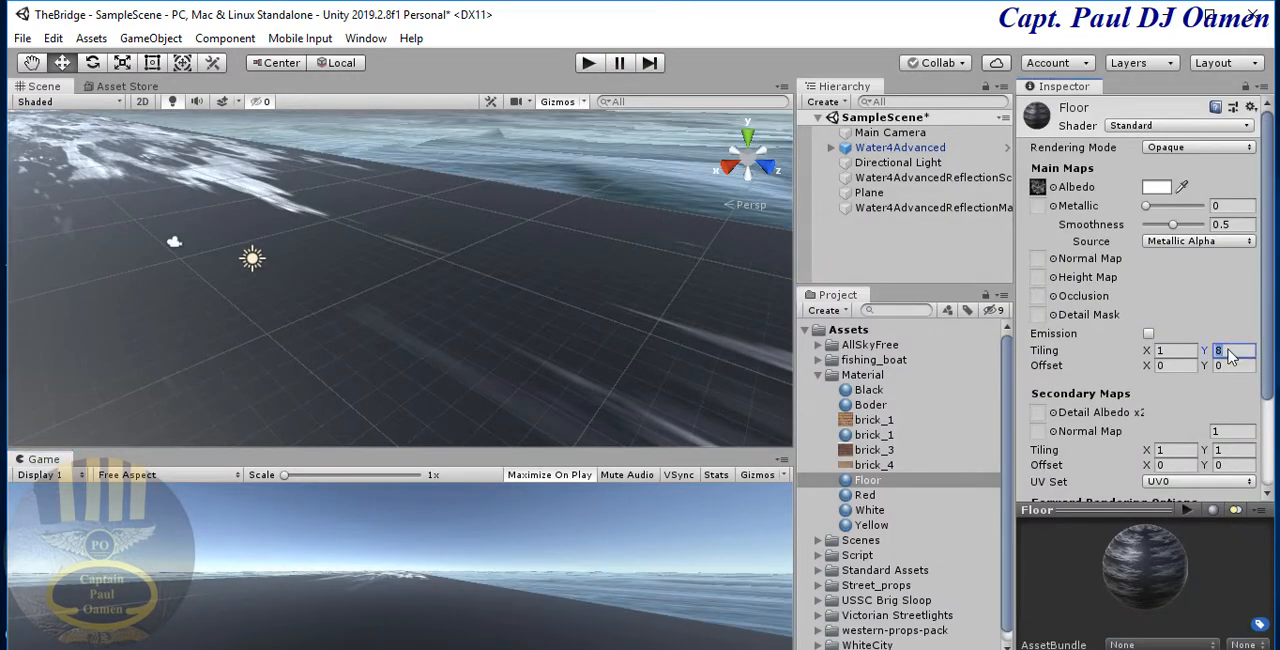
text(4)
click(589, 63)
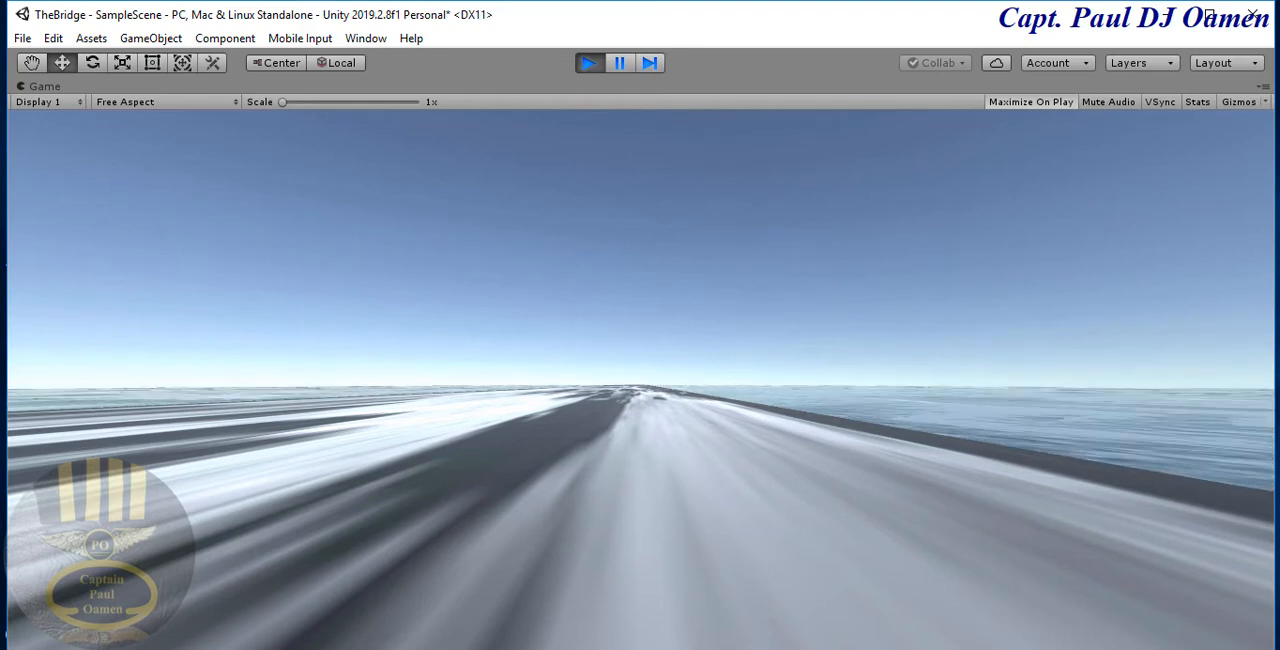
click(589, 63)
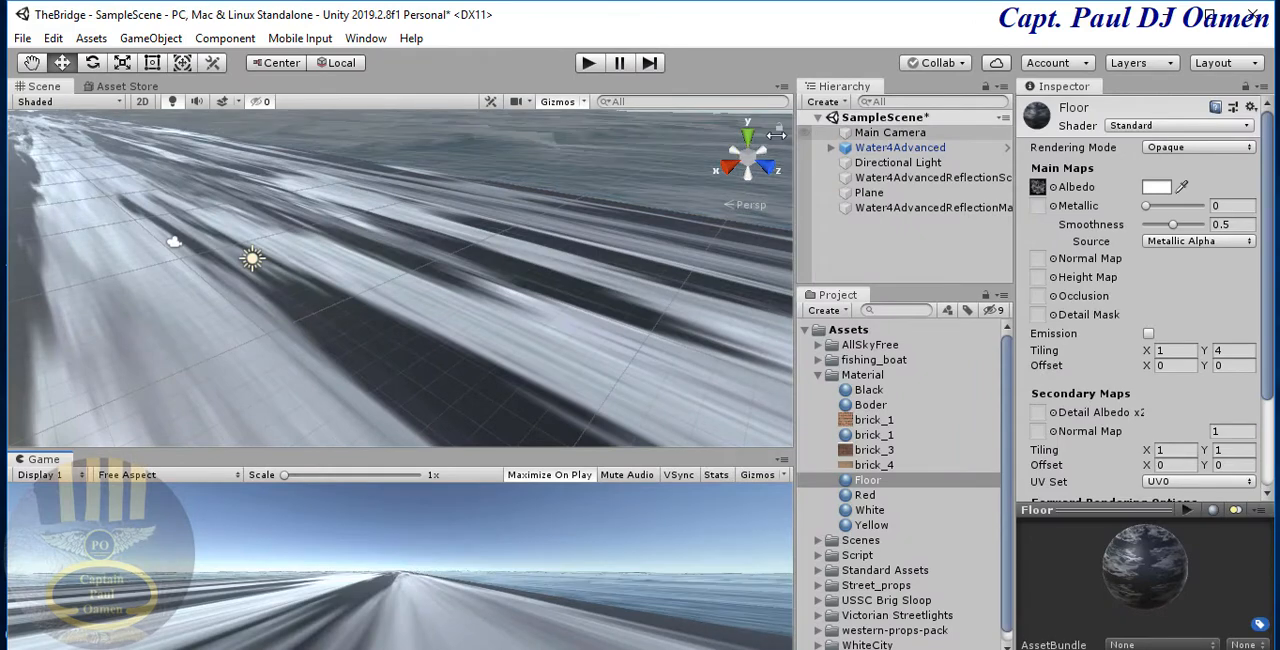
- Add a 3D Cube to the scene and raise it on the road to a Y position of -0.13
click(846, 104)
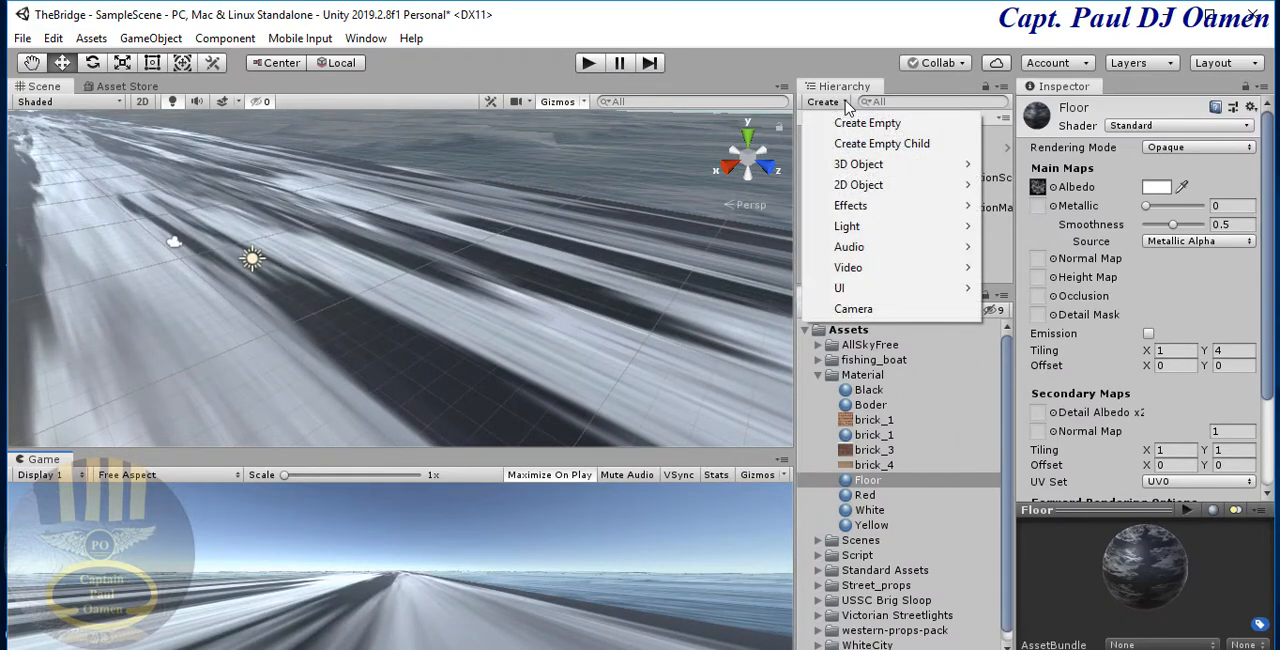
mouse_move(852, 175)
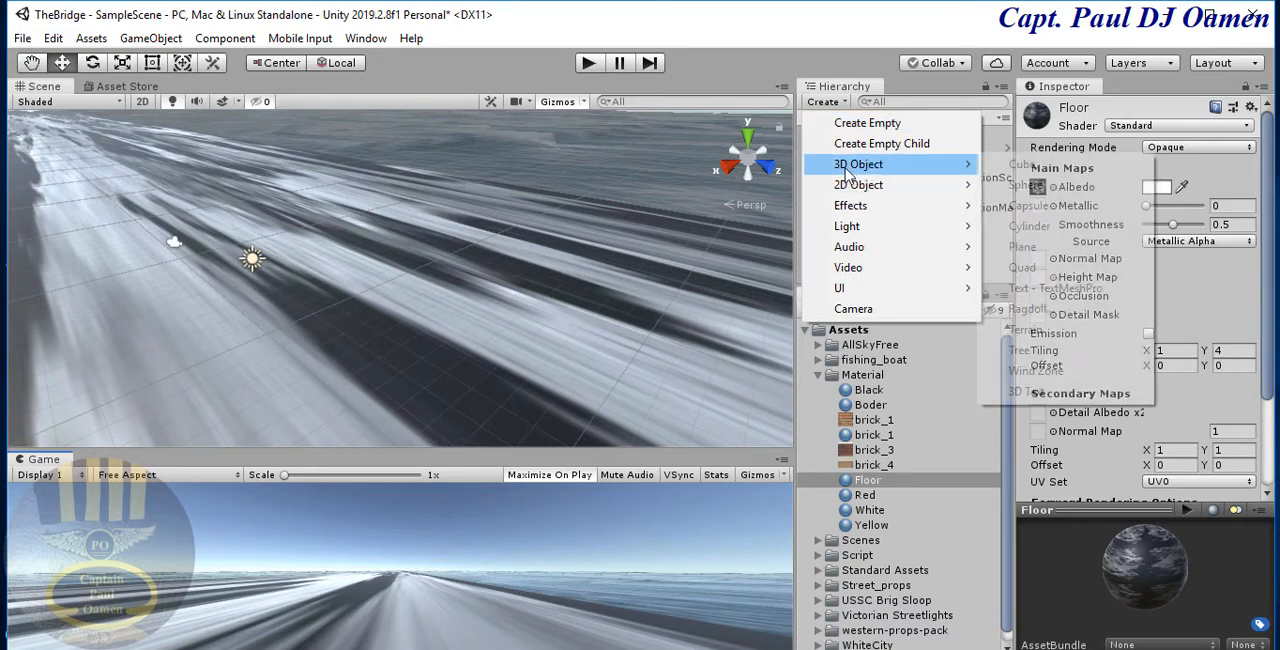
click(1024, 166)
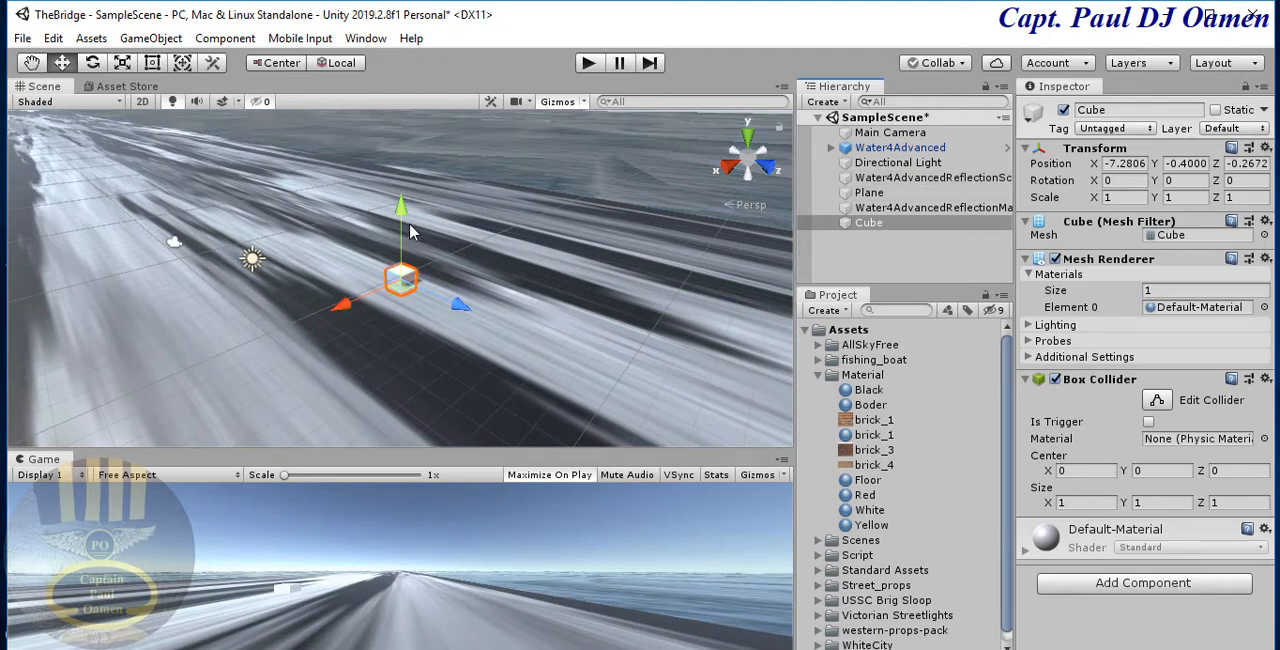
drag(405, 225, 405, 211)
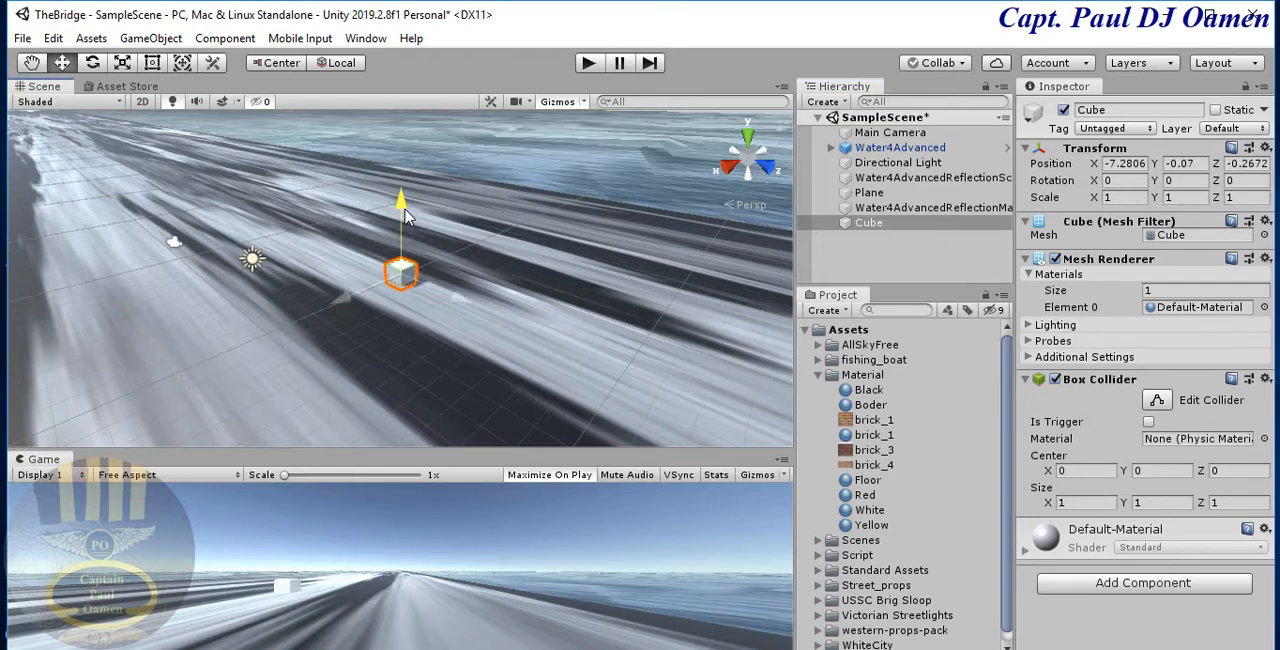
drag(405, 211, 405, 216)
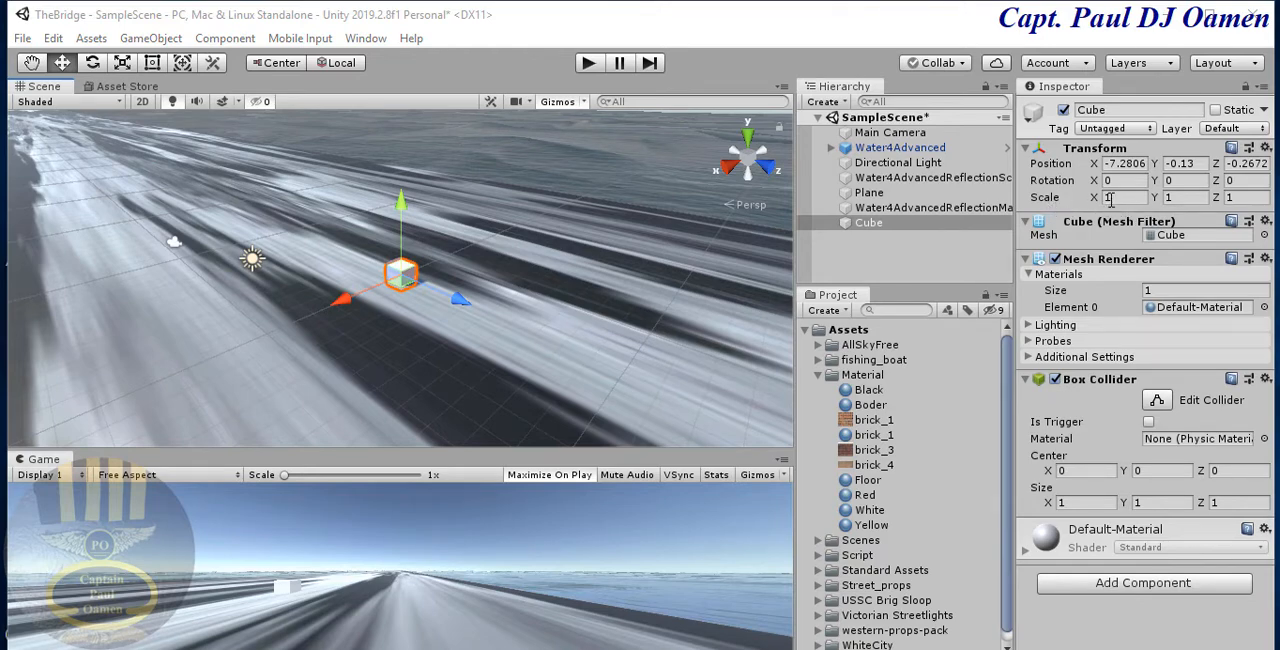
- Scale the cube to 10 on Y and lower it to a Y position of -0.45
click(1179, 198)
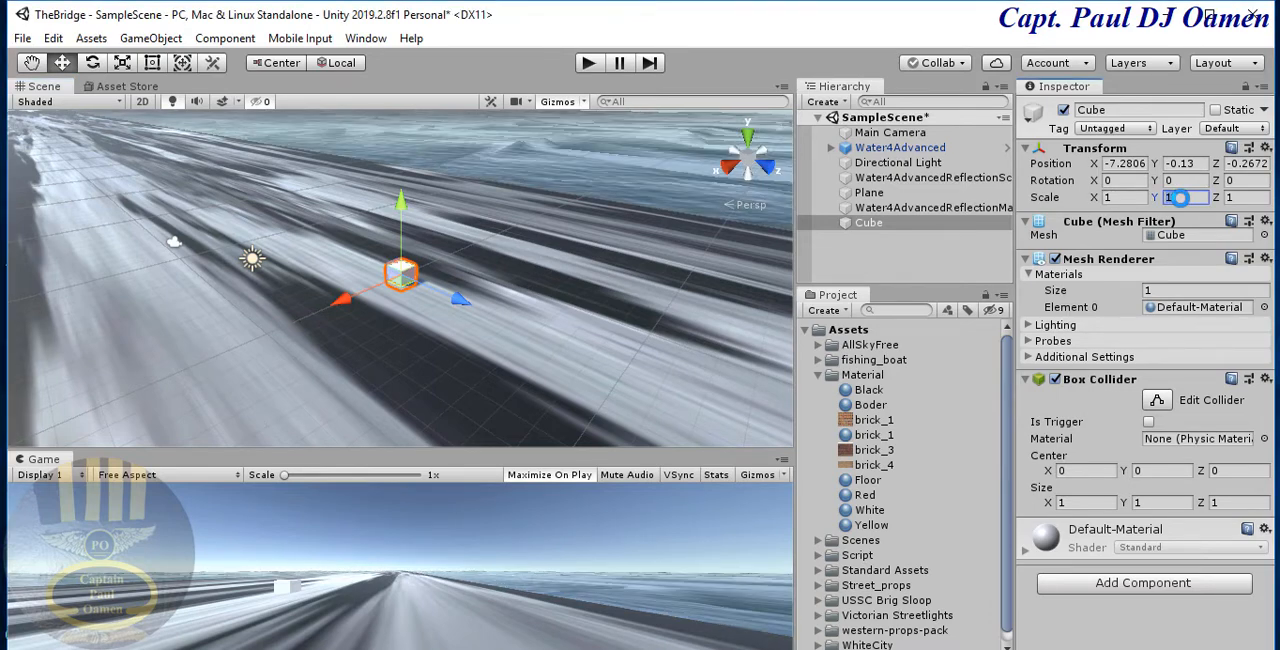
text(10)
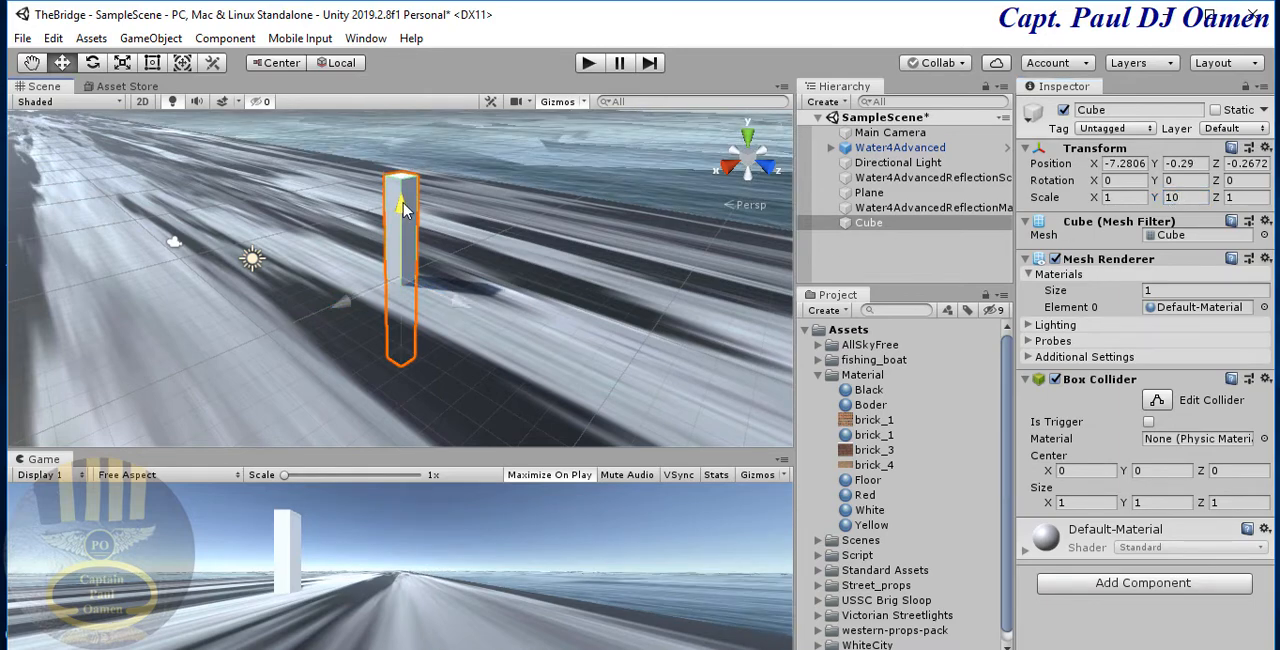
drag(399, 207, 404, 214)
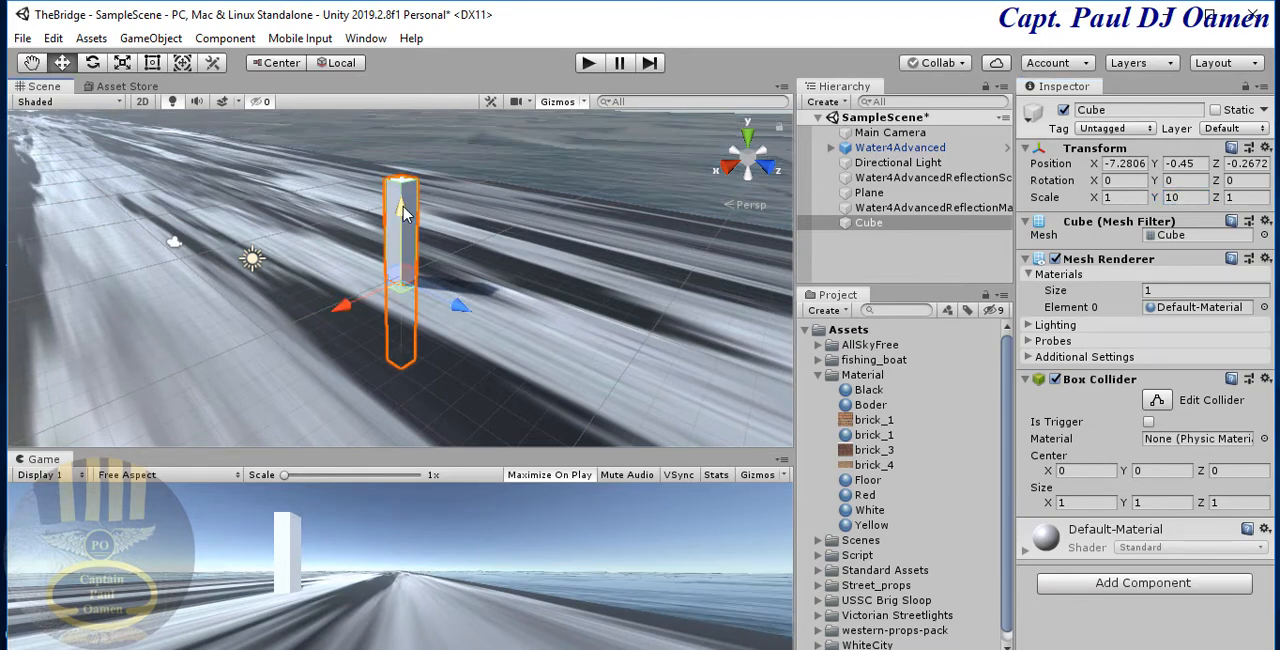
- Stretch the cube along the road by setting its Z scale to 2500
click(1238, 197)
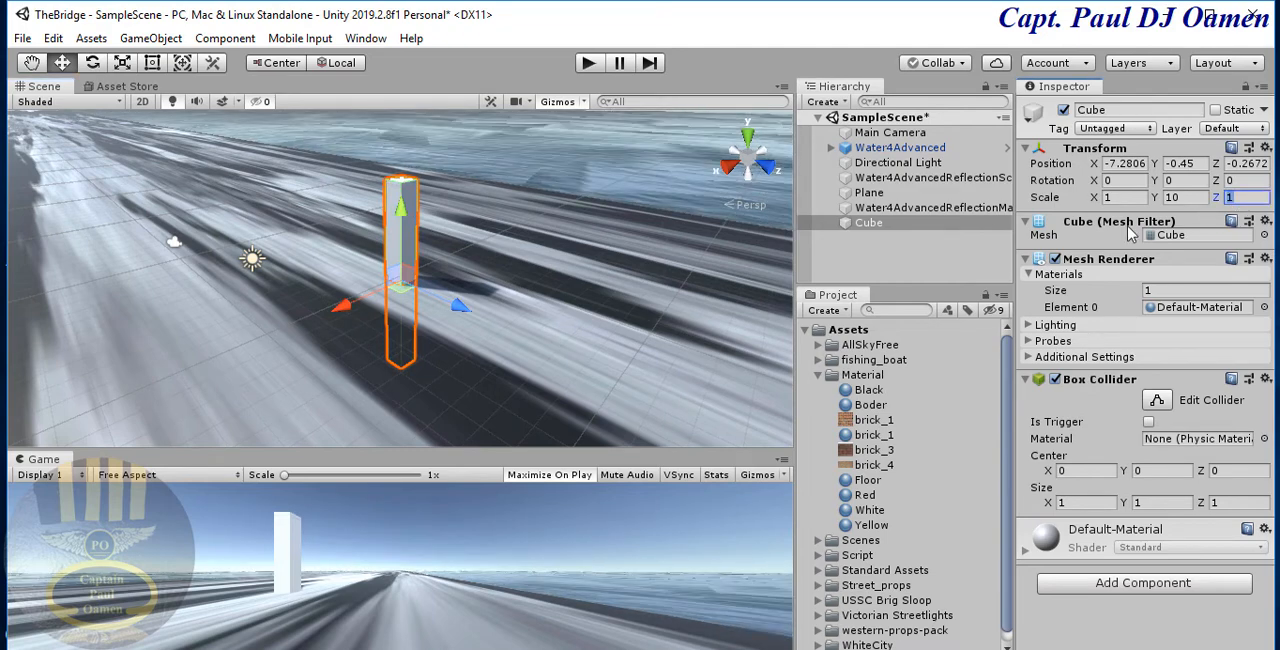
text(25)
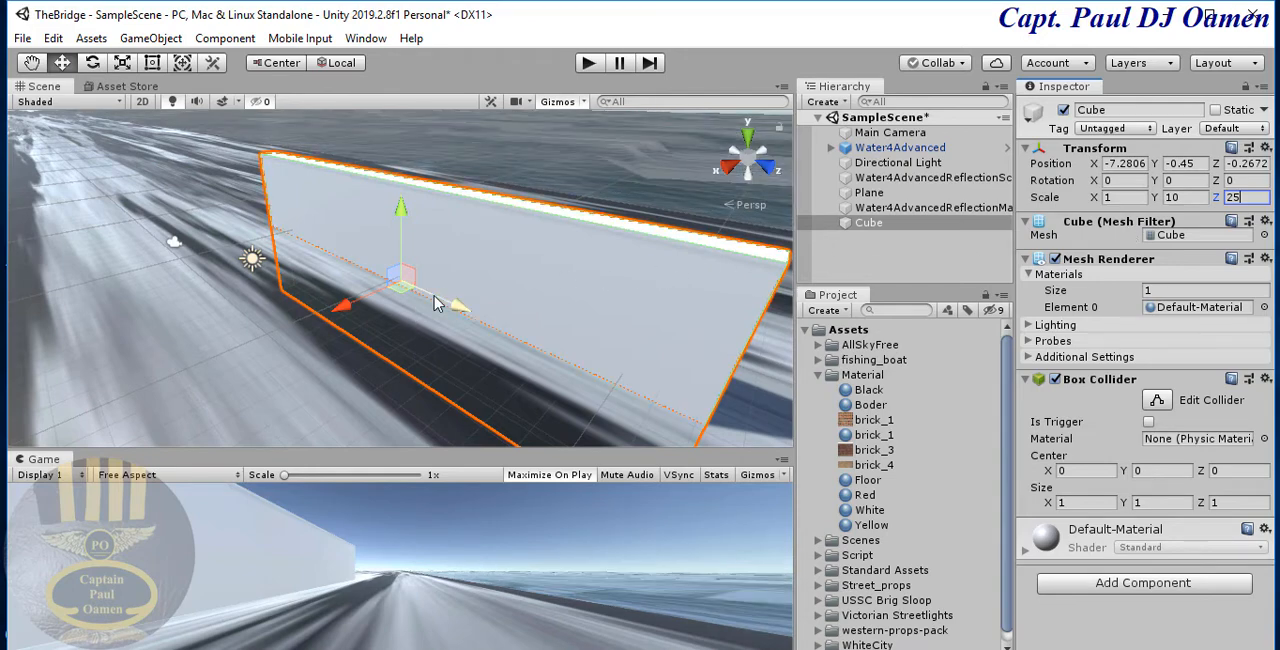
text(00)
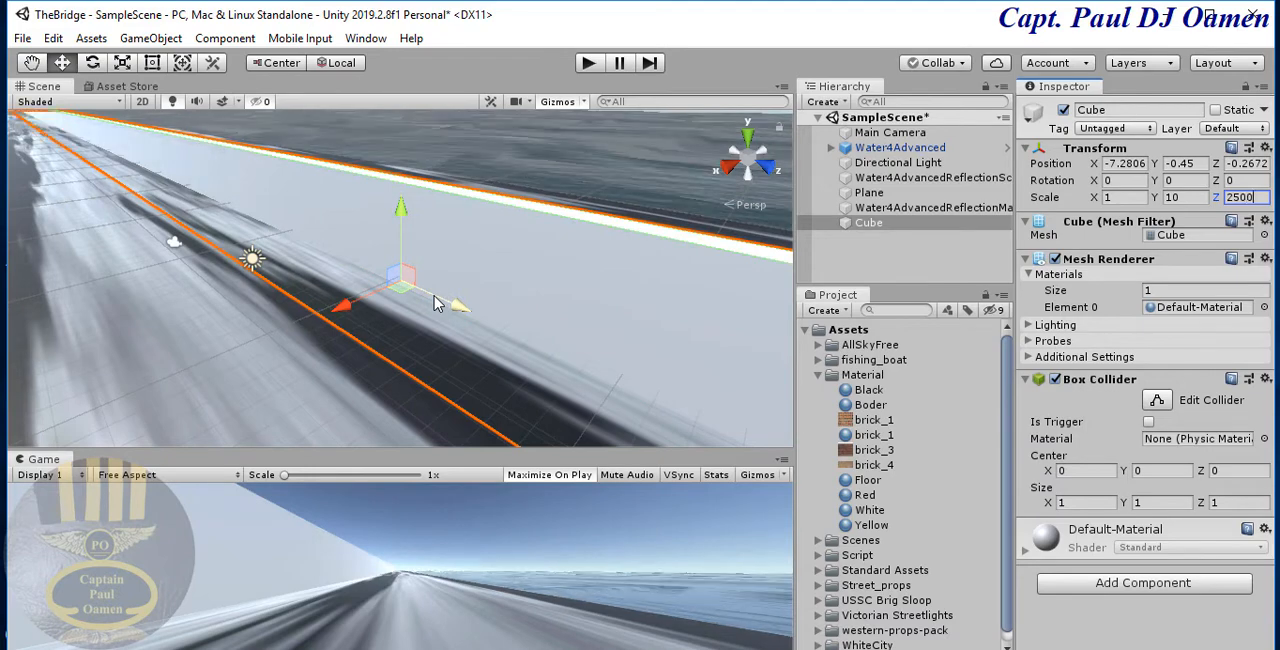
- Set the Z scale of the road plane to 260
click(268, 366)
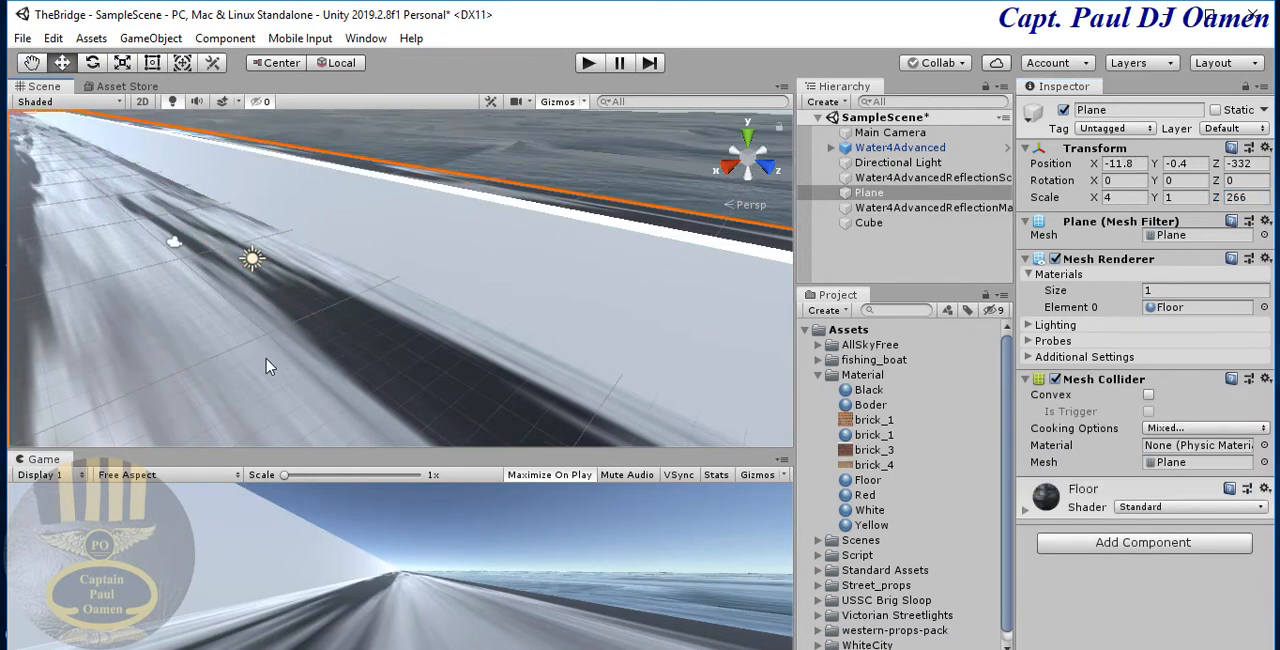
click(1249, 197)
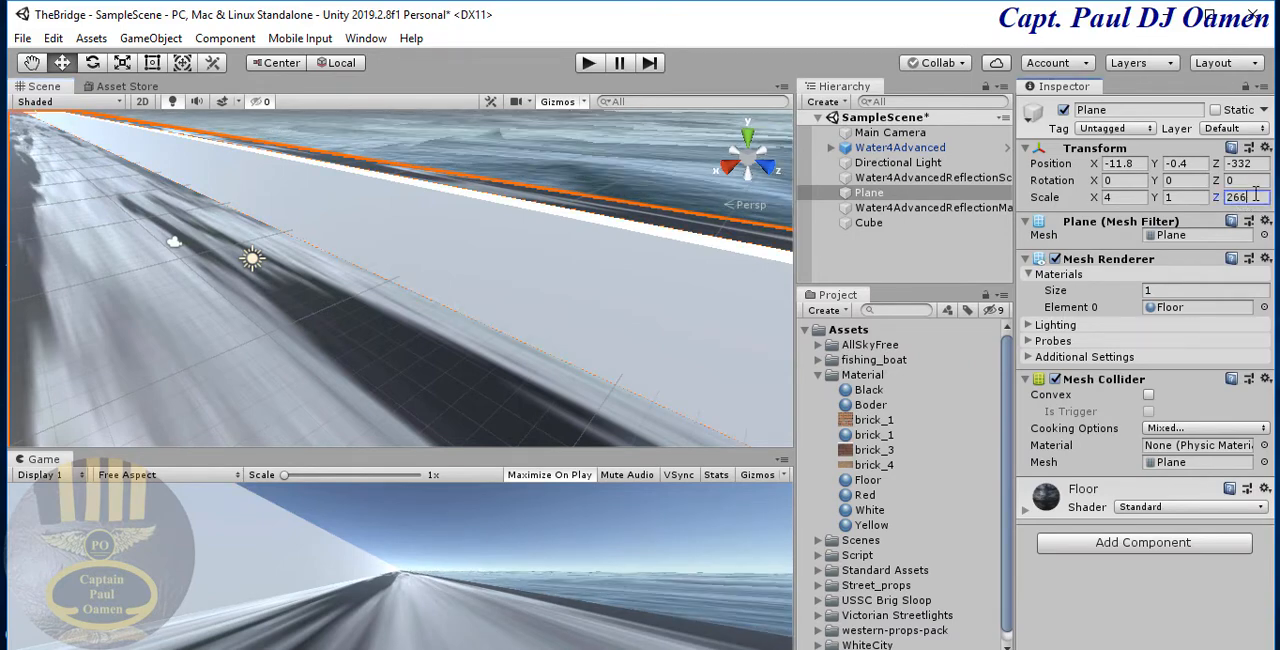
text(260)
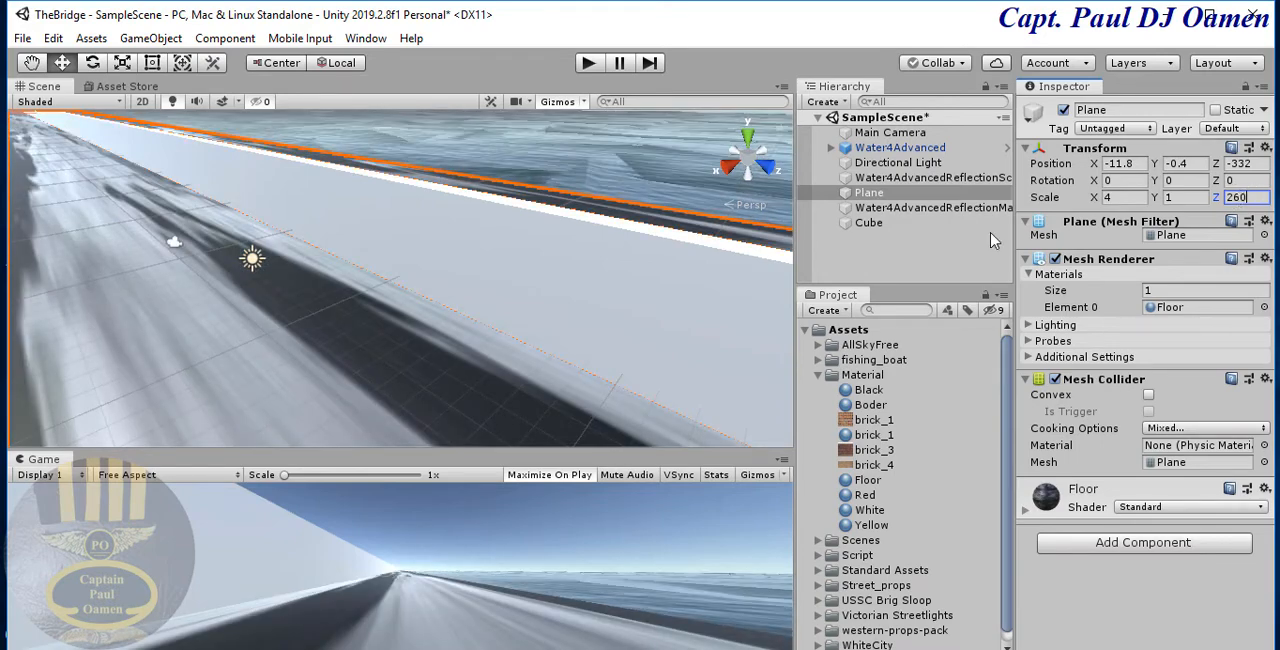
- Set the Z scale of the long cube on the road to 2600
click(686, 295)
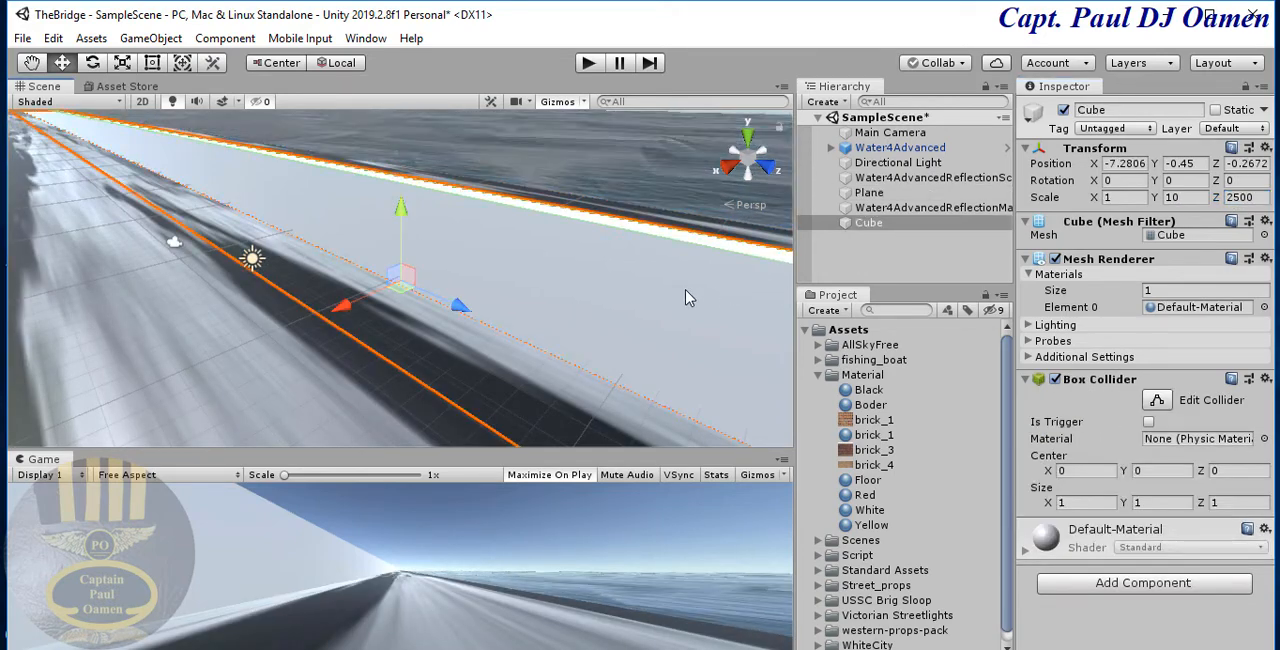
click(1248, 199)
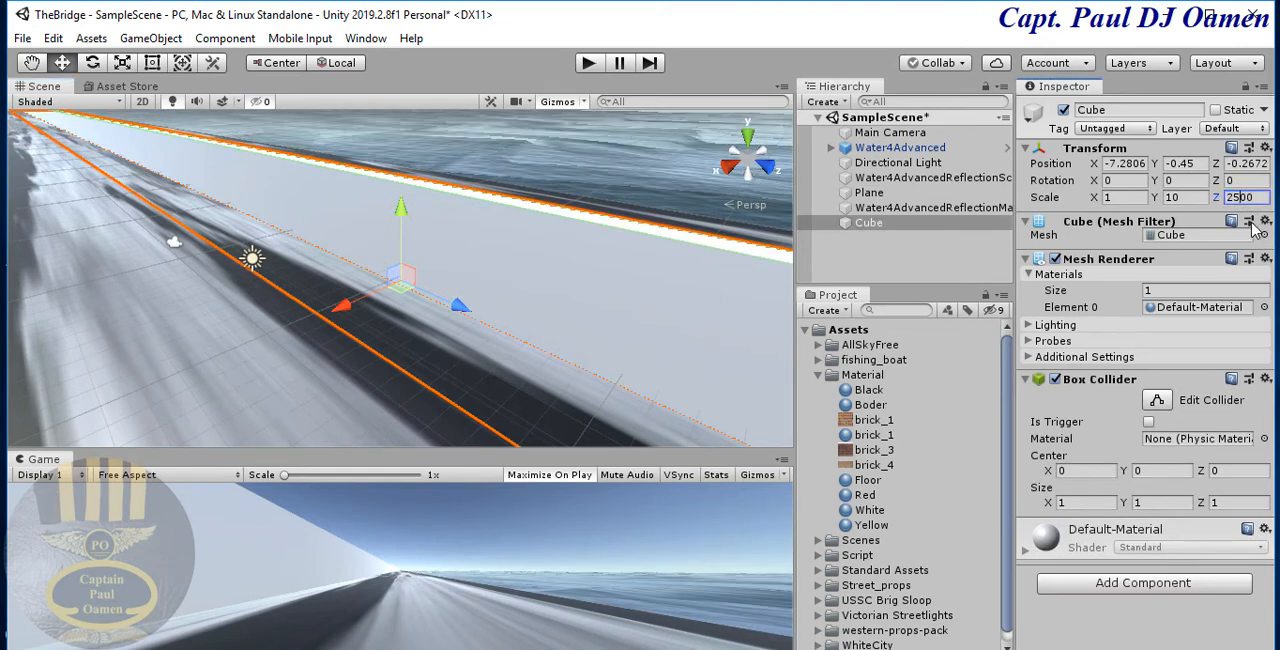
text(200)
text(6)
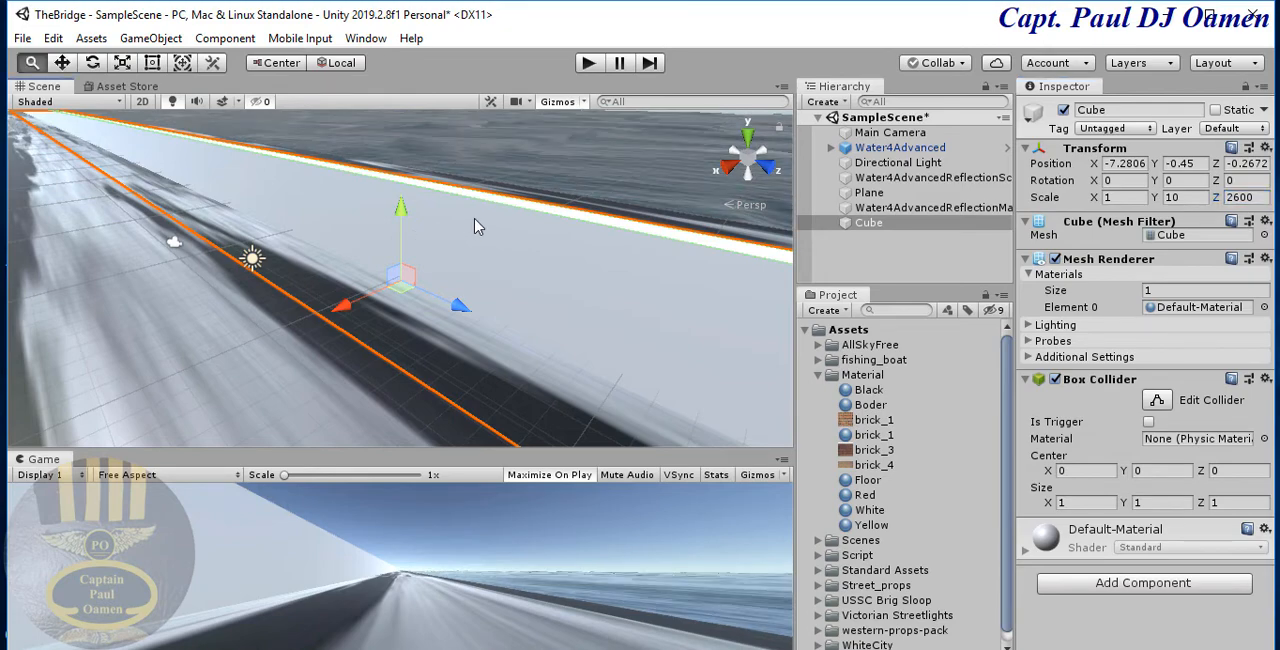
- Slide the long cube lengthwise along the road to a Z position of -298
scroll(476, 226, up, 3)
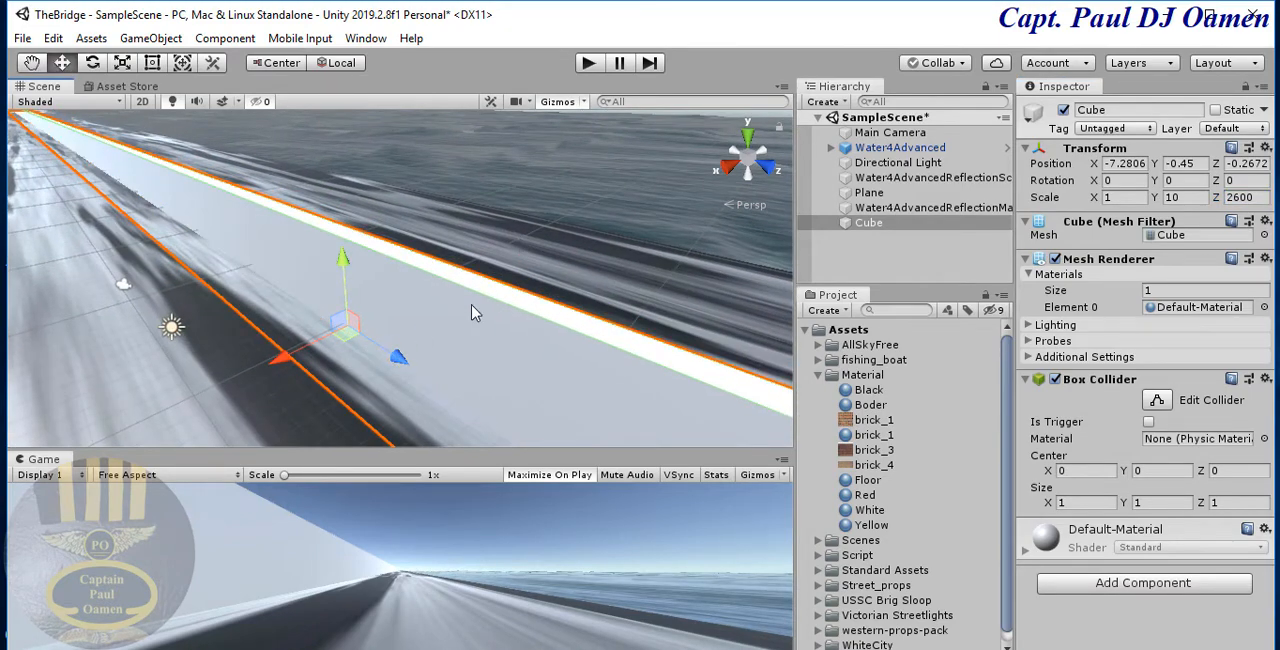
middle_drag(559, 267, 785, 142)
middle_drag(447, 303, 703, 261)
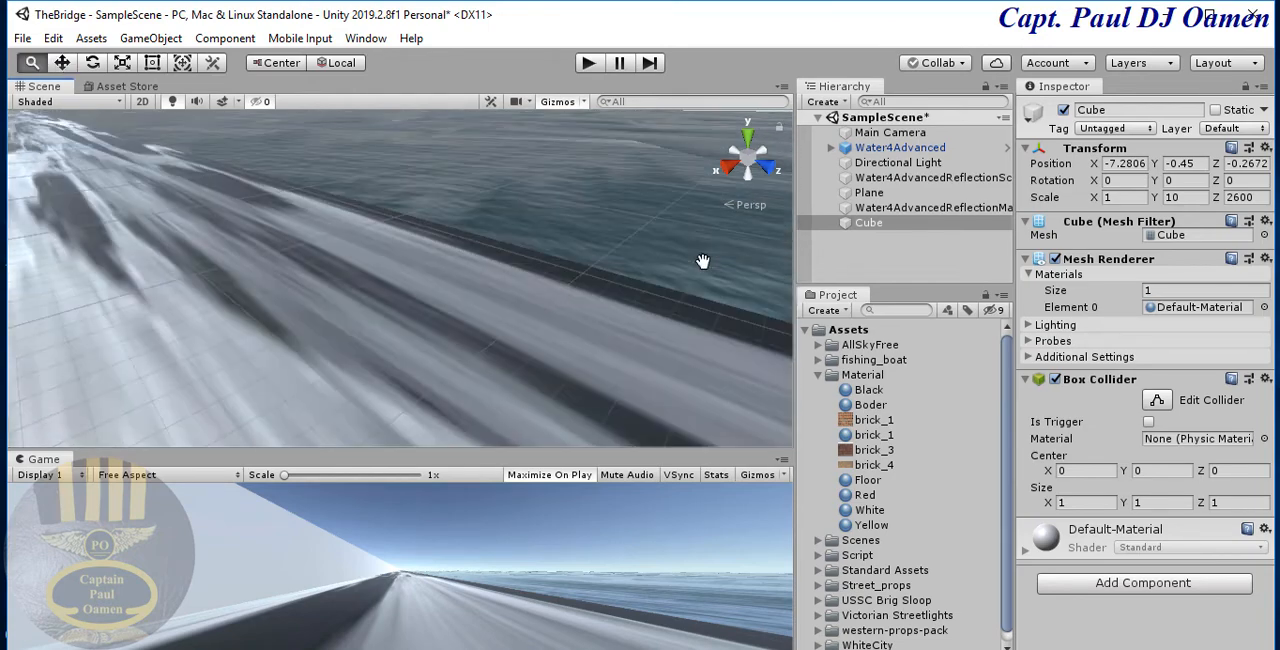
click(868, 222)
click(53, 38)
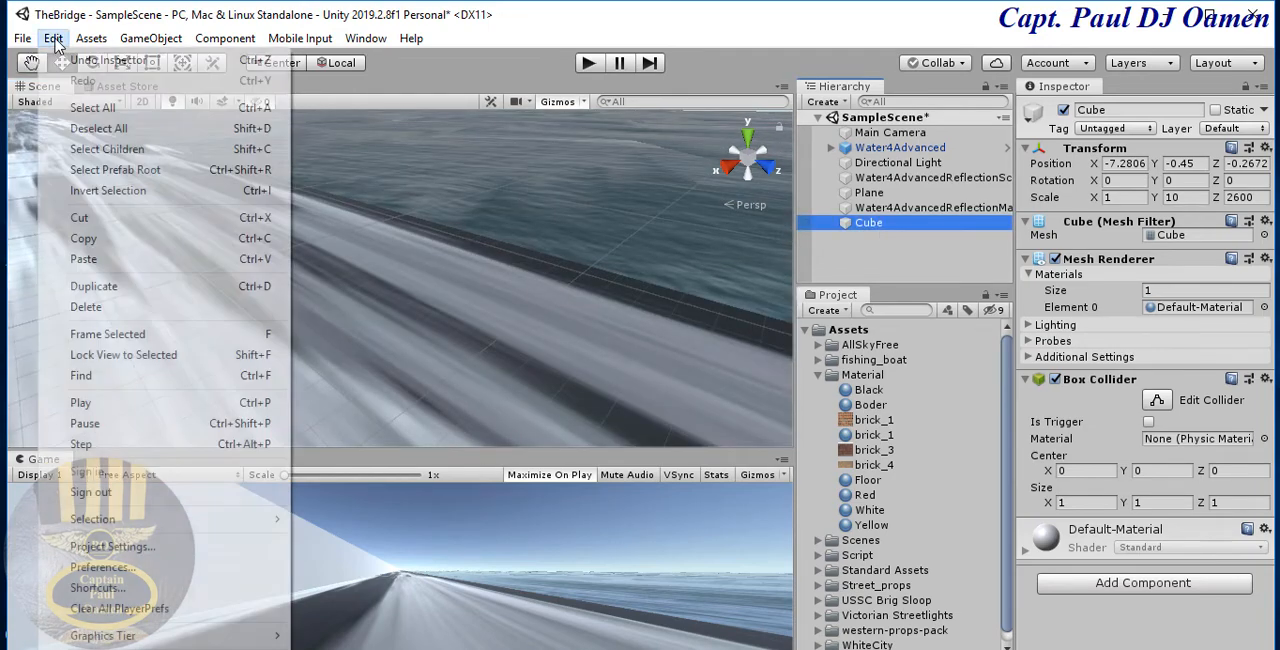
click(110, 338)
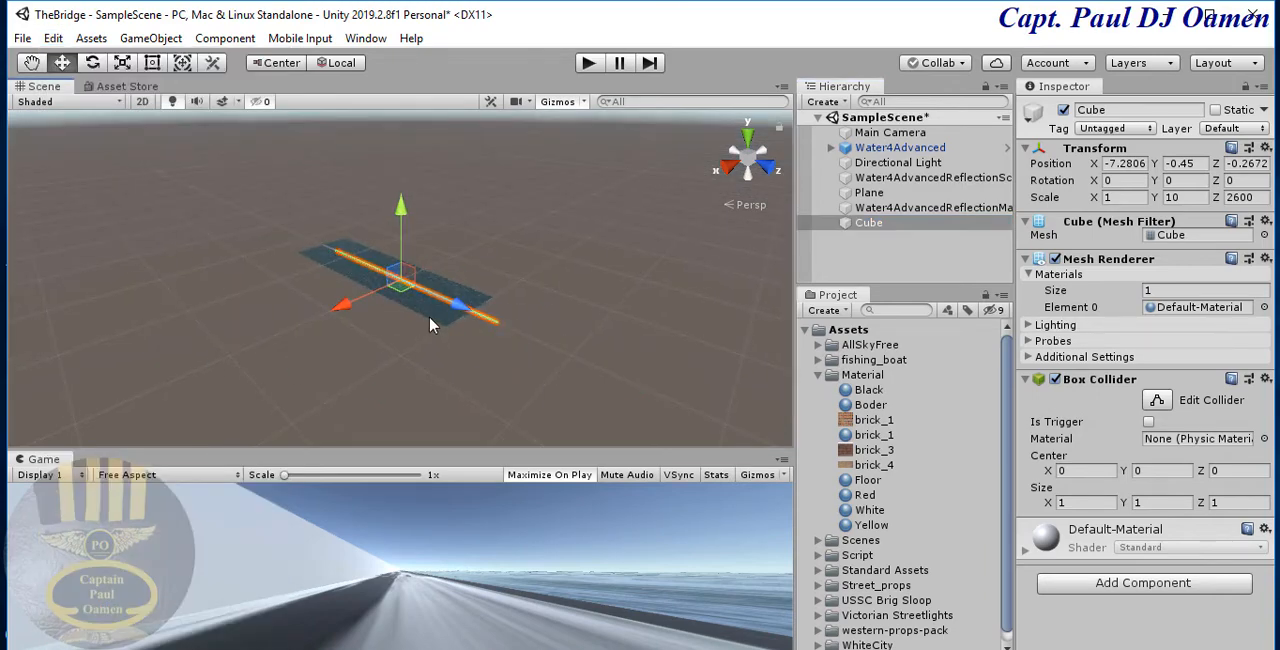
scroll(430, 325, up, 3)
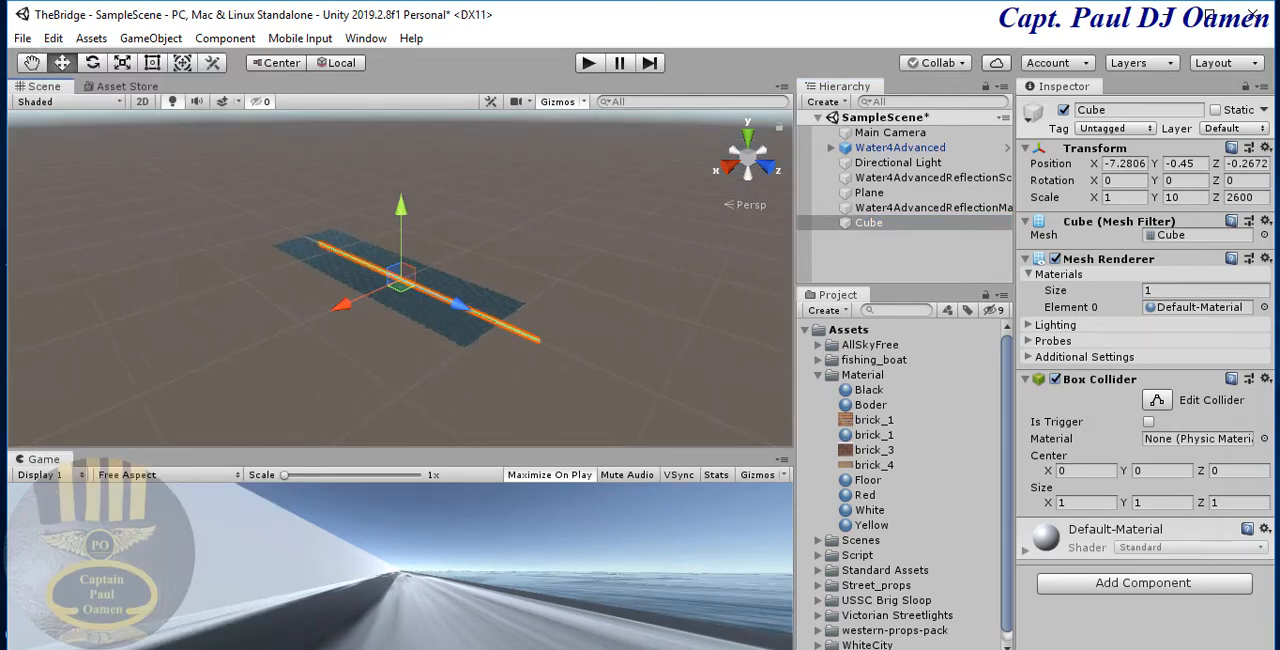
scroll(421, 291, up, 4)
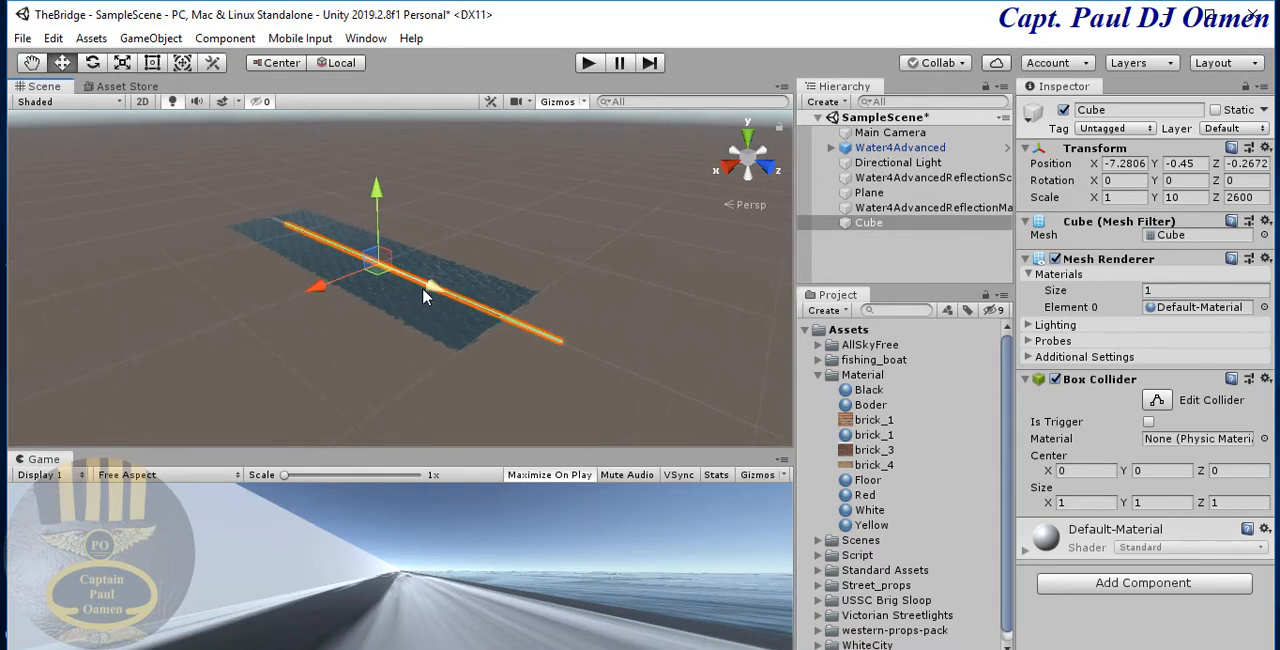
scroll(422, 287, up, 5)
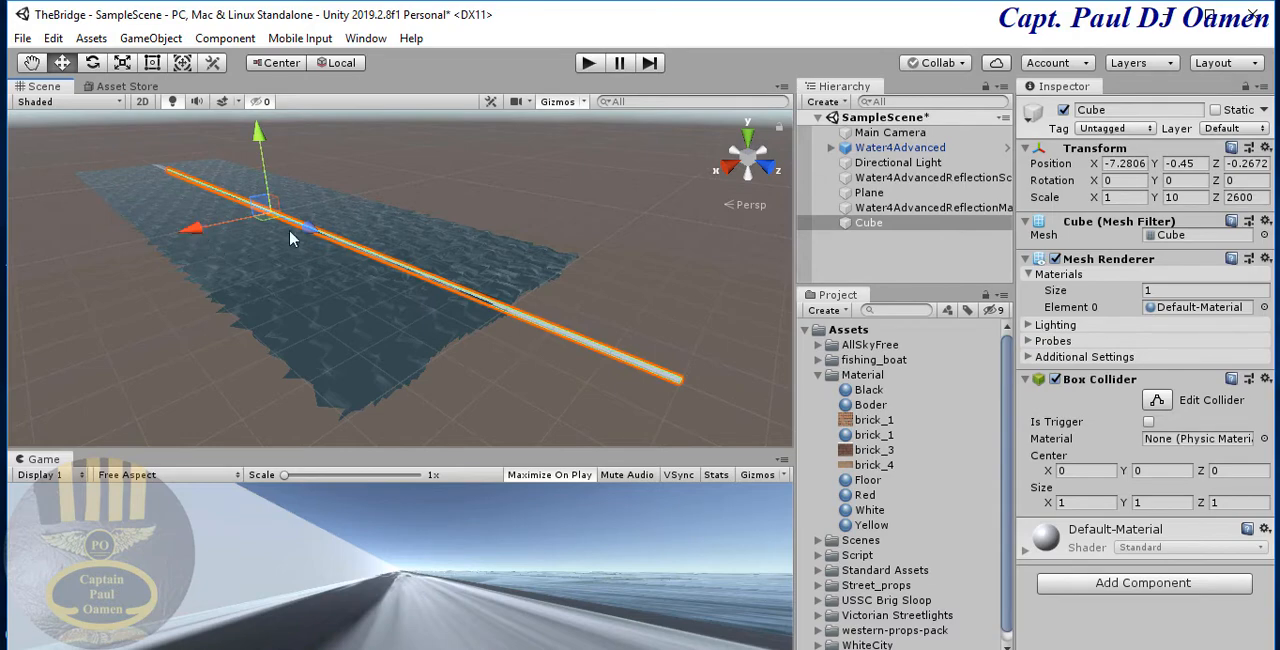
drag(312, 232, 272, 218)
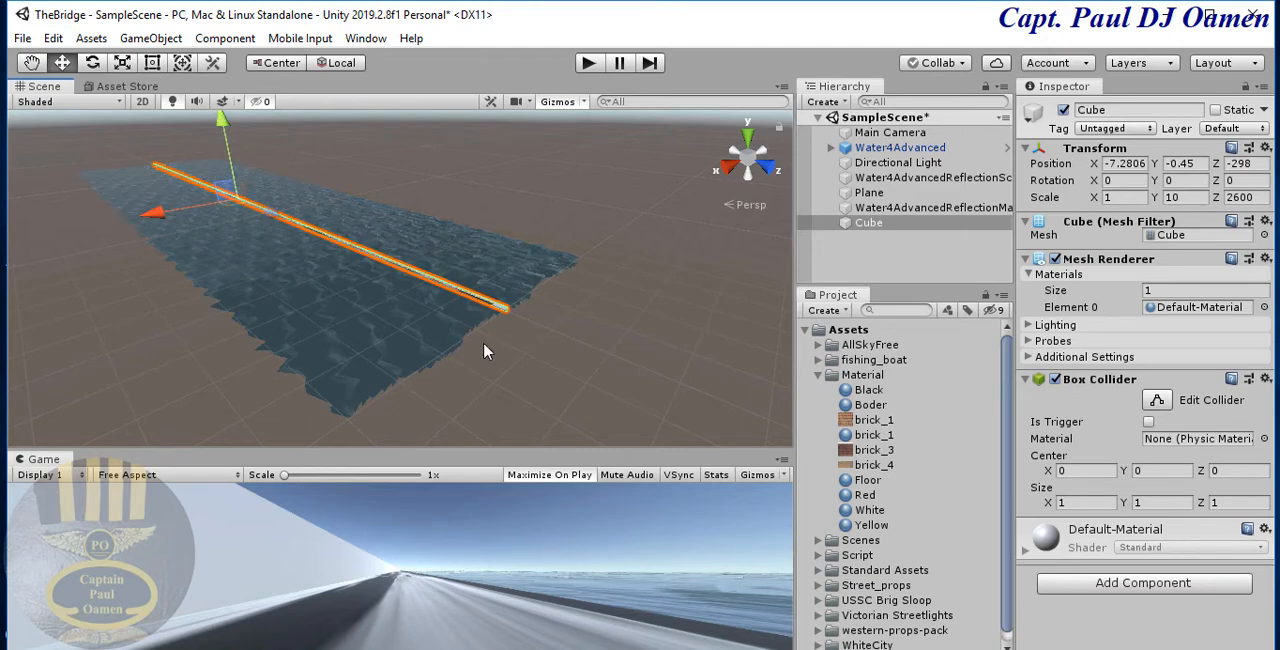
- Check how the long cube lines up with the end of the road and the water
scroll(481, 343, up, 4)
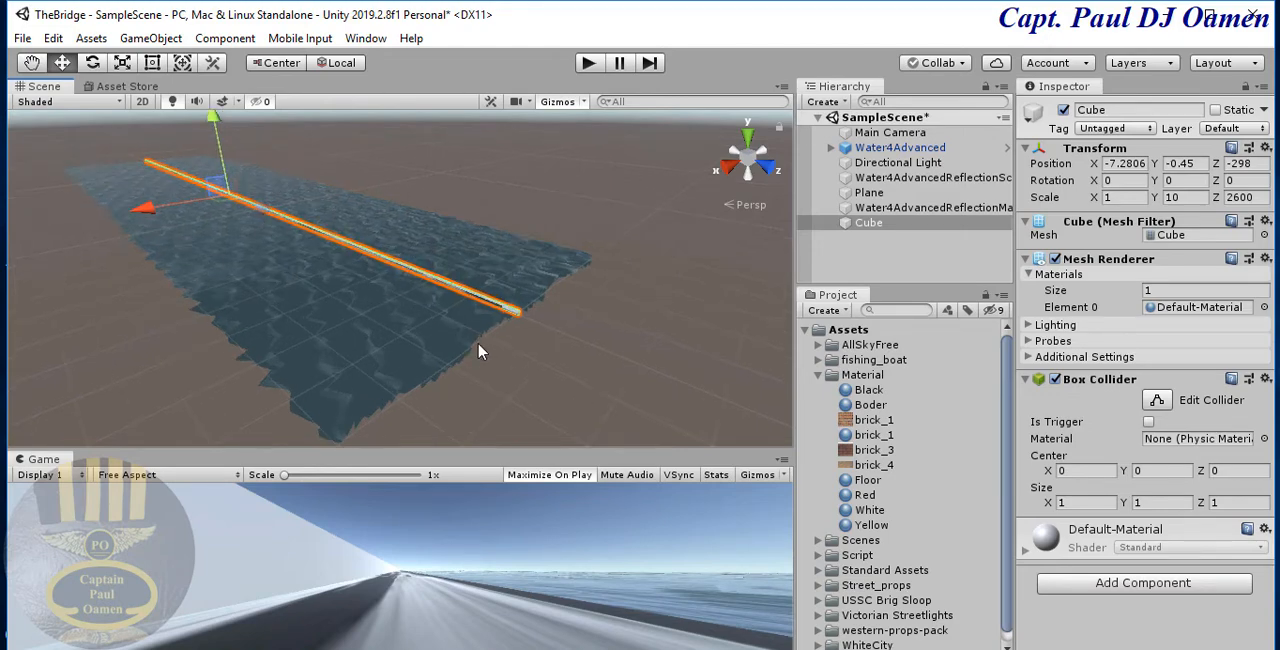
scroll(462, 300, up, 2)
scroll(430, 303, up, 3)
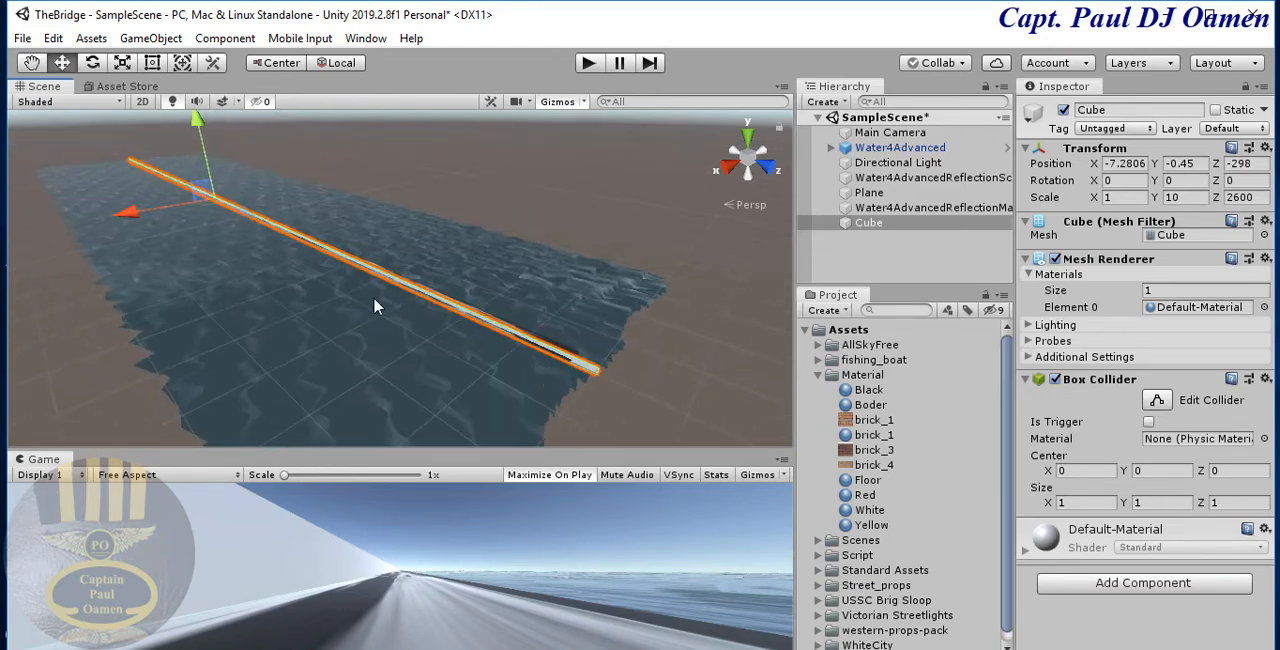
scroll(484, 301, up, 2)
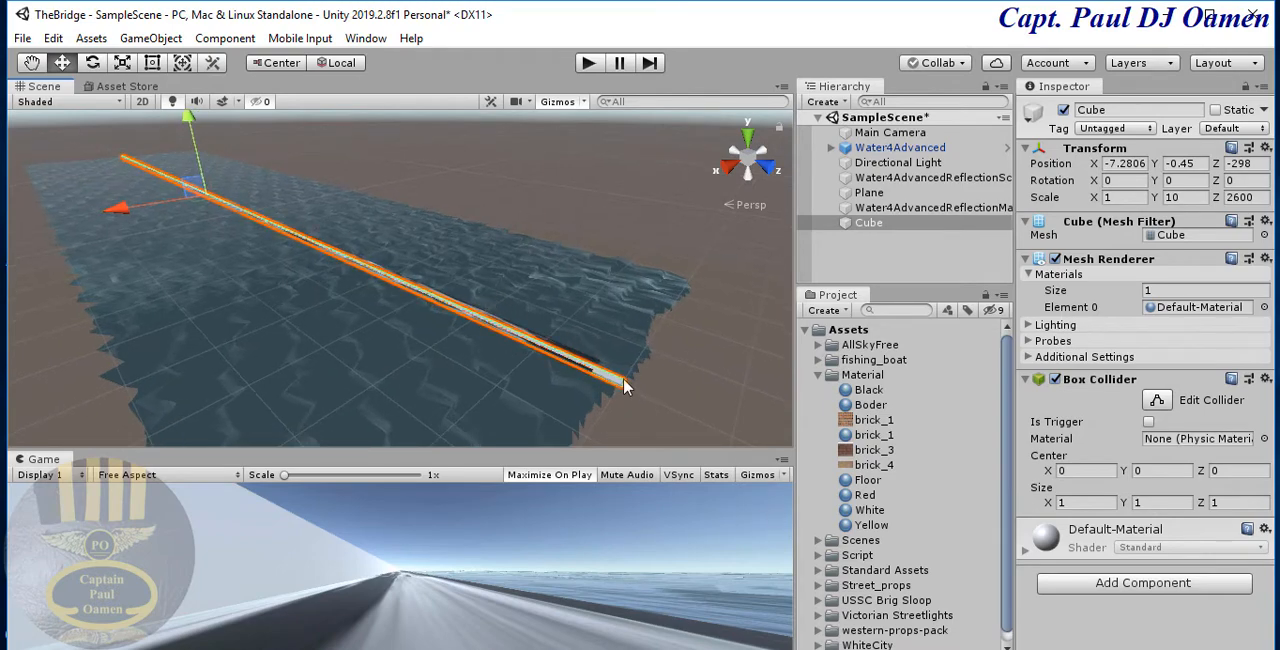
click(537, 286)
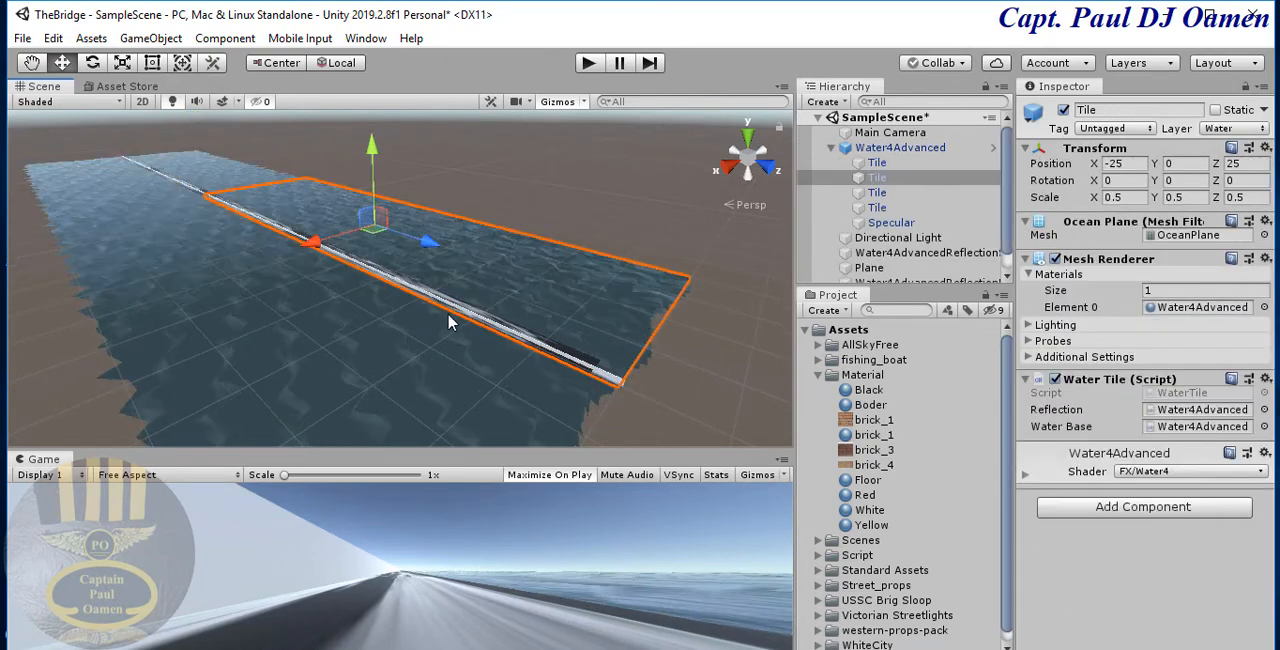
click(720, 374)
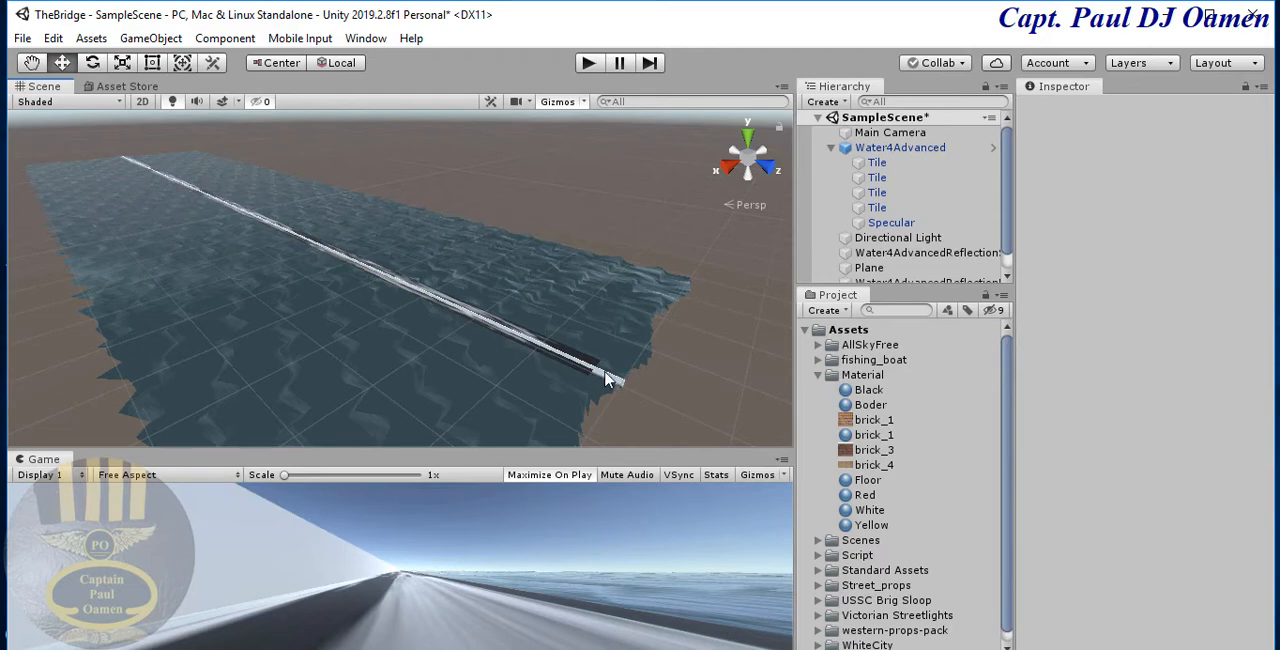
click(605, 378)
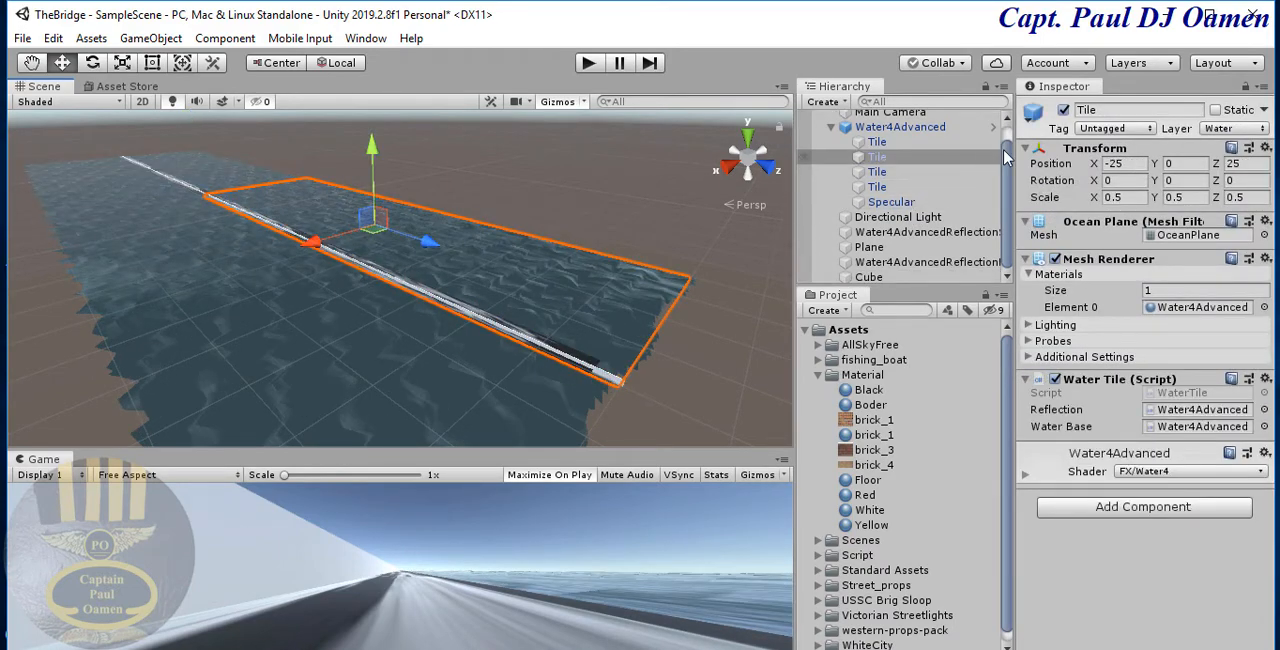
- Duplicate the long cube and move the copy sideways to the edge of the water, at an X position of 363
double_click(884, 278)
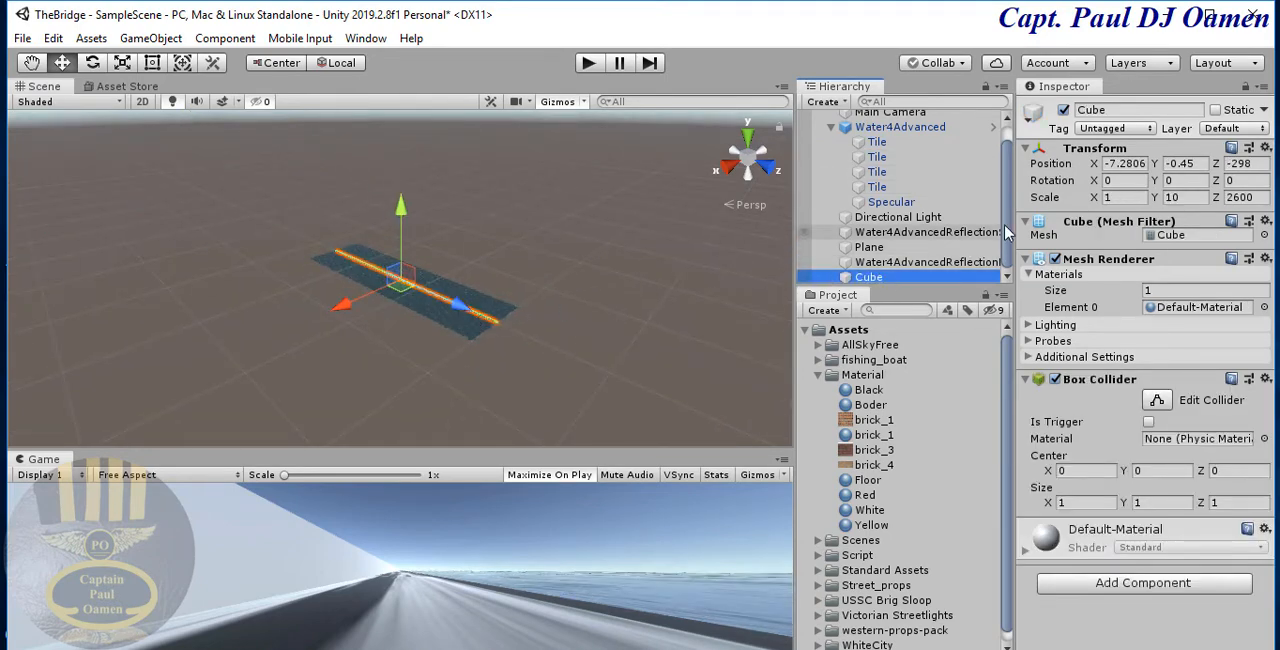
right_click(890, 280)
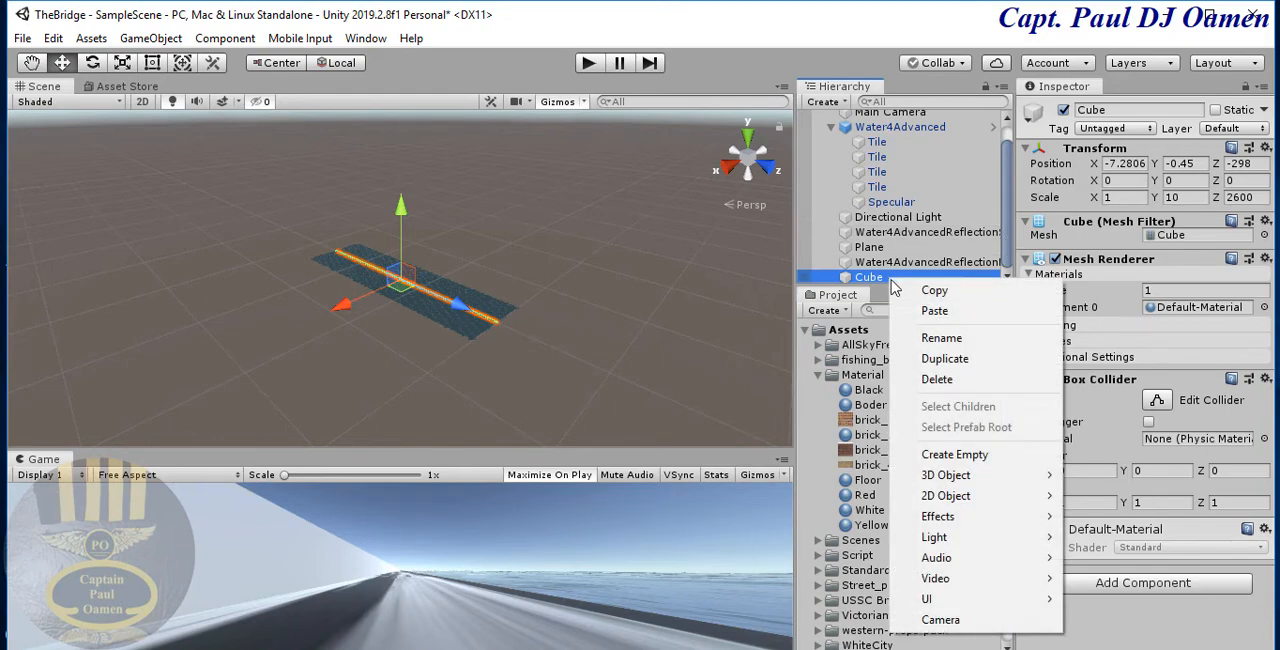
click(937, 360)
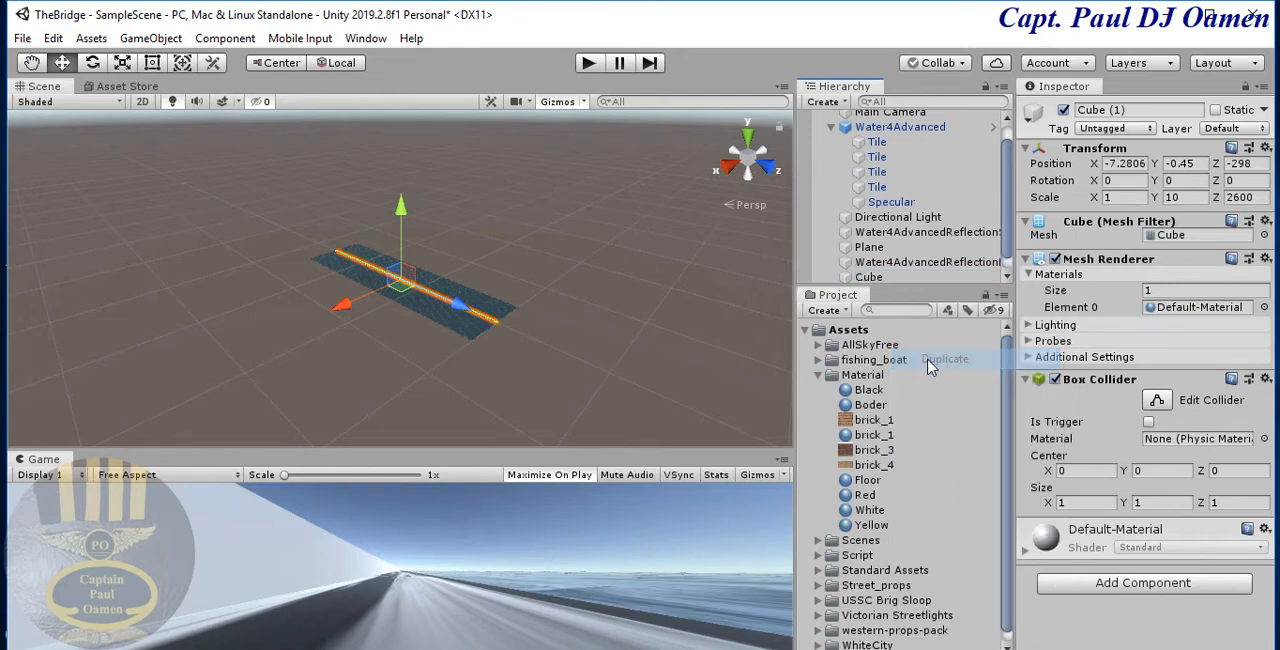
drag(340, 313, 320, 332)
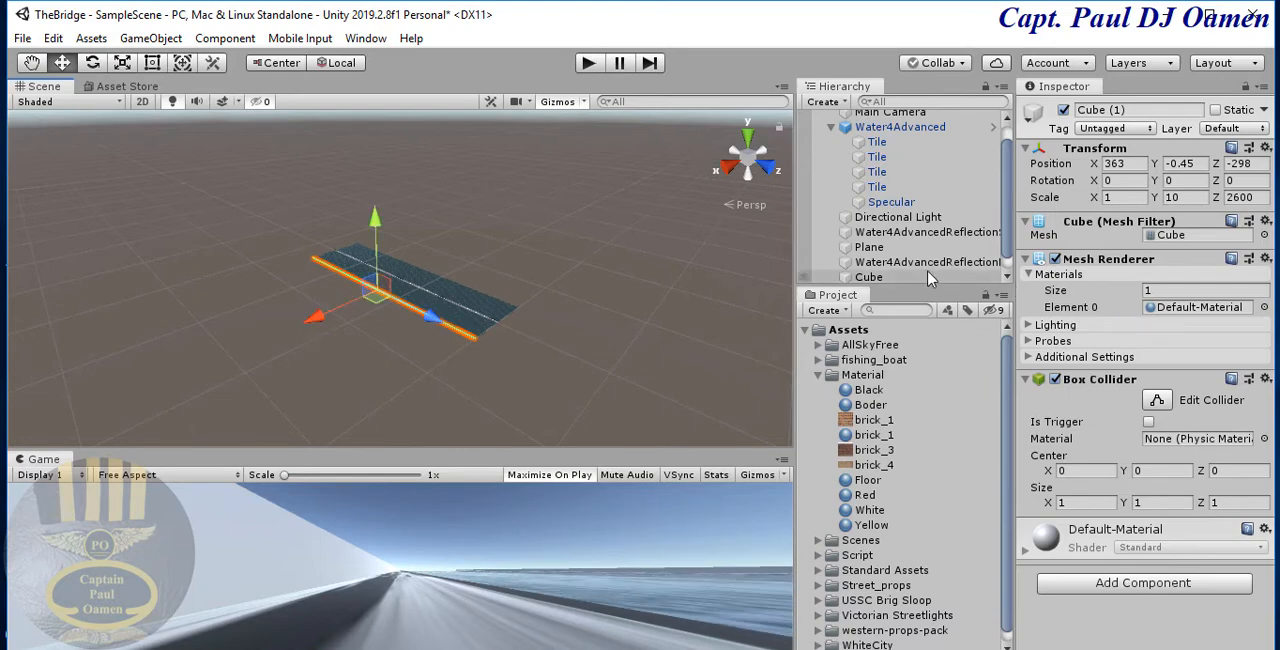
- Duplicate the cube at the water's edge and move the copy to the opposite edge, at X -416 and Z -330
drag(1006, 227, 1006, 255)
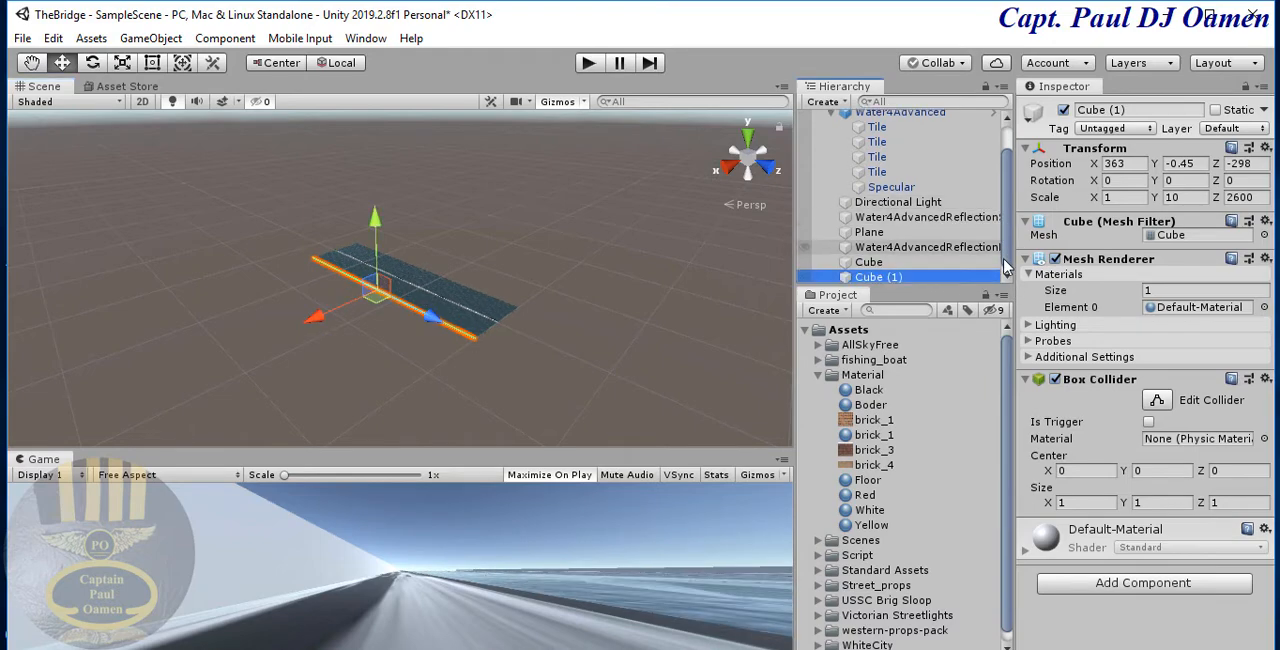
right_click(897, 284)
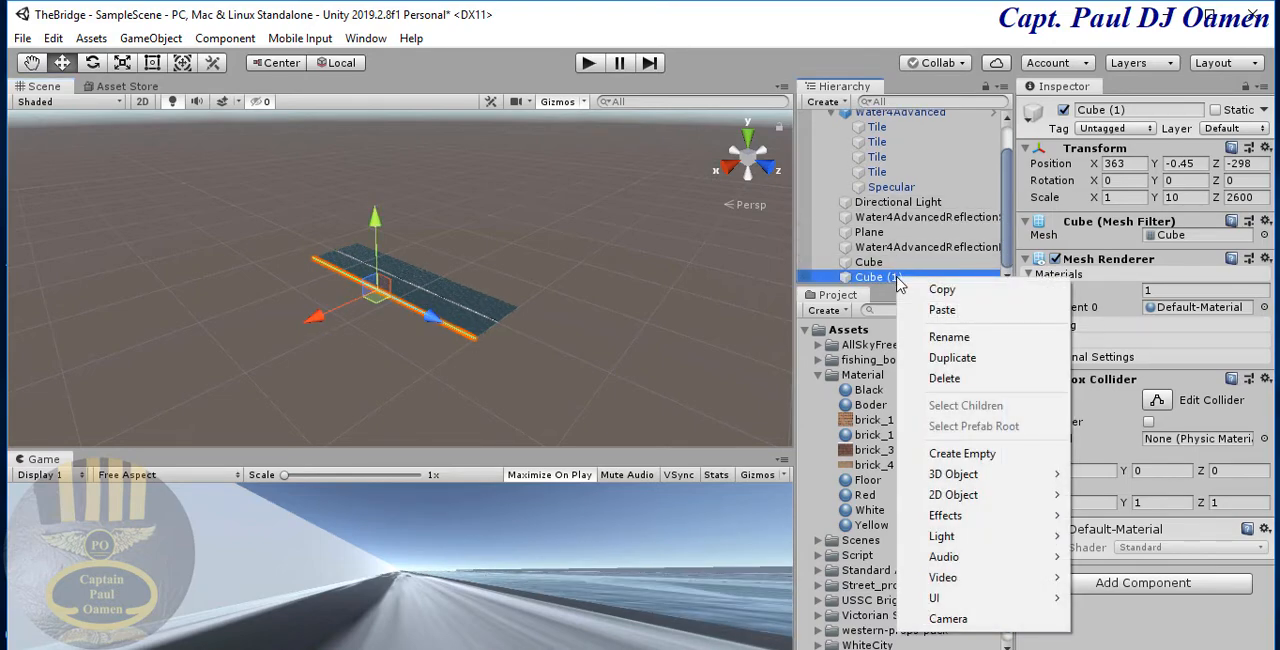
click(951, 360)
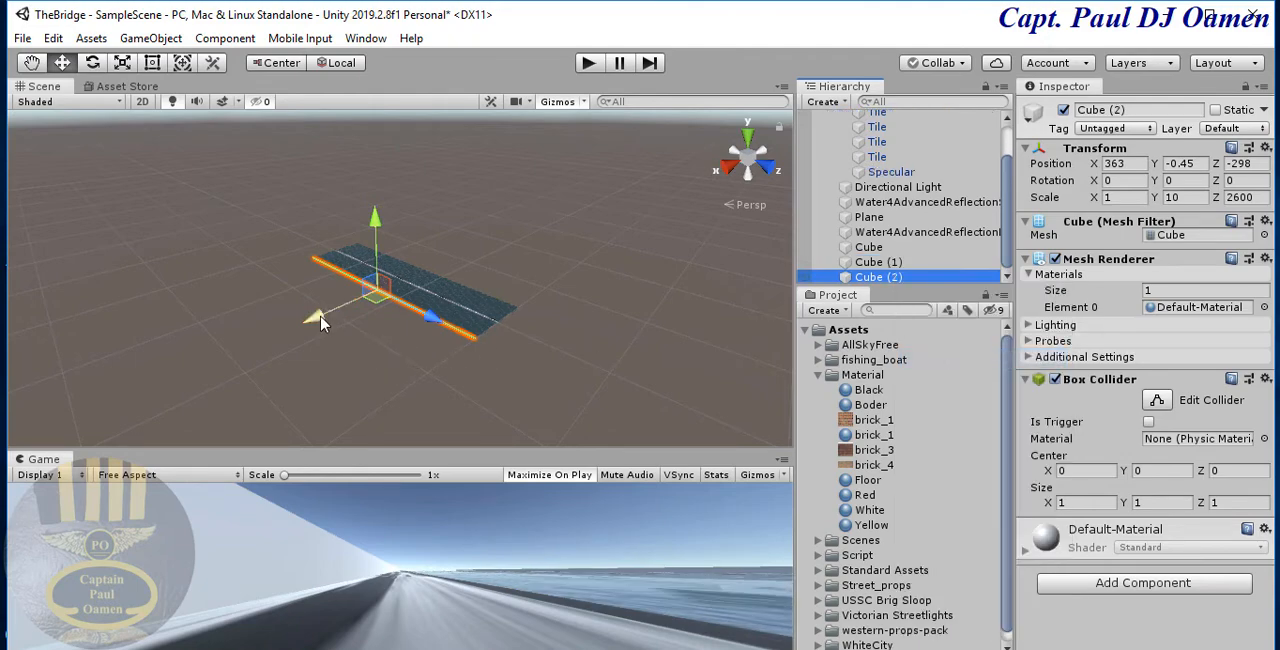
drag(320, 320, 487, 298)
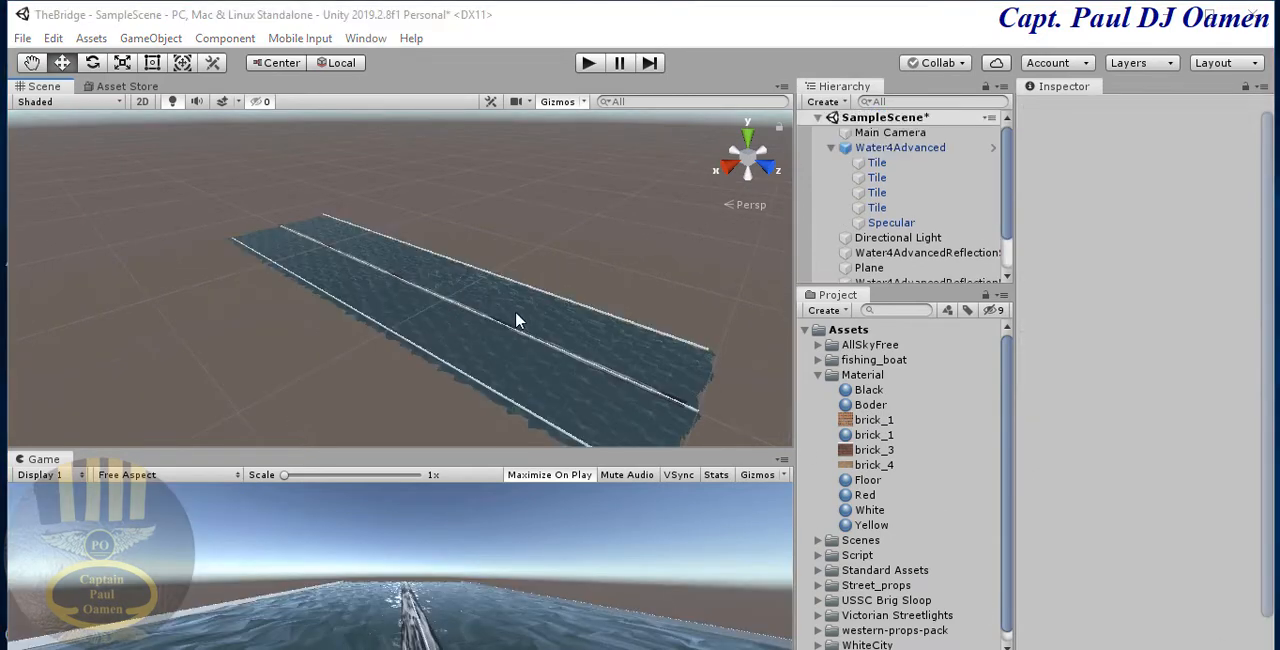
- Select the second copied cube and examine its placement along the edge of the water
scroll(529, 307, up, 1)
scroll(541, 297, up, 4)
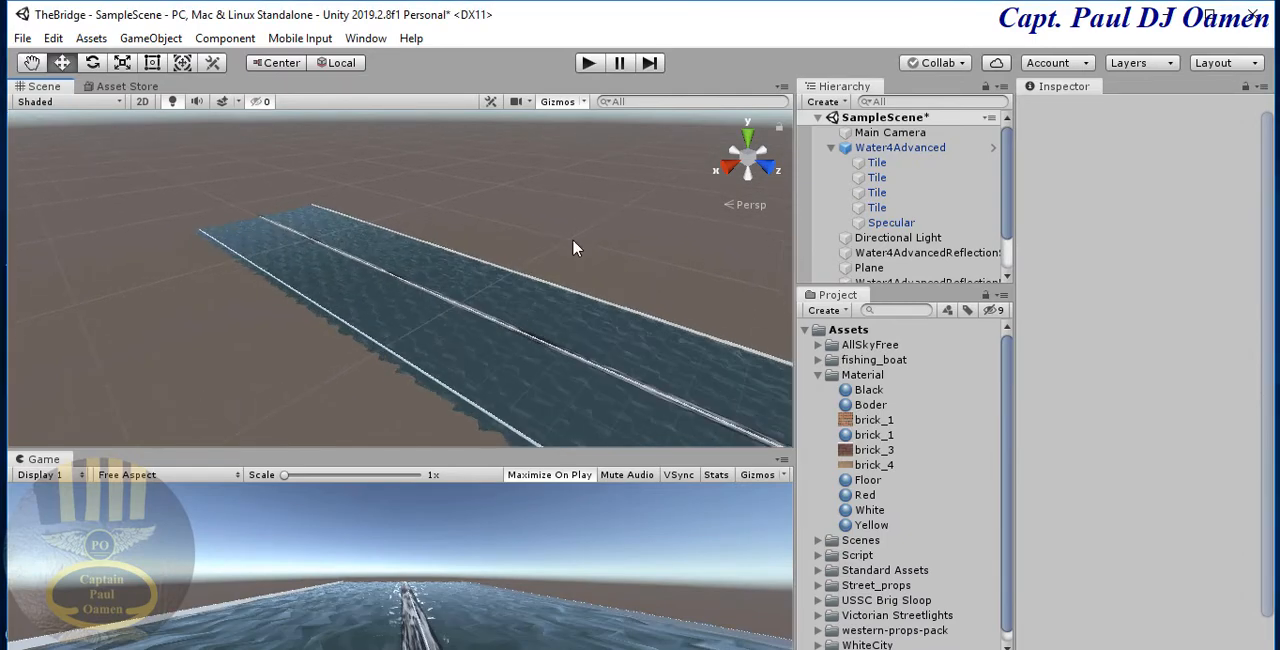
click(620, 307)
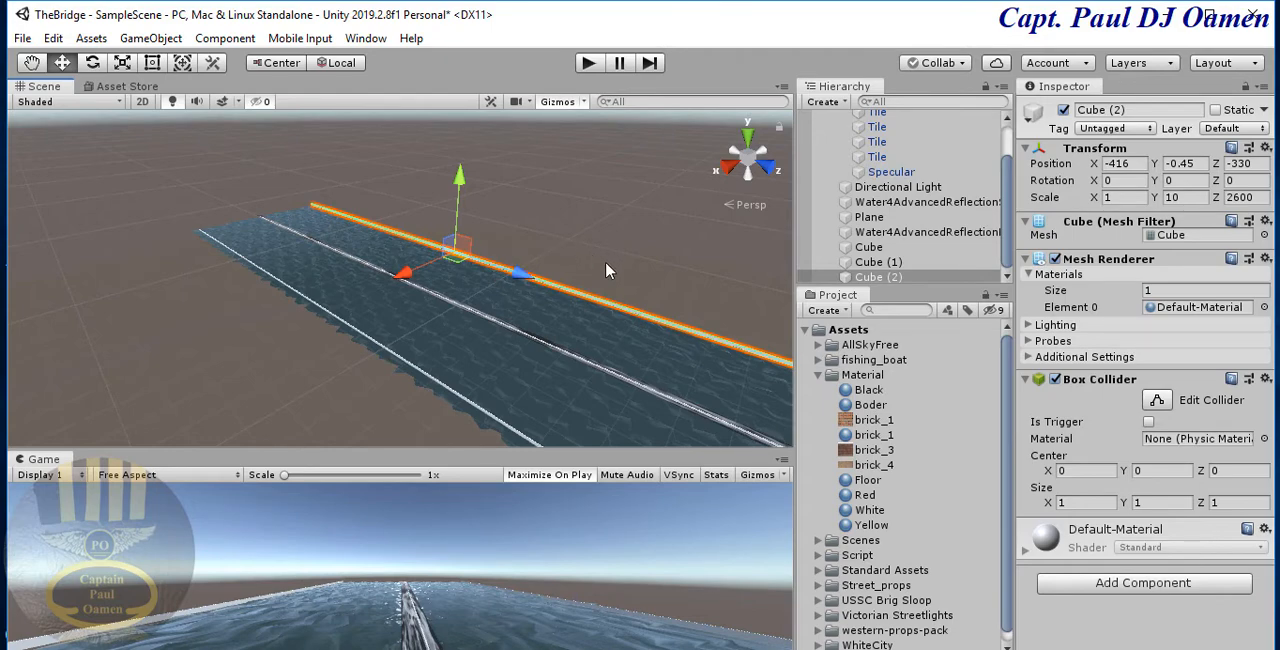
scroll(610, 270, up, 3)
scroll(610, 270, up, 5)
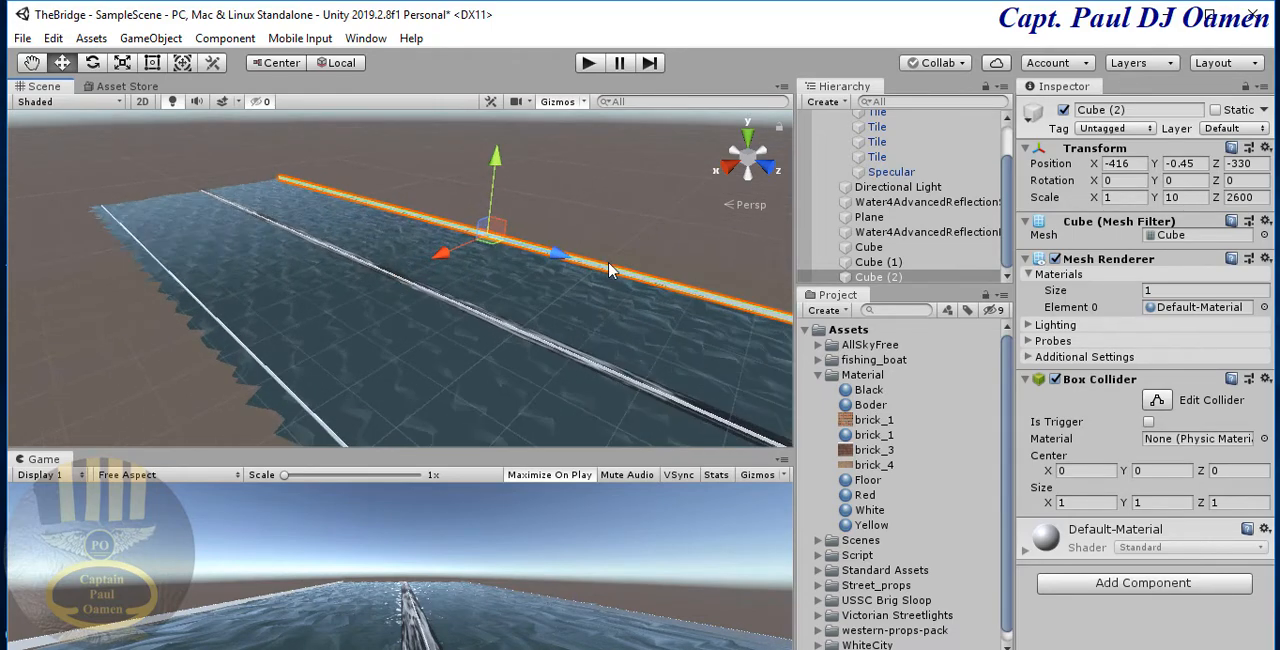
scroll(608, 265, up, 2)
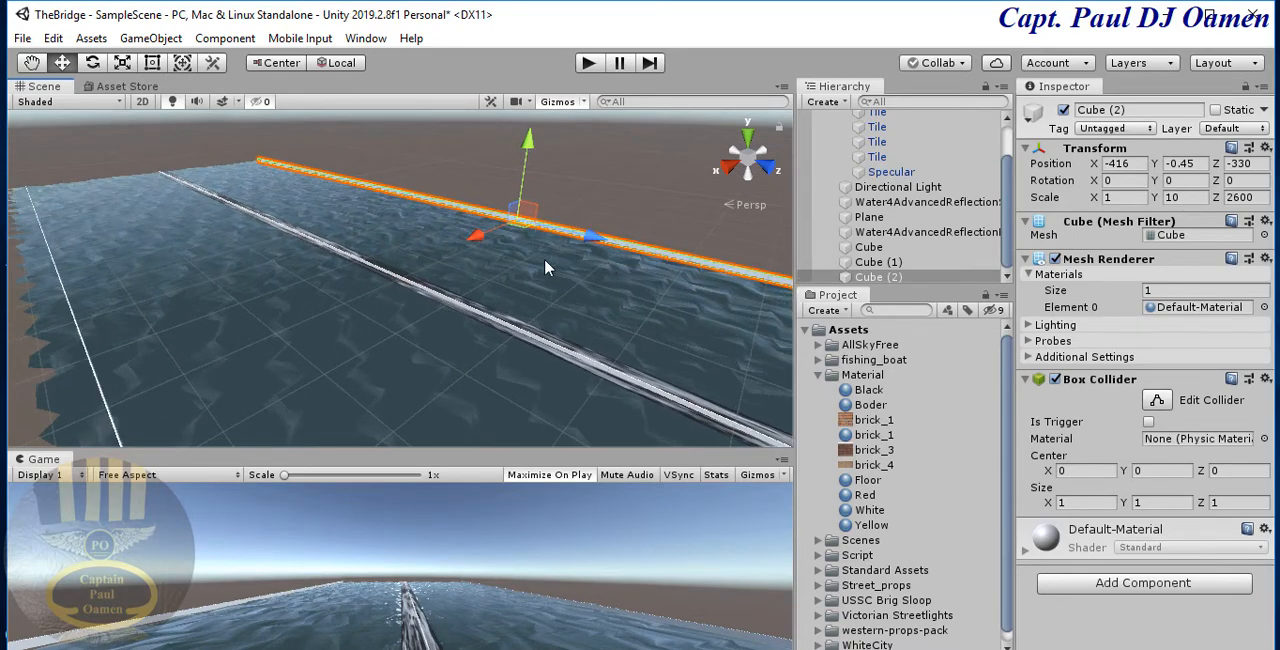
- Move the two outer cubes inward to the road's edges, Cube (2) to X -35 and Cube (1) to X 13
drag(476, 243, 422, 353)
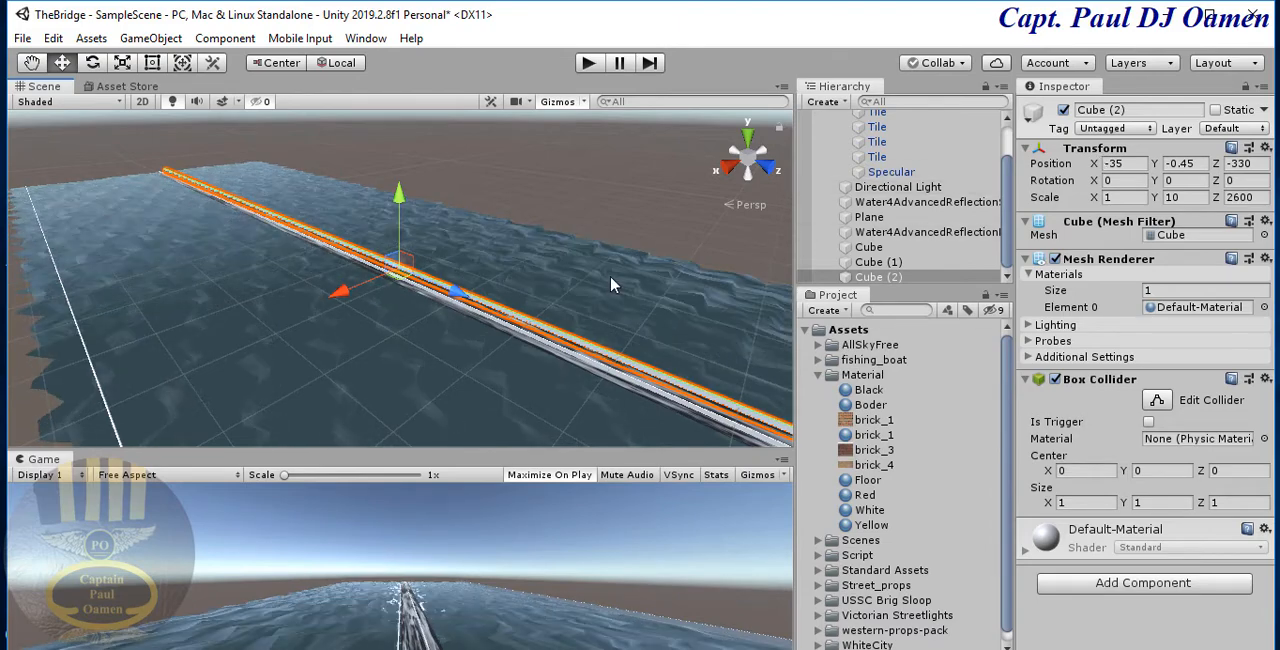
click(112, 423)
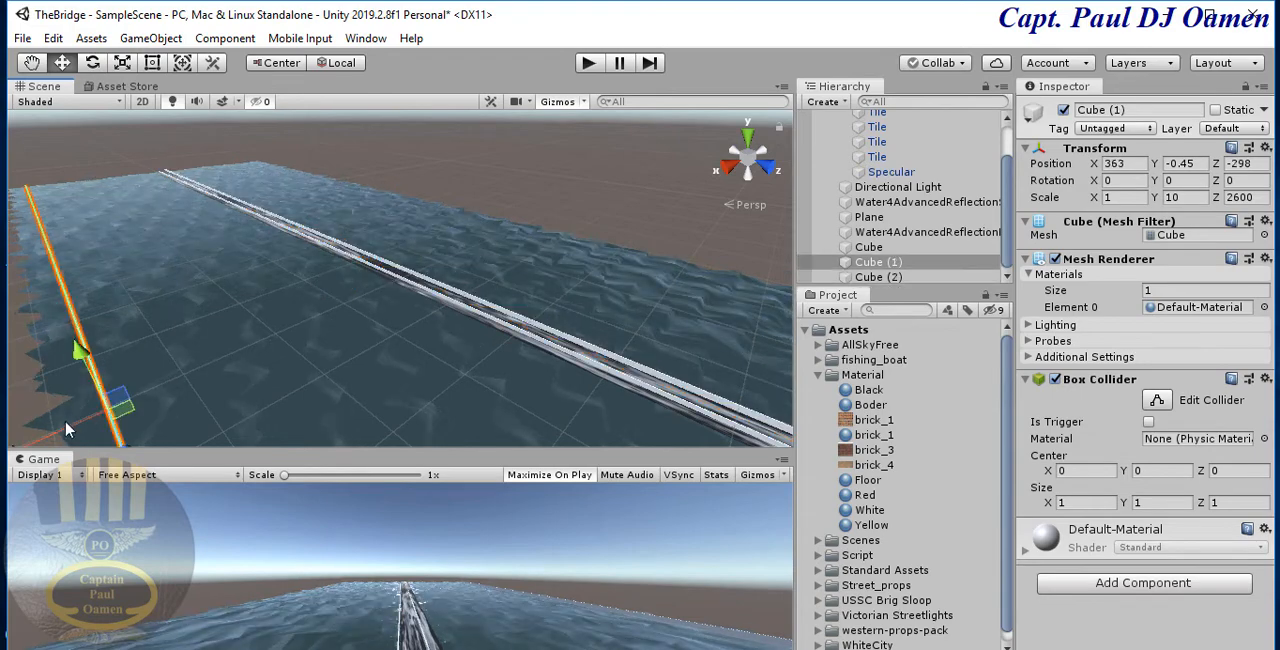
drag(66, 430, 561, 286)
scroll(588, 294, up, 10)
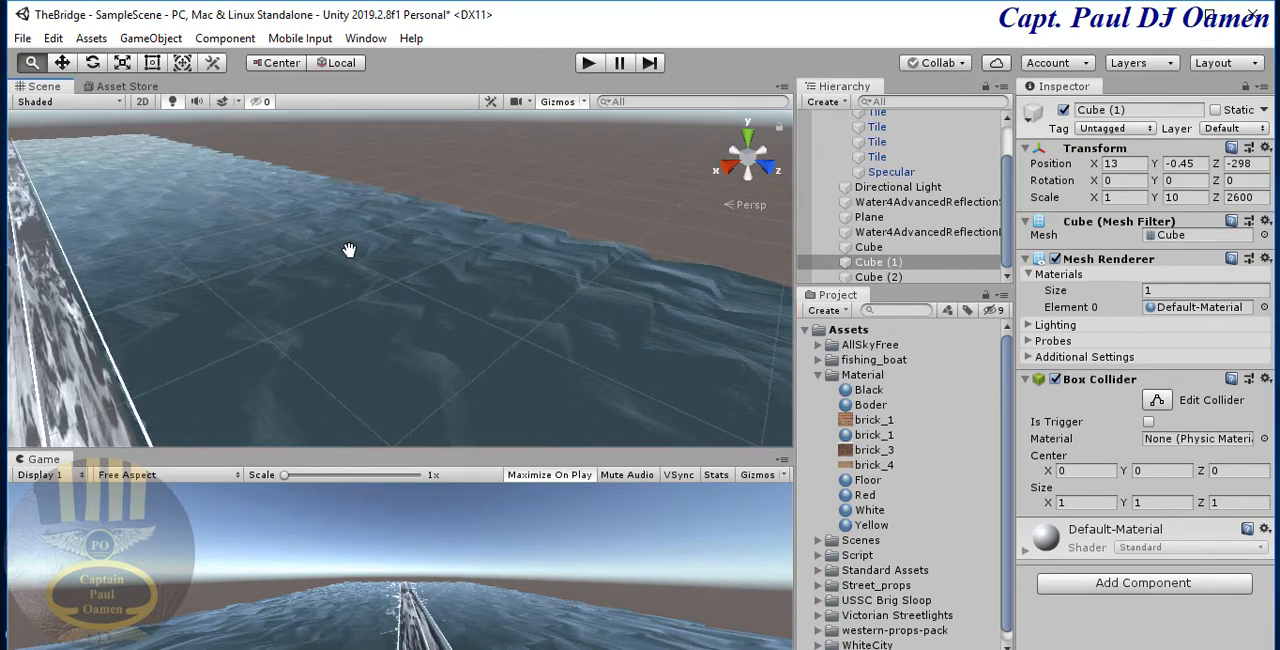
- Shift Cube (1) closer to the road's edge, to an X position of 7.7, and inspect the road up close
middle_drag(348, 249, 421, 313)
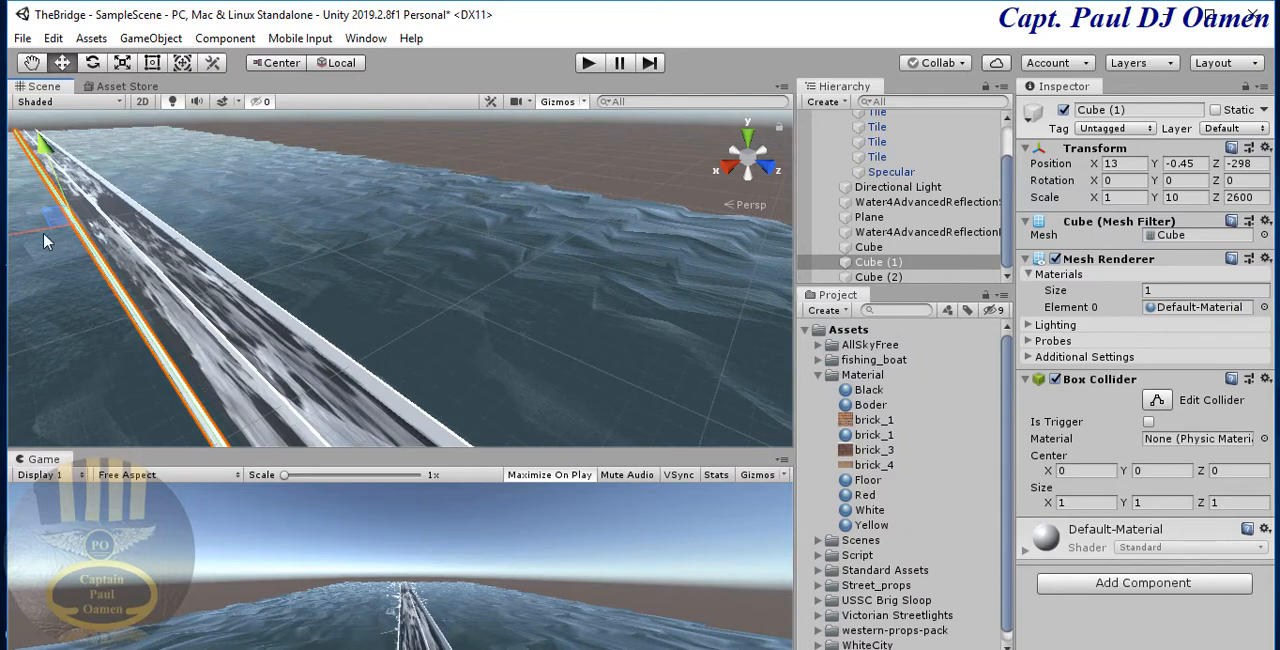
drag(34, 235, 312, 257)
scroll(437, 299, up, 2)
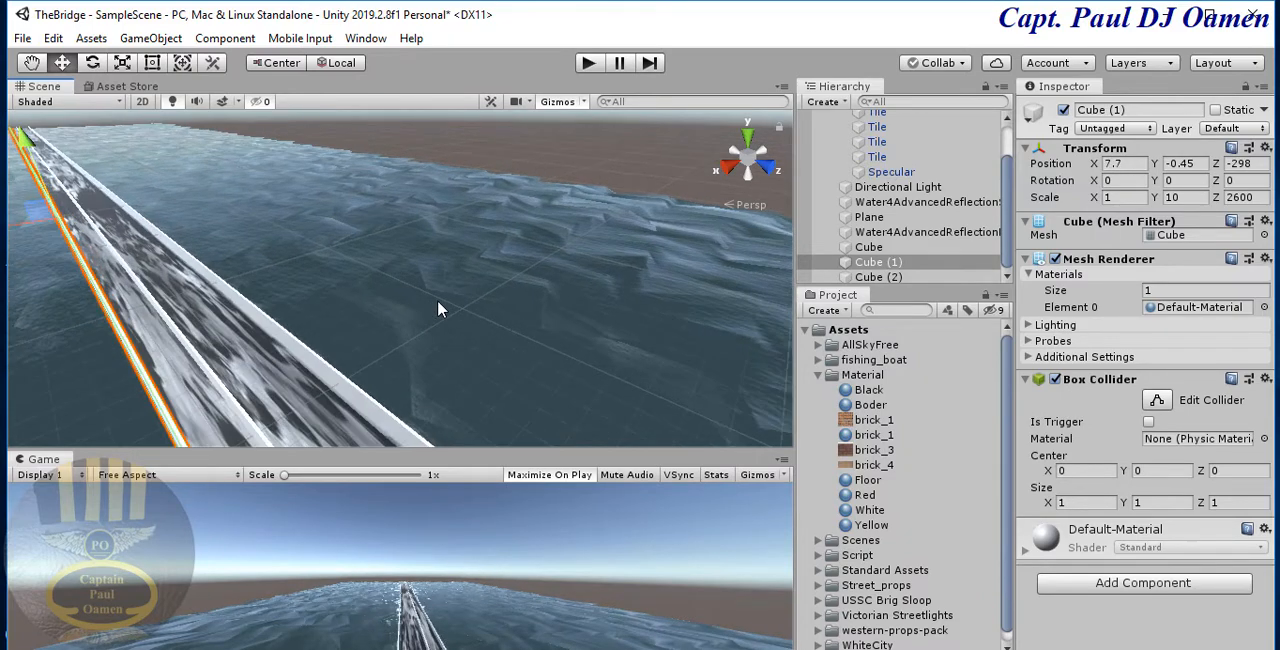
scroll(438, 299, up, 3)
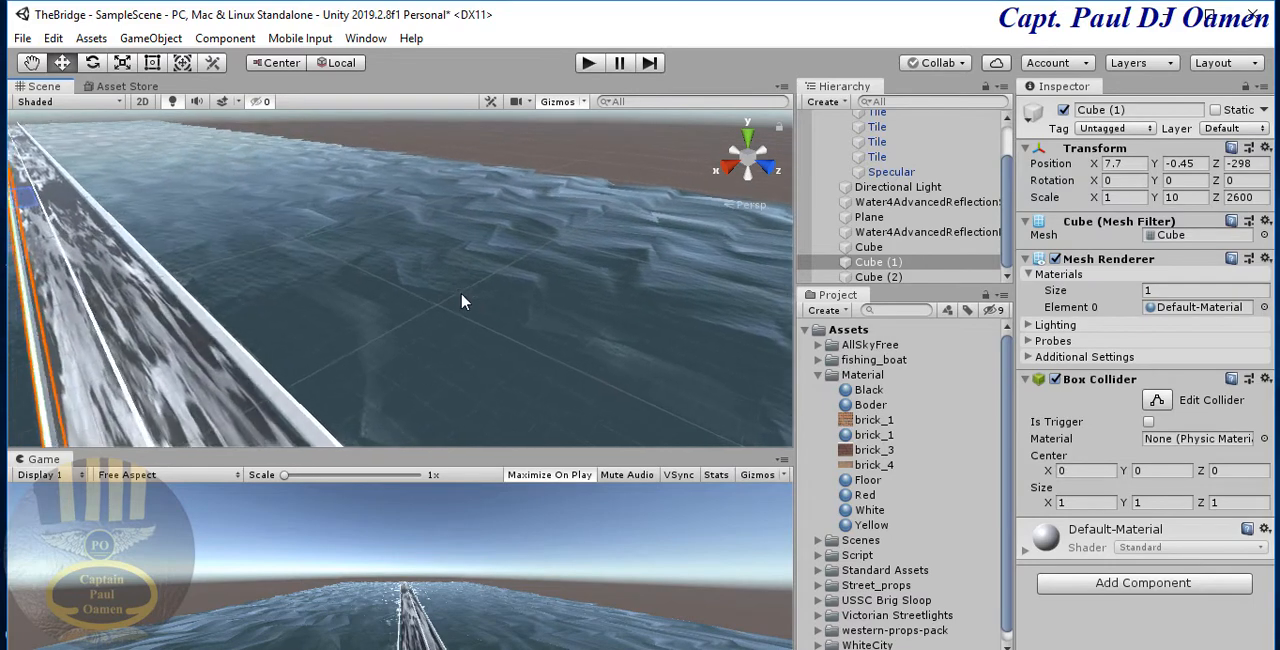
scroll(462, 296, up, 3)
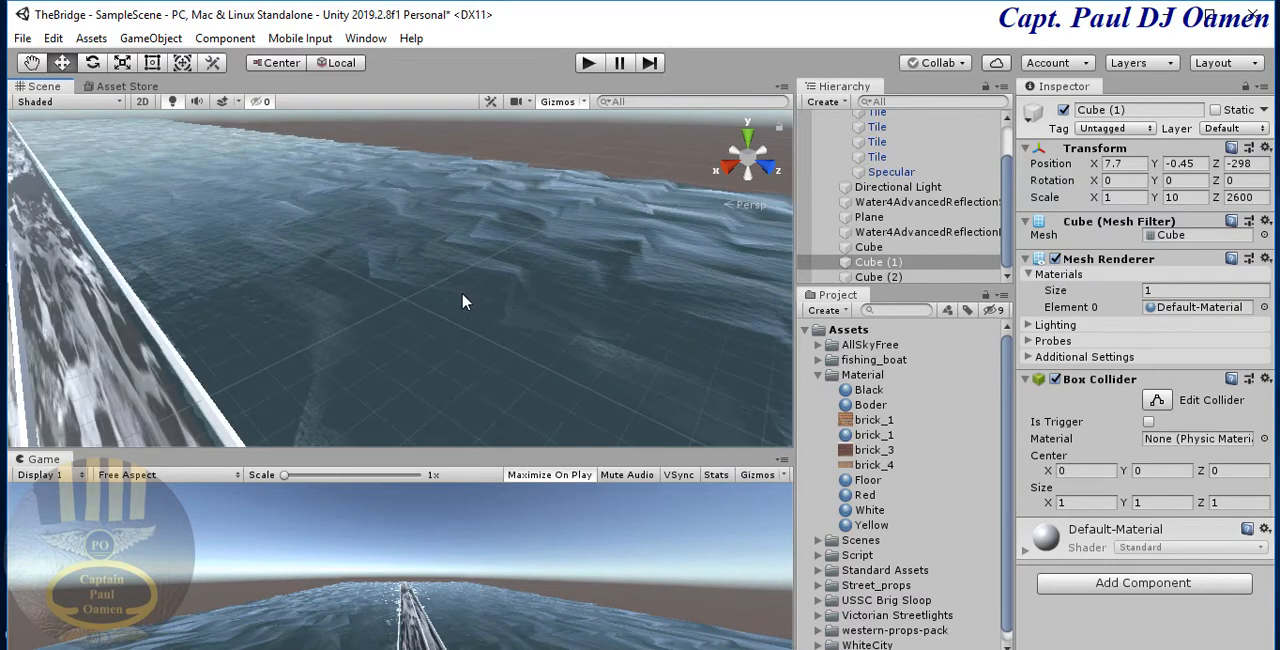
middle_drag(411, 263, 458, 266)
scroll(313, 337, up, 2)
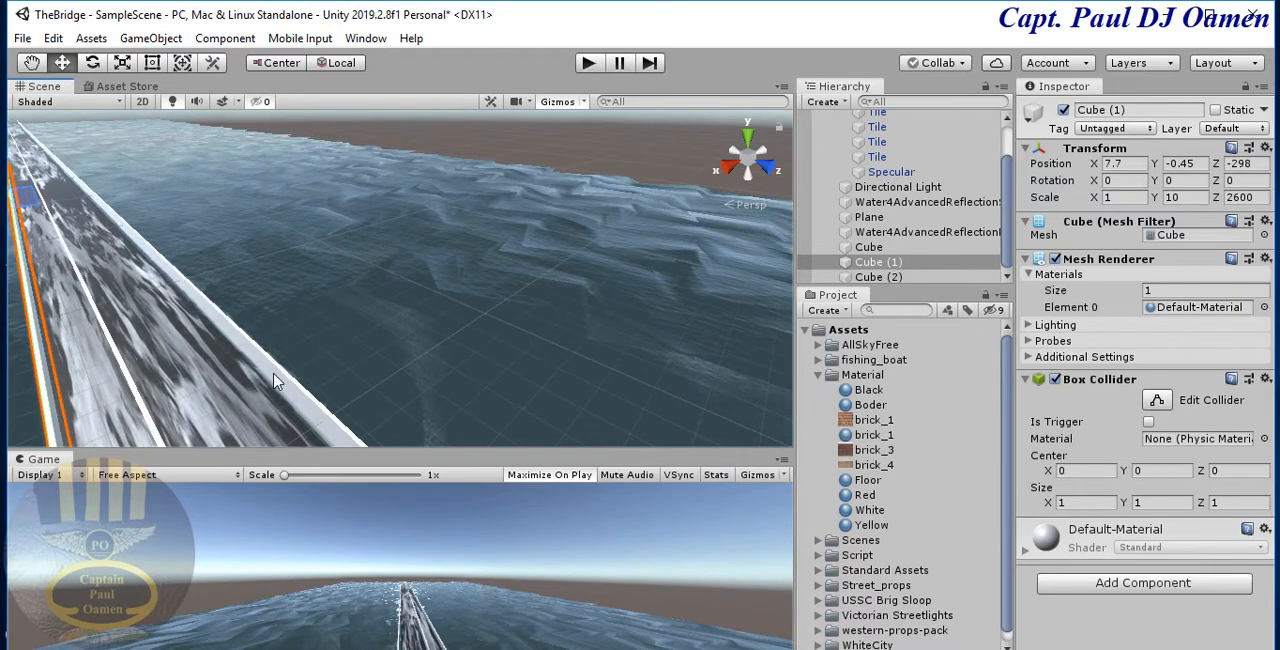
- Nudge the two edge walls further onto the road, Cube (2) to X -32.3 and Cube (1) to X 5.3
click(55, 205)
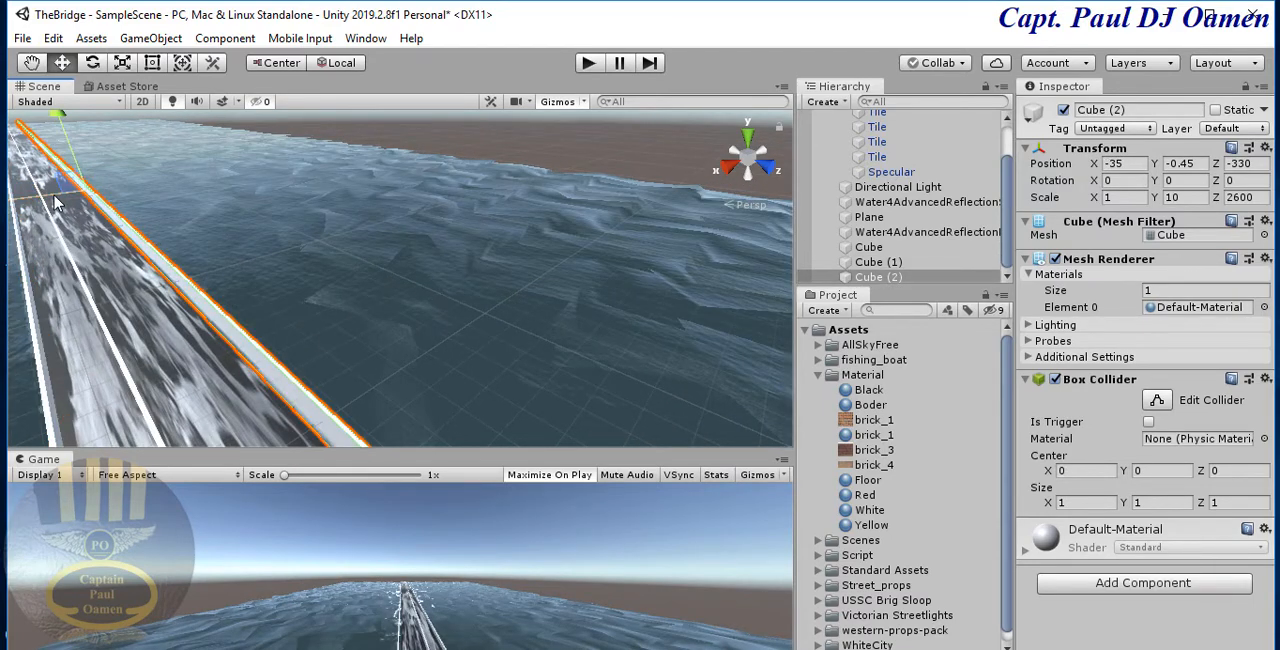
drag(55, 203, 55, 206)
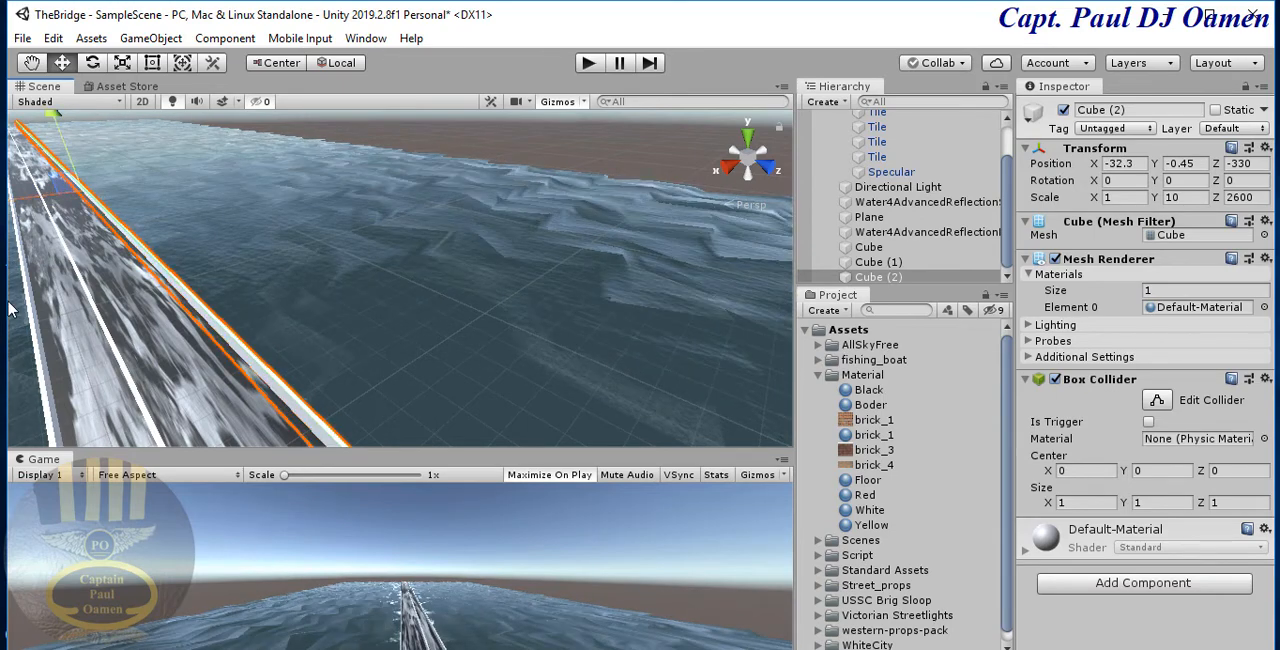
click(33, 322)
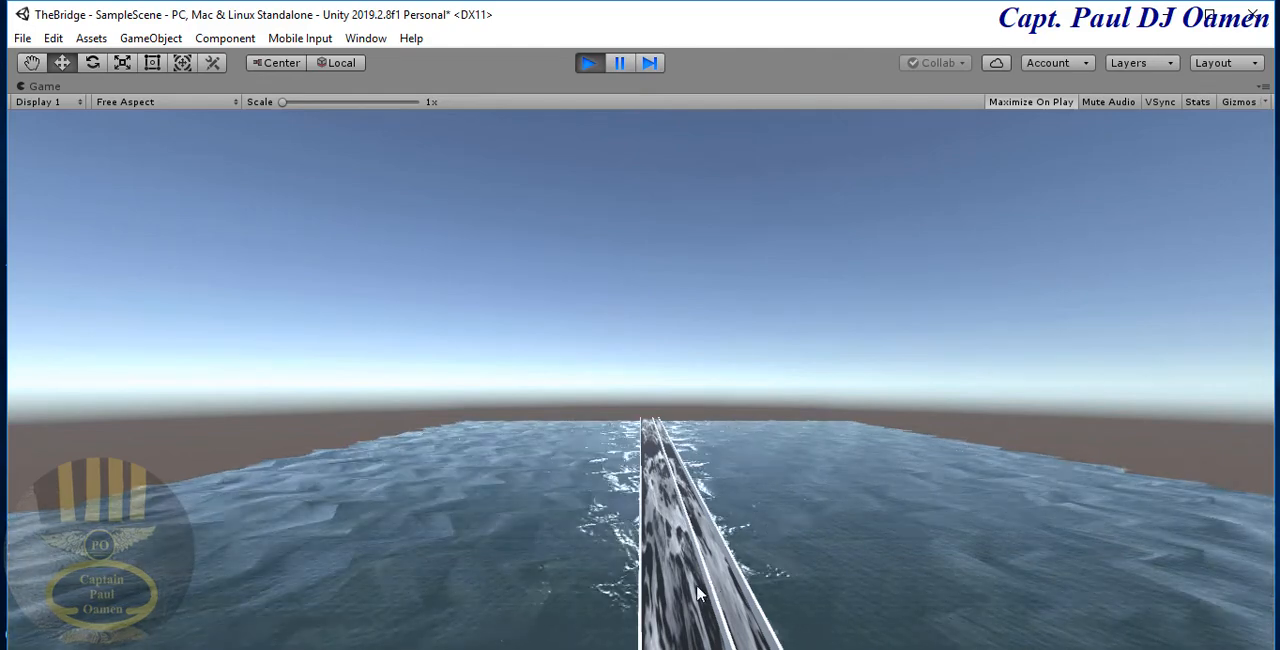
- Stop the play test and move the original cube sideways along the road to an X position of -14.9
click(590, 63)
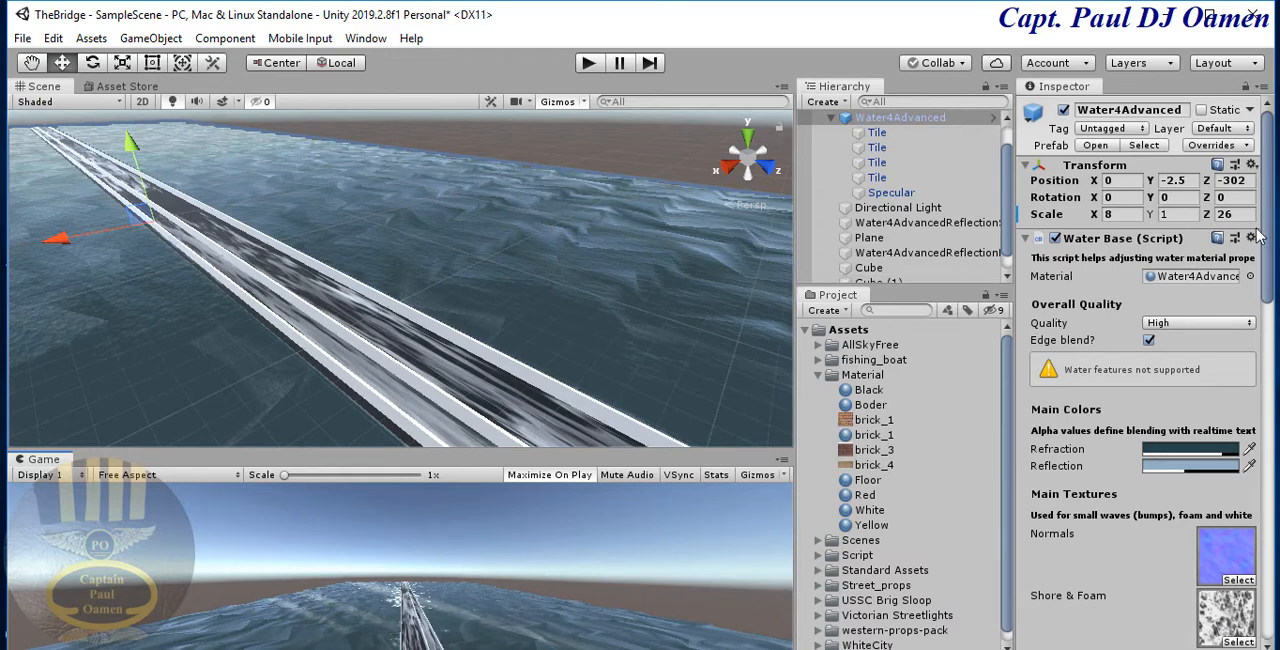
click(912, 238)
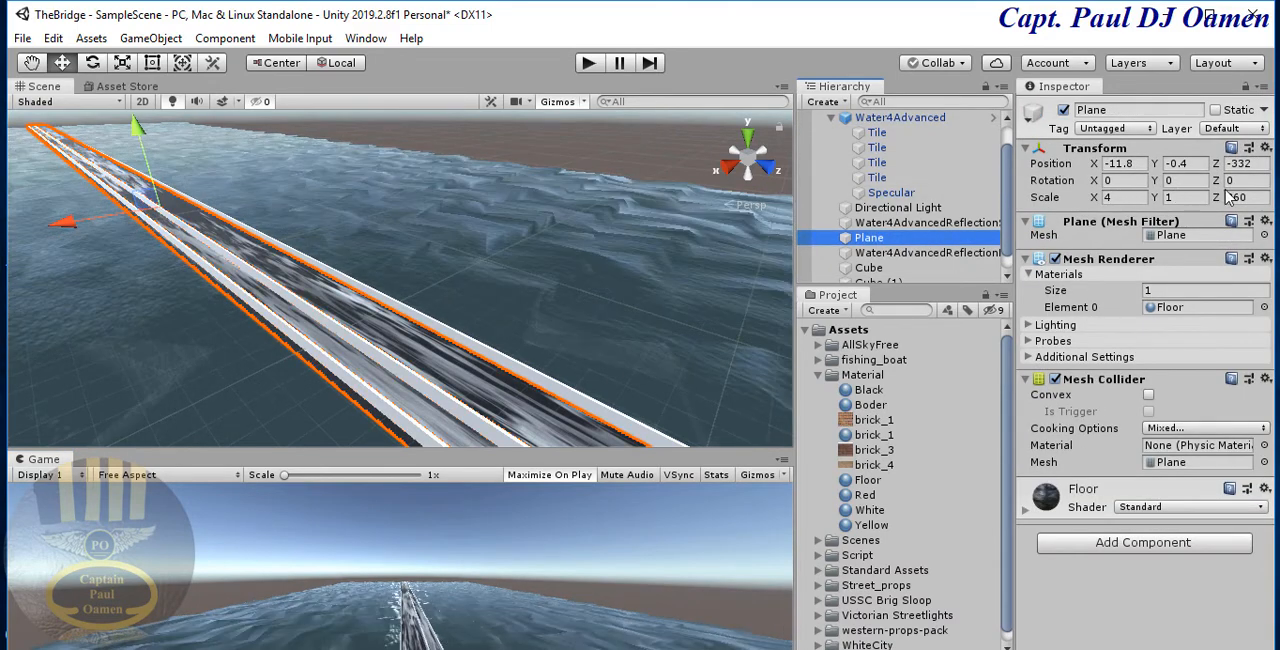
click(422, 390)
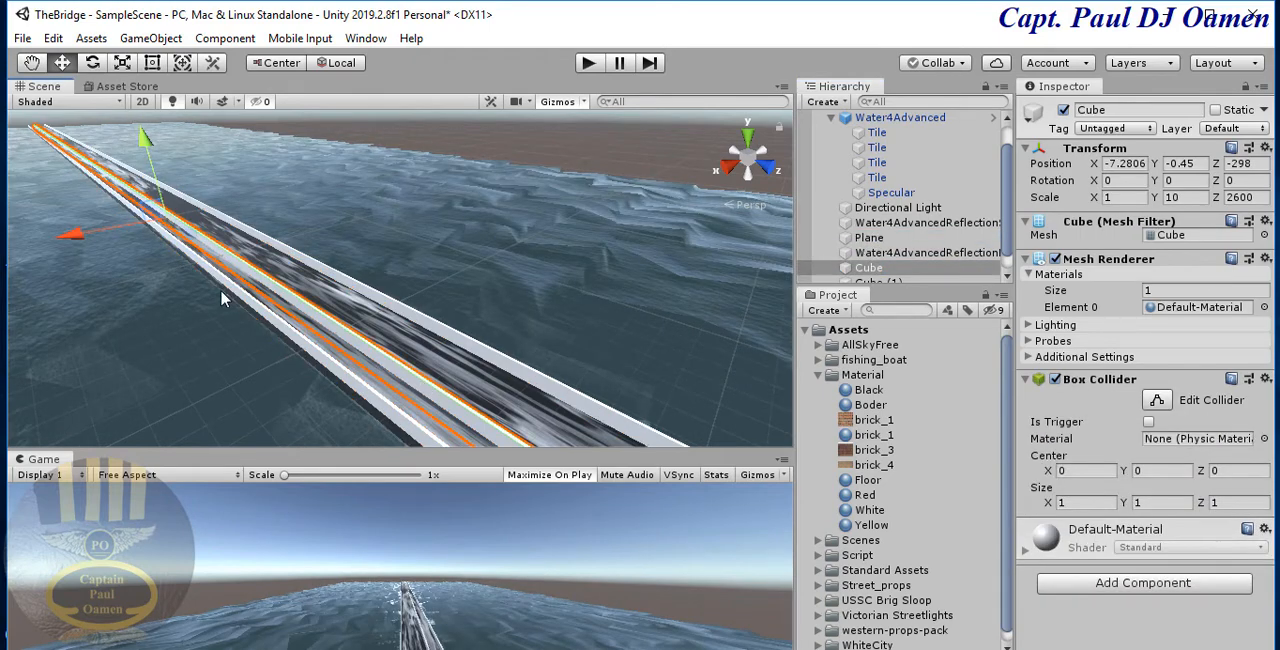
drag(73, 241, 88, 243)
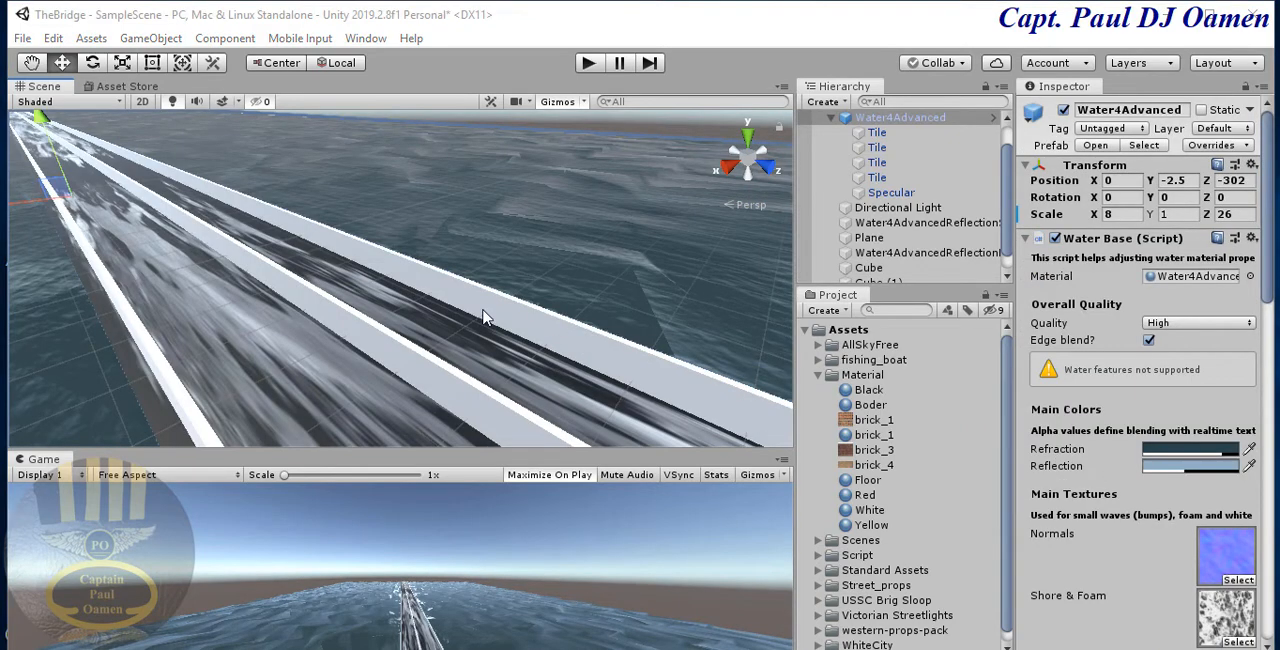
- Examine how the middle cube and the Cube (1) edge wall sit on the road surface
click(426, 366)
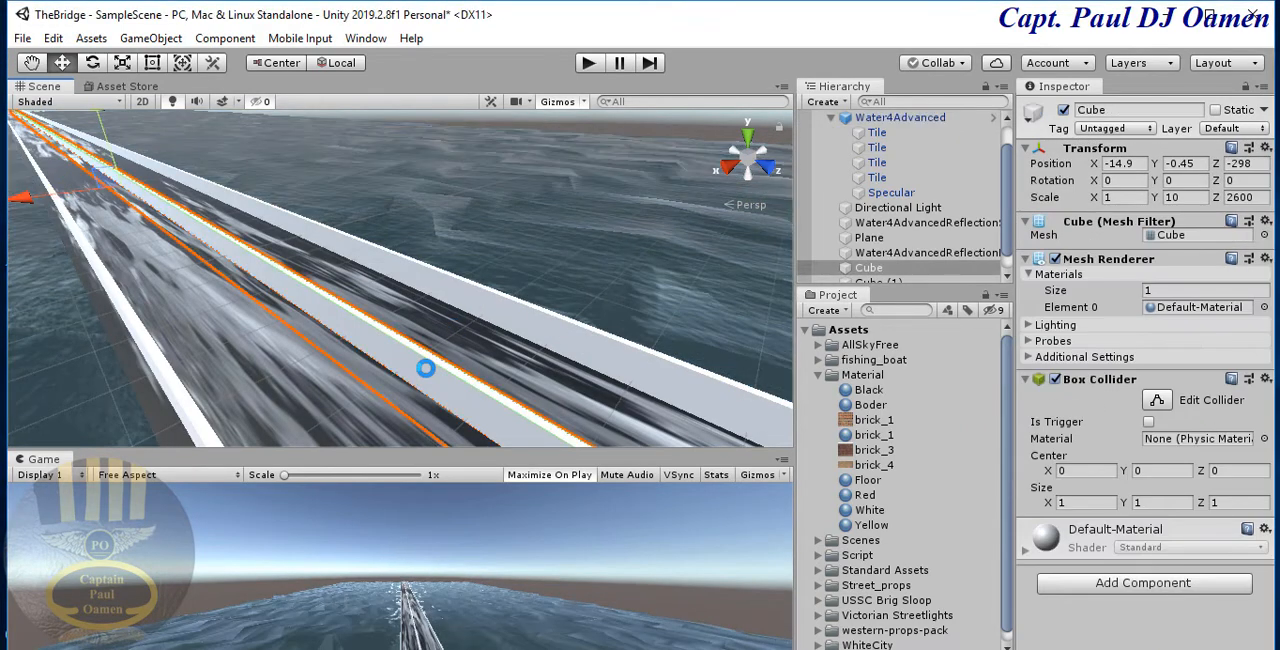
click(172, 395)
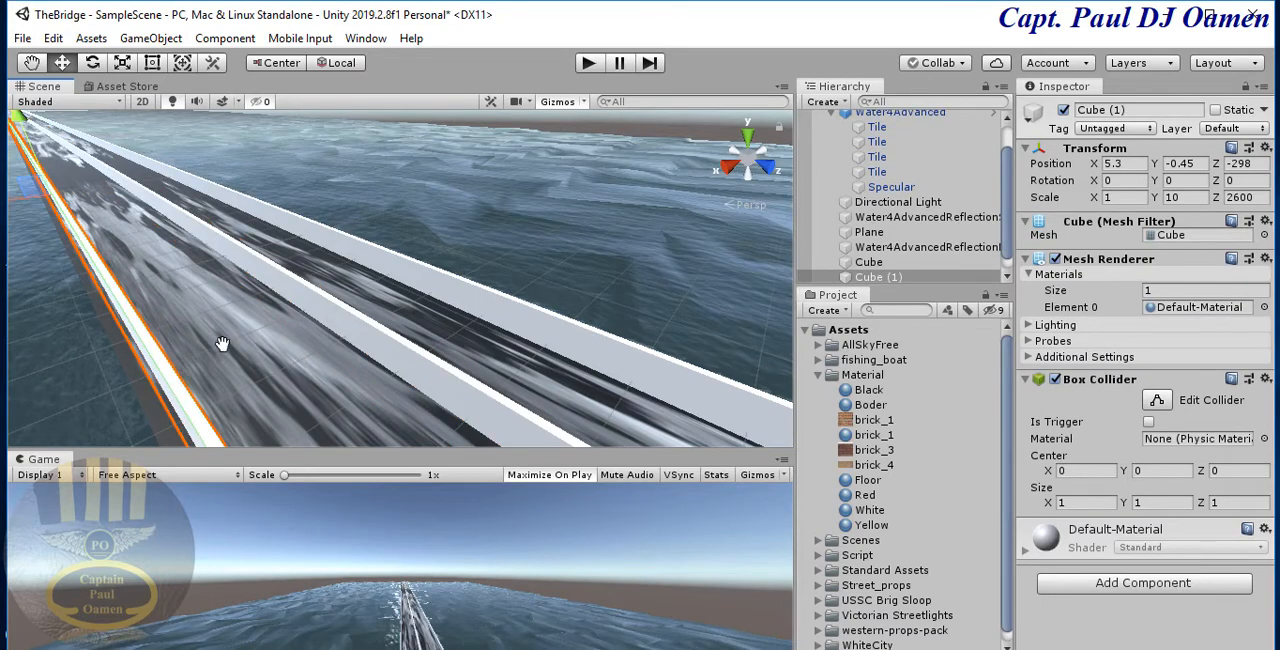
middle_drag(223, 343, 271, 320)
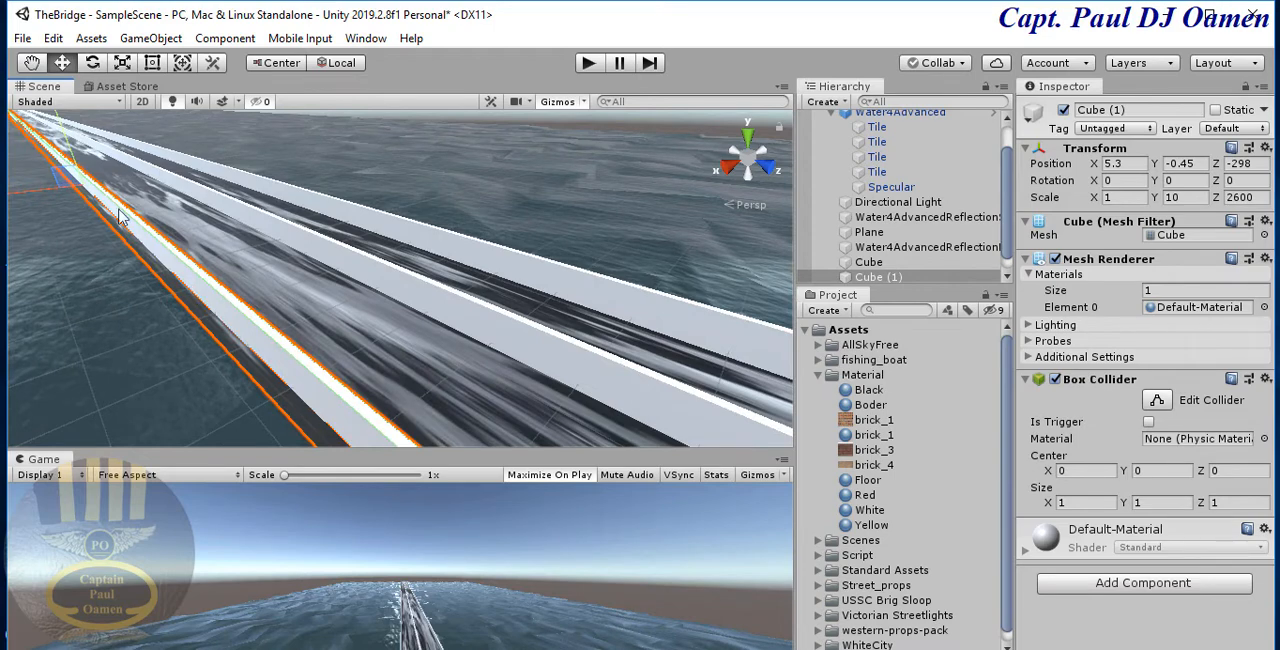
scroll(361, 275, up, 3)
scroll(361, 275, up, 2)
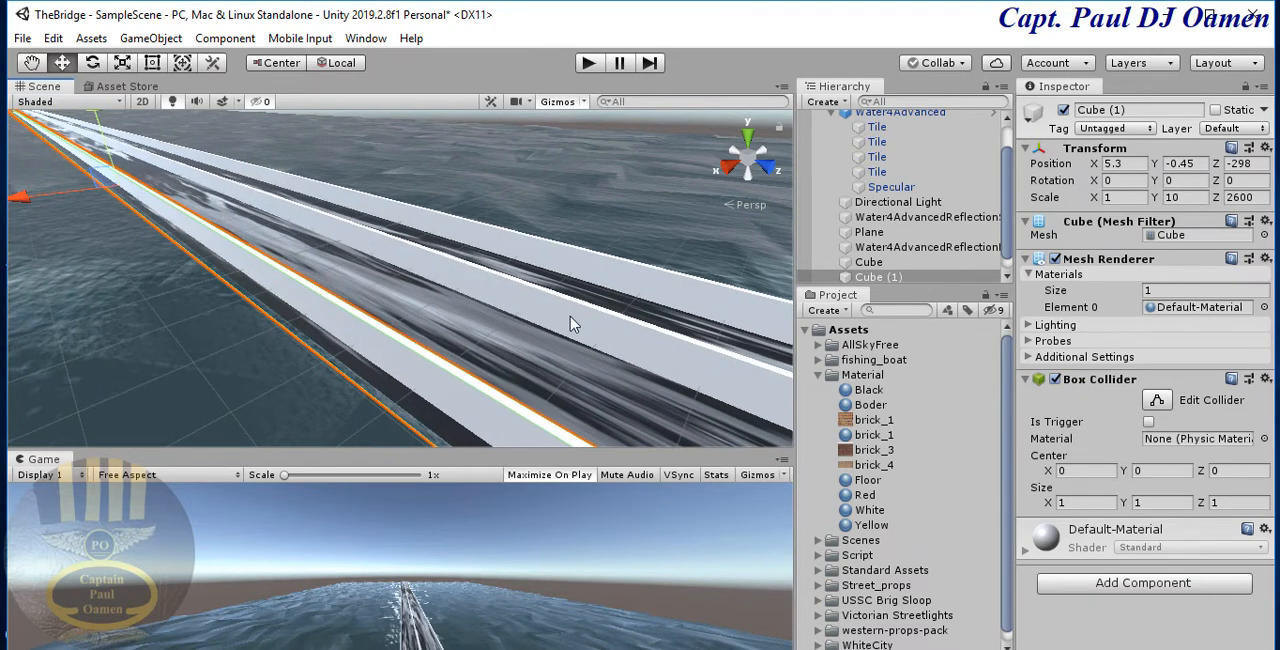
- Change the Albedo texture of the road plane's Floor material to the fine splashes particle texture
click(538, 364)
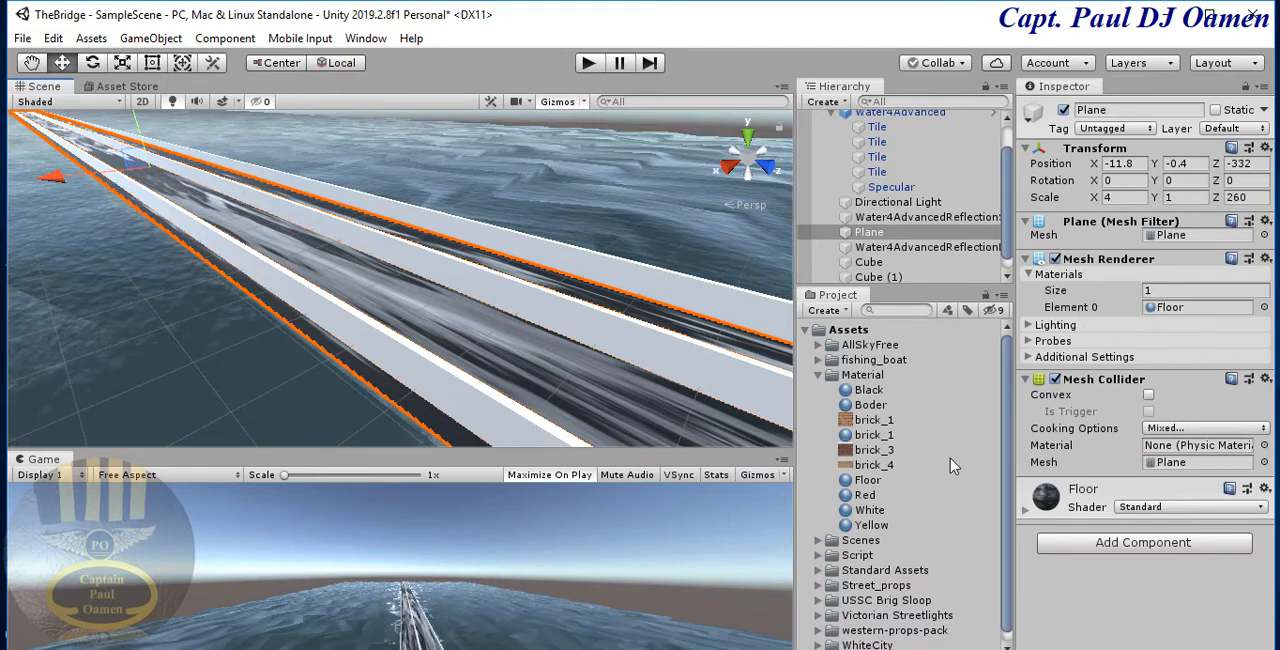
click(866, 482)
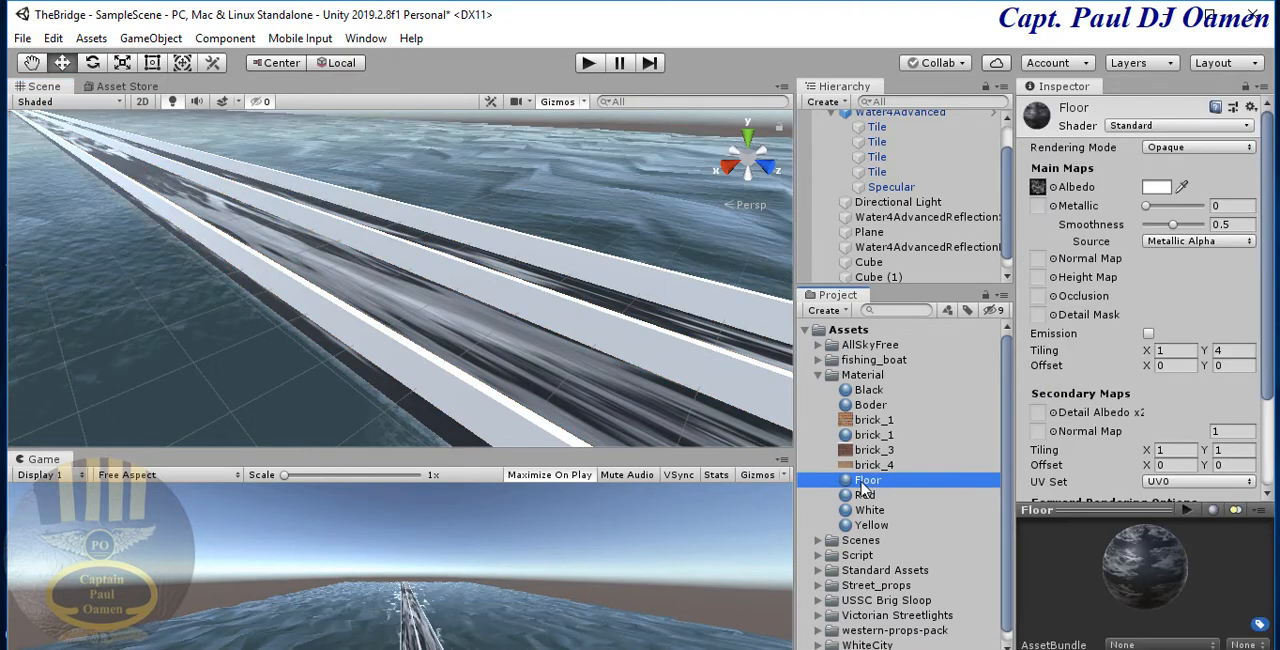
click(1053, 188)
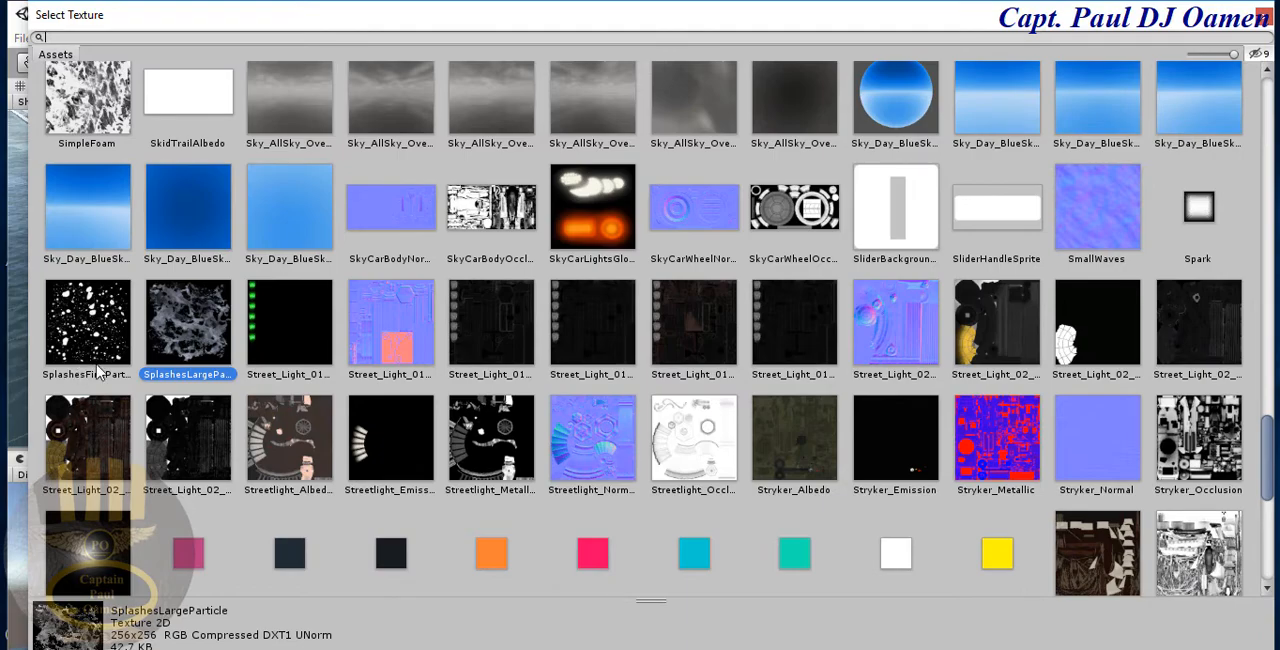
double_click(89, 336)
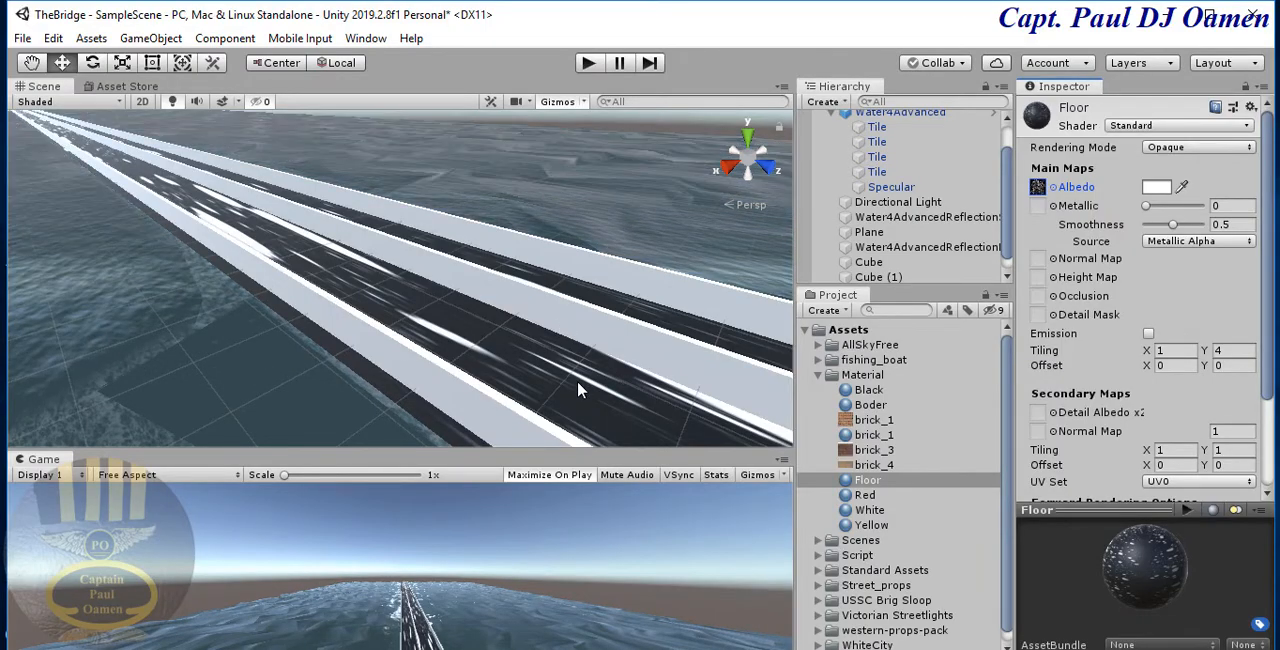
- Move the Cube (1) edge wall outward to an X position of 6.7 and check the other walls
middle_drag(635, 359, 436, 410)
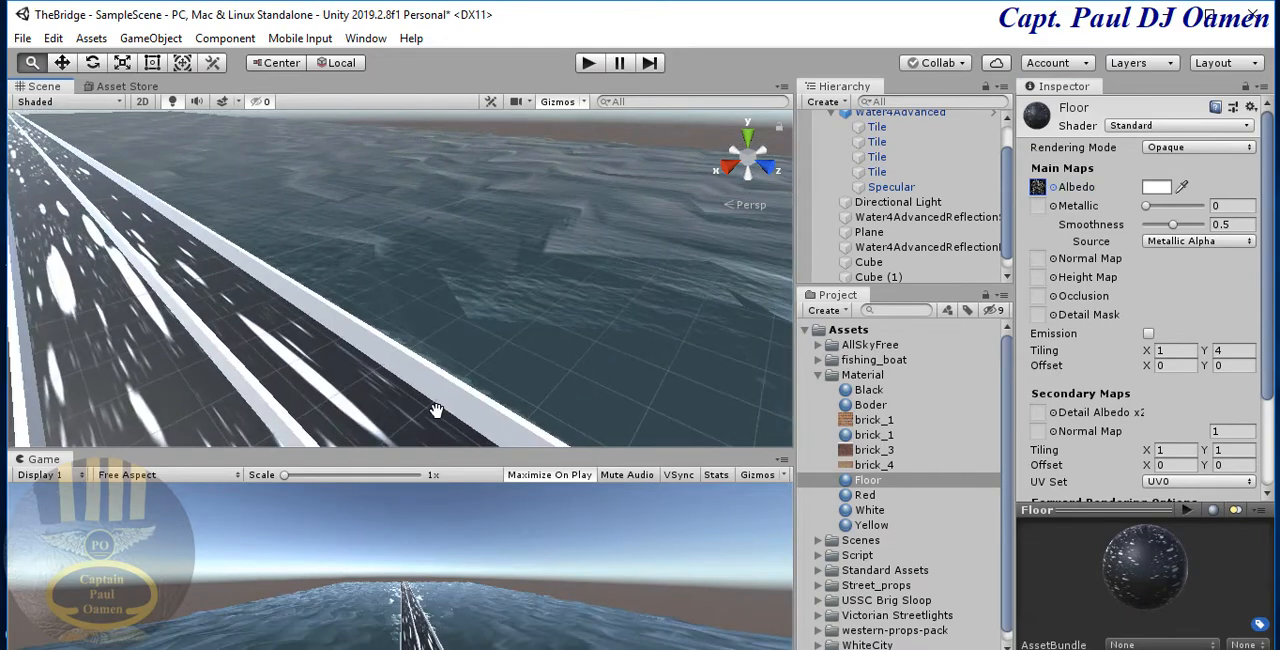
scroll(451, 400, down, 5)
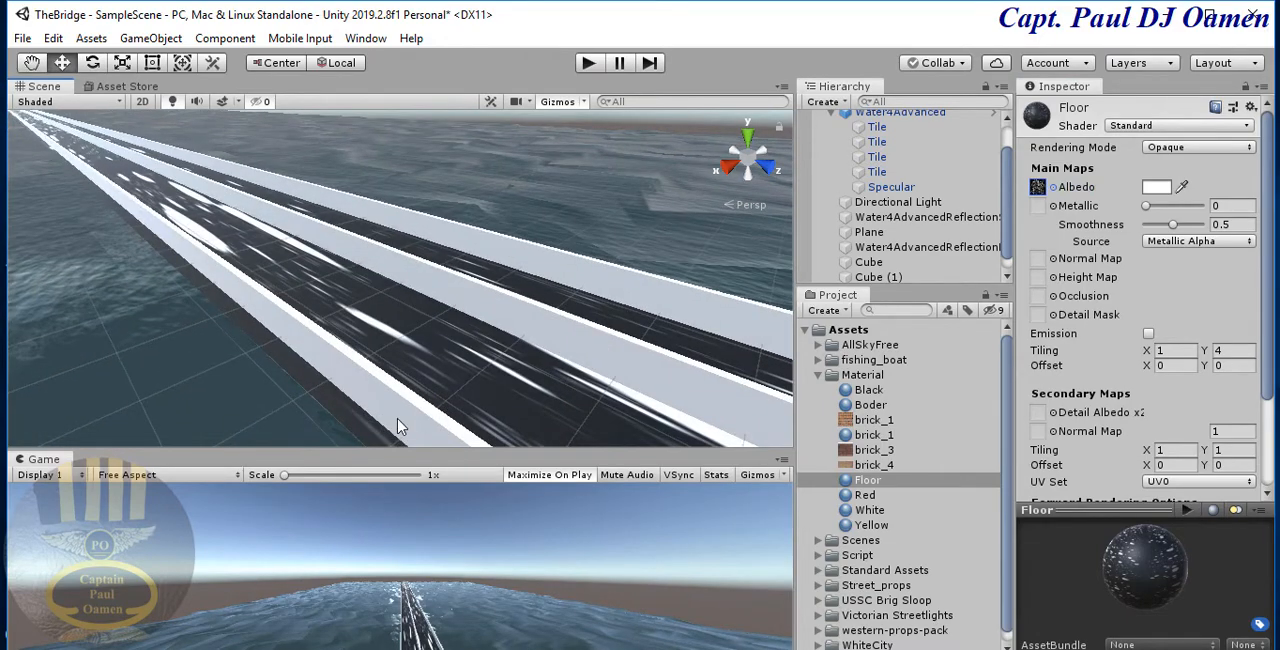
click(397, 427)
drag(28, 189, 15, 191)
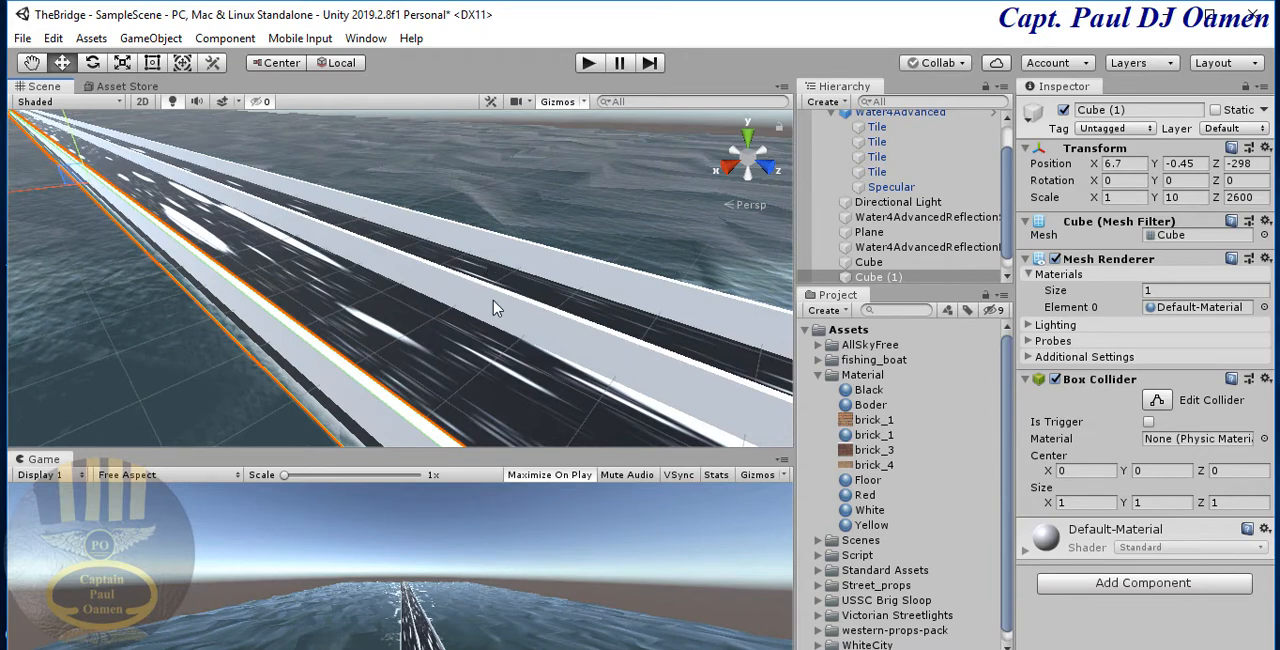
click(478, 330)
click(368, 397)
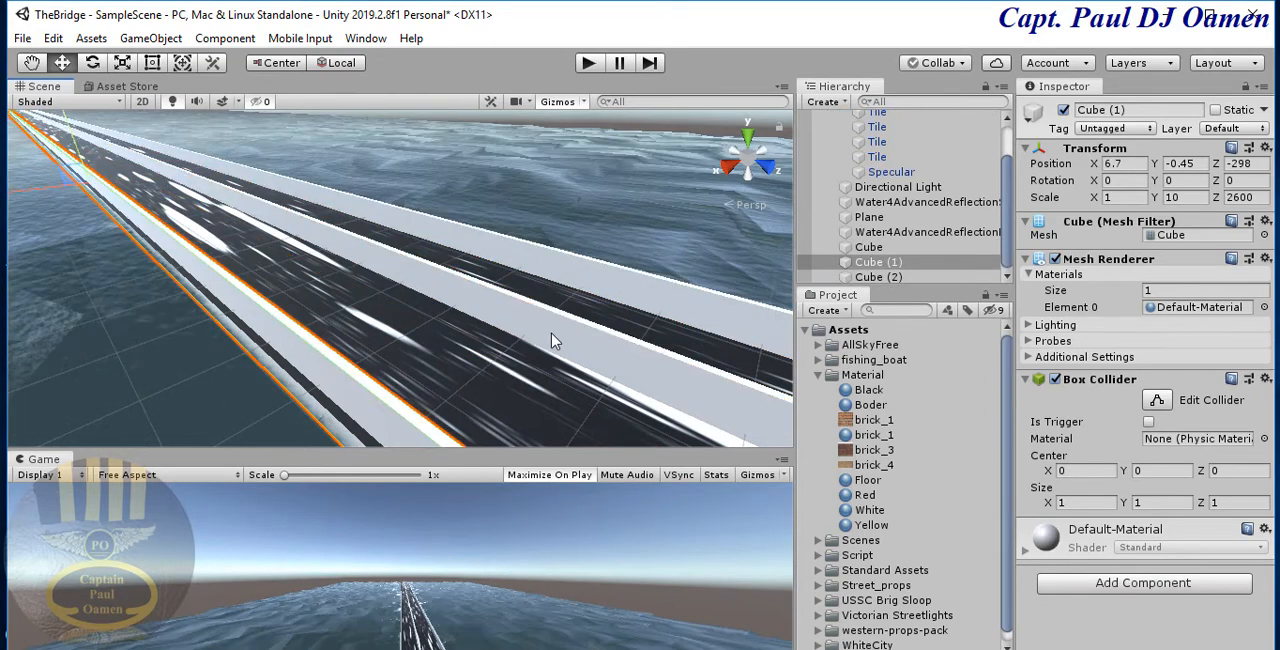
click(552, 335)
click(533, 284)
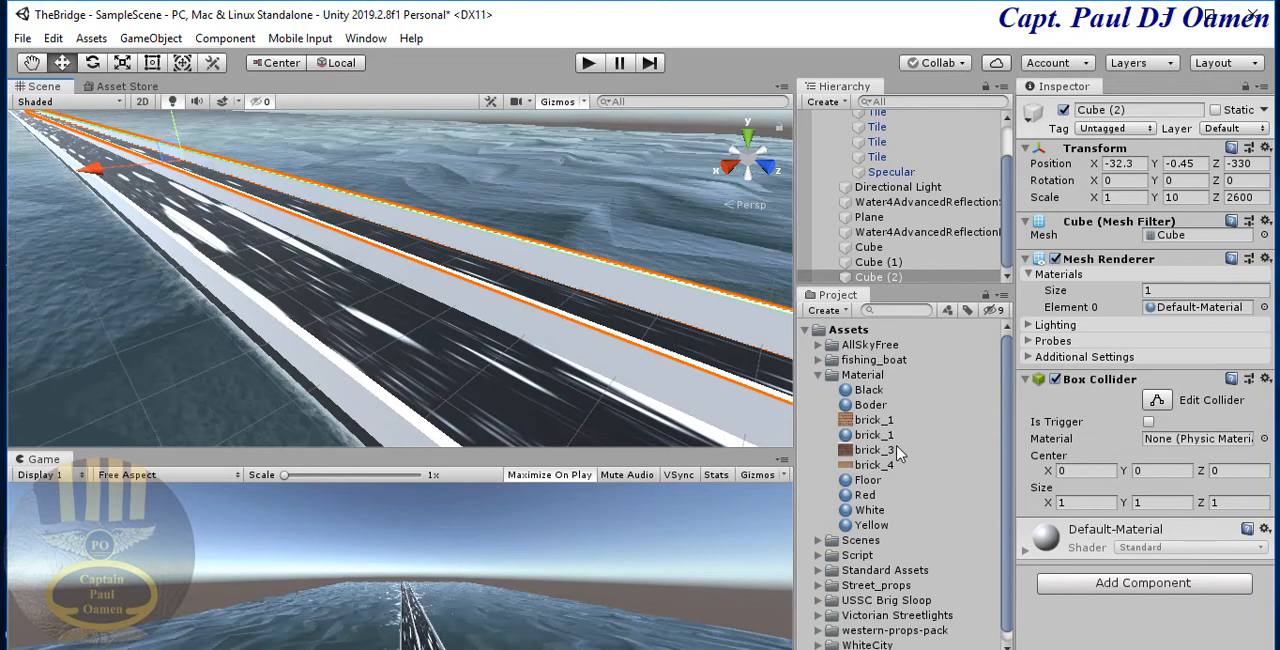
- Create a new material and place it in the Material folder
click(840, 310)
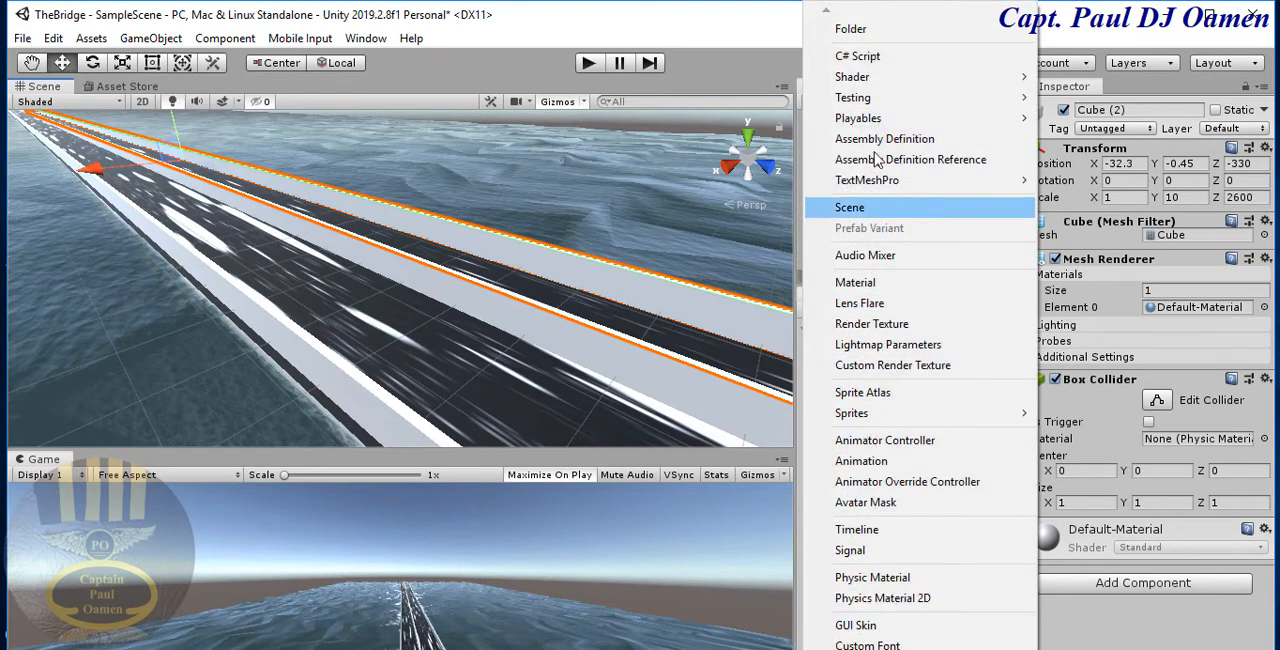
click(888, 284)
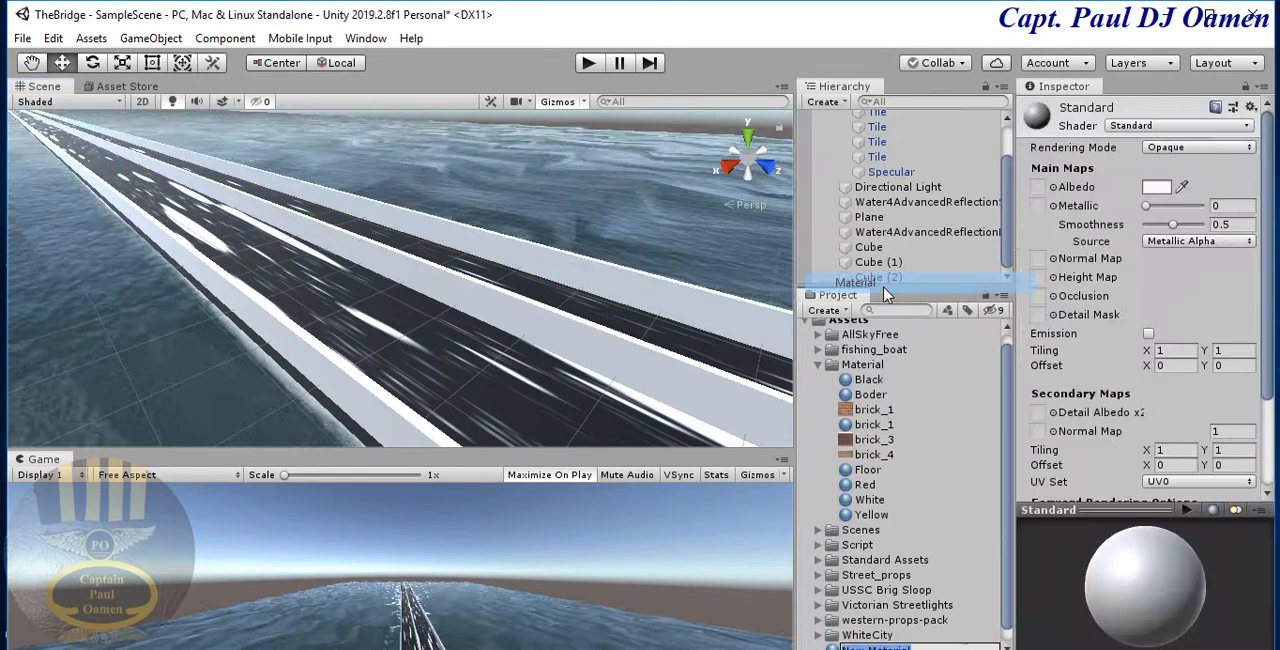
click(852, 365)
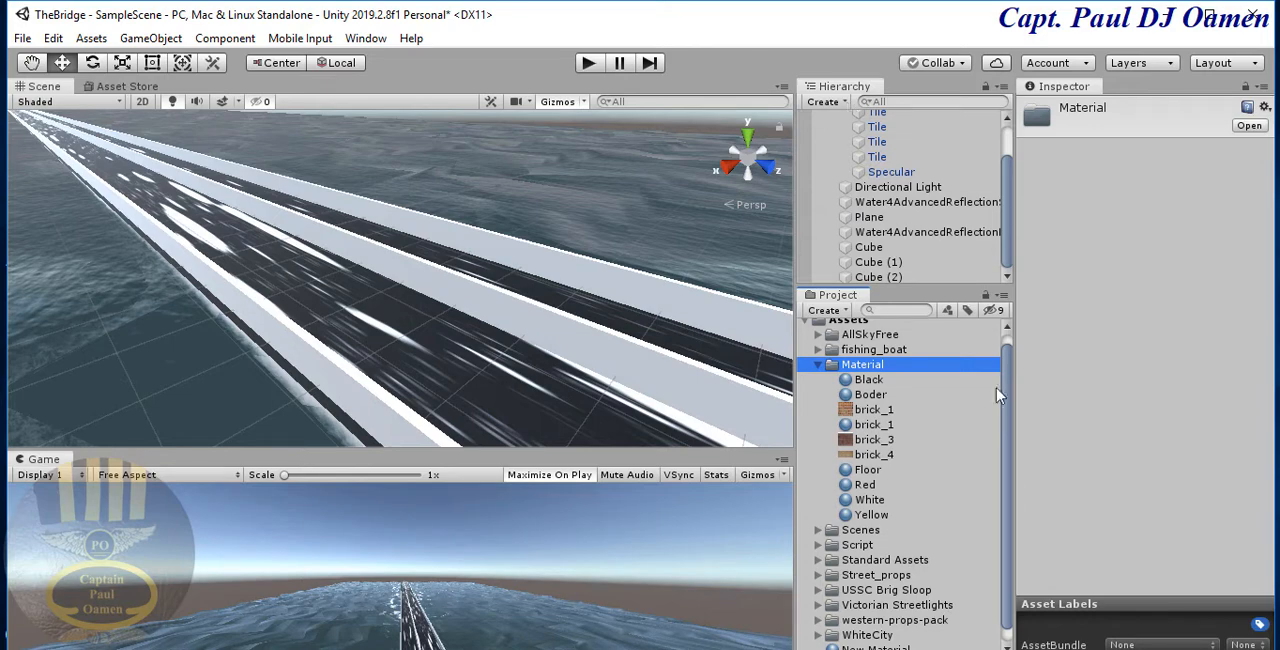
scroll(1006, 416, down, 1)
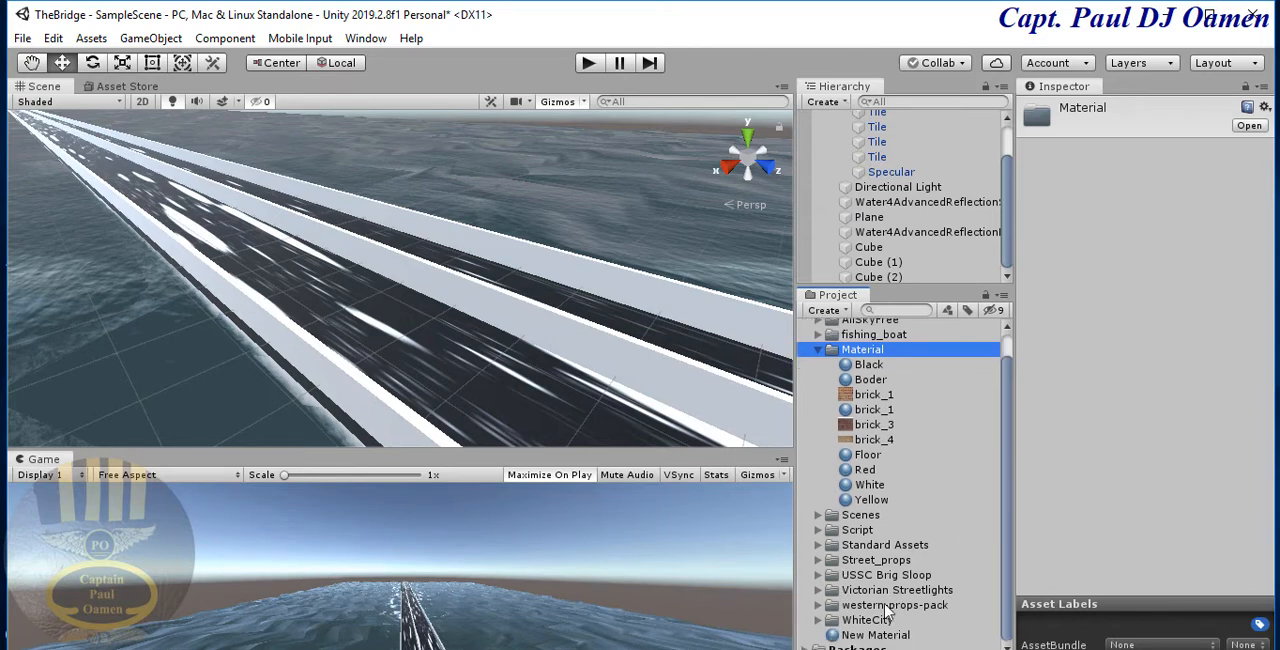
drag(872, 640, 866, 350)
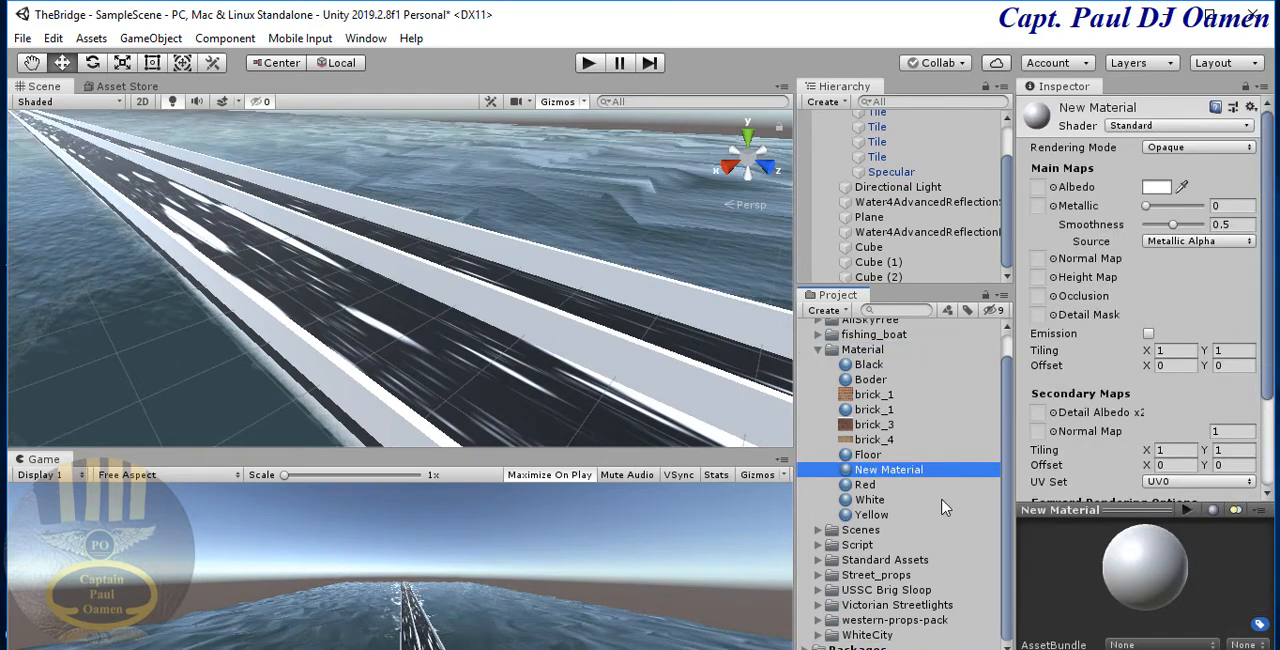
- Rename the new material in the Material folder as Wall
click(1130, 105)
click(889, 470)
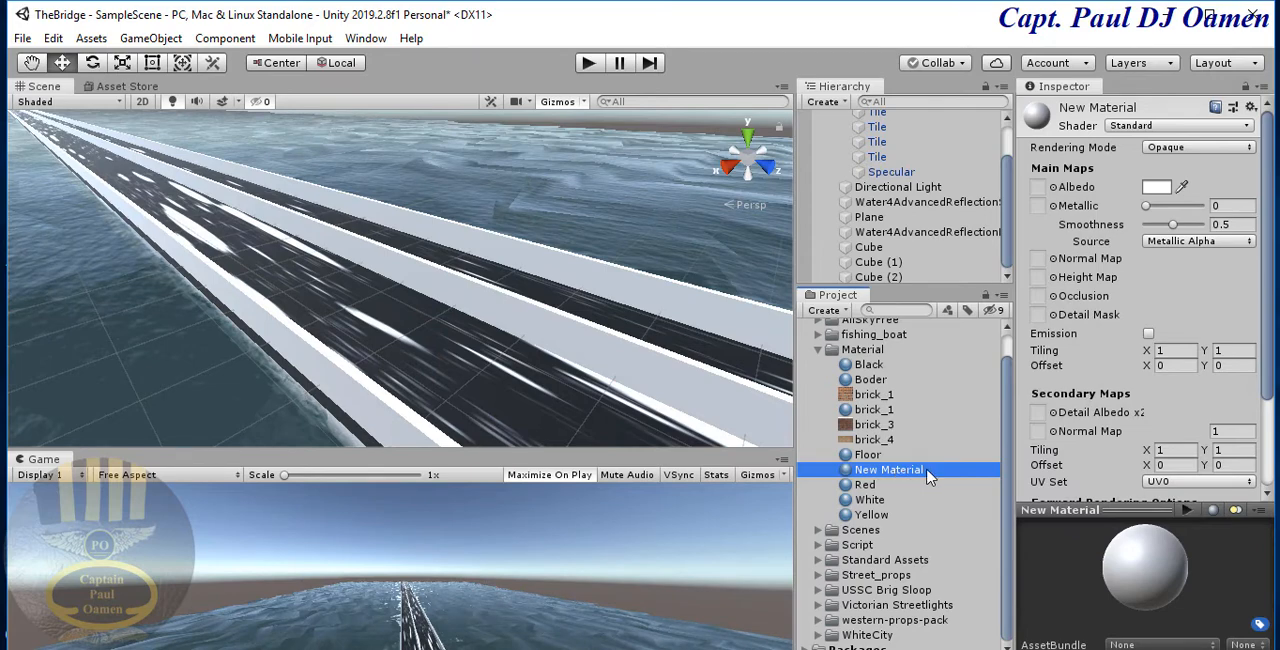
click(916, 486)
click(926, 471)
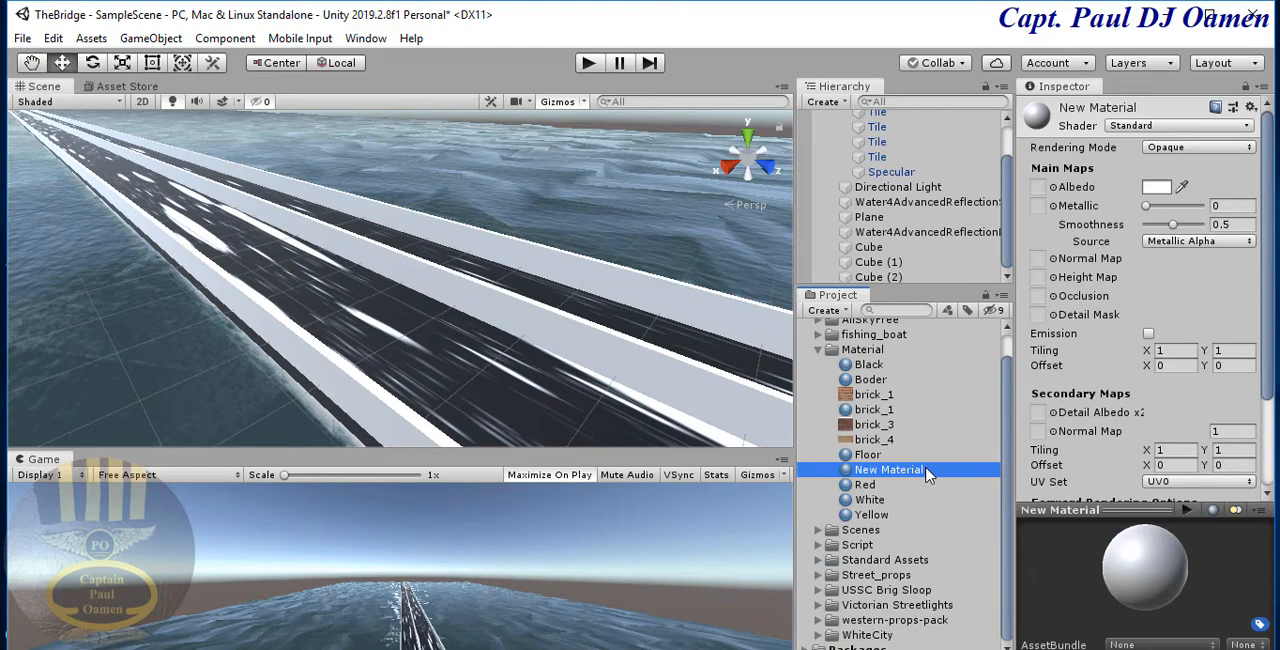
click(926, 471)
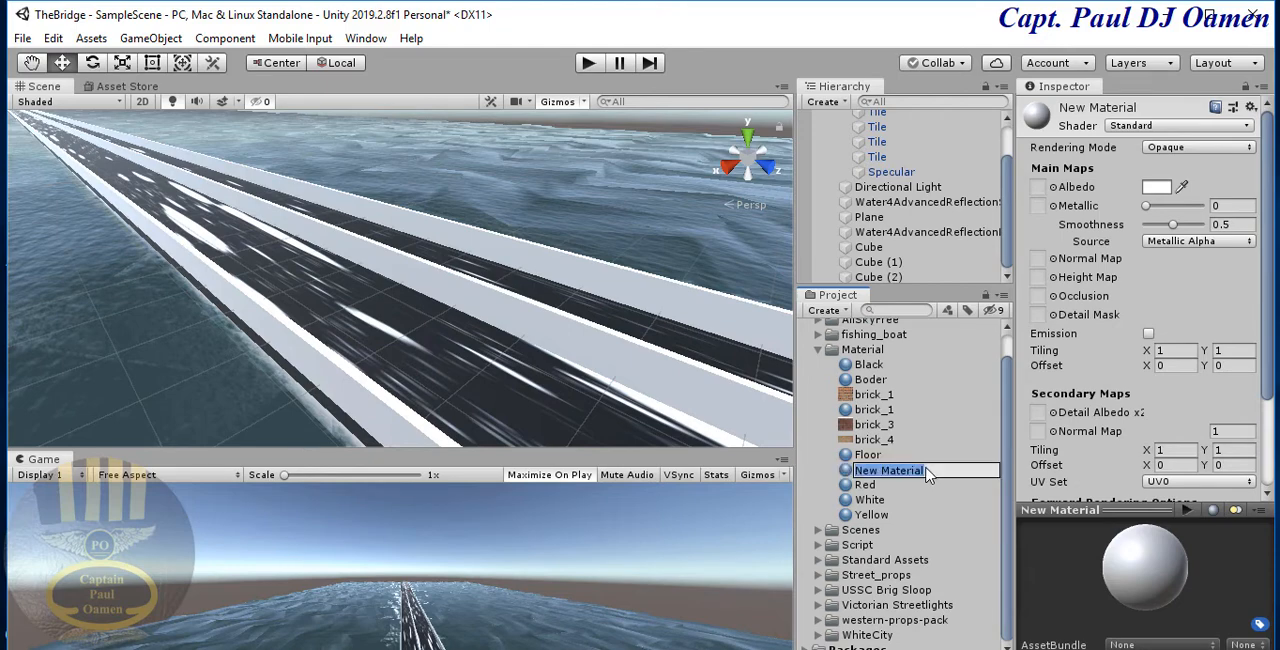
click(926, 471)
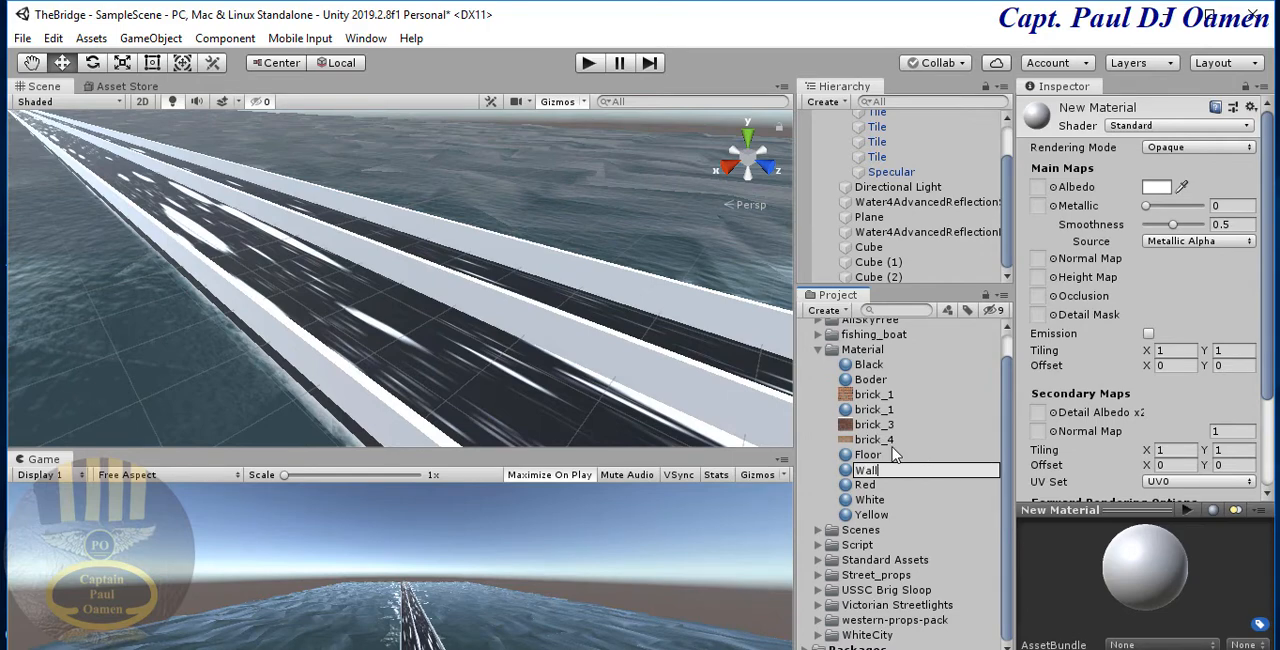
key(Return)
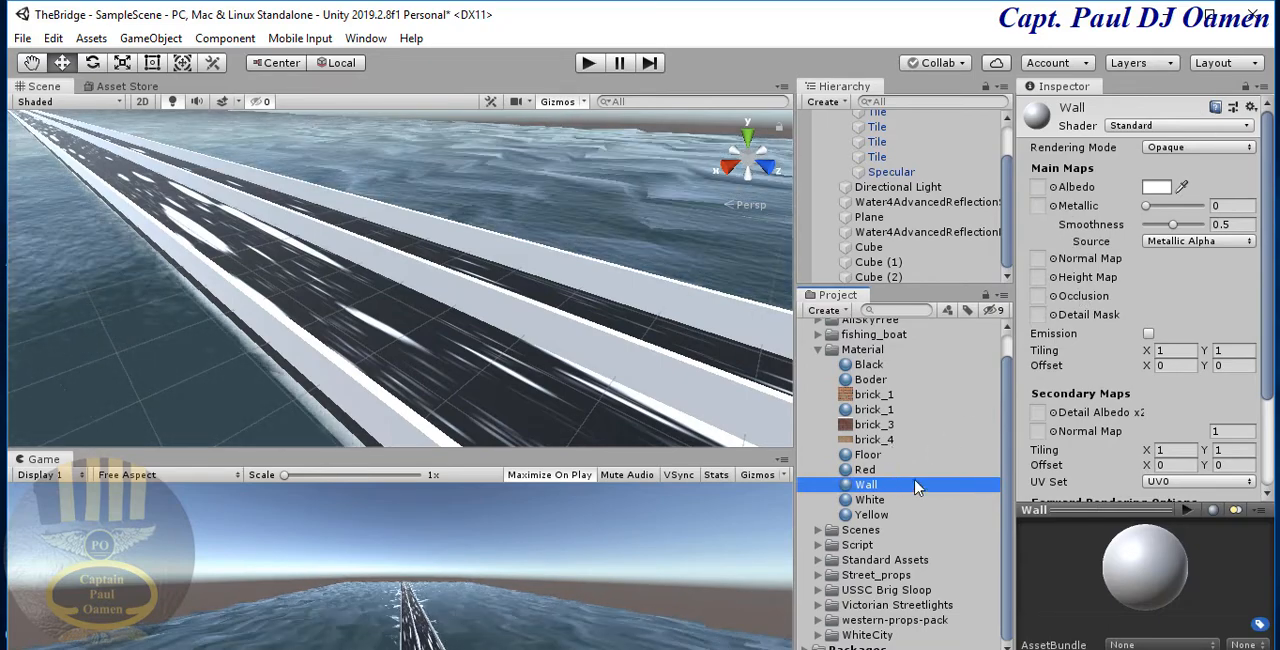
- Assign the brick_3 texture to the Albedo map of the Wall material
click(858, 426)
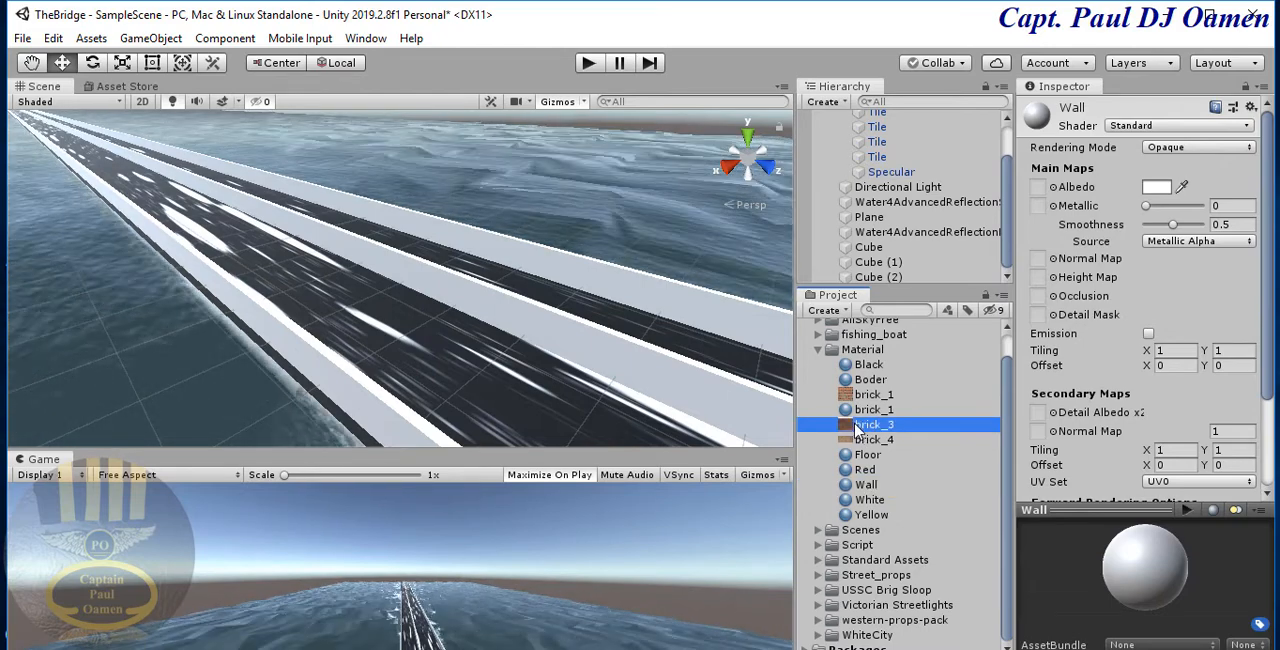
drag(851, 428, 922, 496)
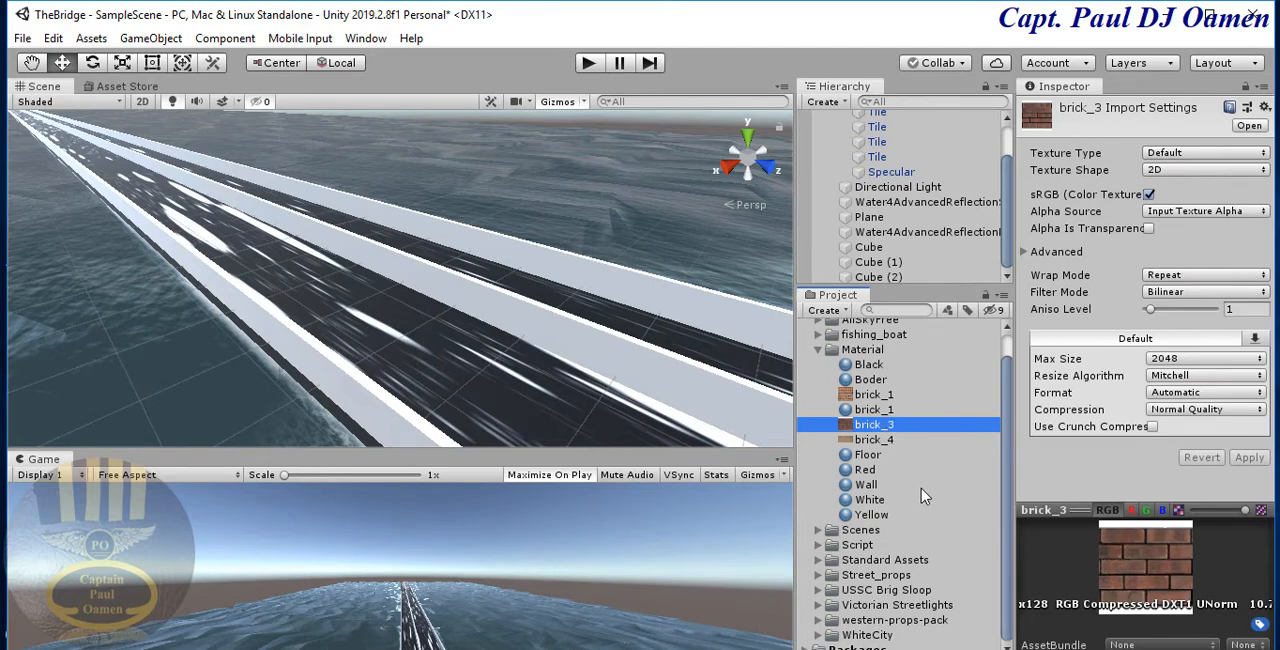
click(866, 485)
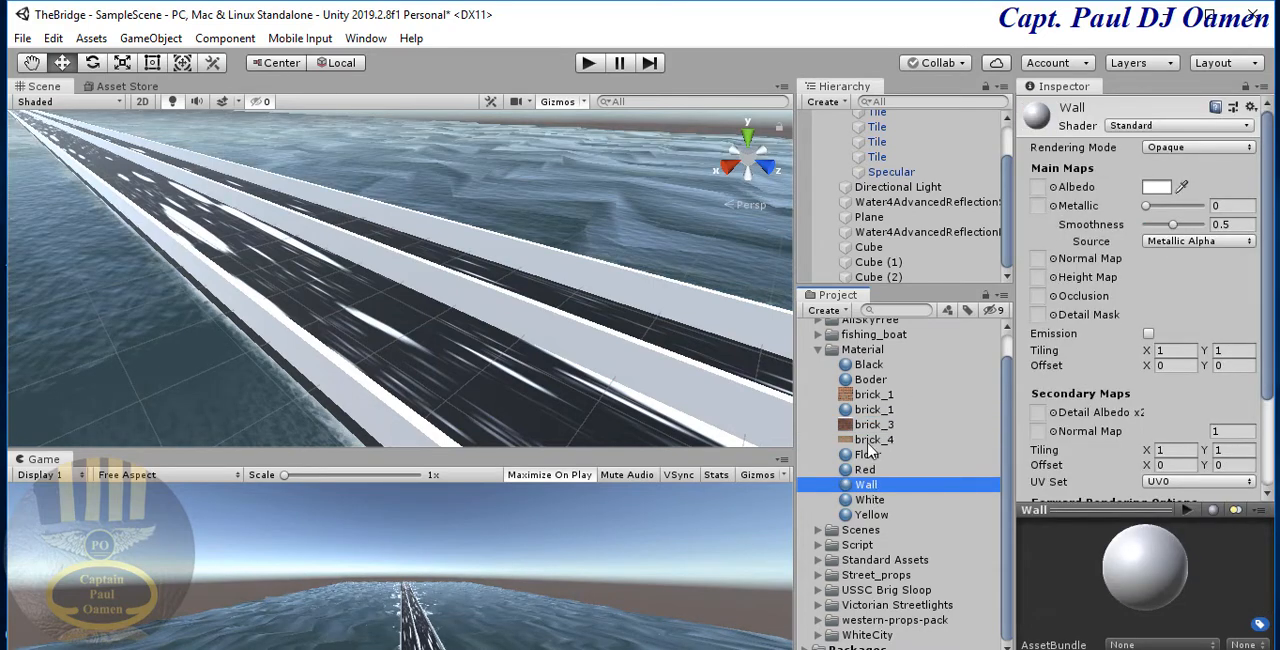
drag(849, 430, 1040, 189)
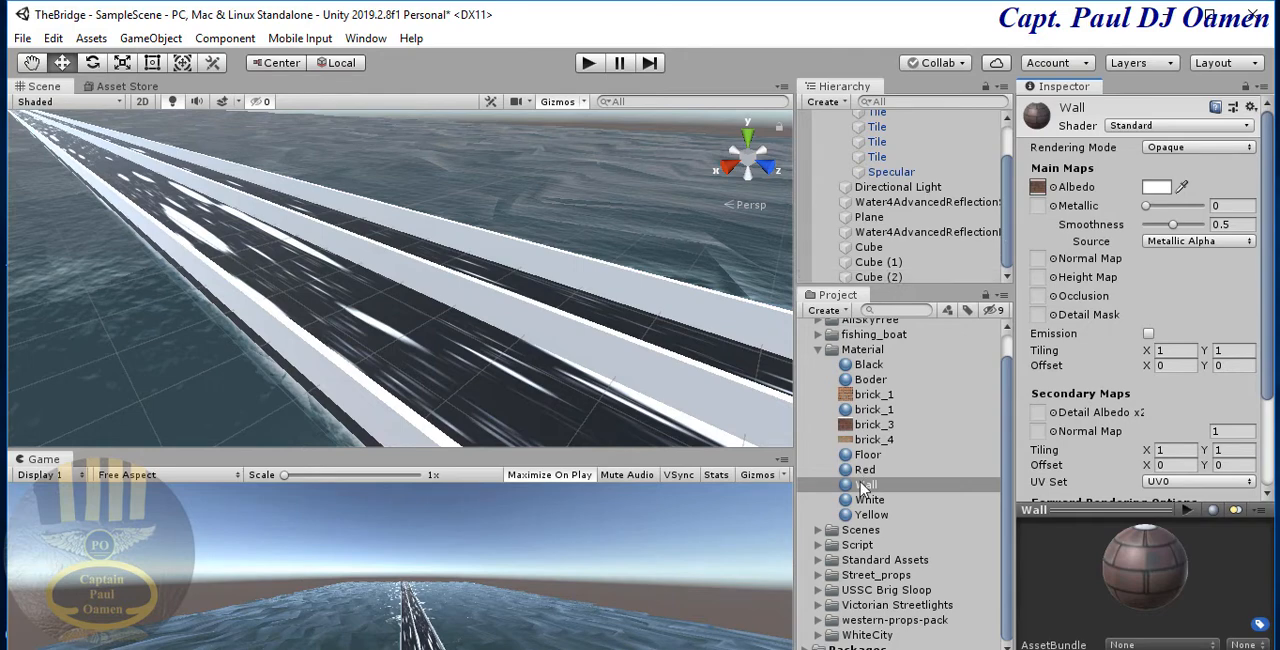
- Apply the Wall material to the three bridge walls Cube, Cube (1) and Cube (2)
drag(866, 487, 876, 258)
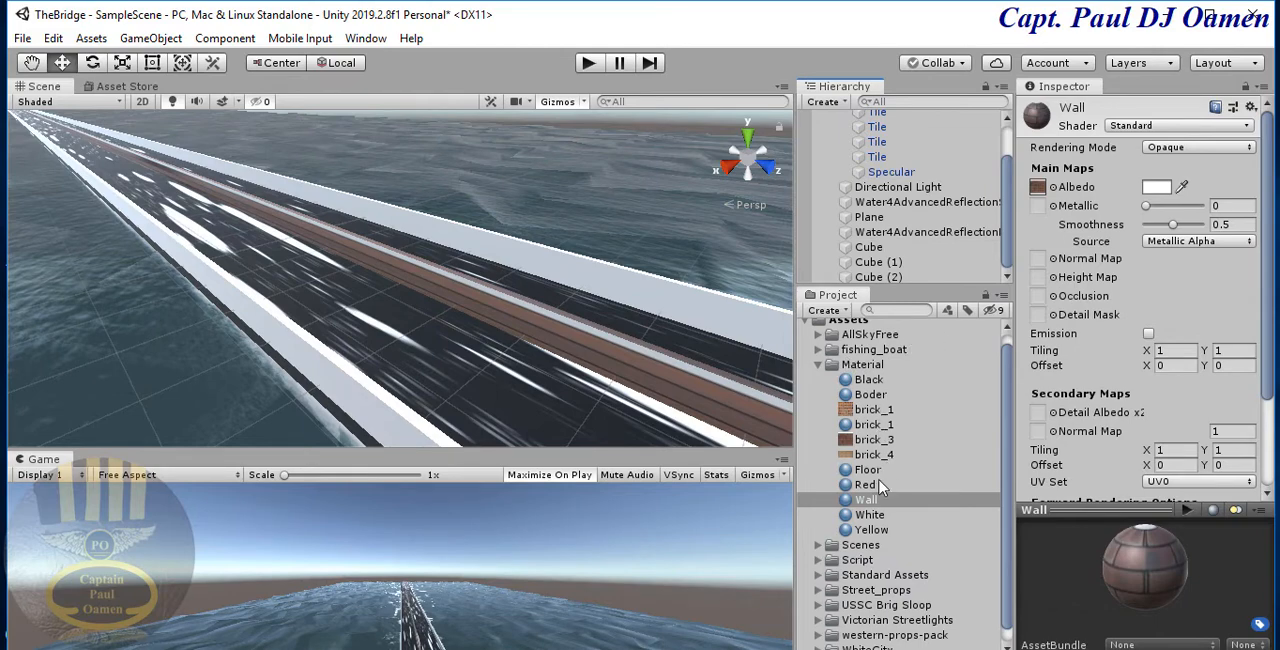
drag(868, 507, 884, 277)
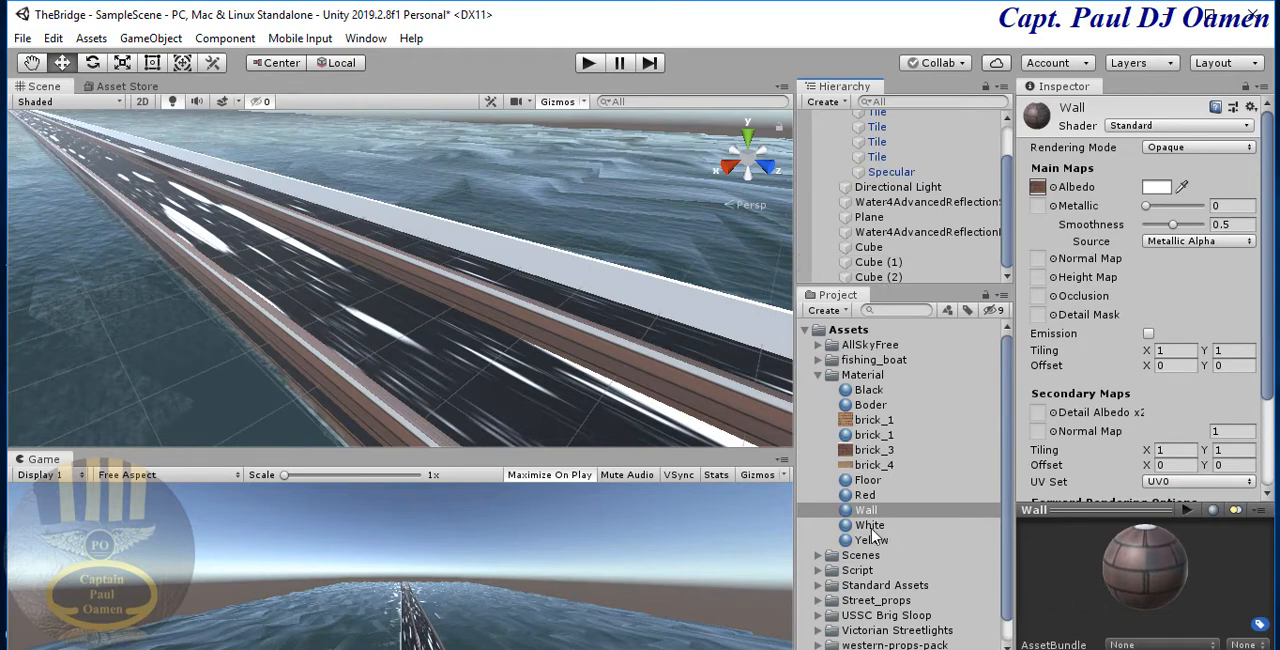
drag(866, 512, 888, 278)
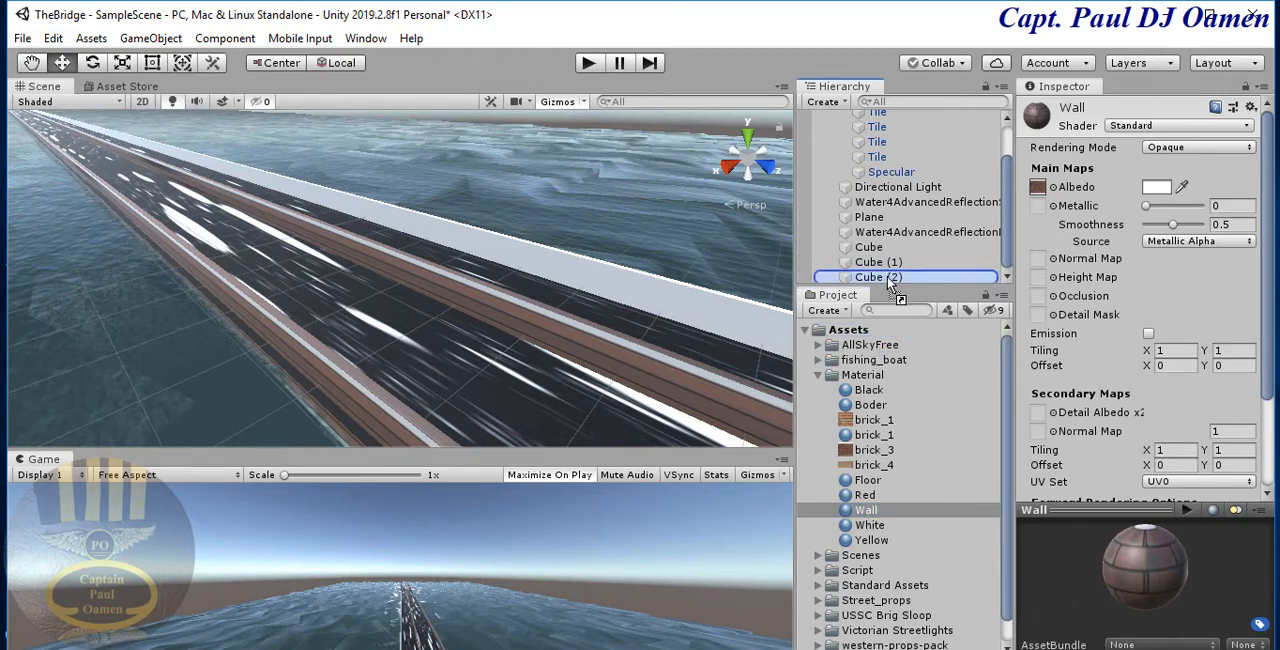
- Set the Wall material's main Y tiling to 16 and select the middle wall in the scene
click(1224, 352)
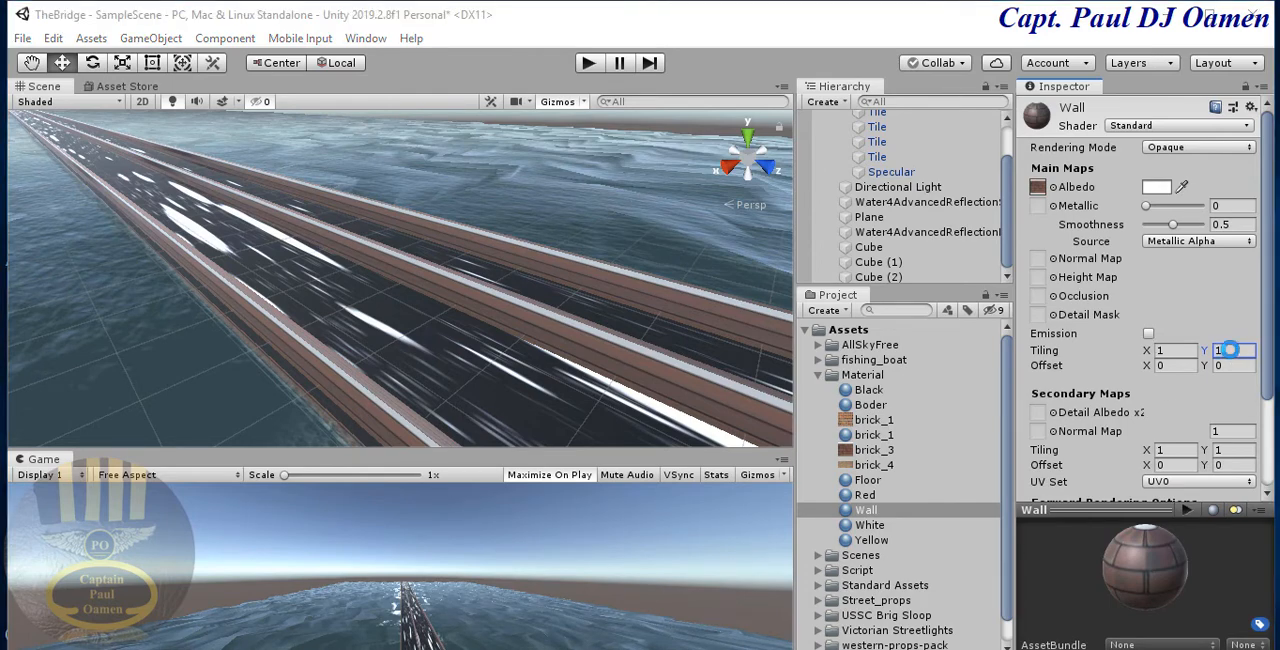
click(1059, 356)
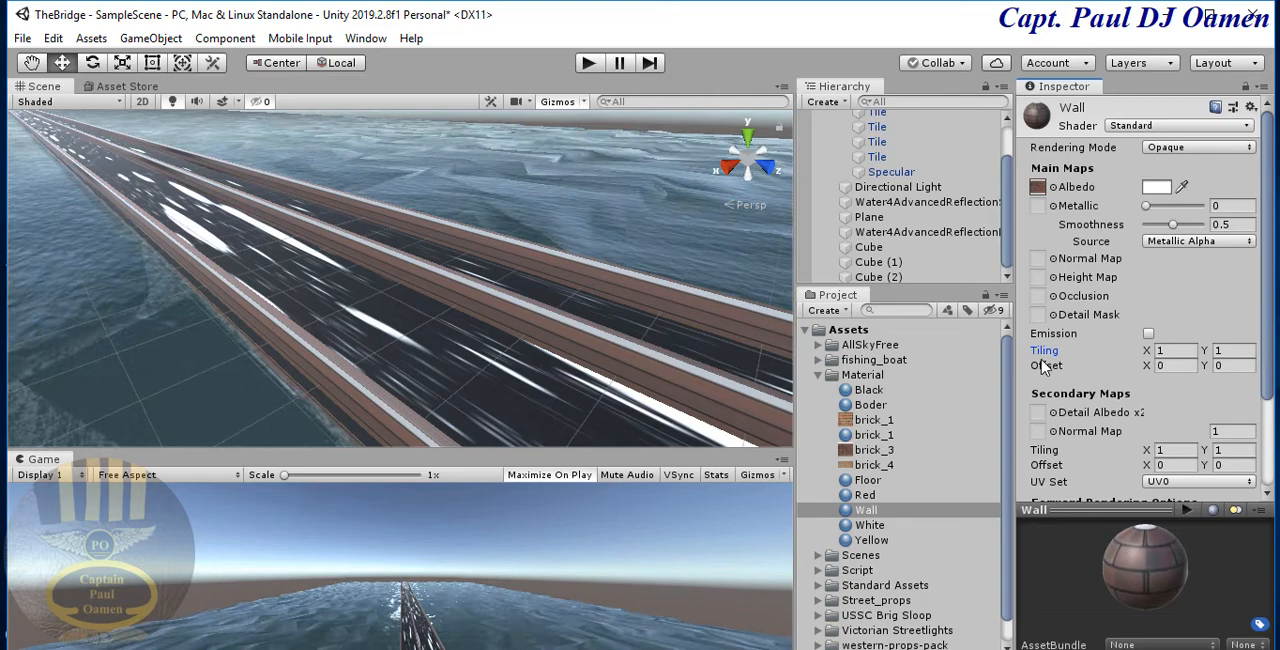
click(1226, 349)
text(16)
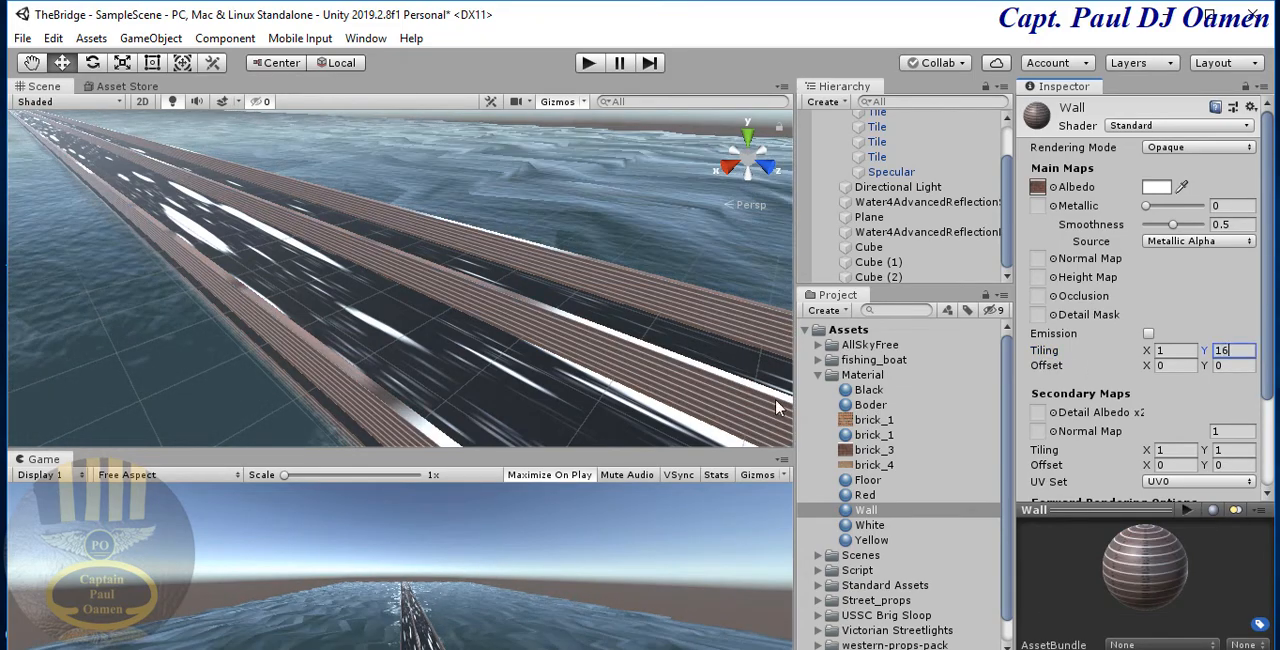
click(590, 322)
click(598, 307)
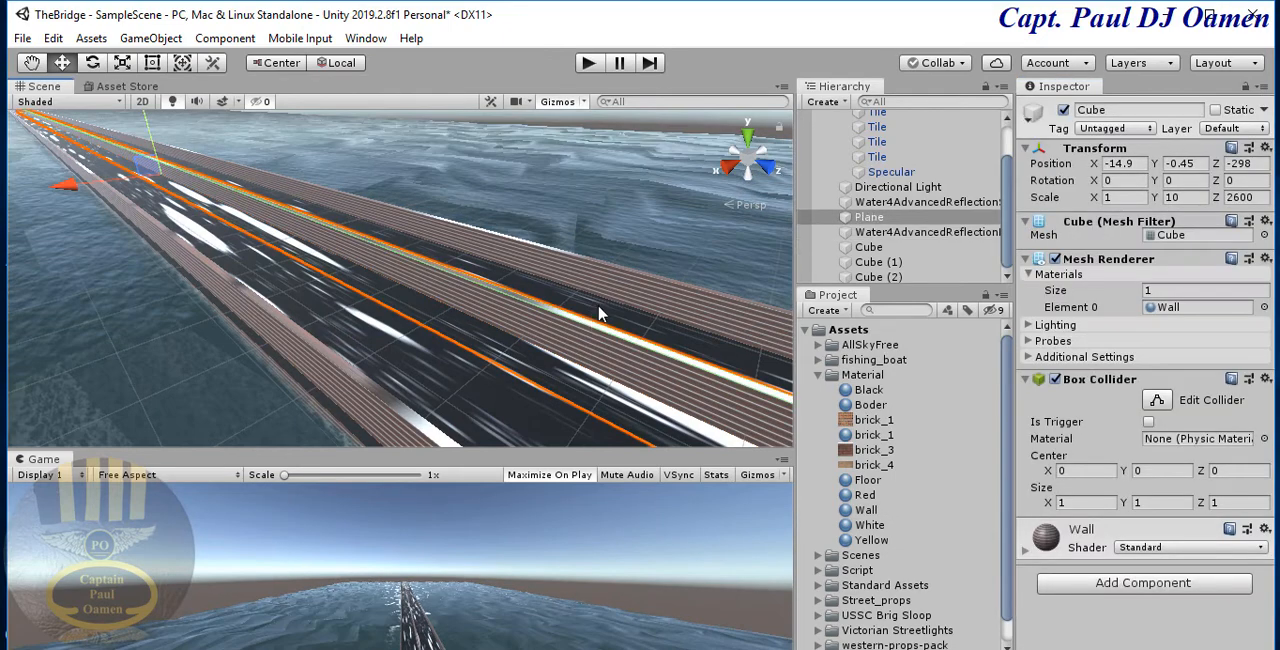
- Run the scene in play mode to check the textured bridge walls, and stop it again
click(590, 64)
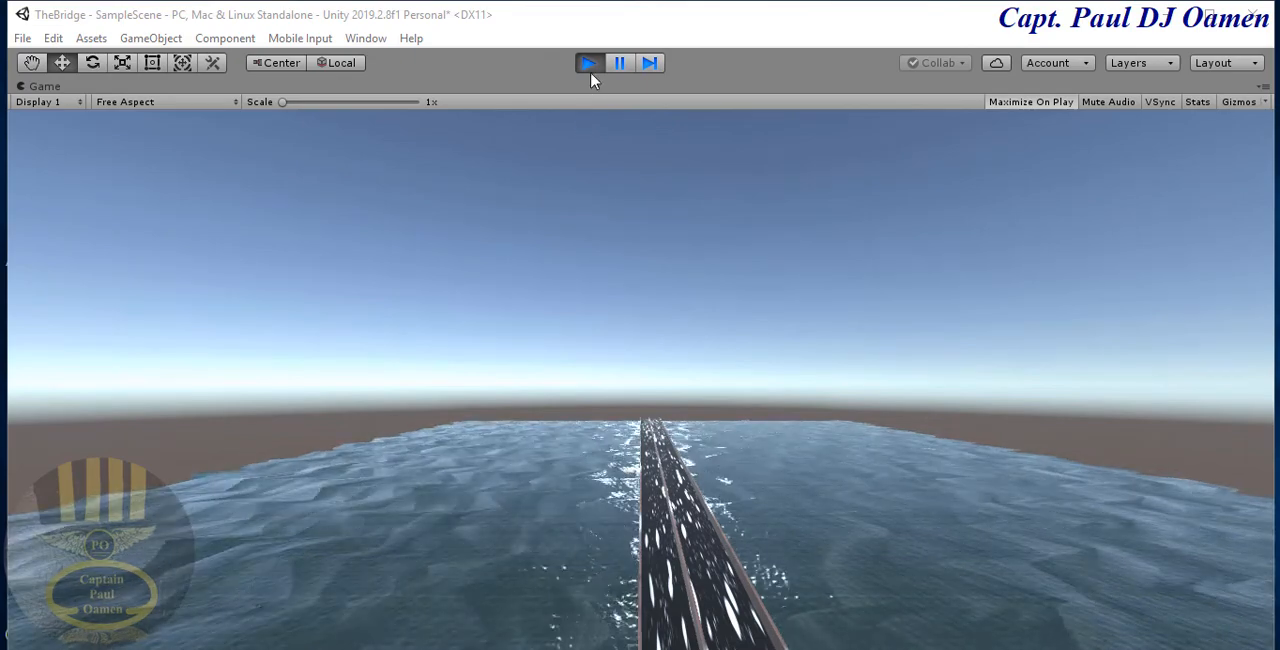
click(592, 70)
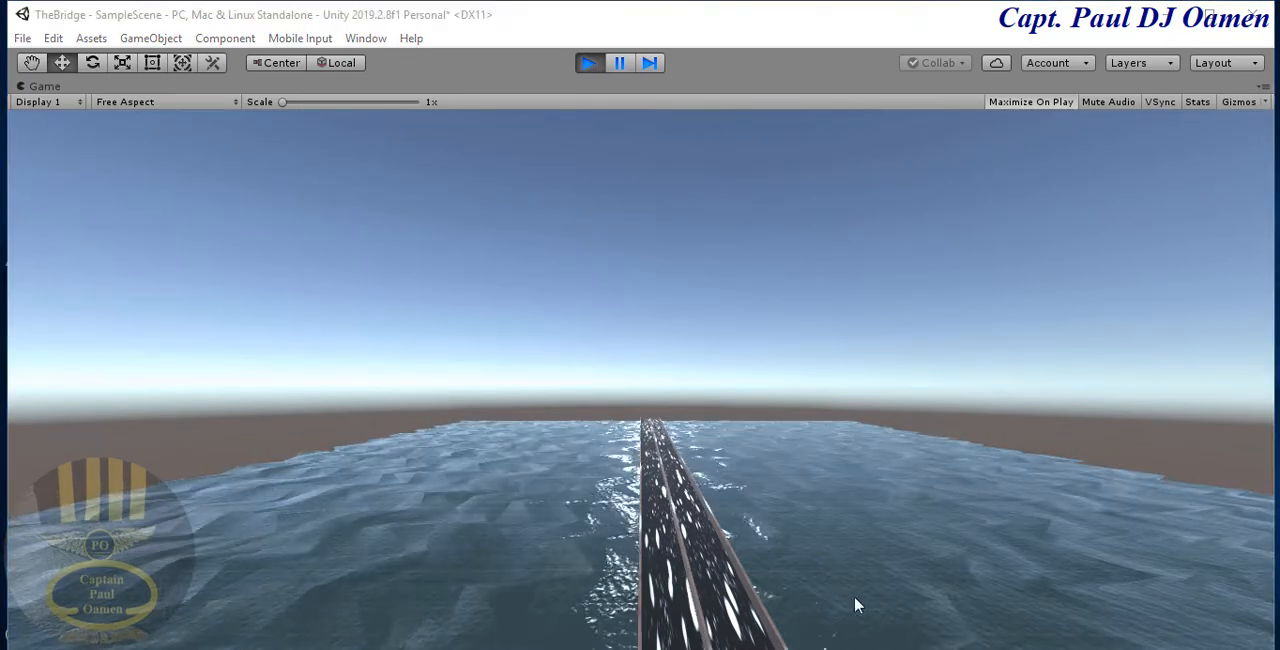
click(590, 63)
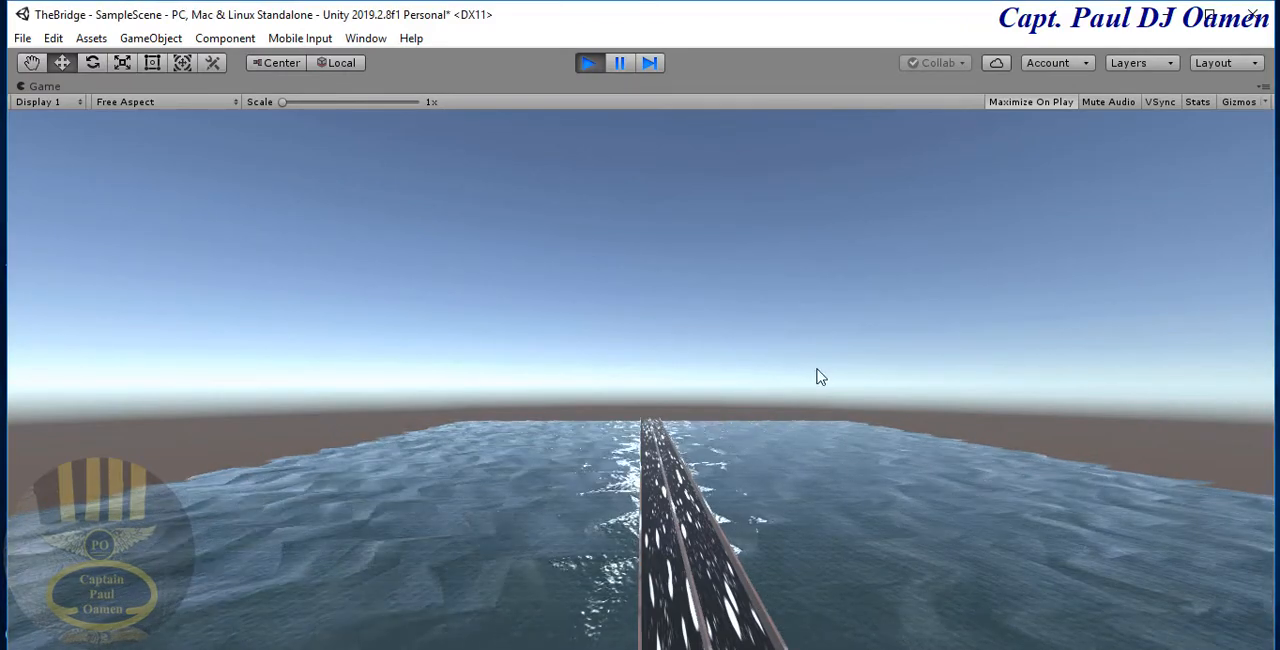
click(590, 63)
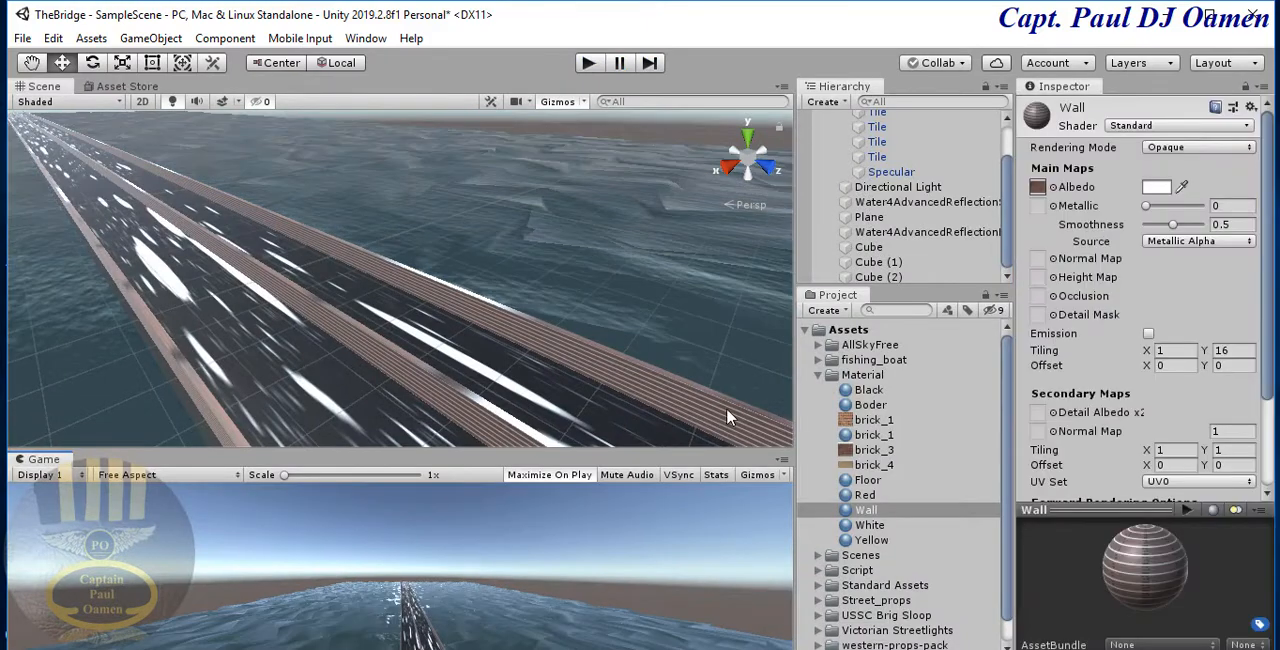
- Try main Y tiling values of 8 and 4 on the Wall material and settle on 6
click(721, 410)
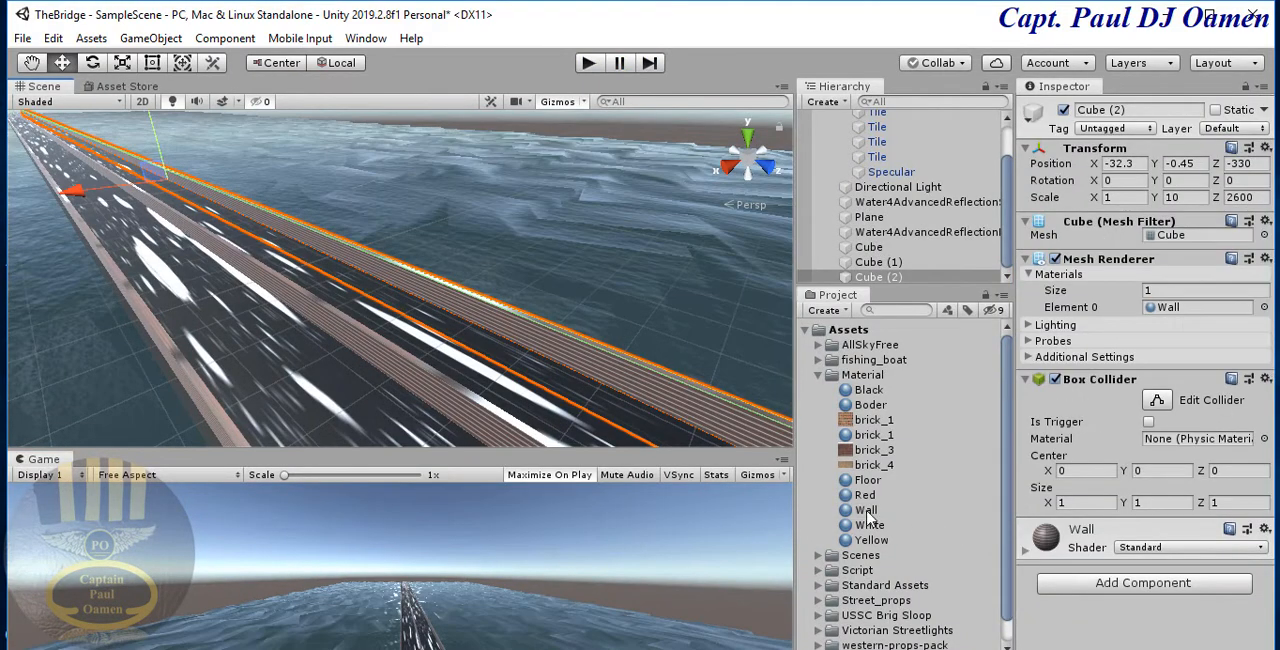
click(866, 511)
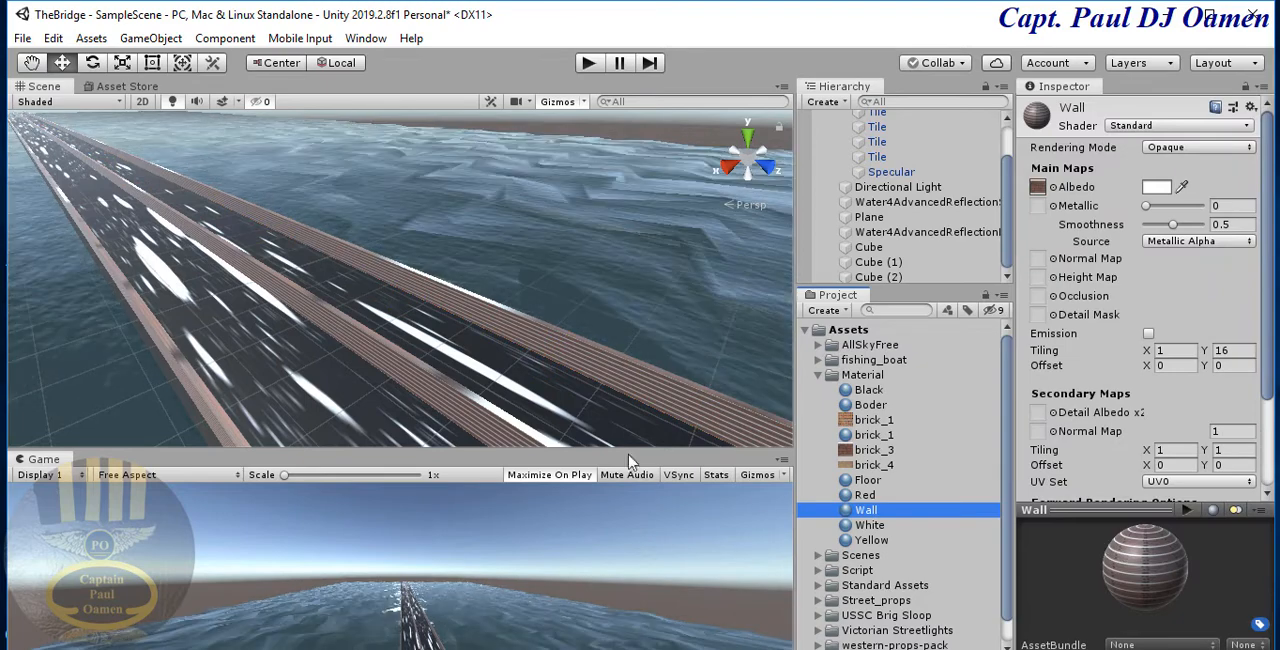
click(1236, 357)
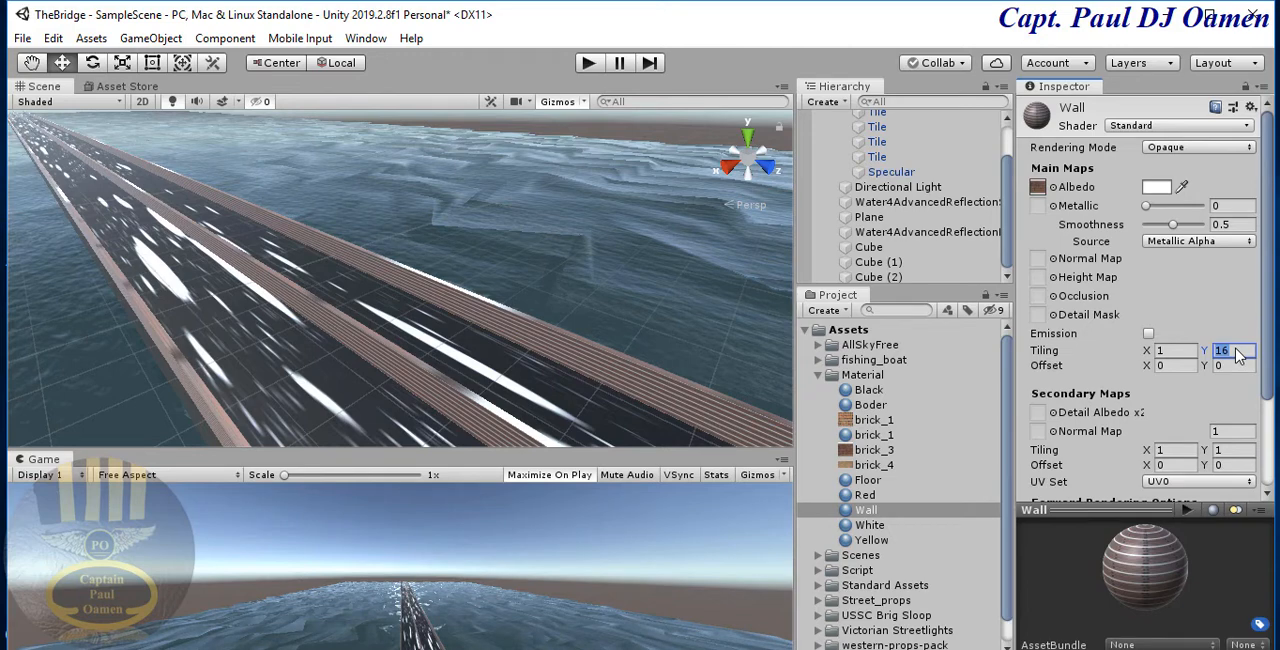
text(8)
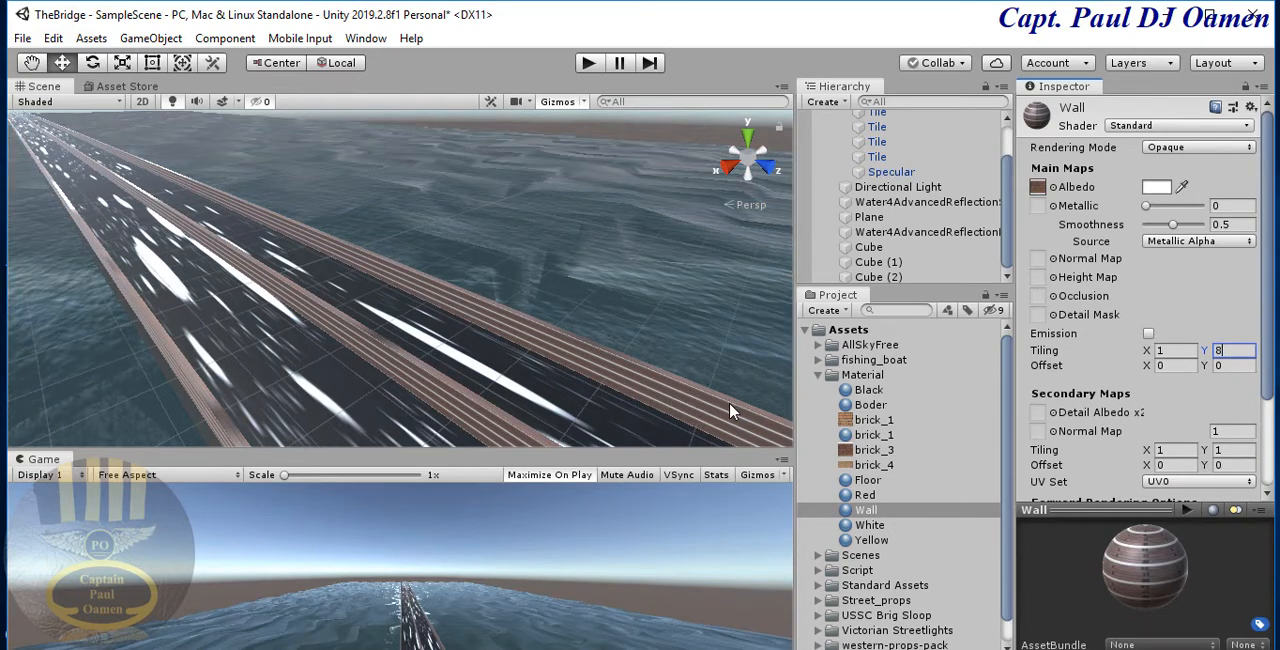
key(BackSpace)
text(4)
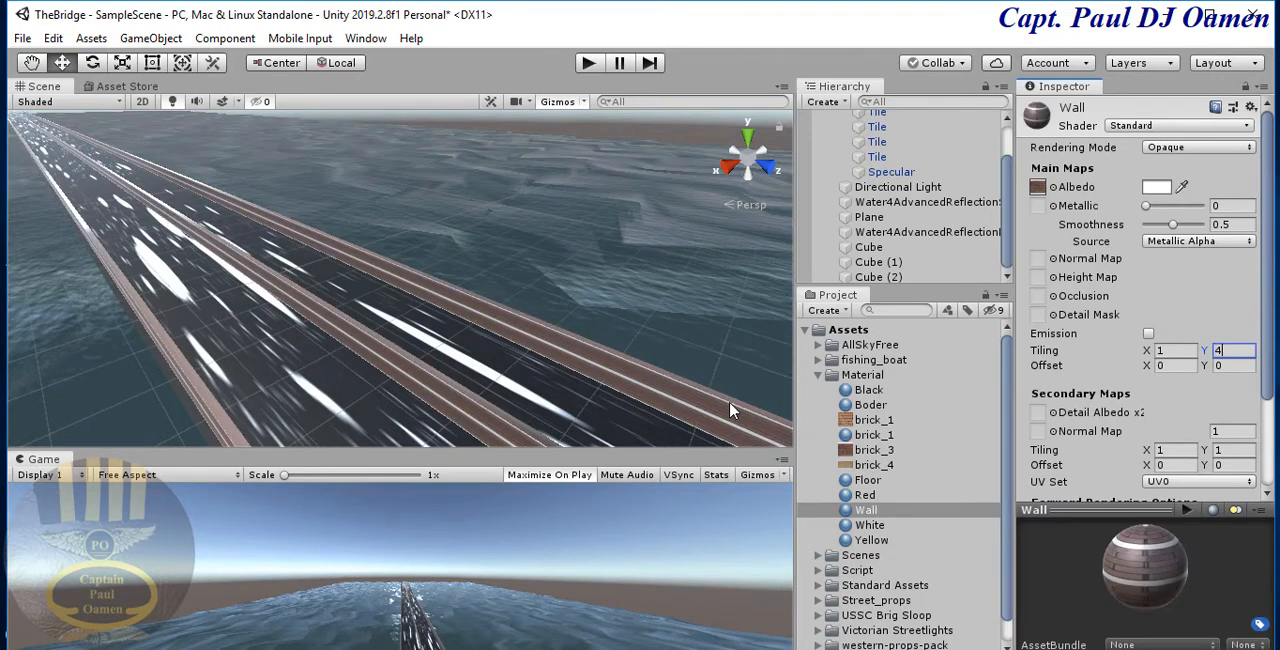
key(BackSpace)
text(6)
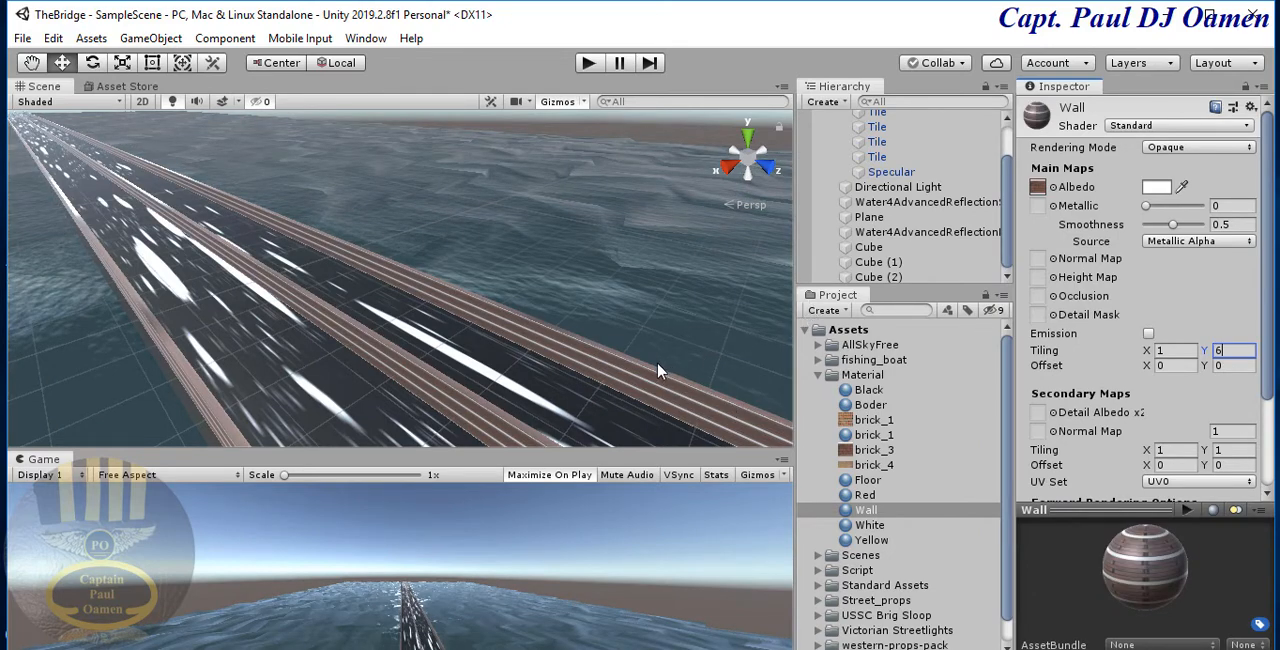
- Examine the brick texture on the bridge walls and the road surface from close up in the scene
click(650, 288)
scroll(600, 263, up, 2)
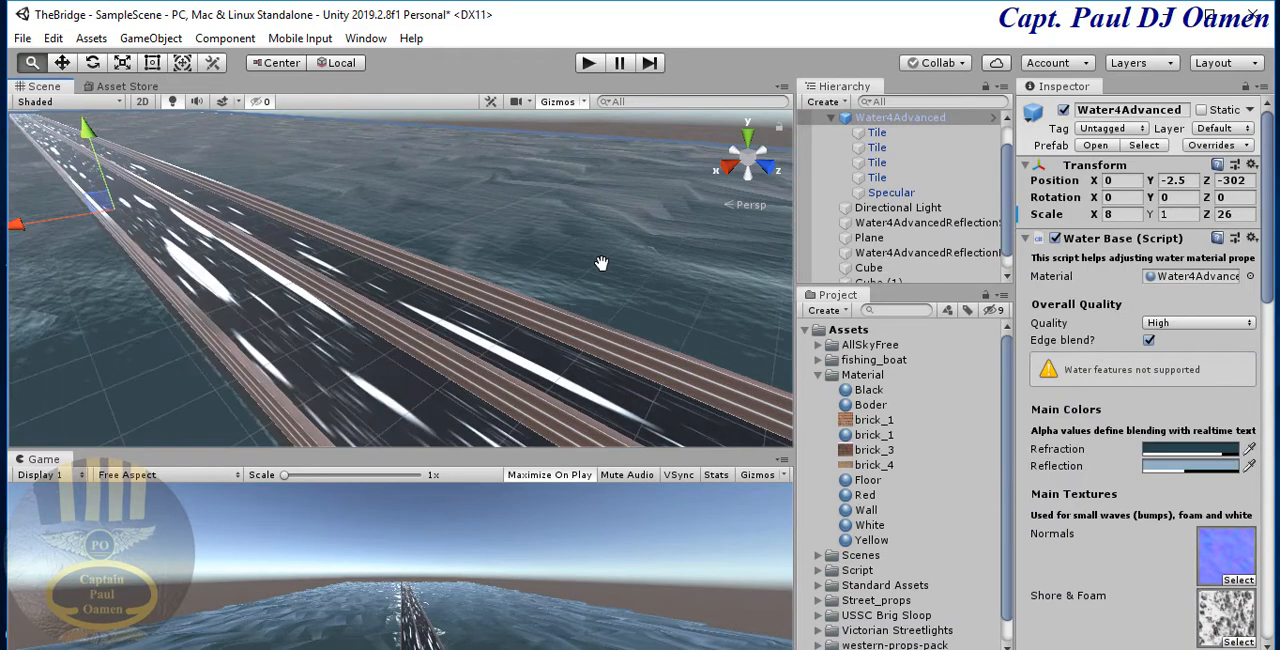
scroll(600, 263, down, 3)
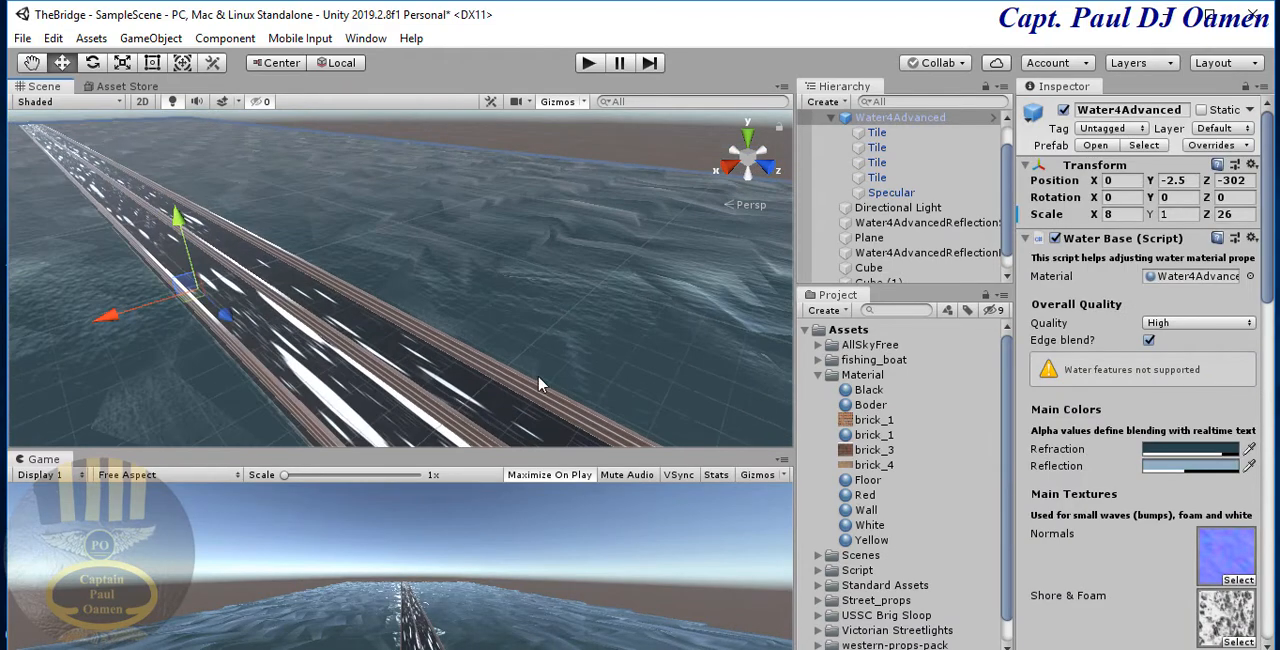
middle_drag(540, 384, 487, 268)
middle_drag(655, 335, 458, 222)
scroll(458, 222, up, 2)
scroll(458, 222, up, 2)
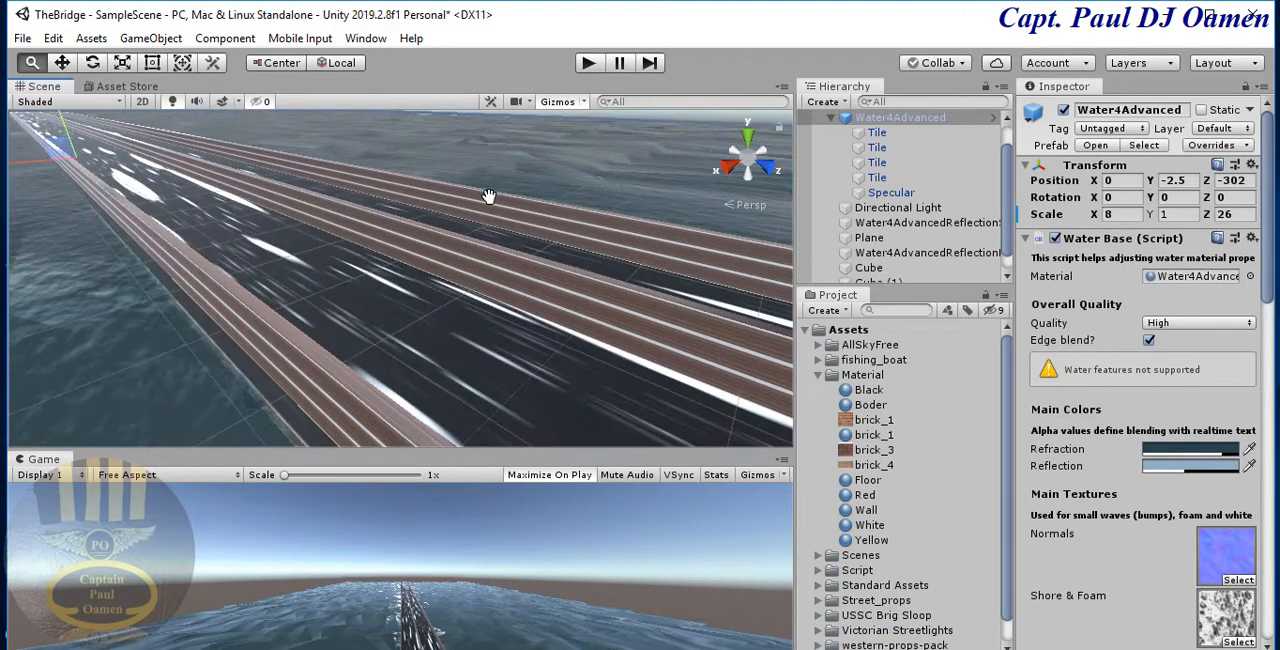
middle_drag(568, 197, 400, 199)
scroll(466, 194, up, 2)
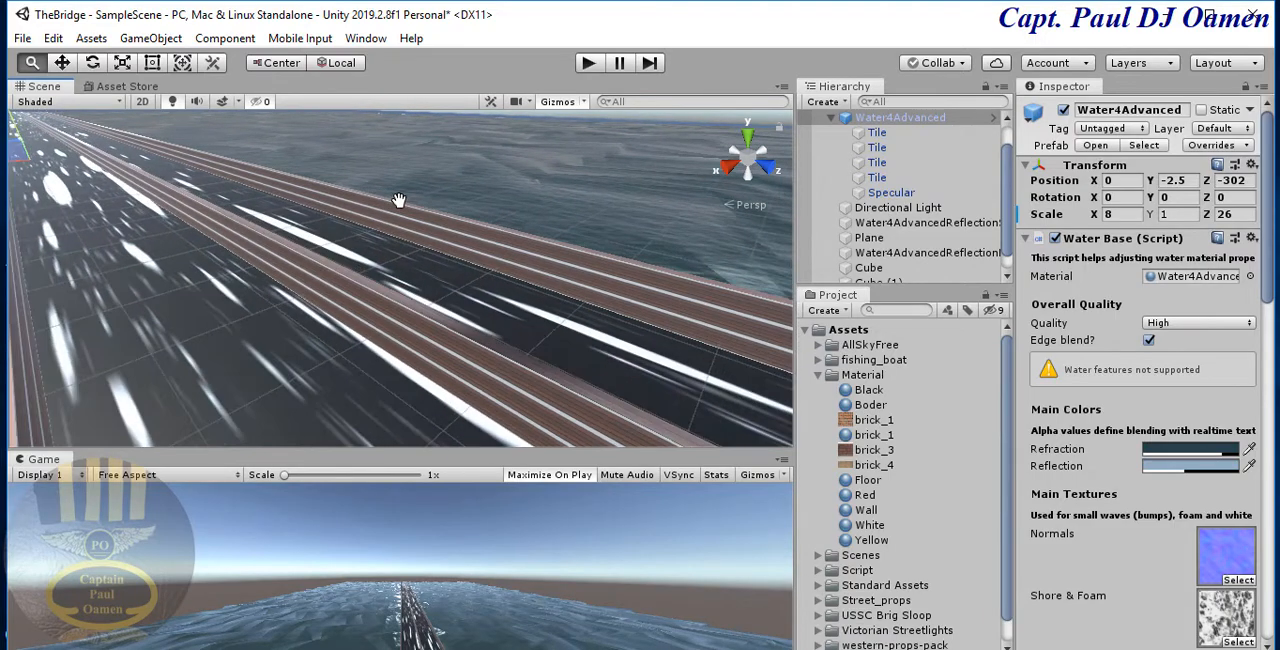
middle_drag(530, 200, 388, 193)
middle_drag(486, 340, 390, 314)
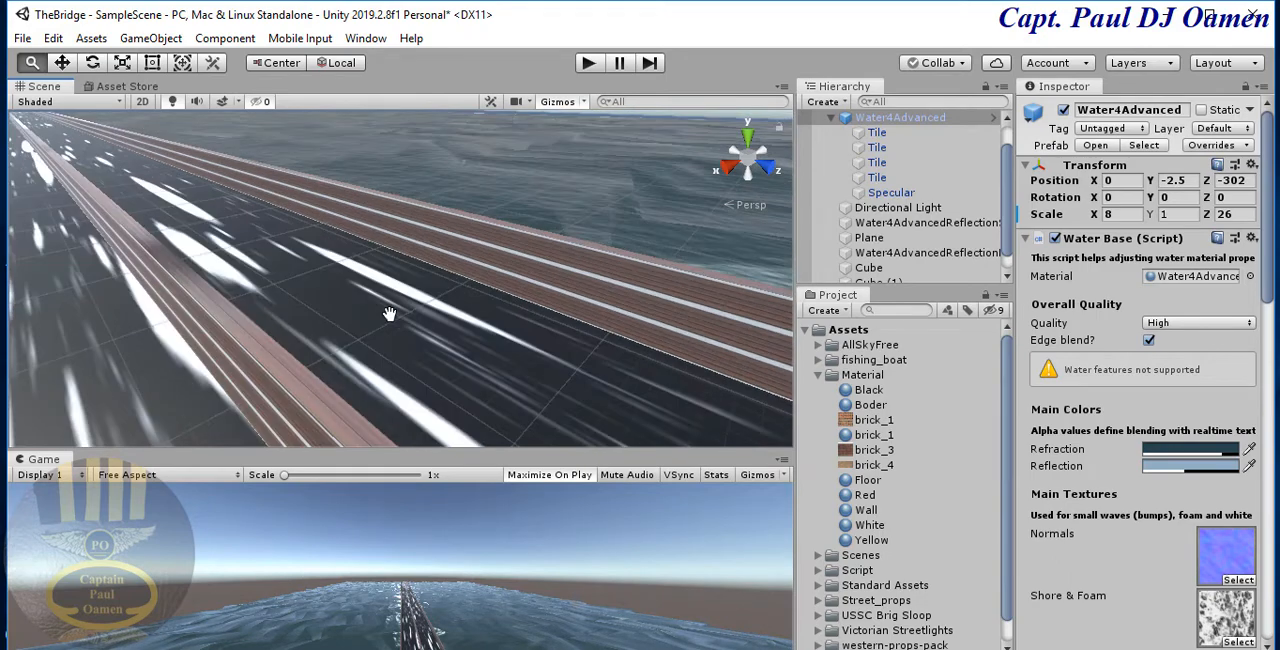
click(449, 346)
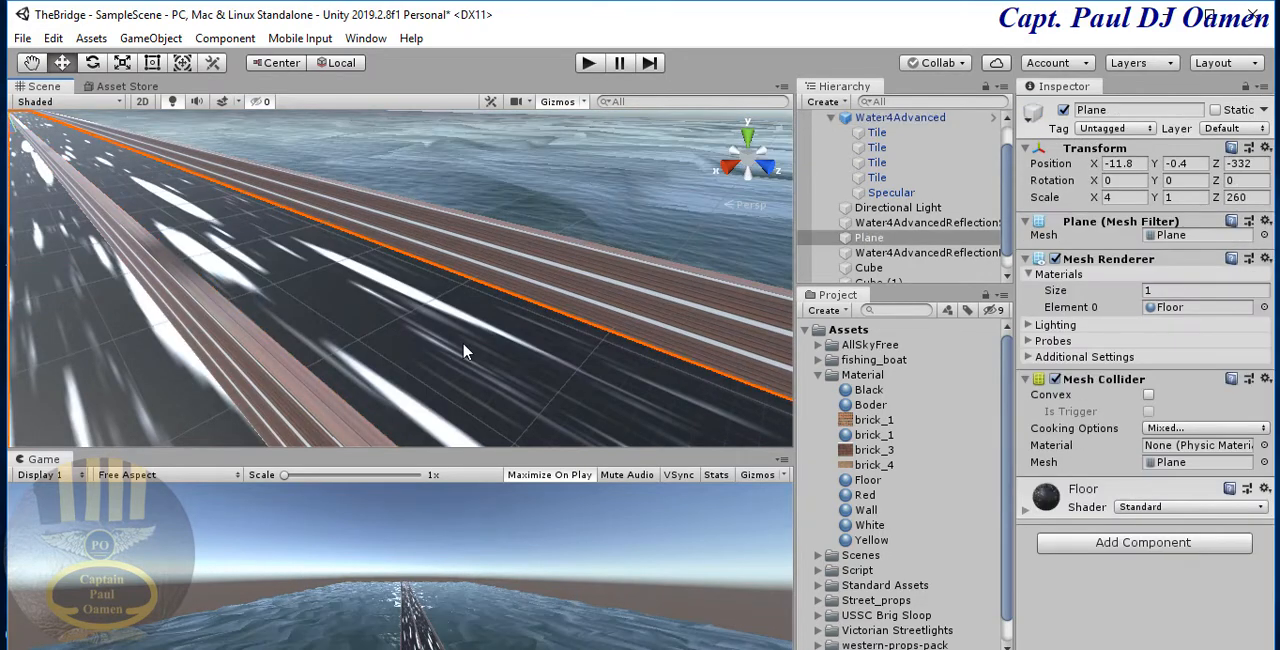
- Collapse the Material folder in the project assets and expand Standard Assets down to the contents of its Vehicles folder
scroll(1007, 430, down, 1)
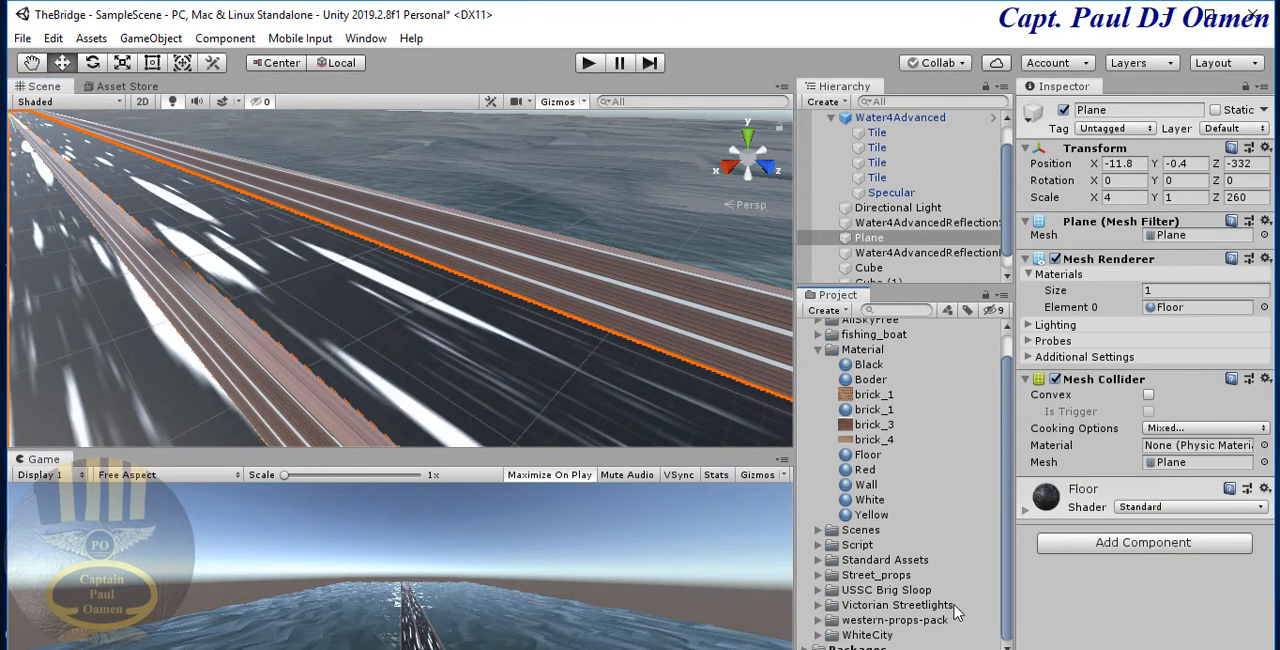
scroll(1010, 393, up, 1)
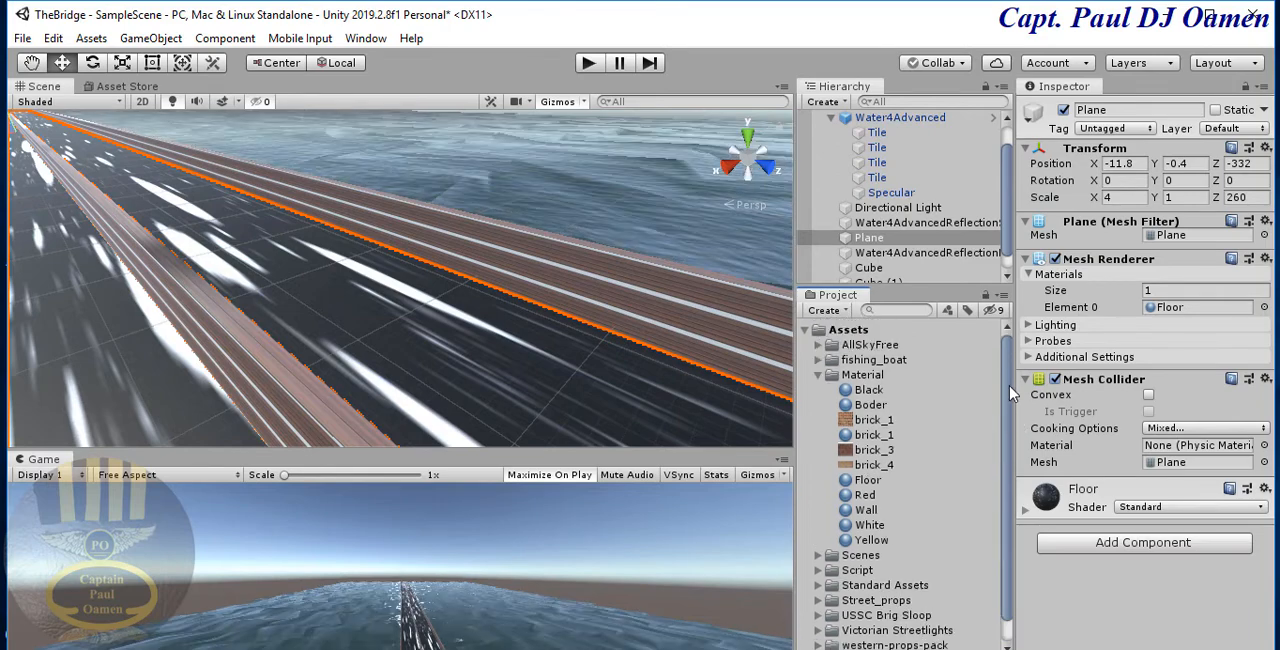
click(820, 375)
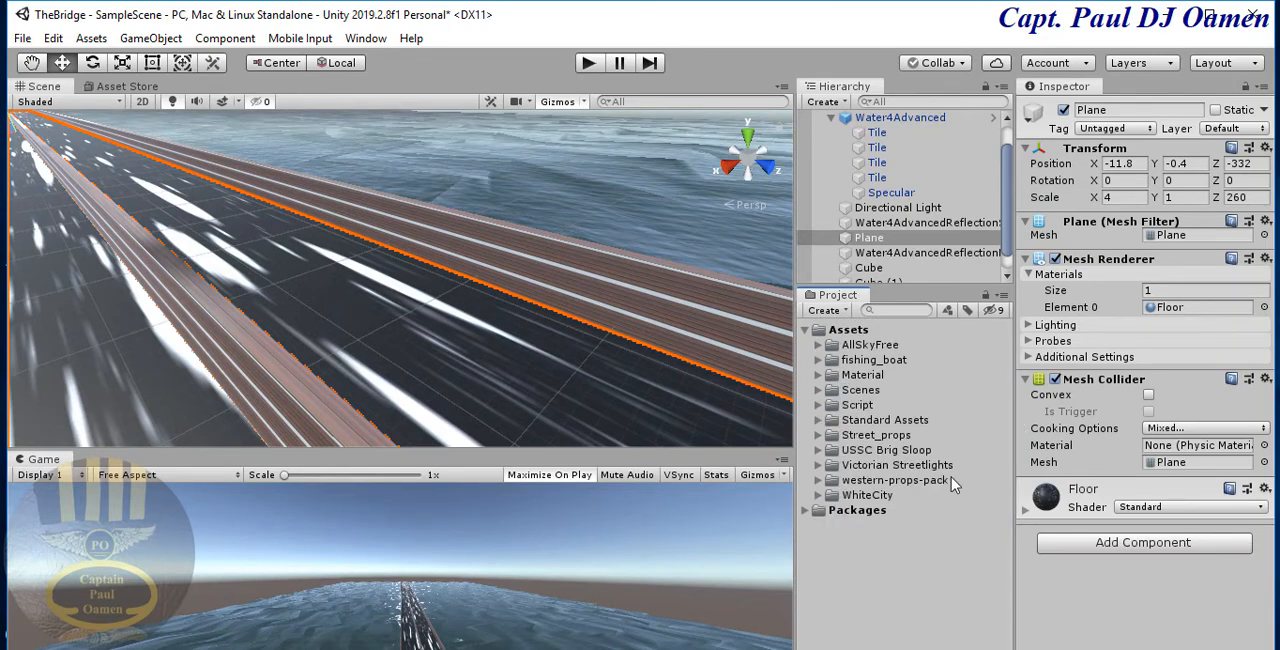
click(818, 420)
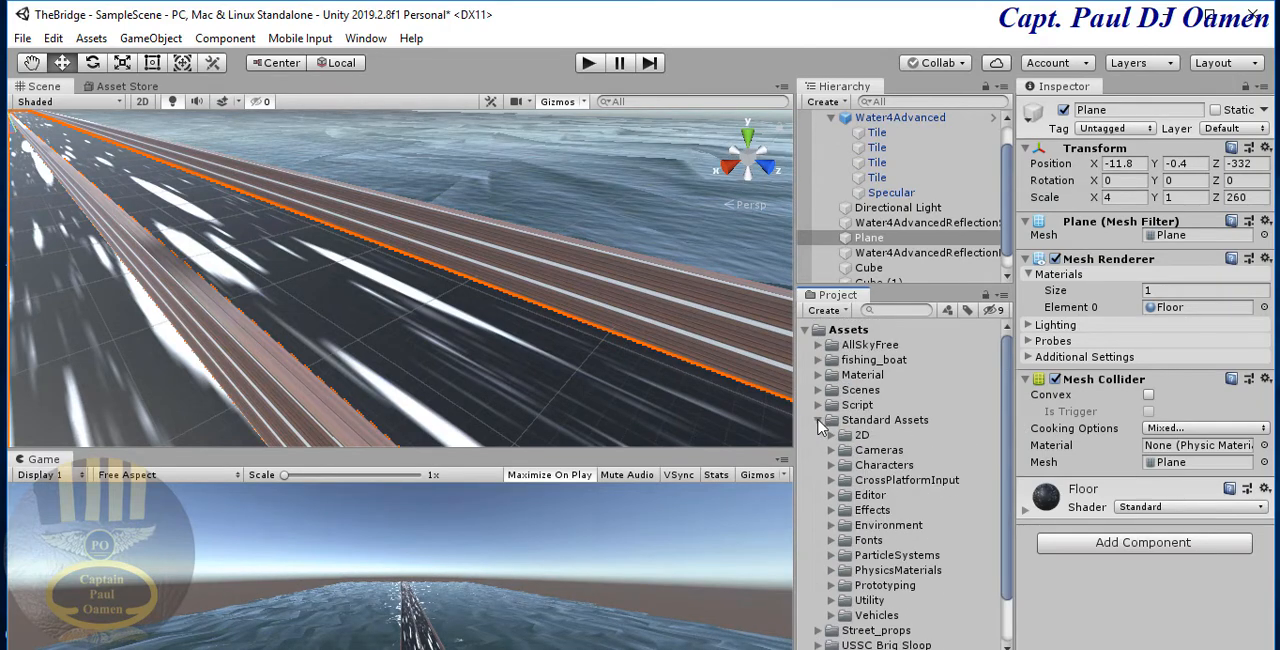
scroll(1010, 537, down, 2)
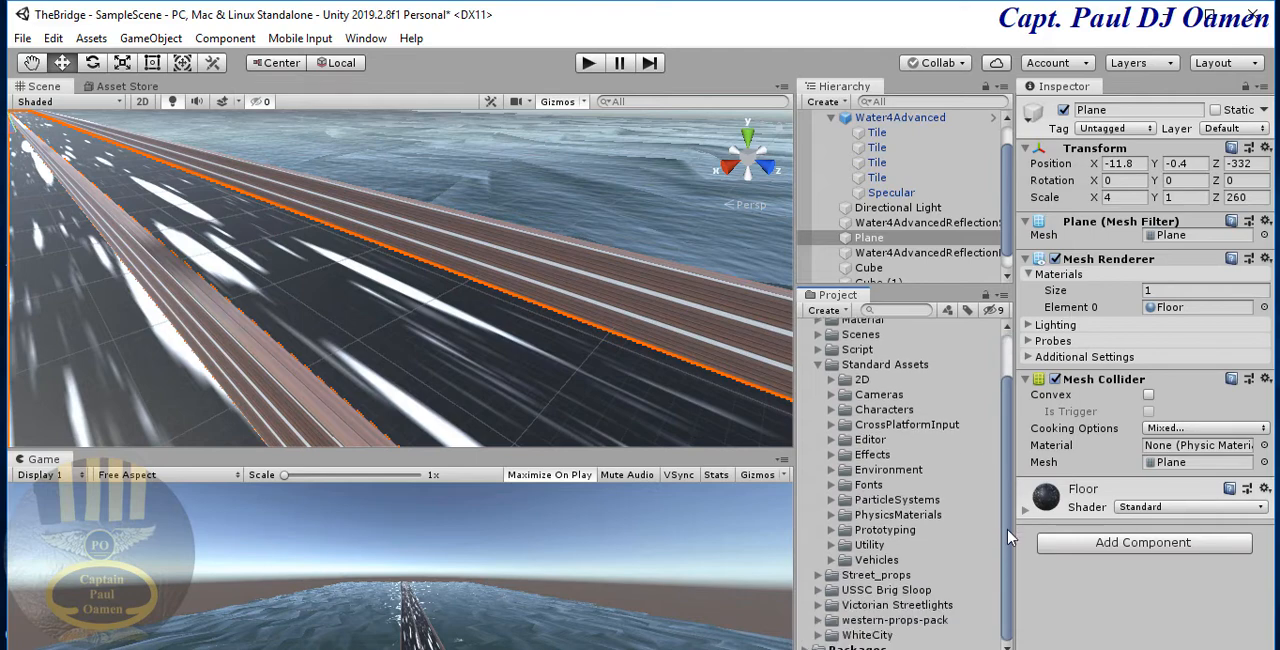
click(860, 560)
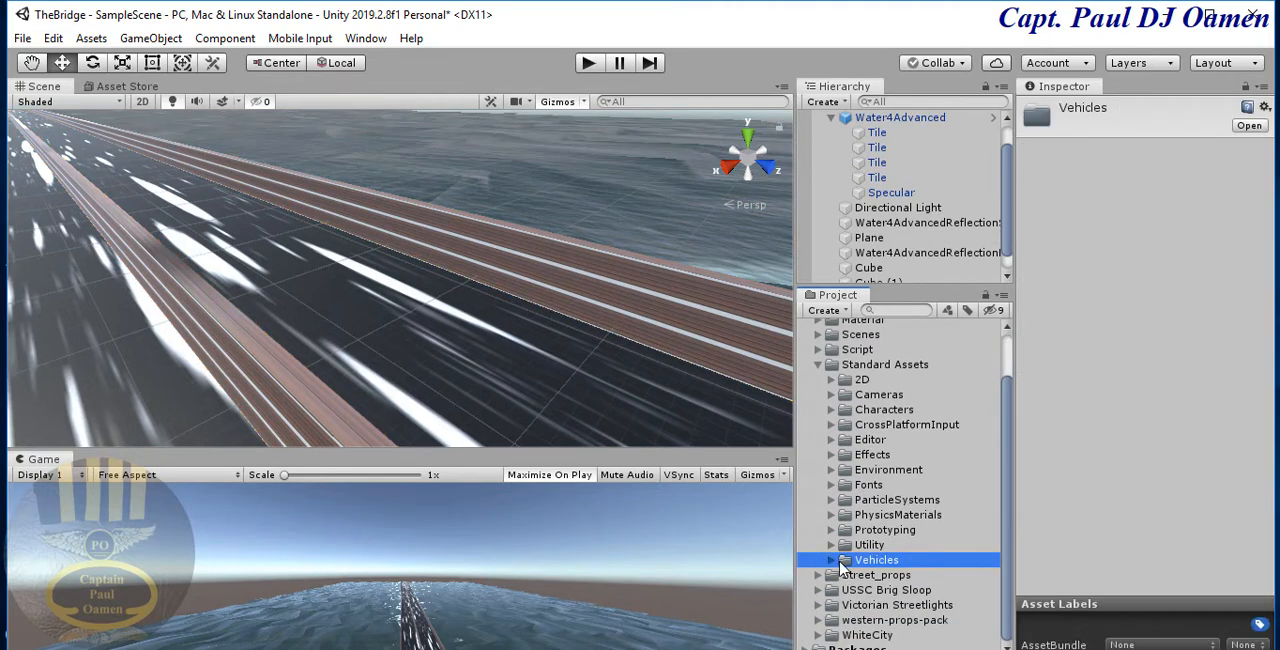
click(832, 561)
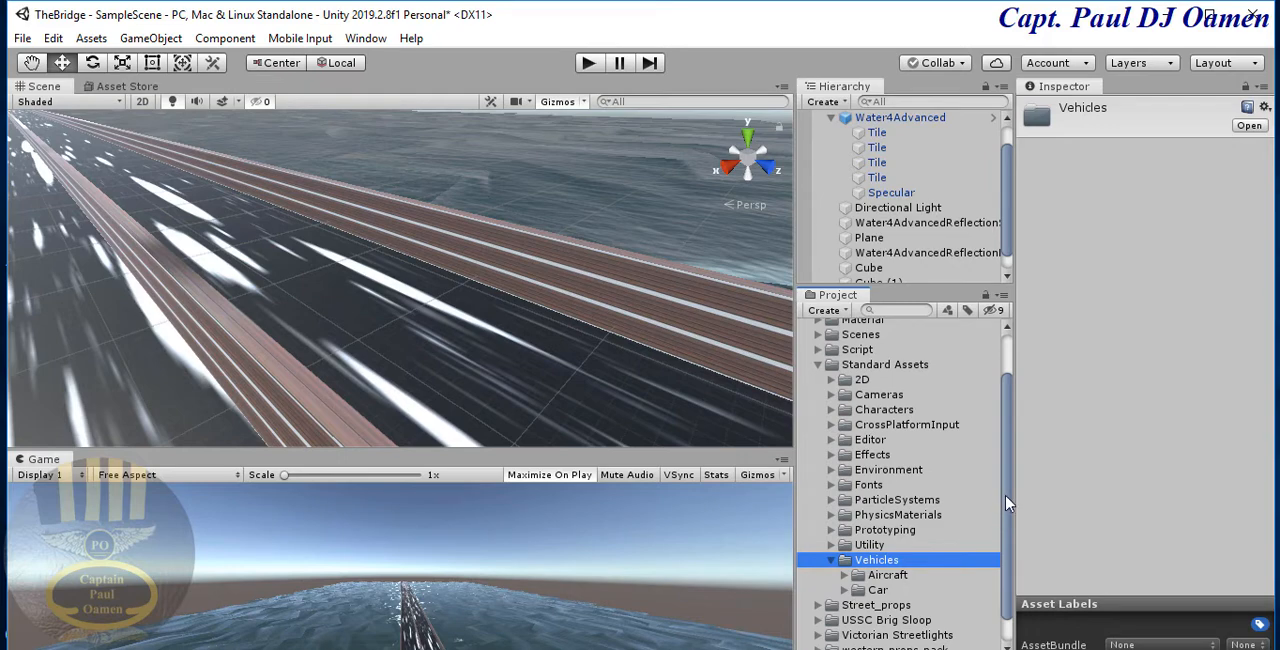
scroll(1007, 530, down, 1)
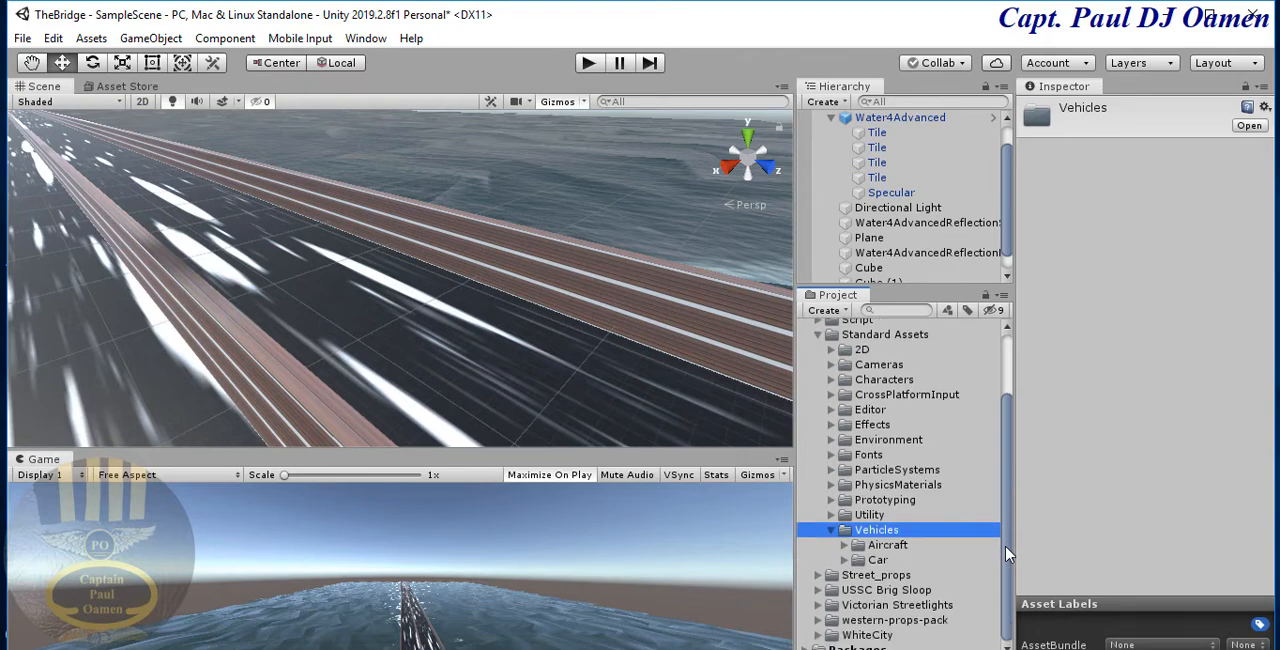
- Expand the Car folder and its Prefabs subfolder, and place the Car prefab on the road between the brick walls
click(886, 336)
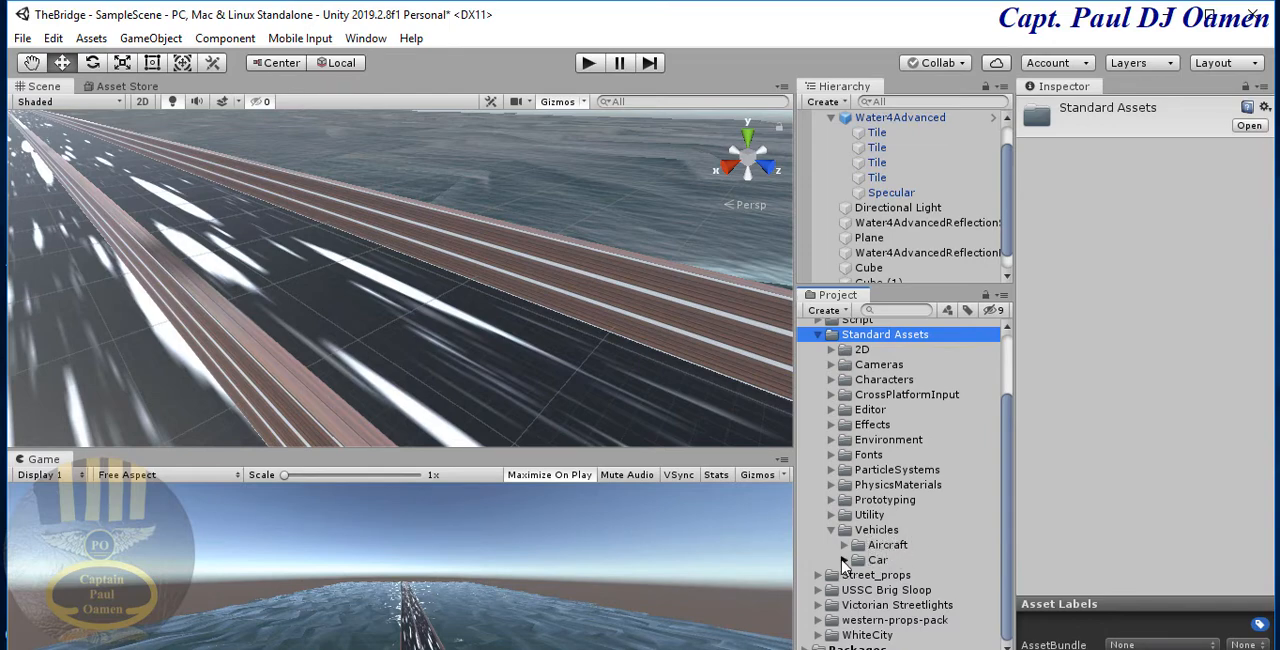
click(844, 560)
drag(1010, 503, 1010, 570)
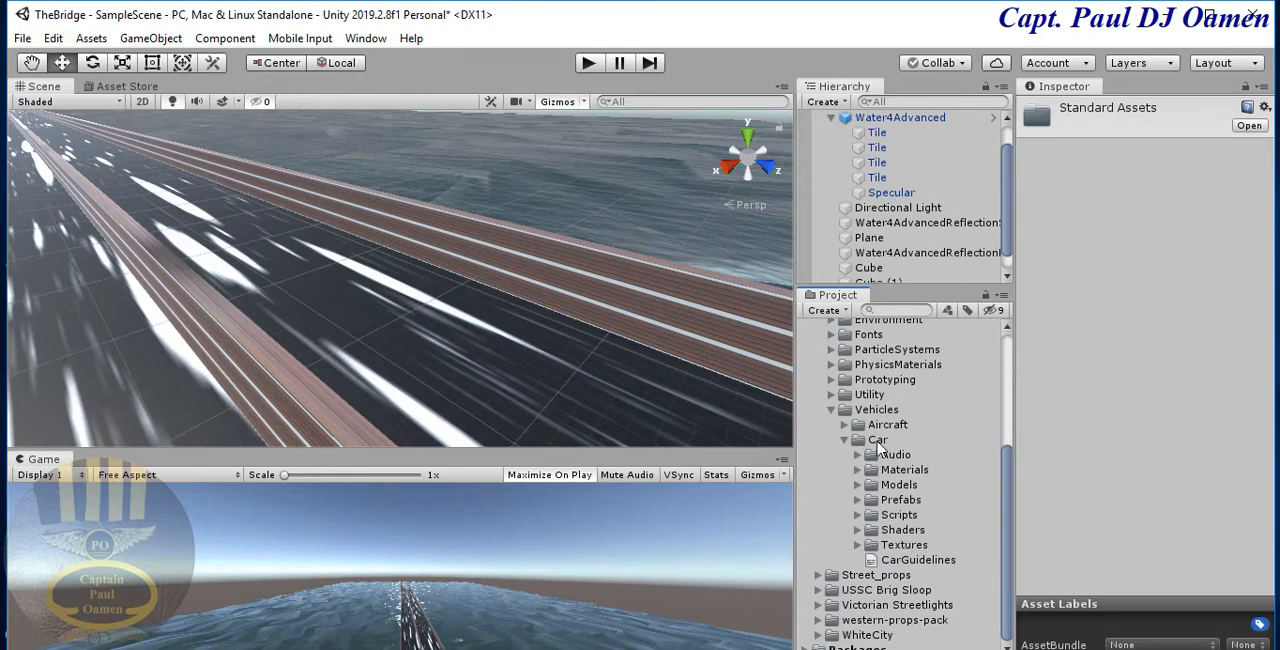
click(857, 500)
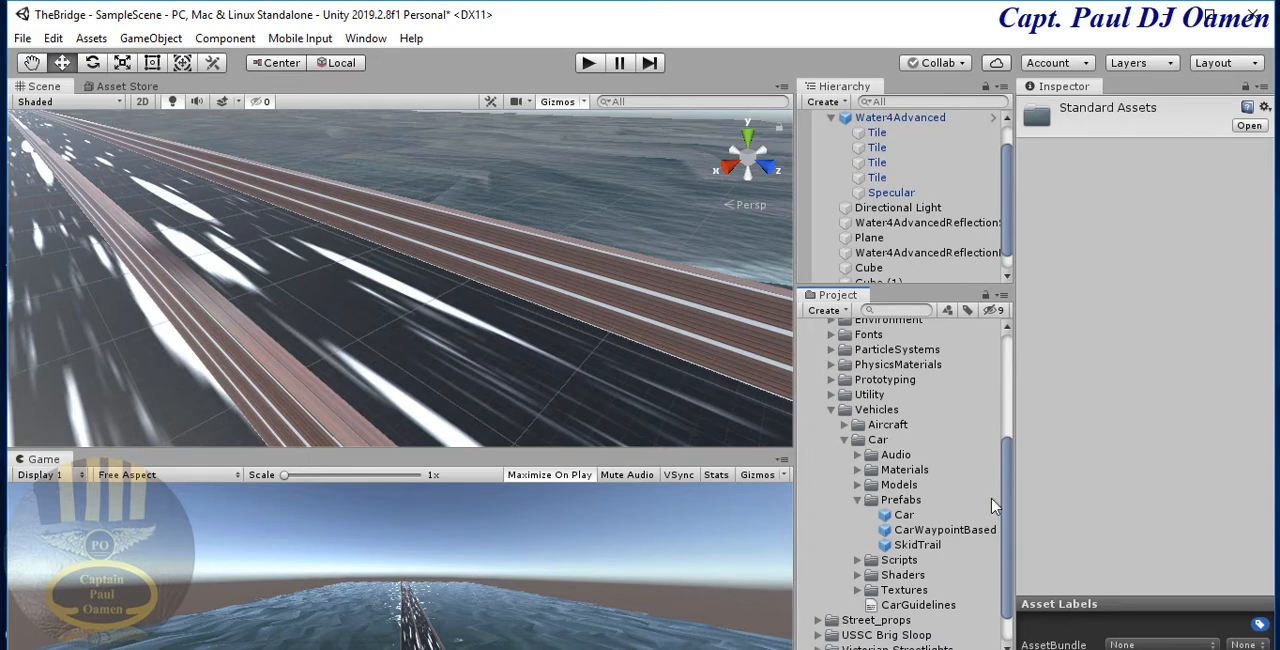
drag(906, 520, 456, 355)
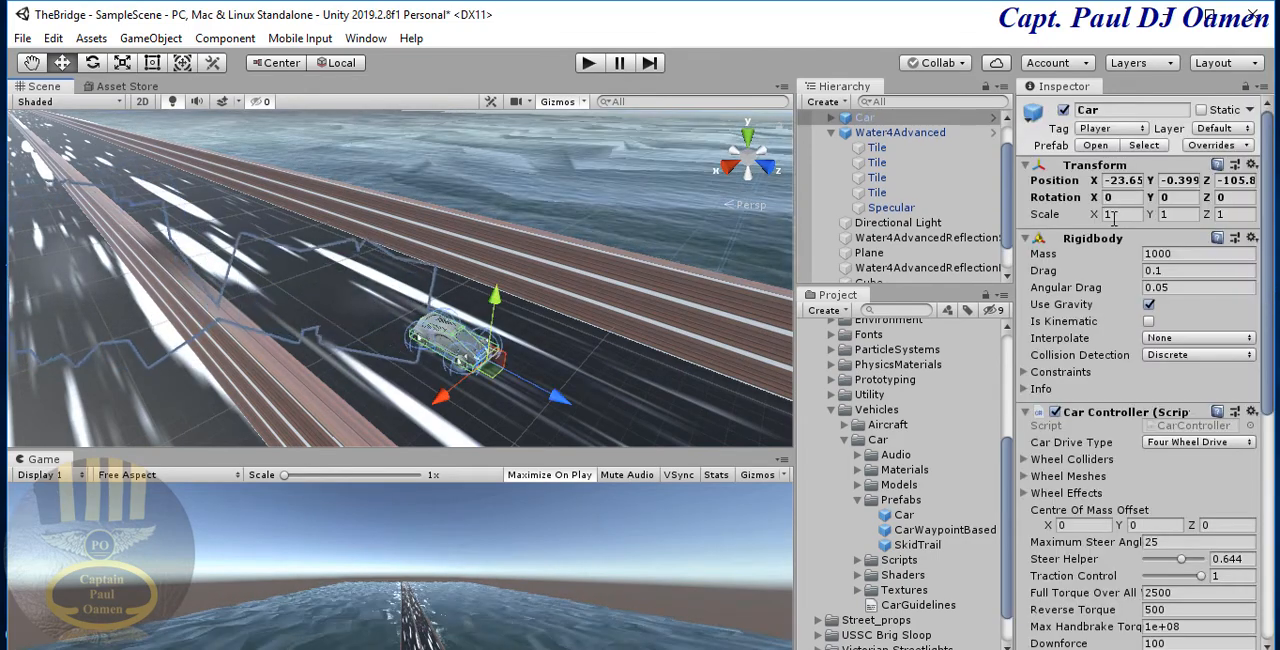
- Set the car's scale to X 2, Y 3 and Z 2
click(1127, 217)
text(2)
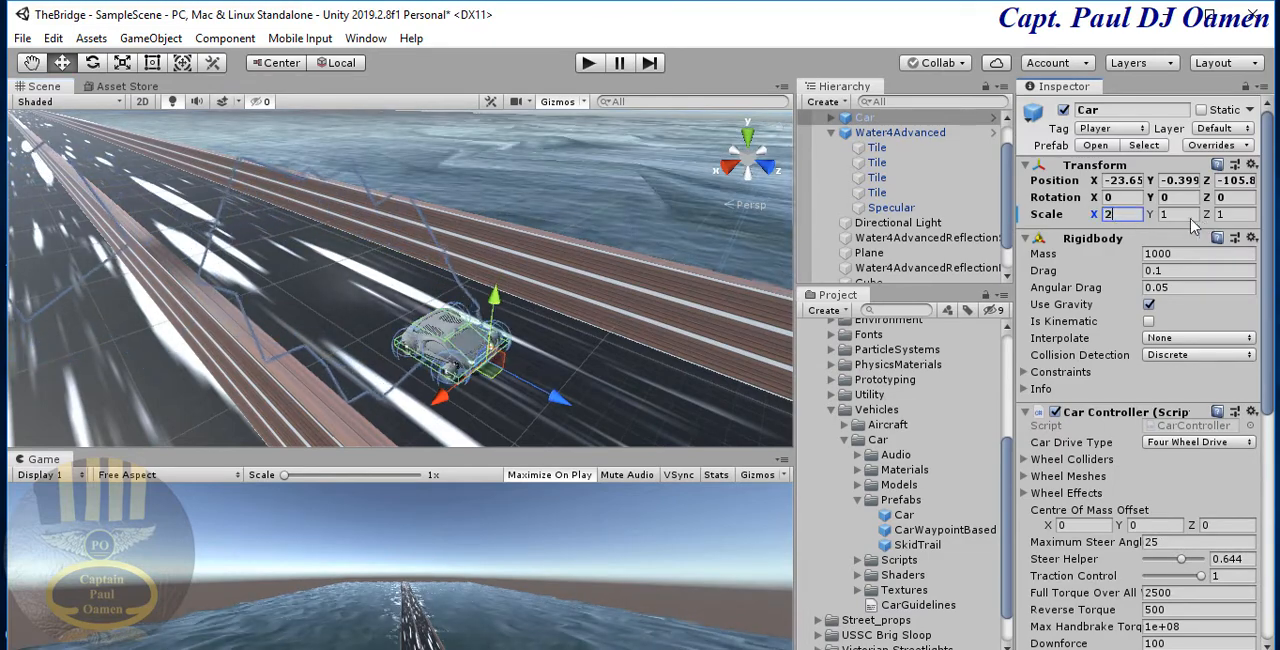
click(1195, 214)
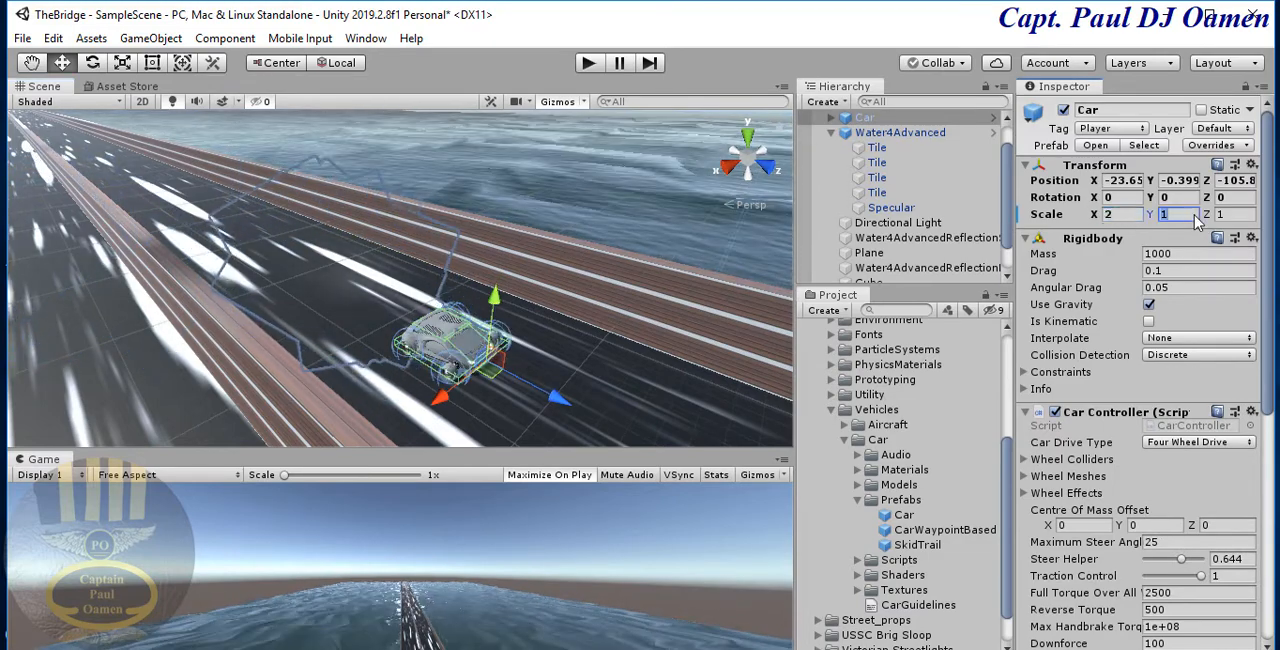
text(3)
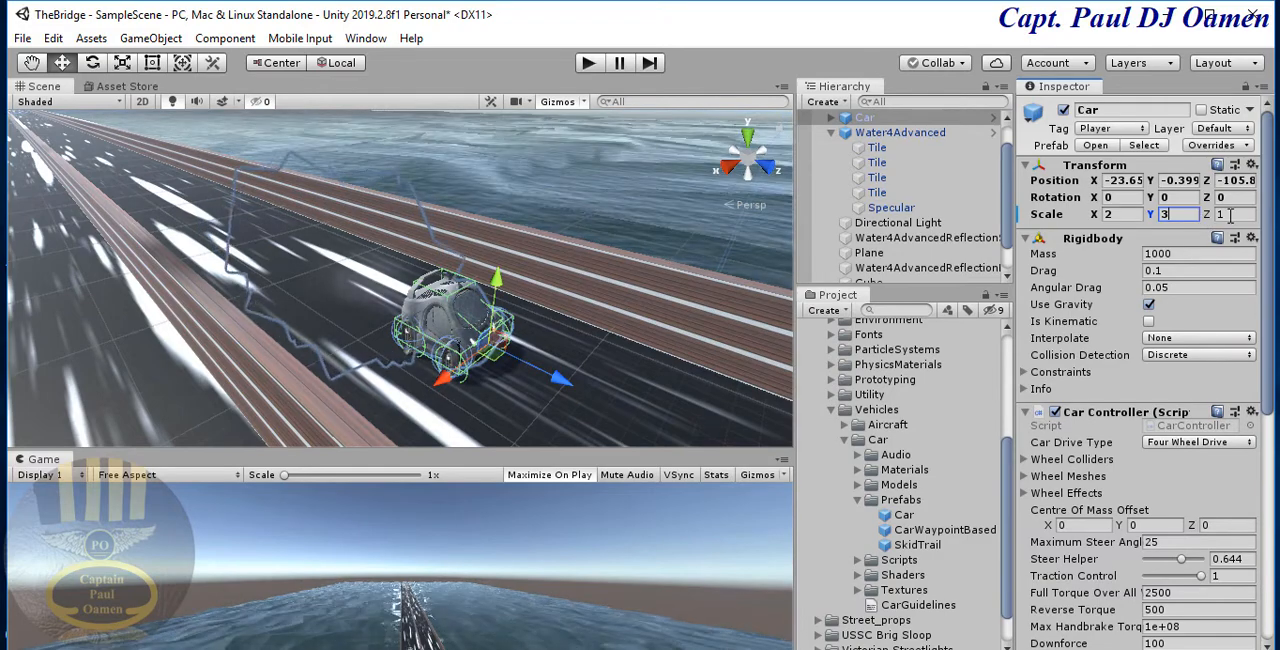
click(1232, 214)
text(2)
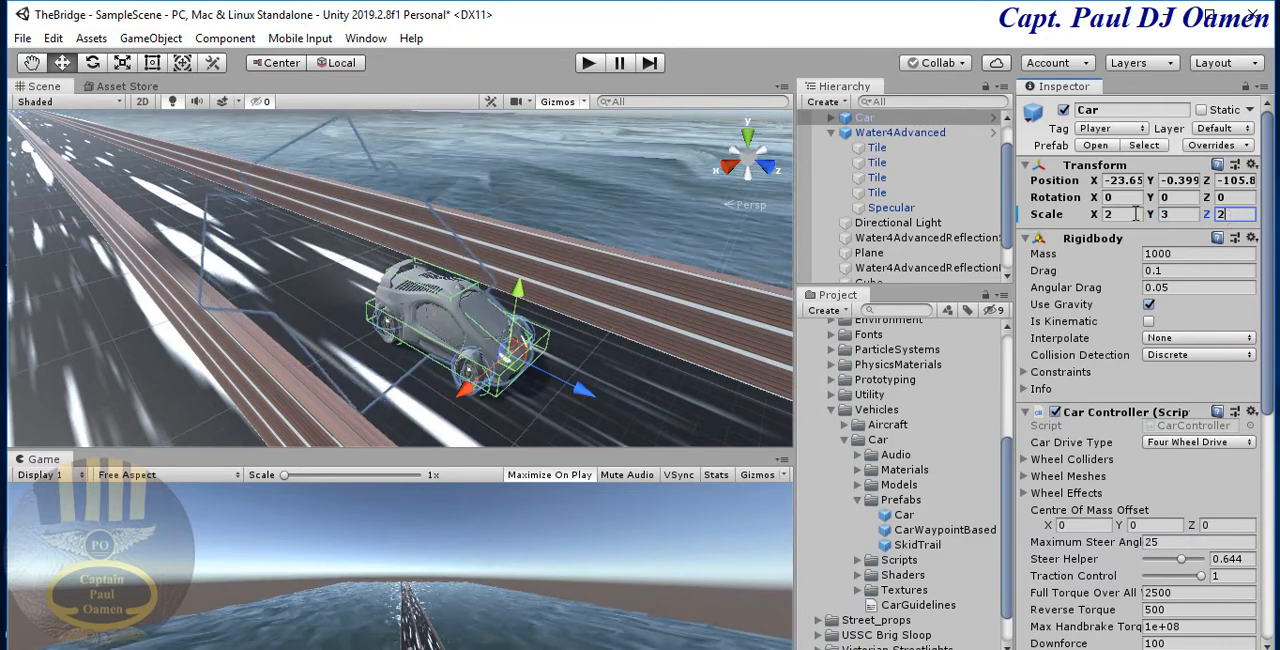
- Try a Y rotation of 180 on the car and undo it
click(1178, 203)
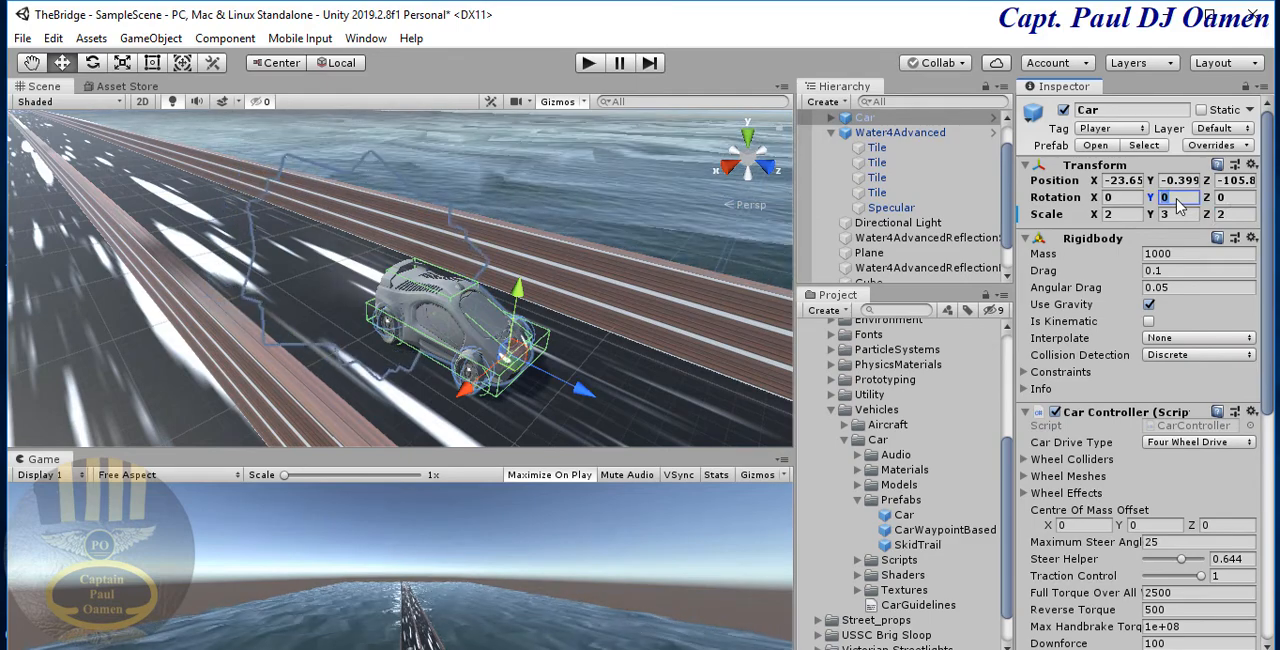
text(180)
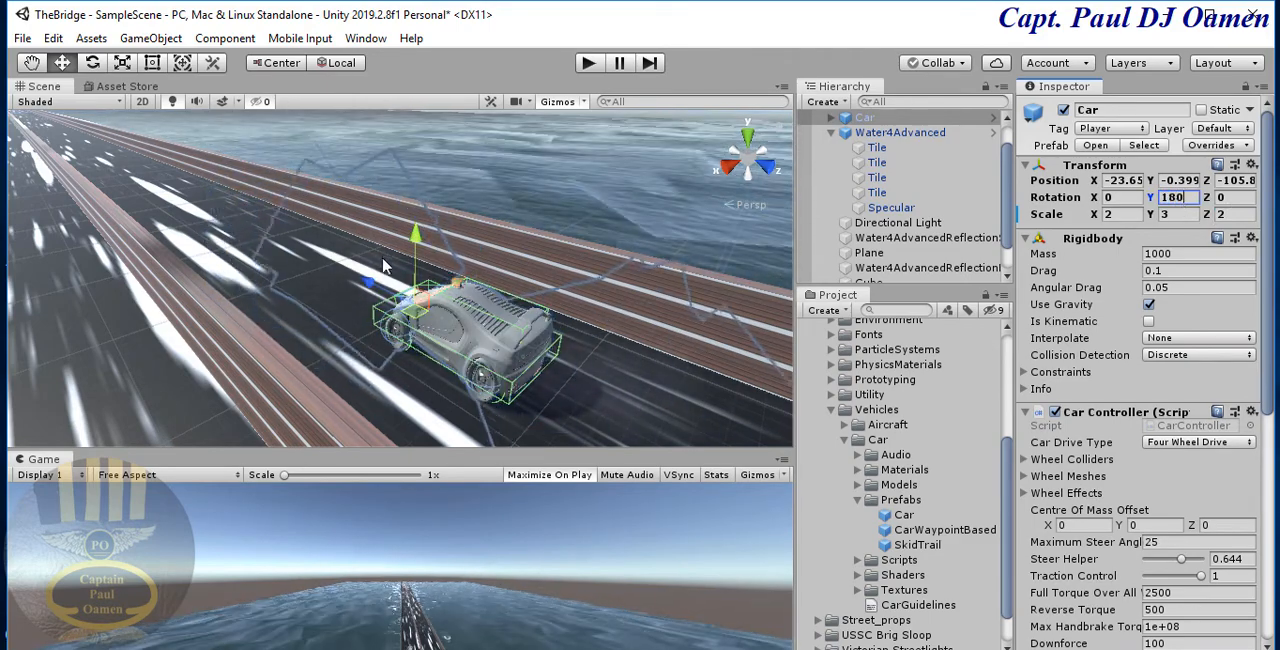
click(510, 298)
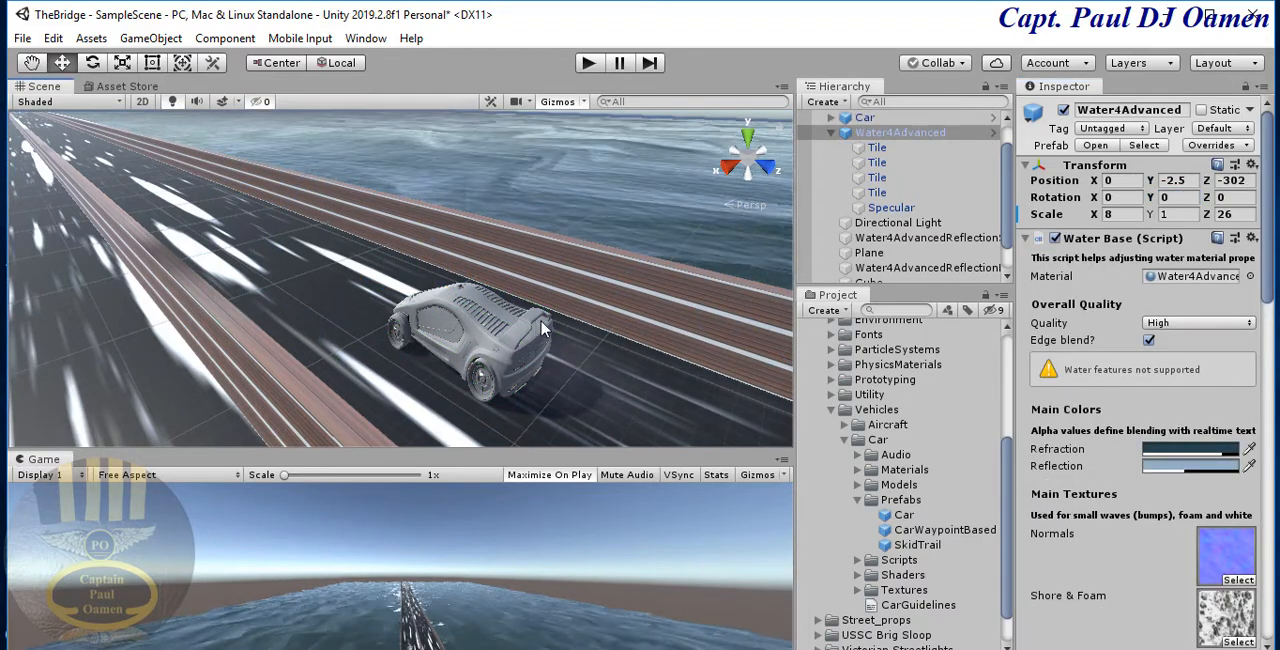
click(543, 329)
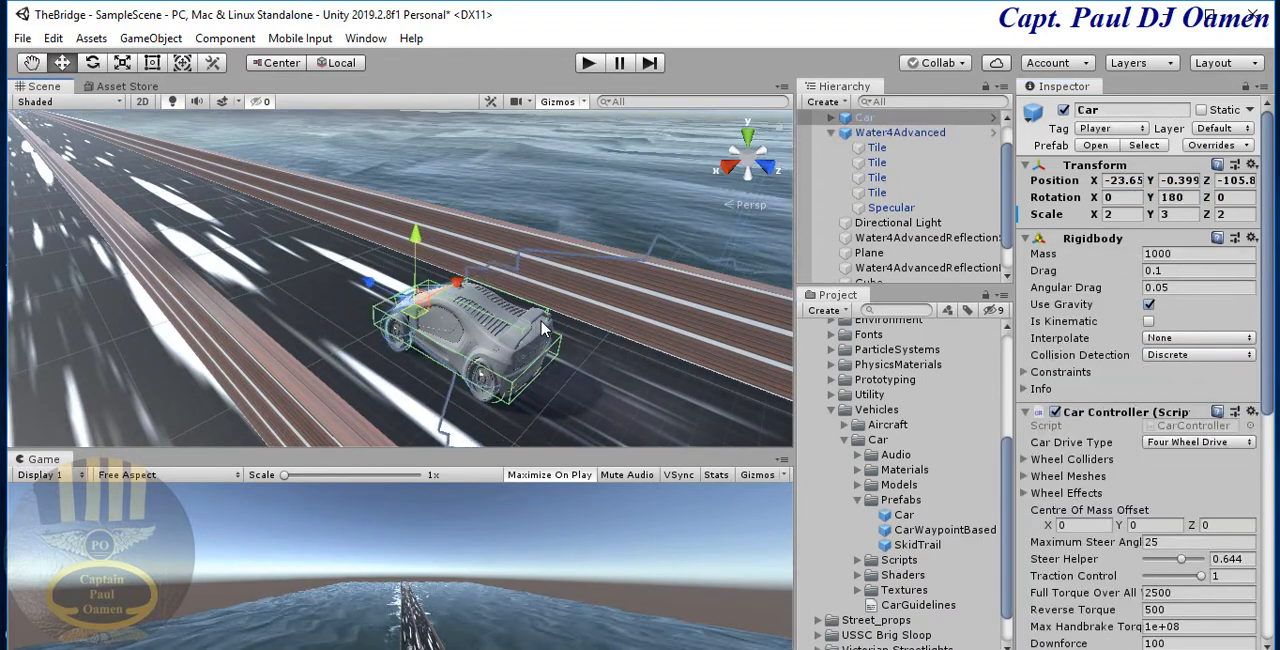
key(ctrl+z)
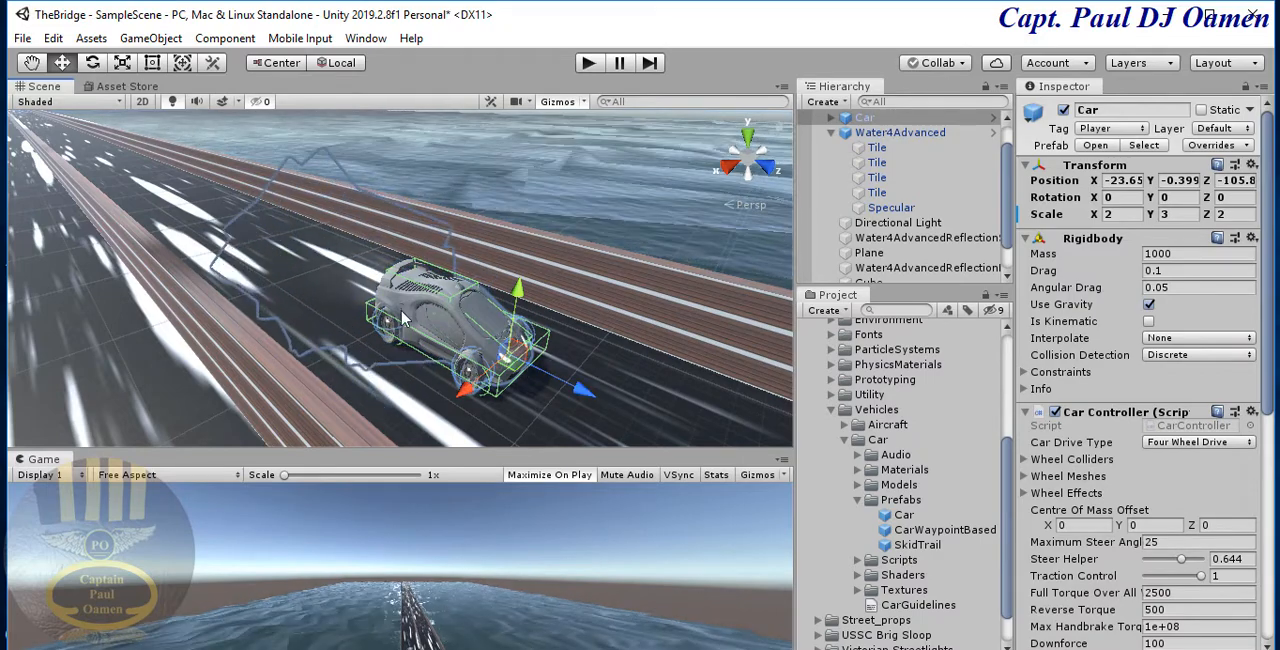
- Duplicate the whole Car object and move the copy across the middle wall to the other lane, at X position -6.8
middle_drag(403, 318, 434, 290)
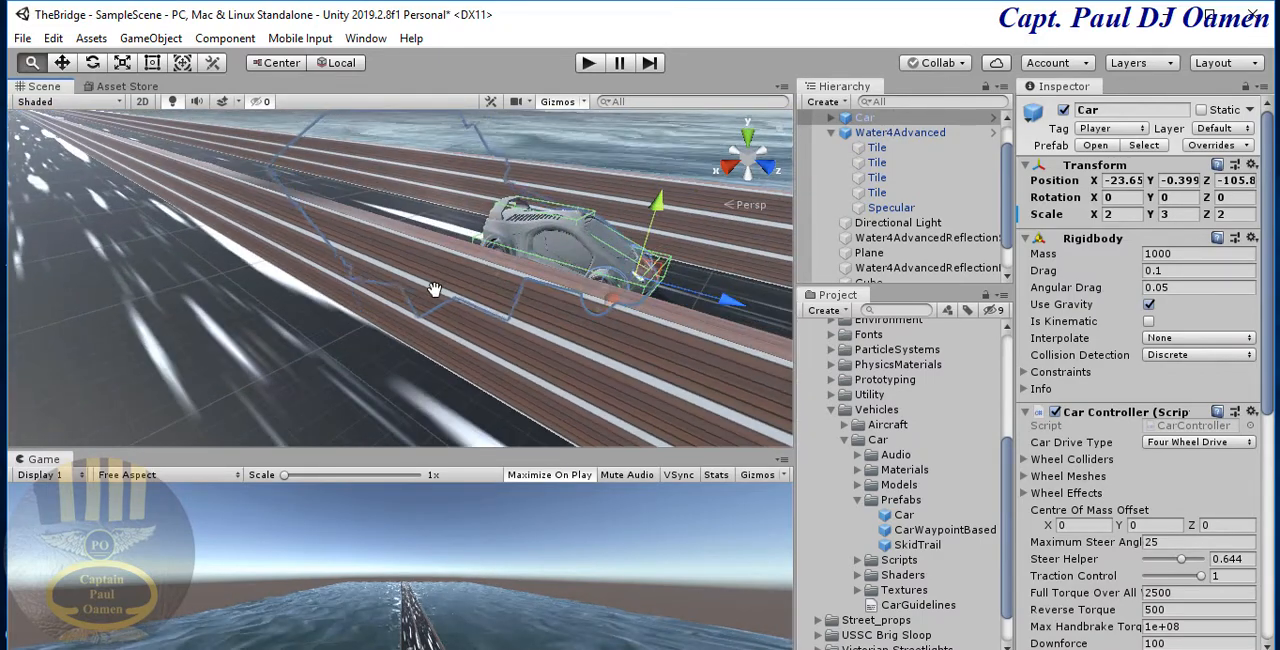
click(553, 238)
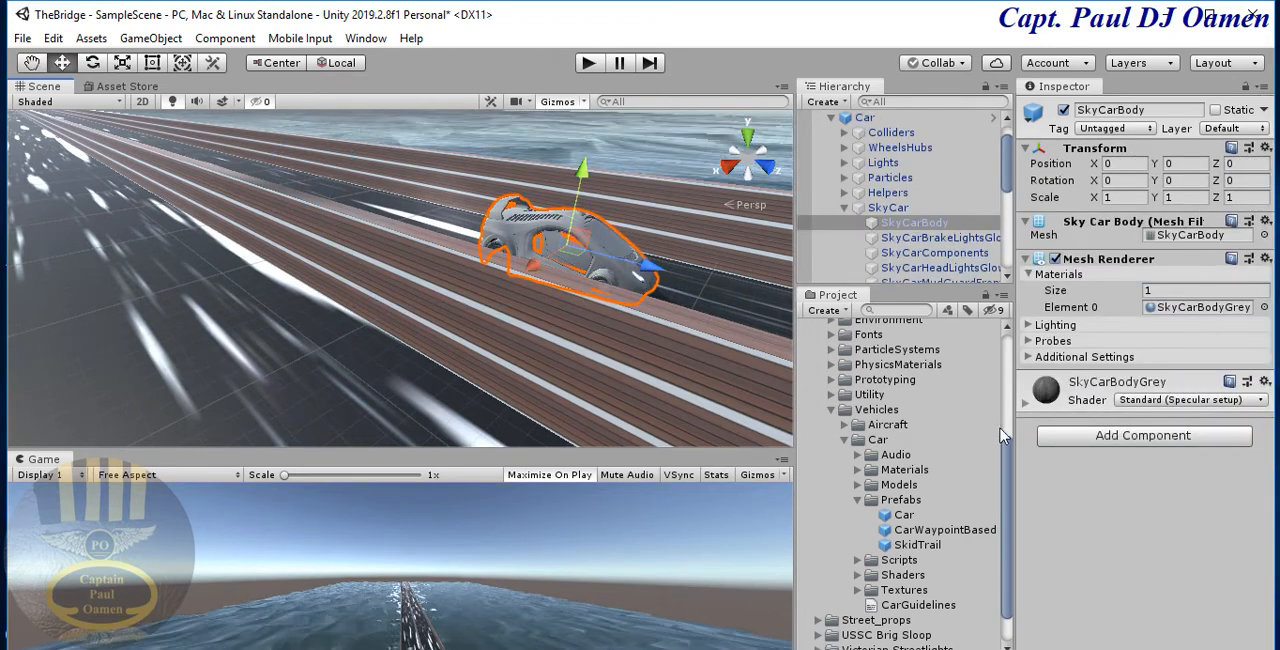
click(864, 118)
click(831, 118)
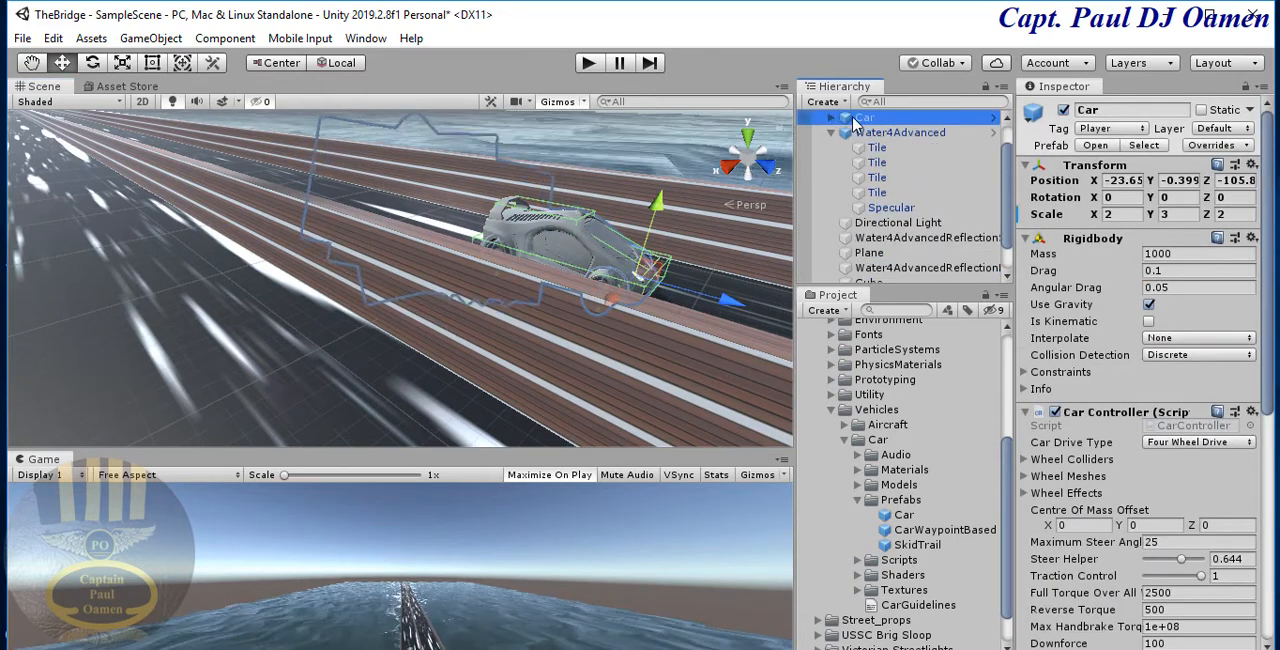
right_click(855, 122)
click(927, 200)
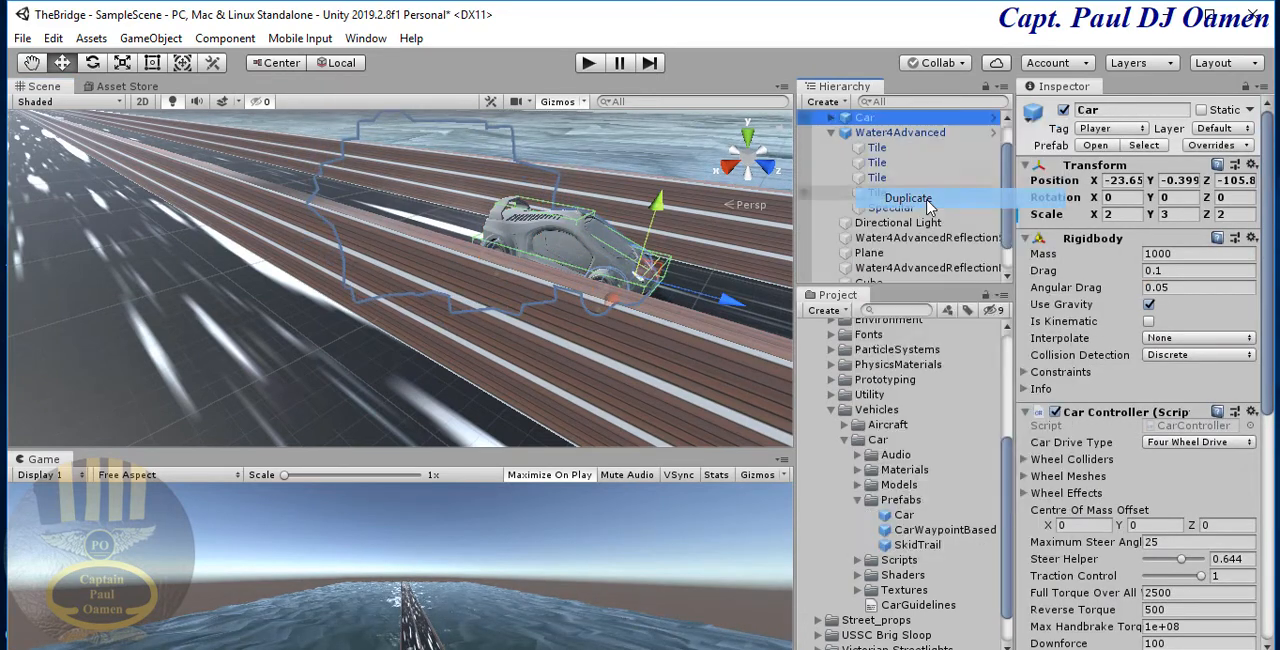
drag(590, 297, 471, 370)
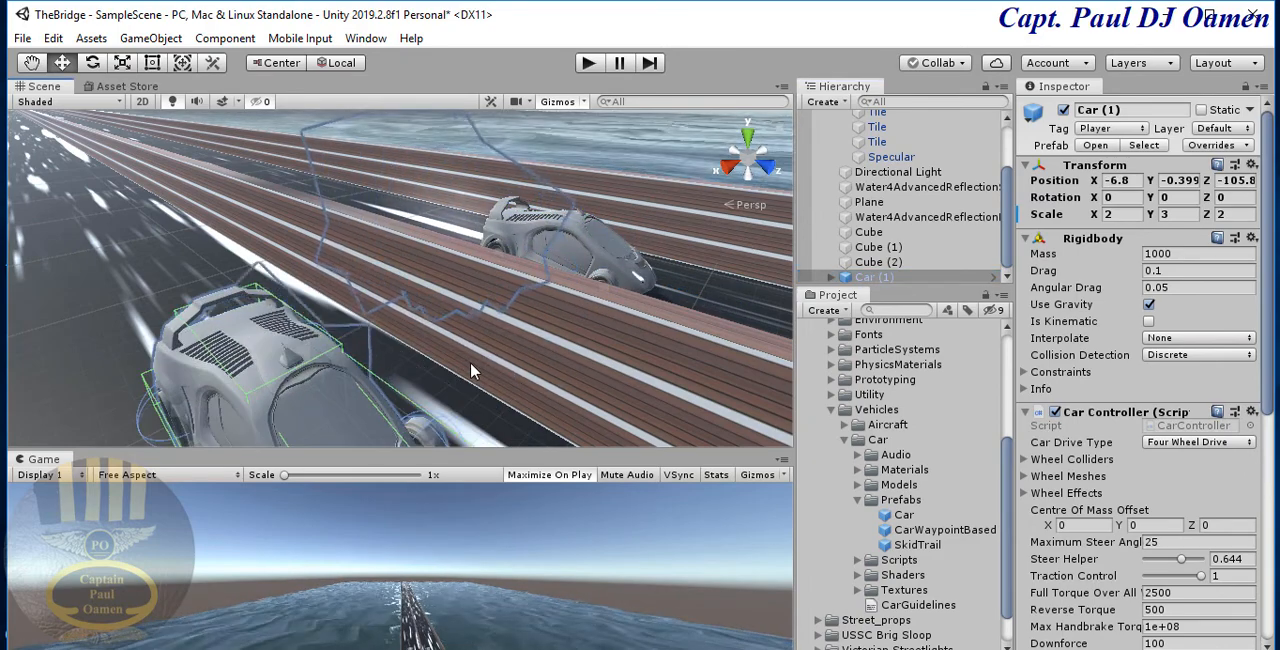
- Set the original car's Y rotation to 180 and reselect the whole car in the scene
click(641, 300)
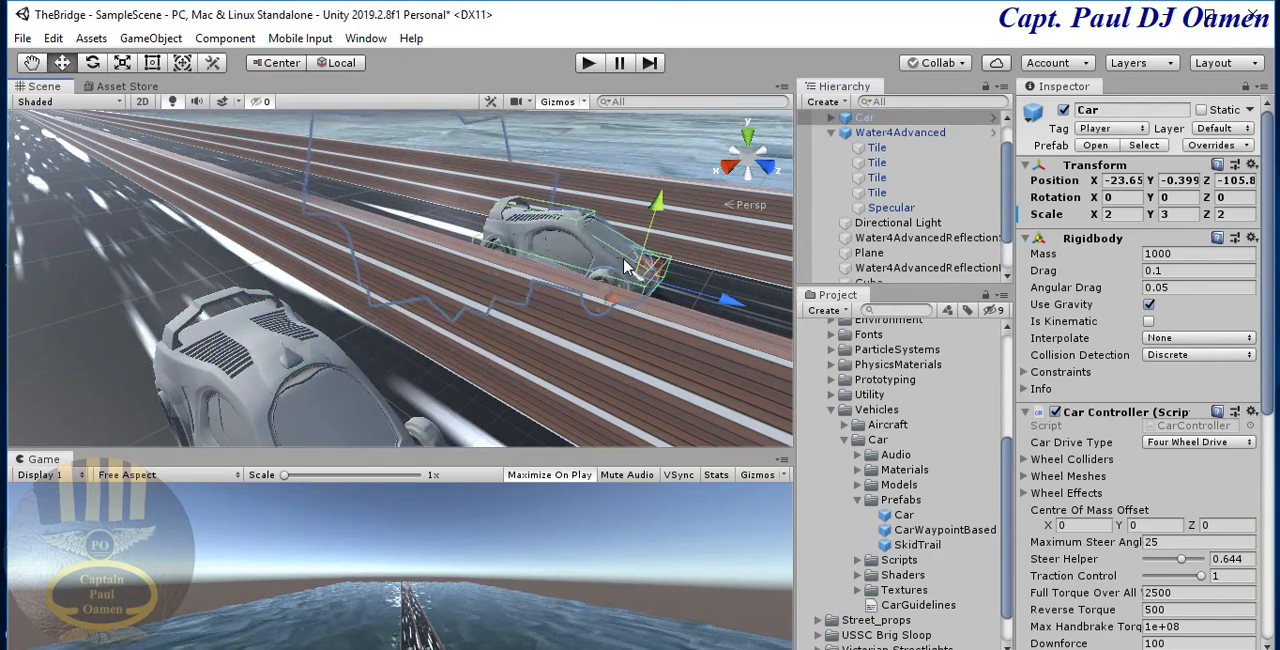
click(1178, 198)
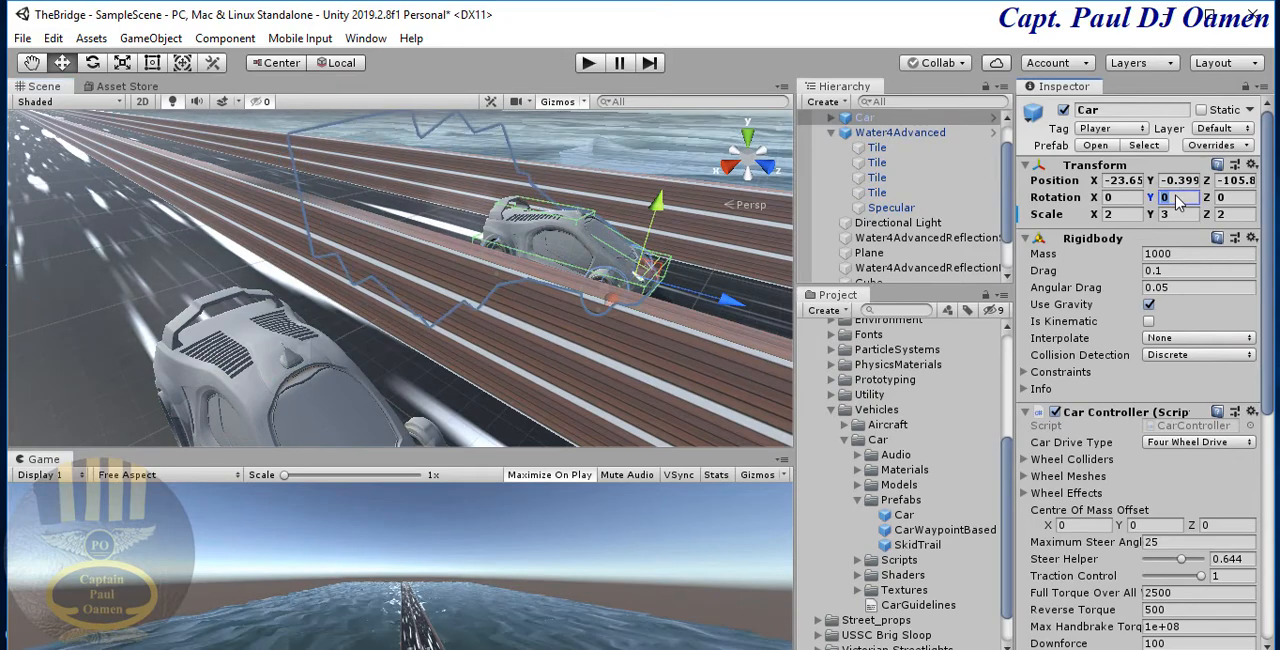
text(180)
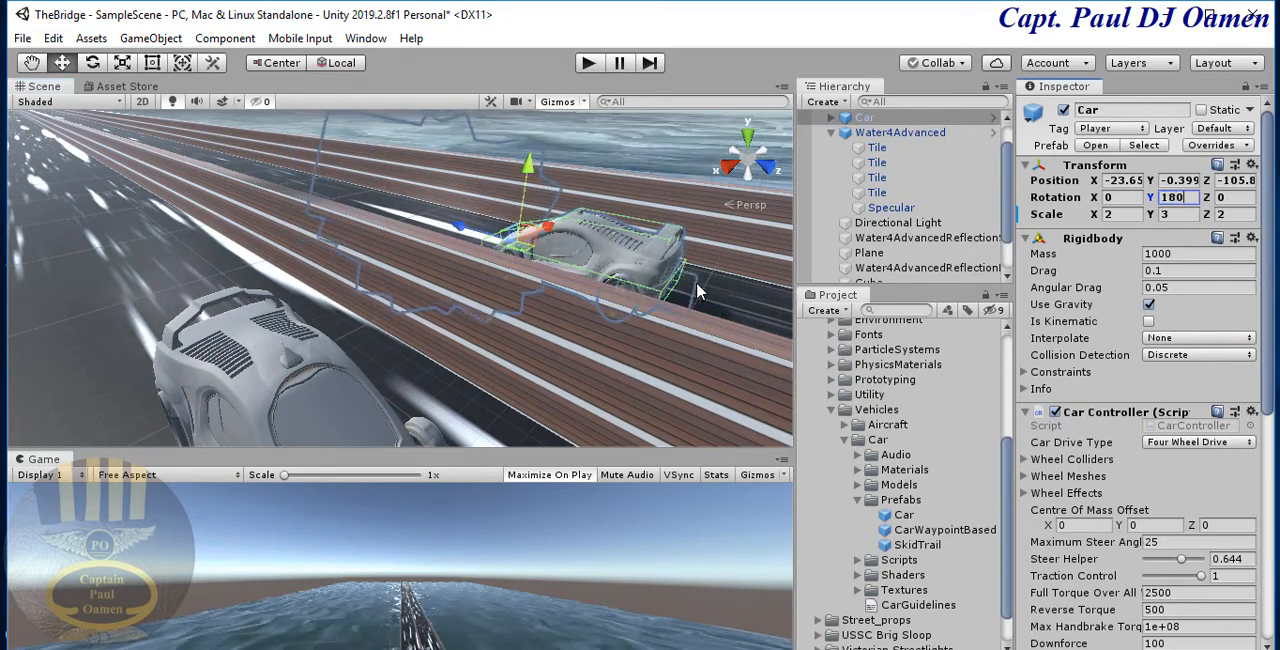
middle_drag(697, 289, 614, 320)
key(f)
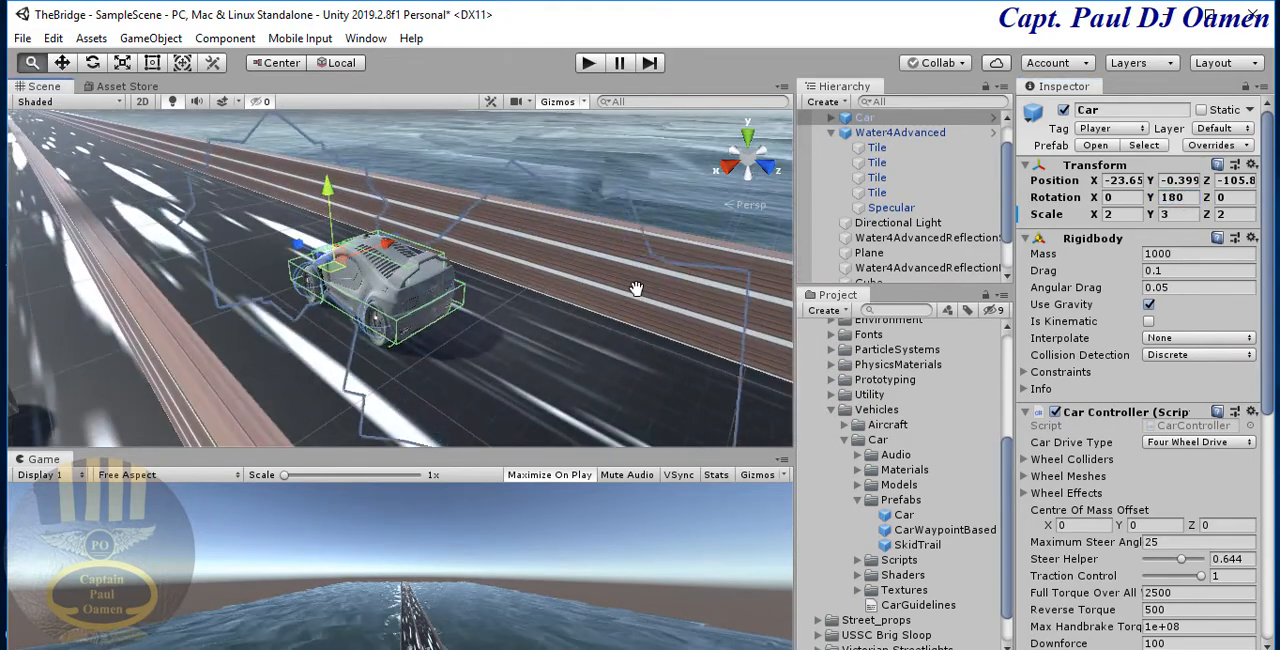
click(425, 281)
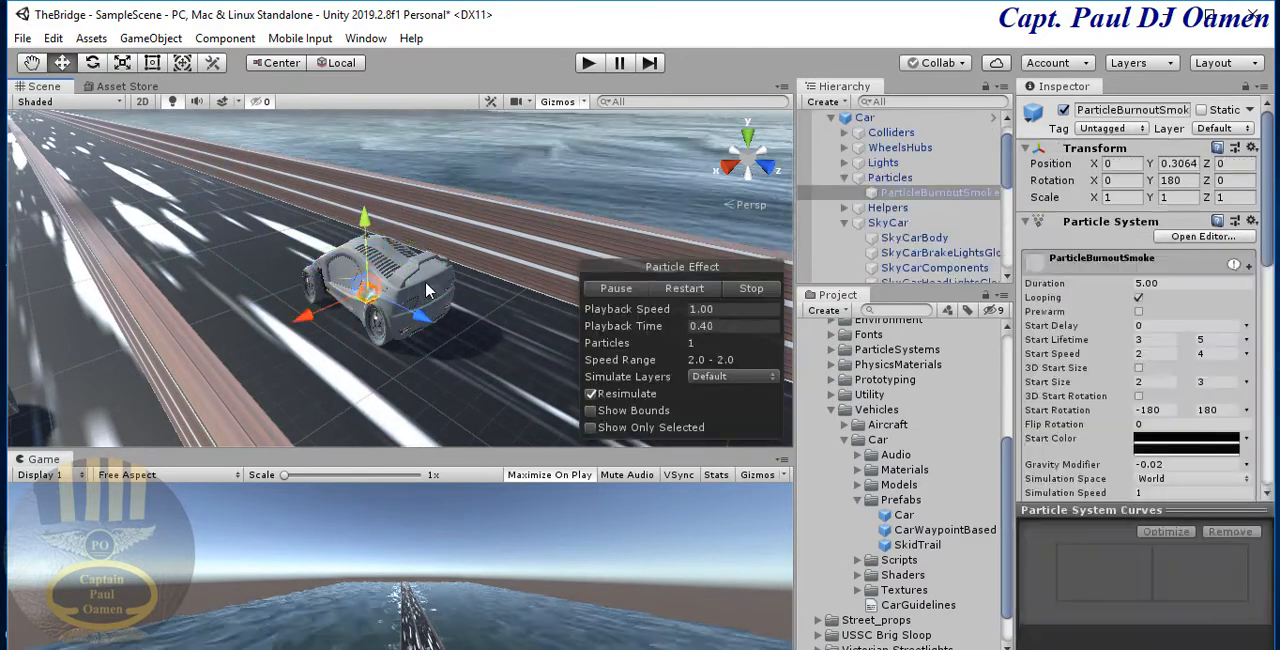
click(414, 280)
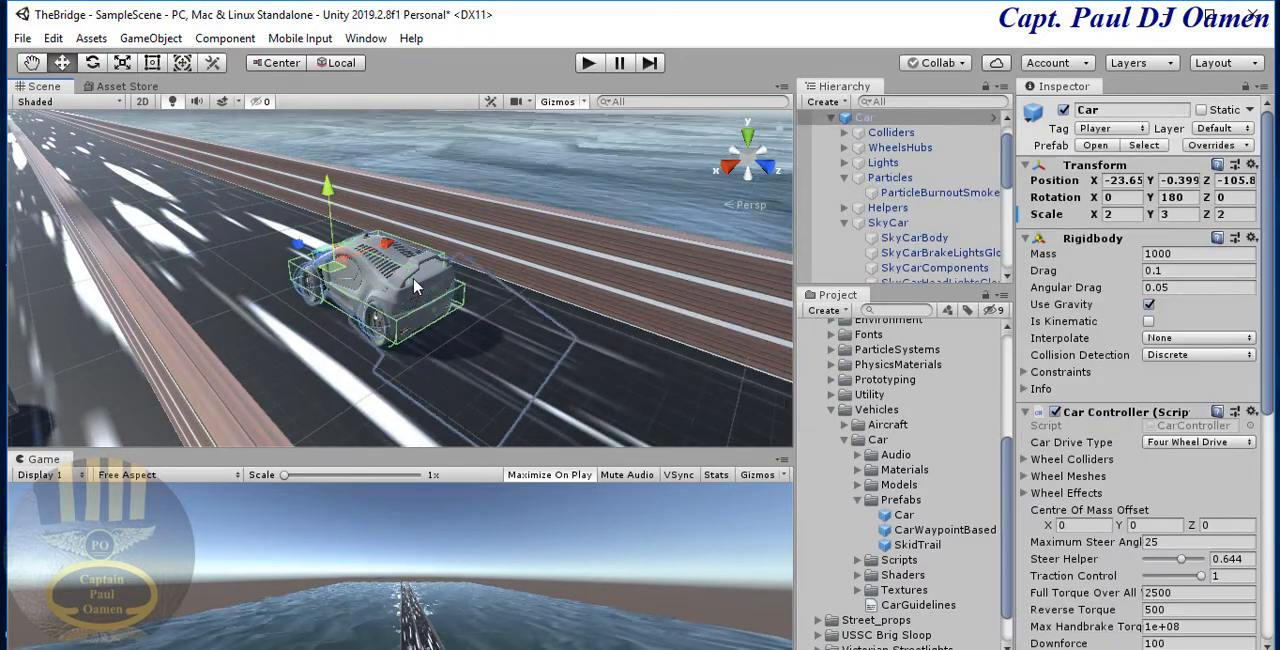
- Select the SkyCarBody part of the duplicated car and move it backward along the road to Z position -8.78
scroll(414, 281, up, 6)
middle_drag(416, 284, 450, 308)
click(450, 308)
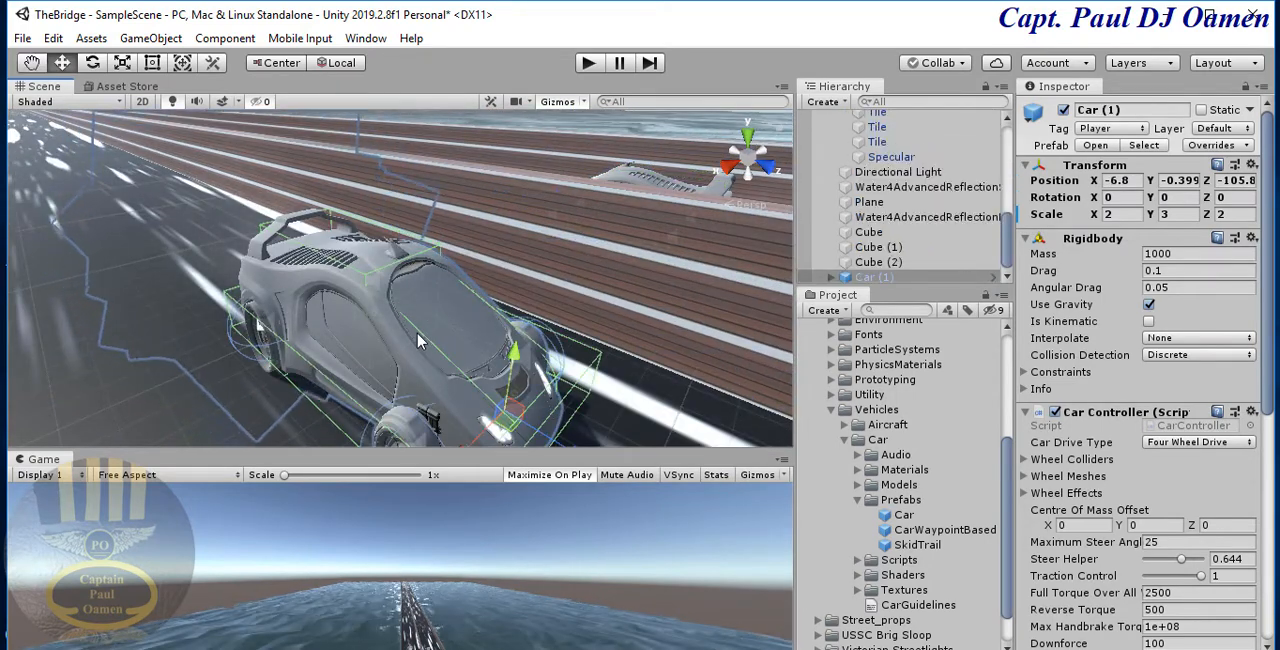
click(467, 367)
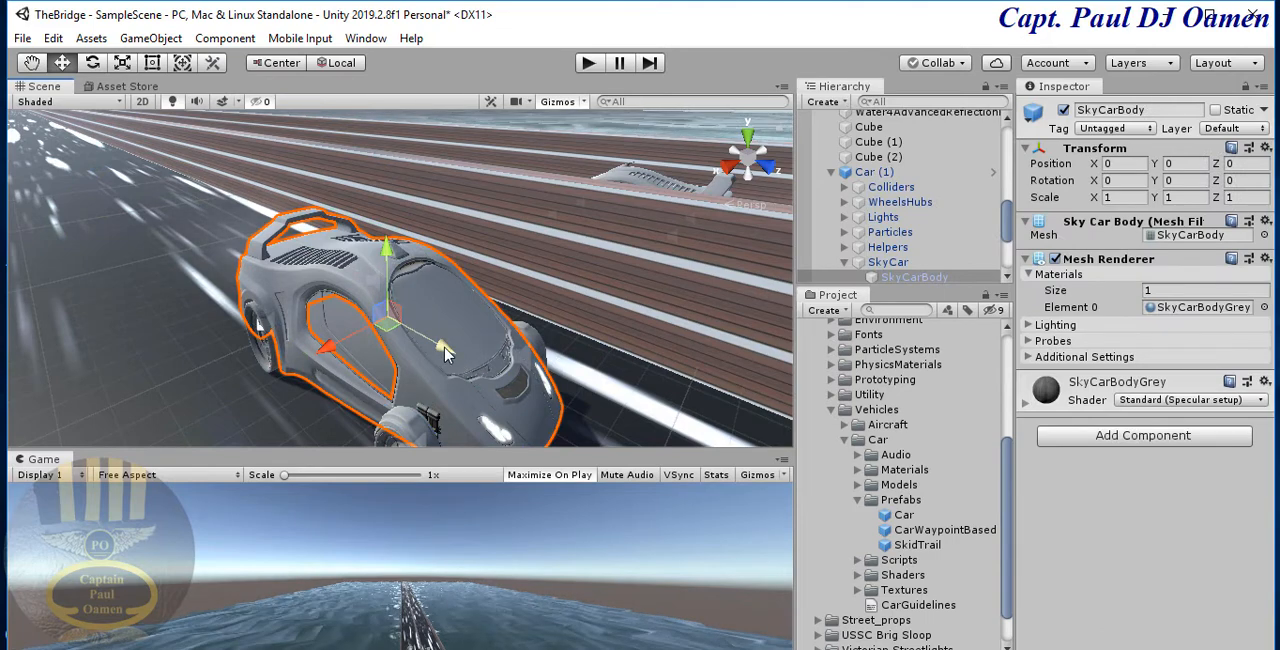
drag(445, 352, 200, 210)
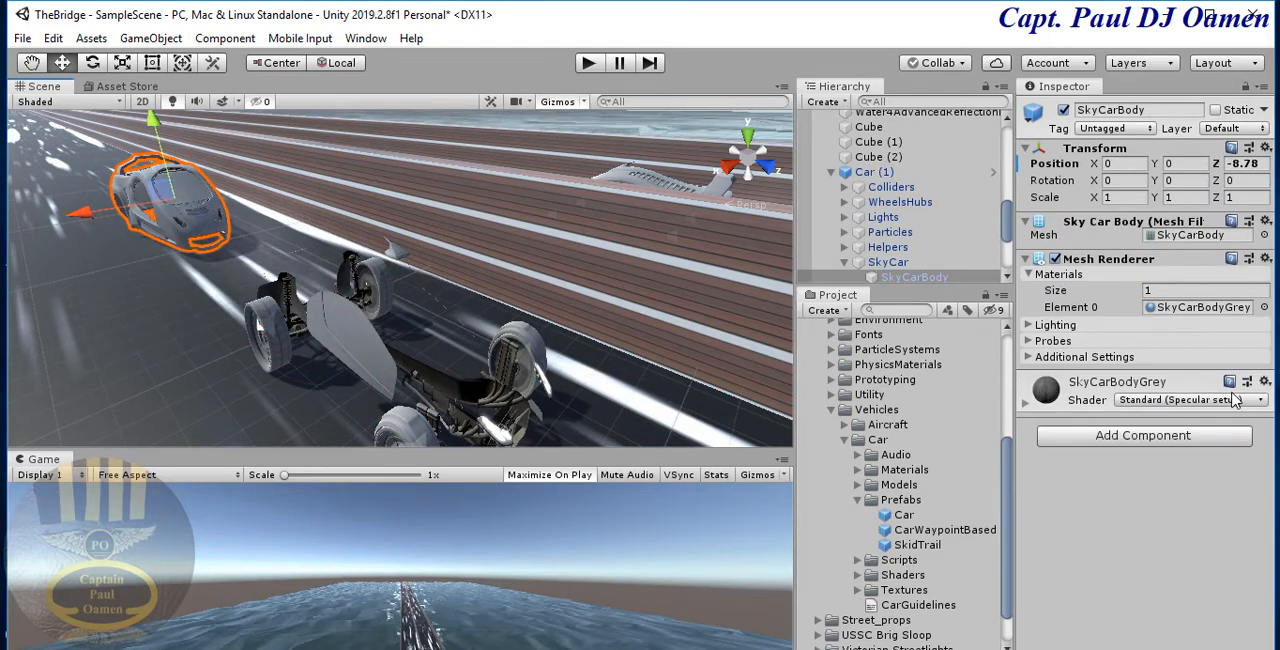
- Undo the SkyCarBody move and collapse the original Car and Water4Advanced objects in the scene hierarchy
key(ctrl+z)
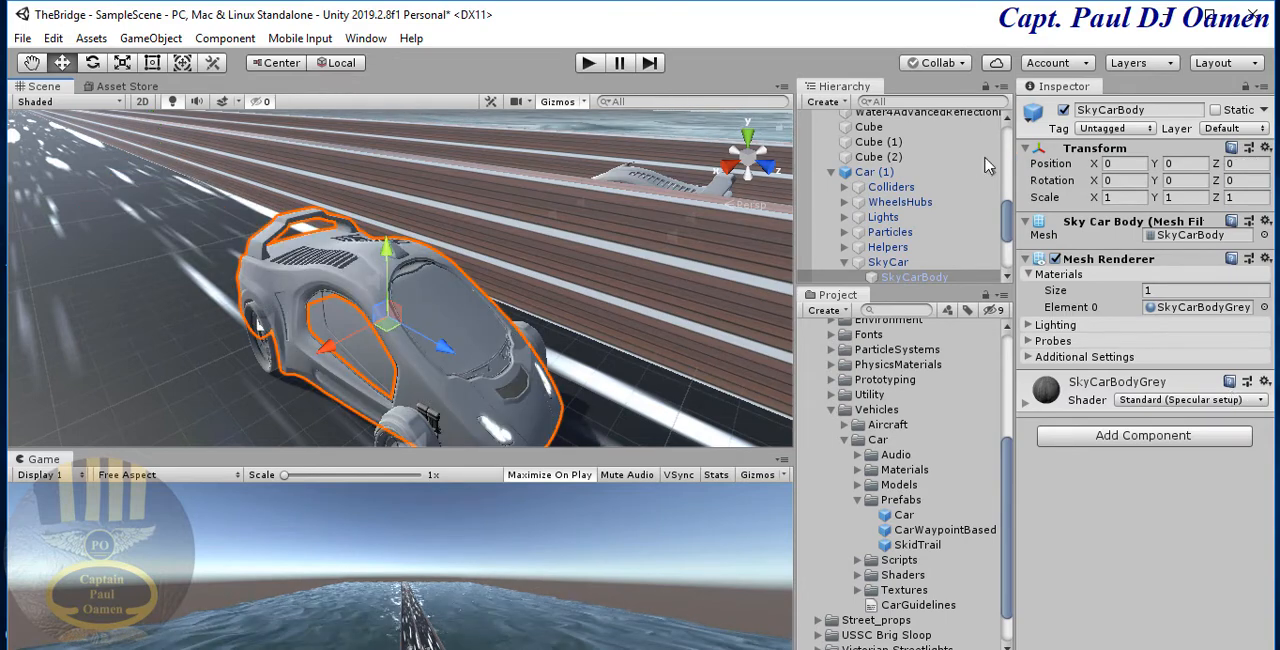
click(1010, 195)
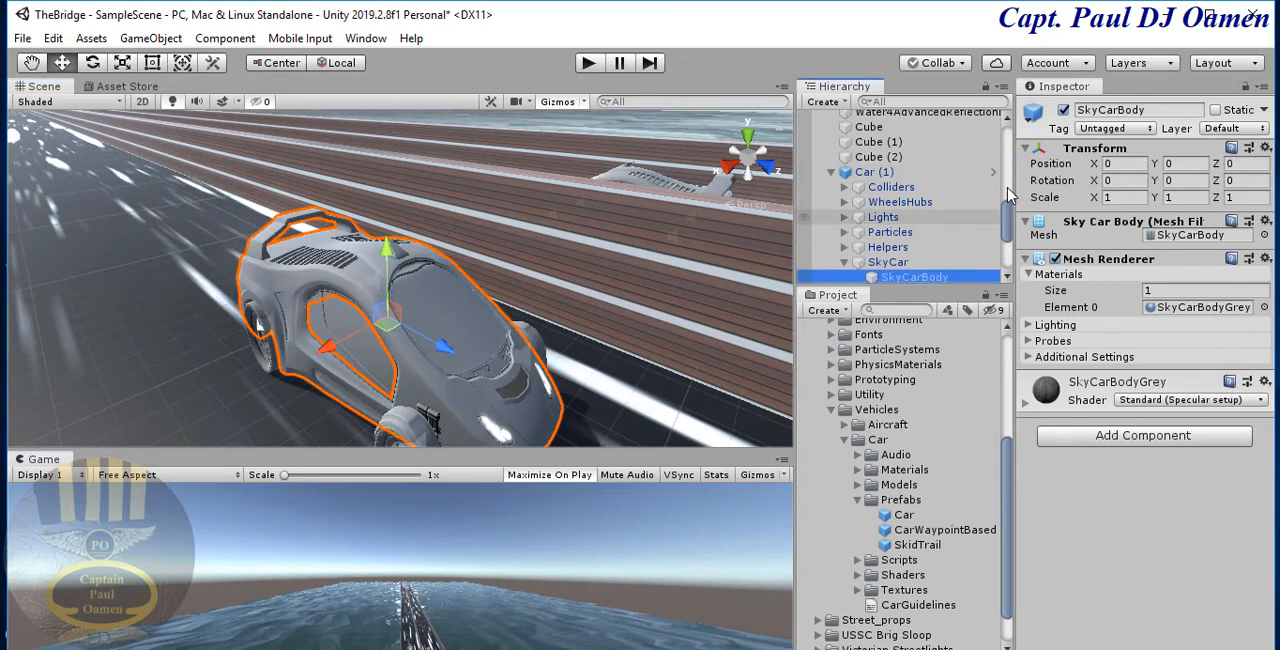
scroll(1000, 195, up, 5)
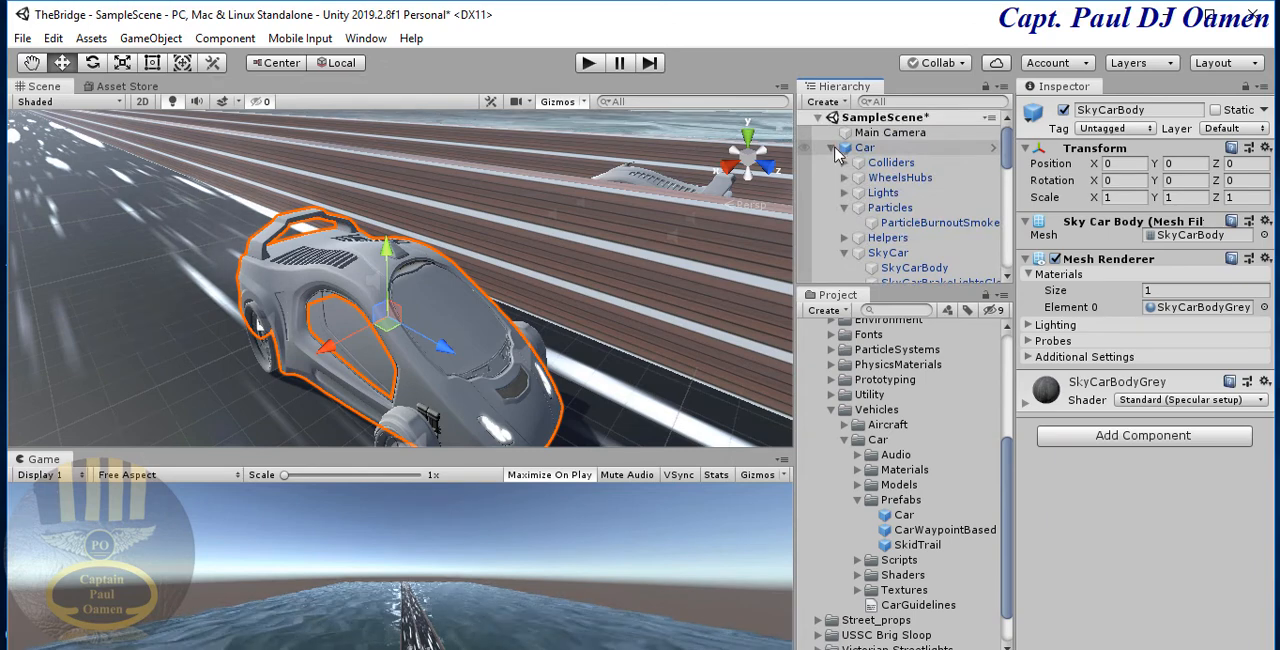
click(831, 147)
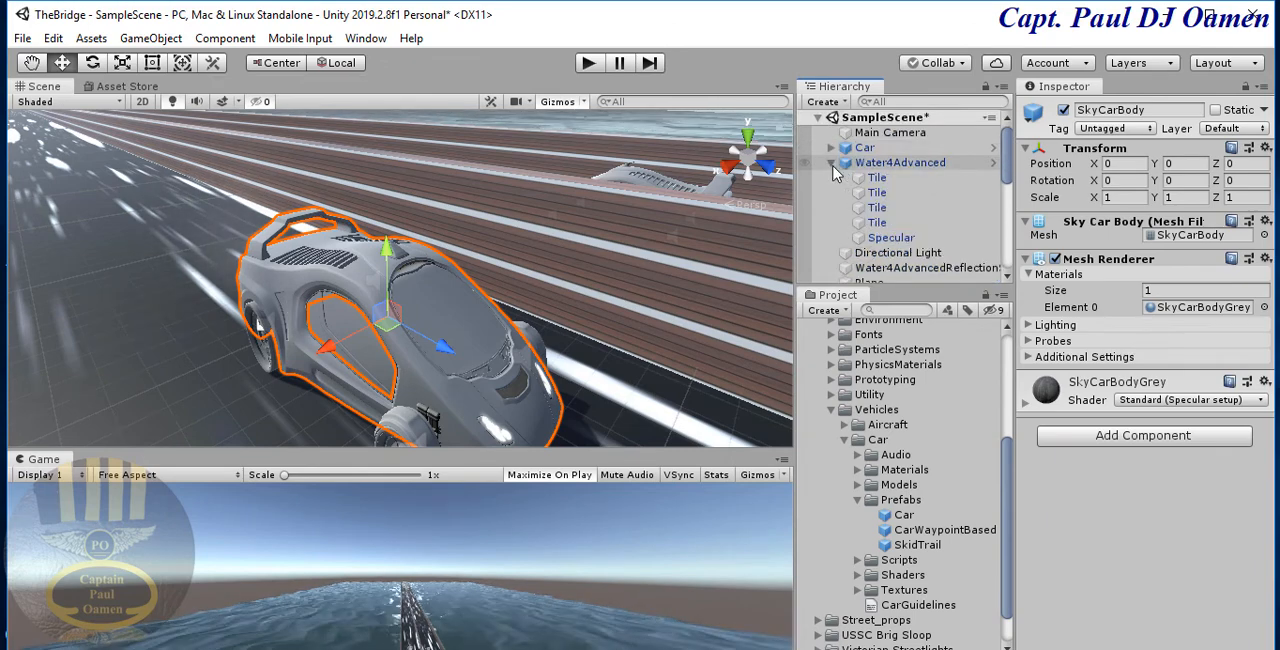
click(831, 162)
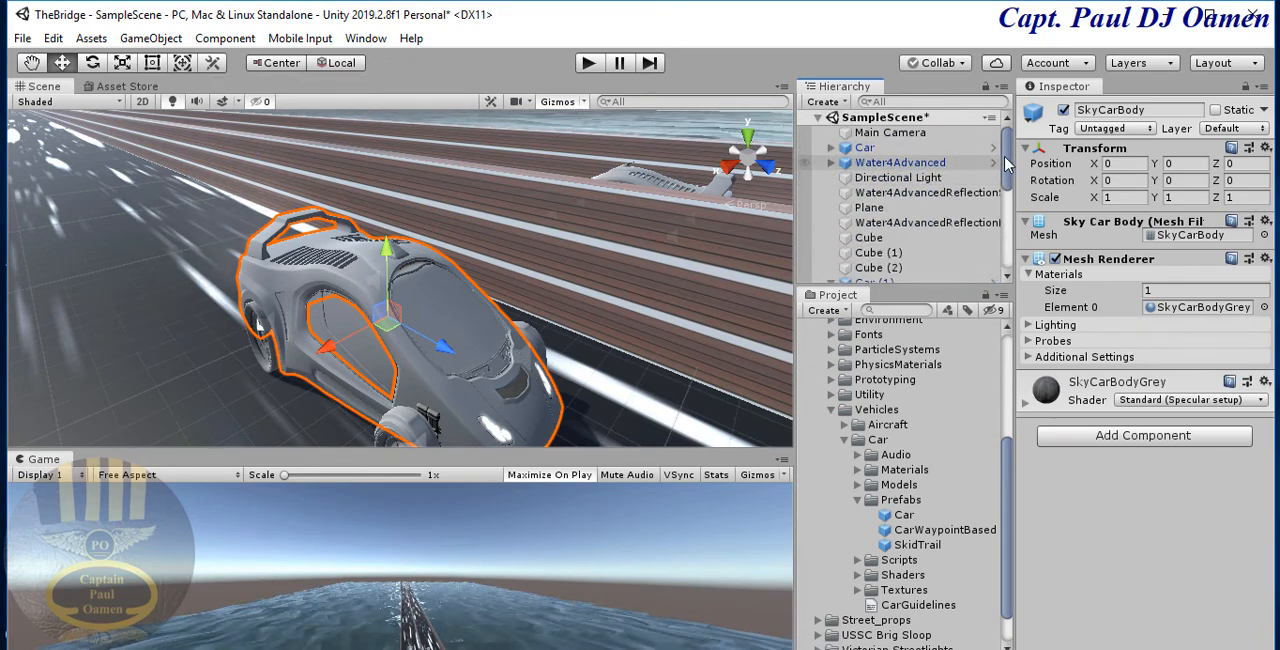
- Select the whole duplicated car, Car (1), collapse its child parts and enlarge the hierarchy list to fit all scene objects
drag(1008, 162, 1009, 262)
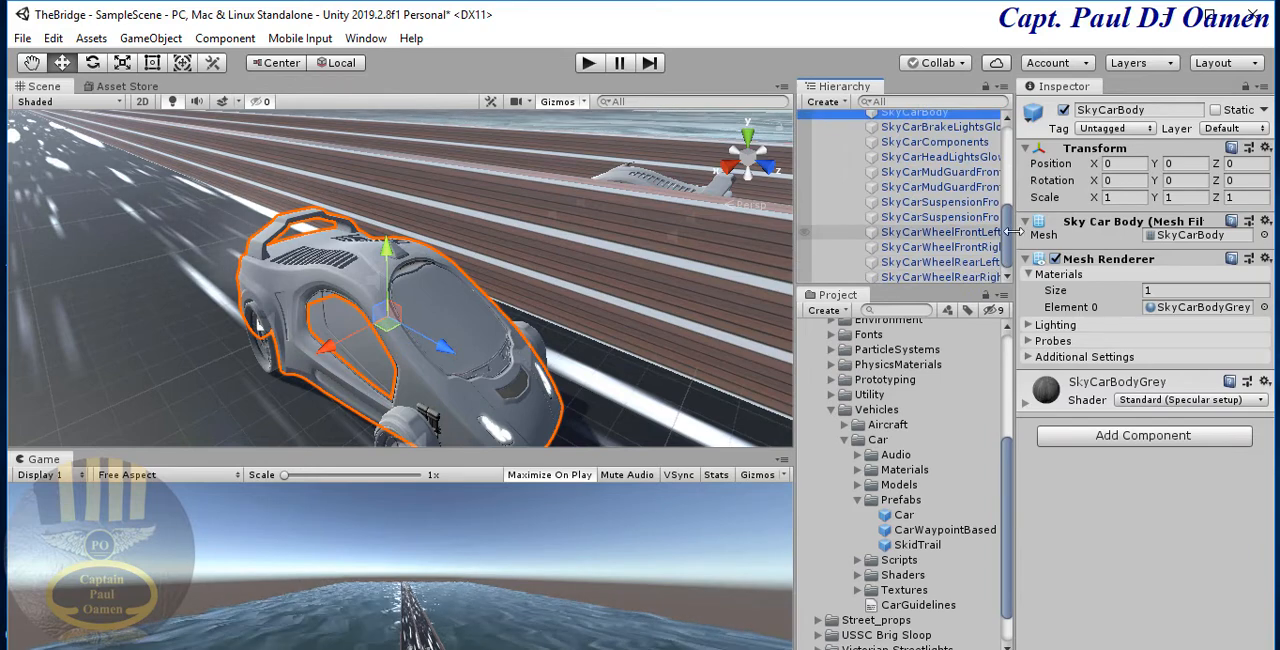
drag(1010, 248, 1010, 213)
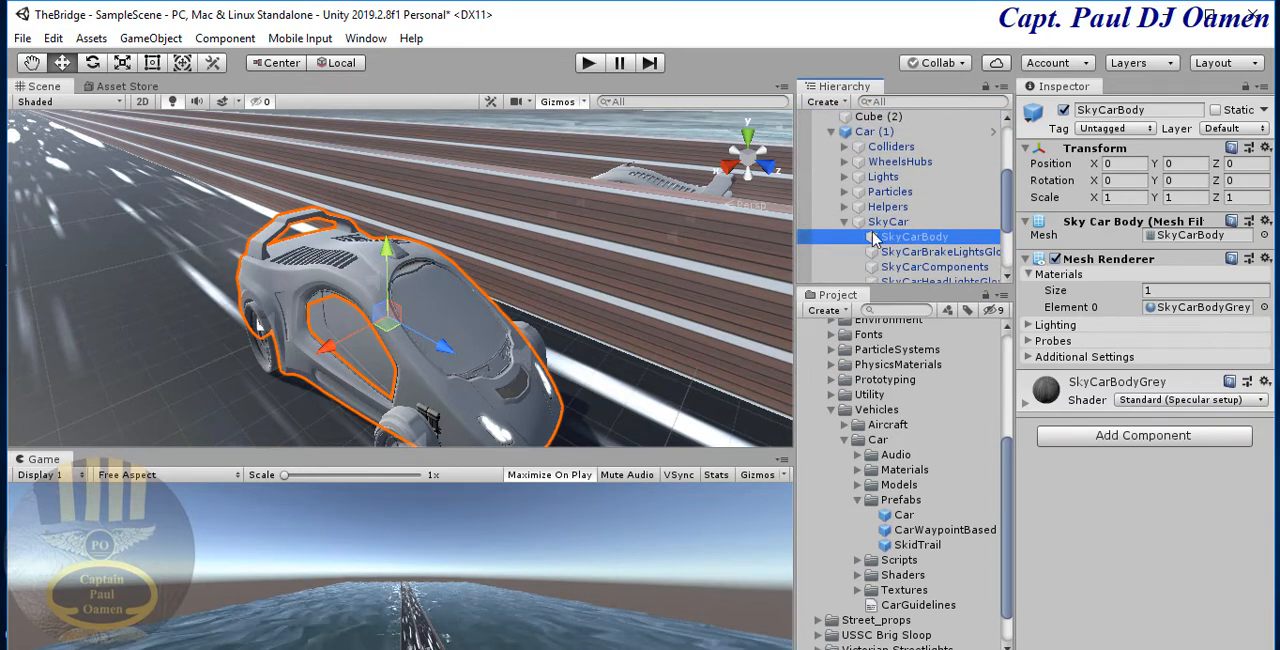
scroll(848, 230, up, 1)
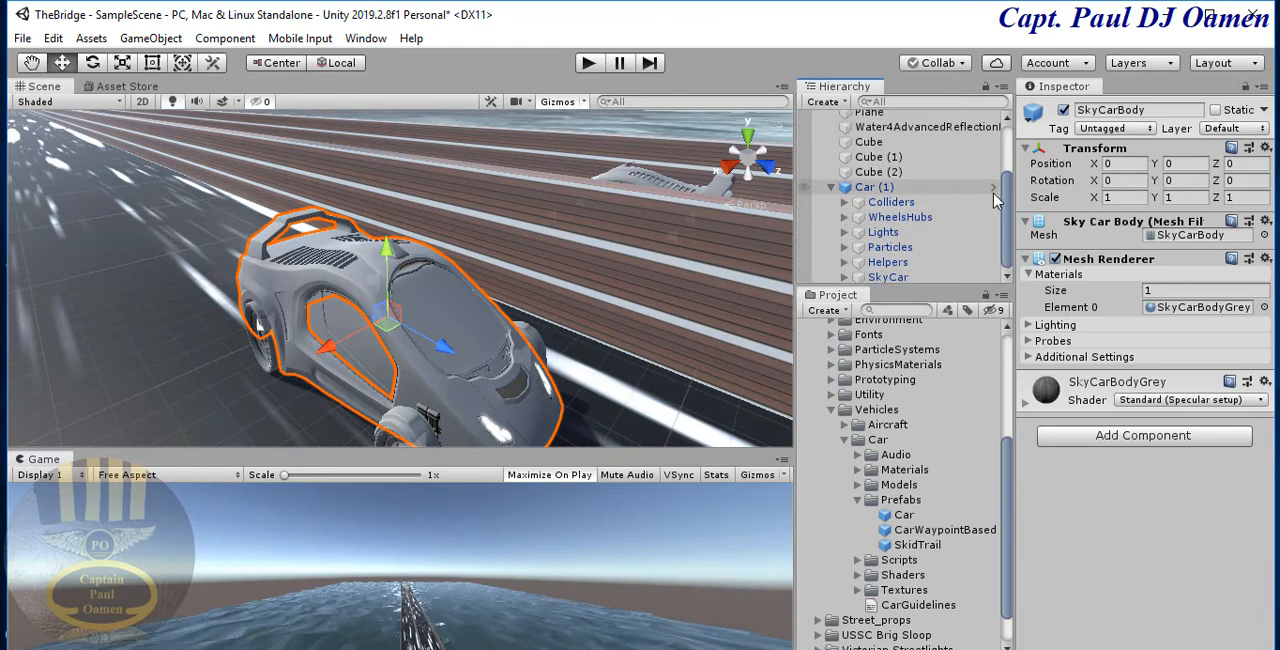
click(876, 190)
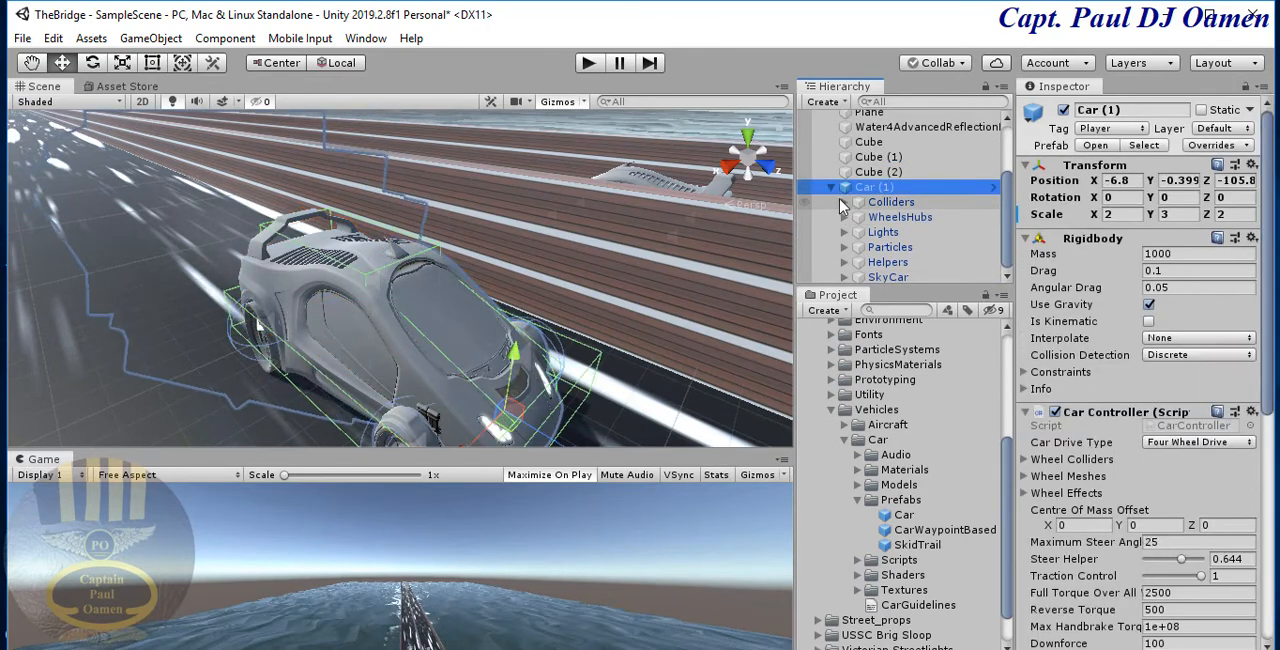
scroll(840, 195, up, 2)
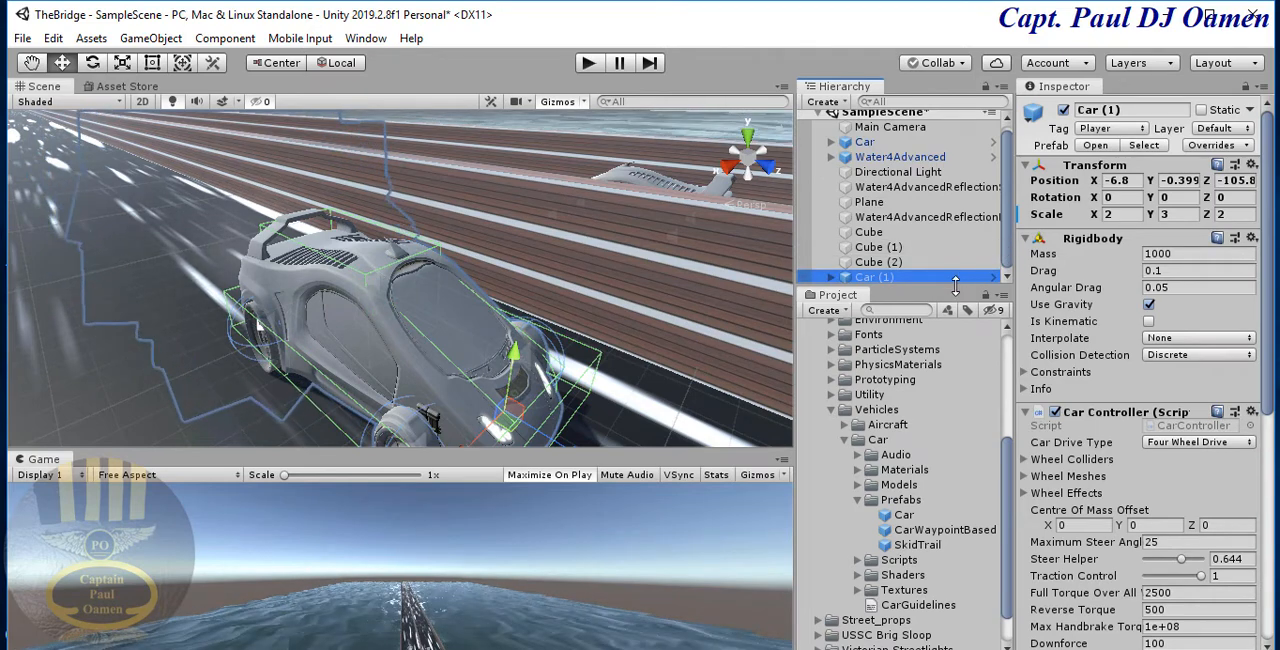
drag(957, 288, 955, 367)
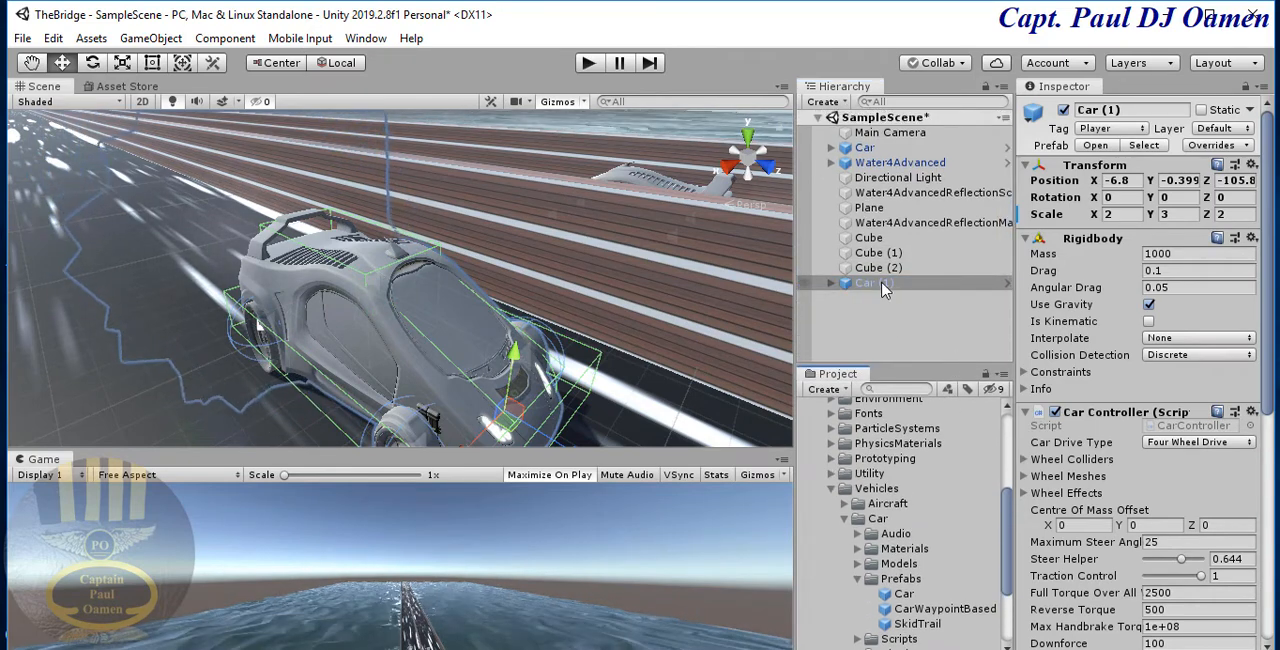
- Move the whole Car (1) object backward along its lane to a Z position of about -141
click(882, 287)
click(864, 342)
click(850, 285)
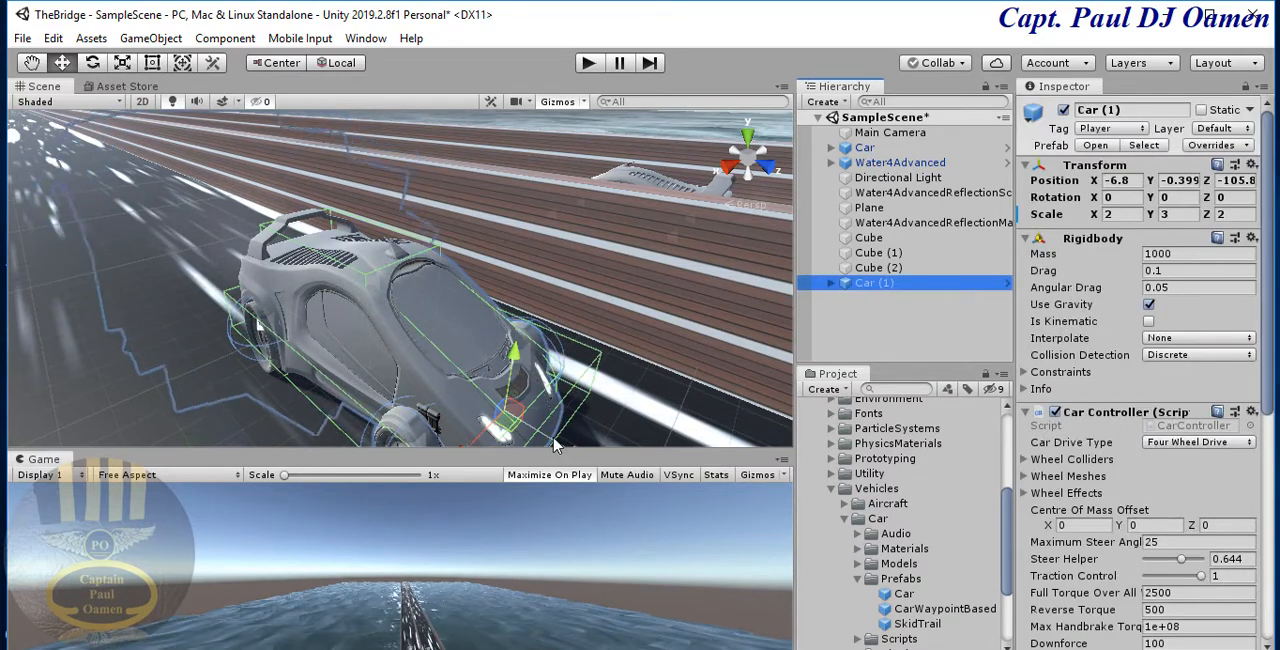
drag(555, 447, 80, 171)
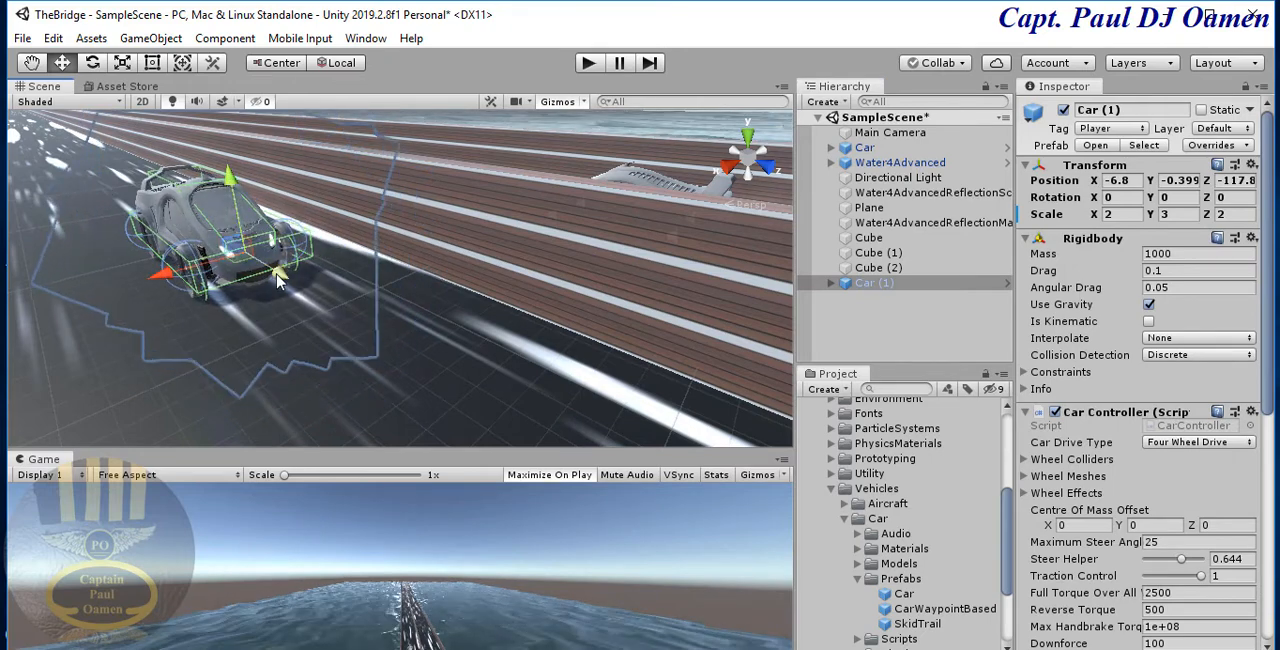
drag(278, 281, 18, 168)
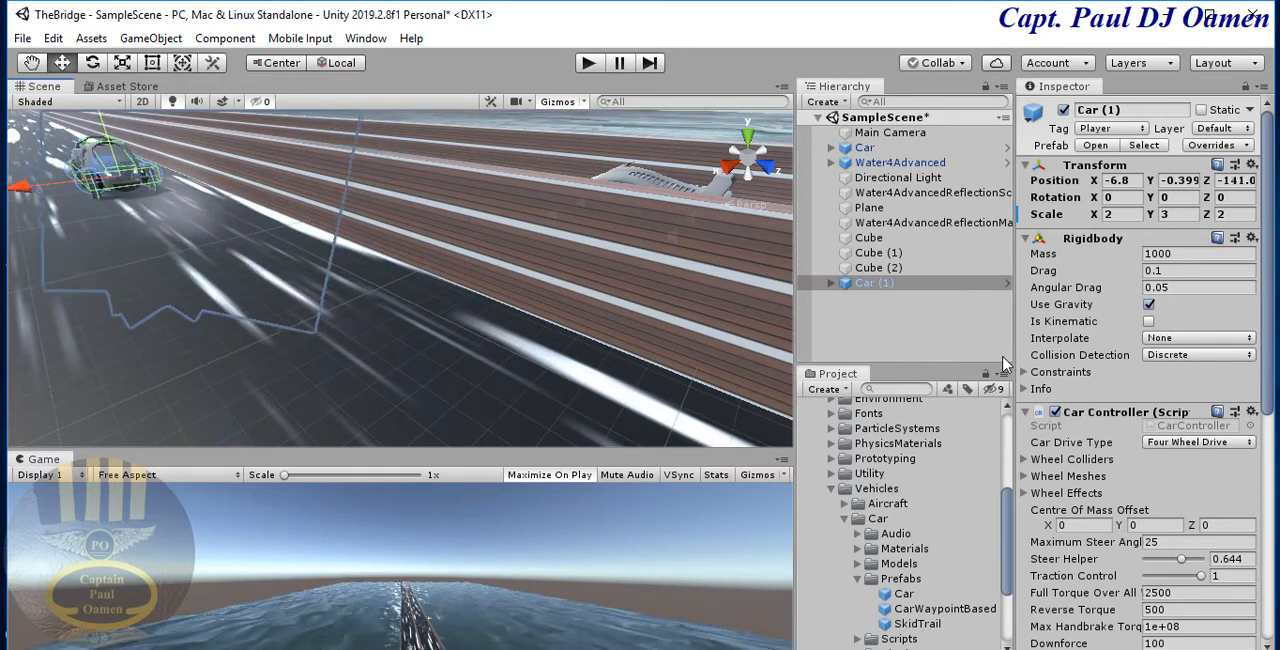
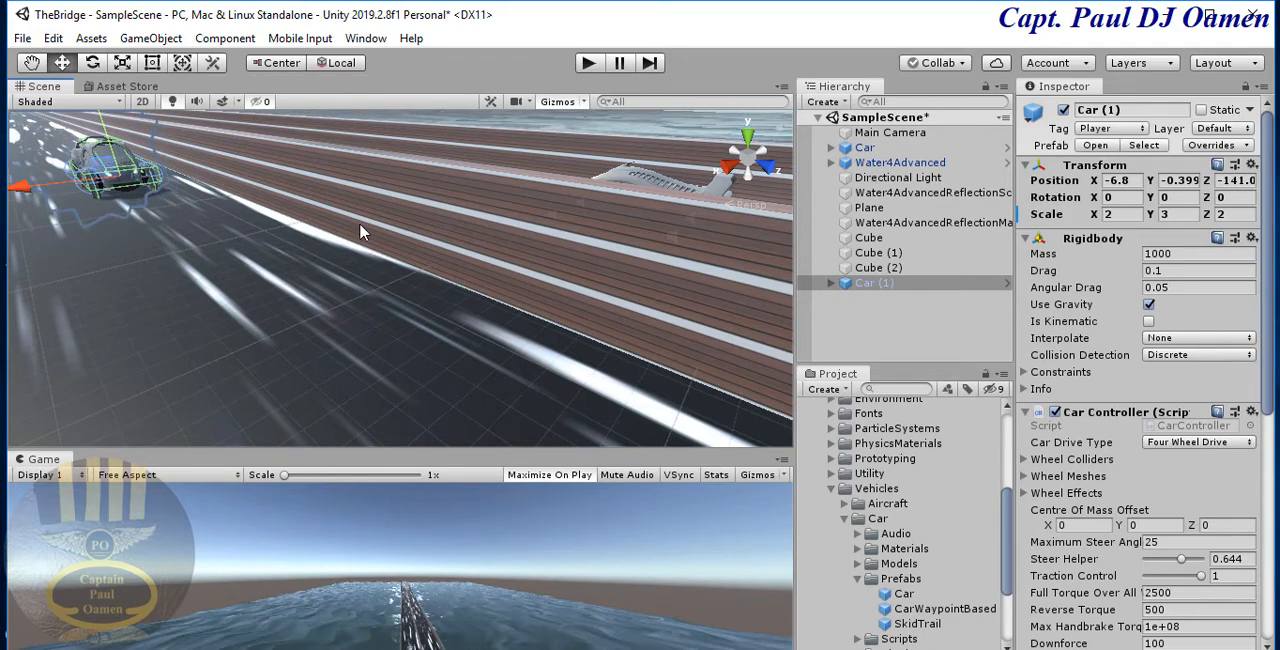
- Set the scene's skybox material to Epic_BlueSunset Equirect in the lighting settings and run the scene briefly to check it
click(368, 42)
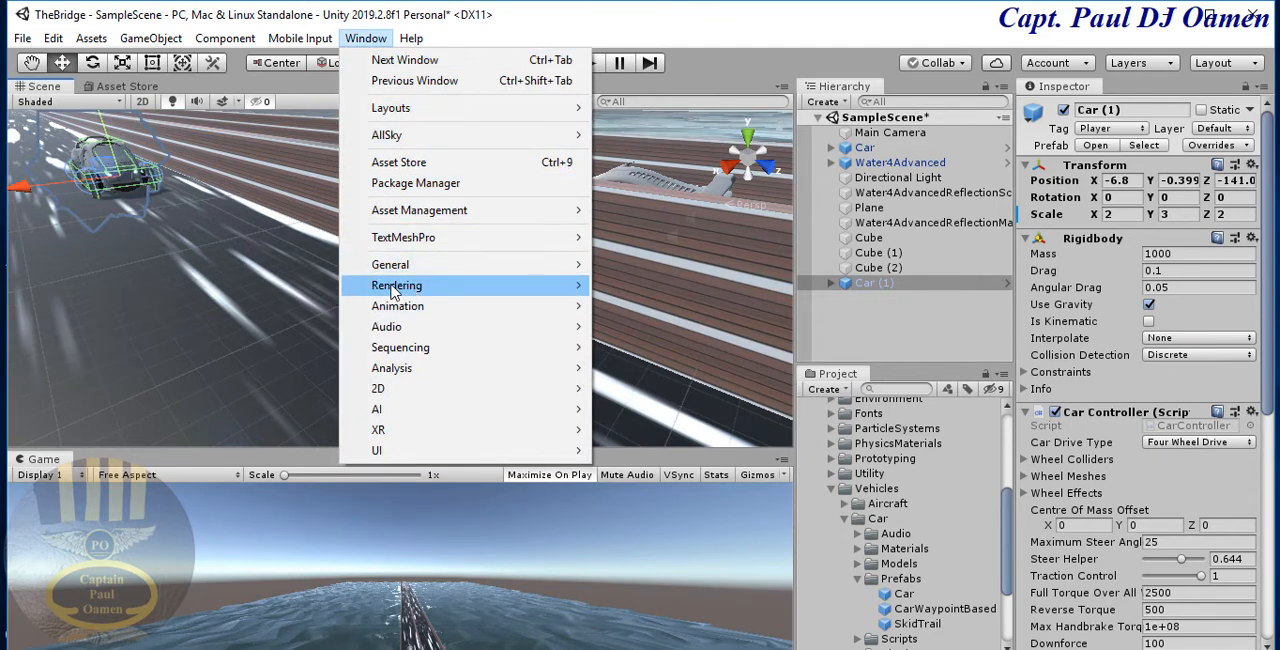
mouse_move(422, 292)
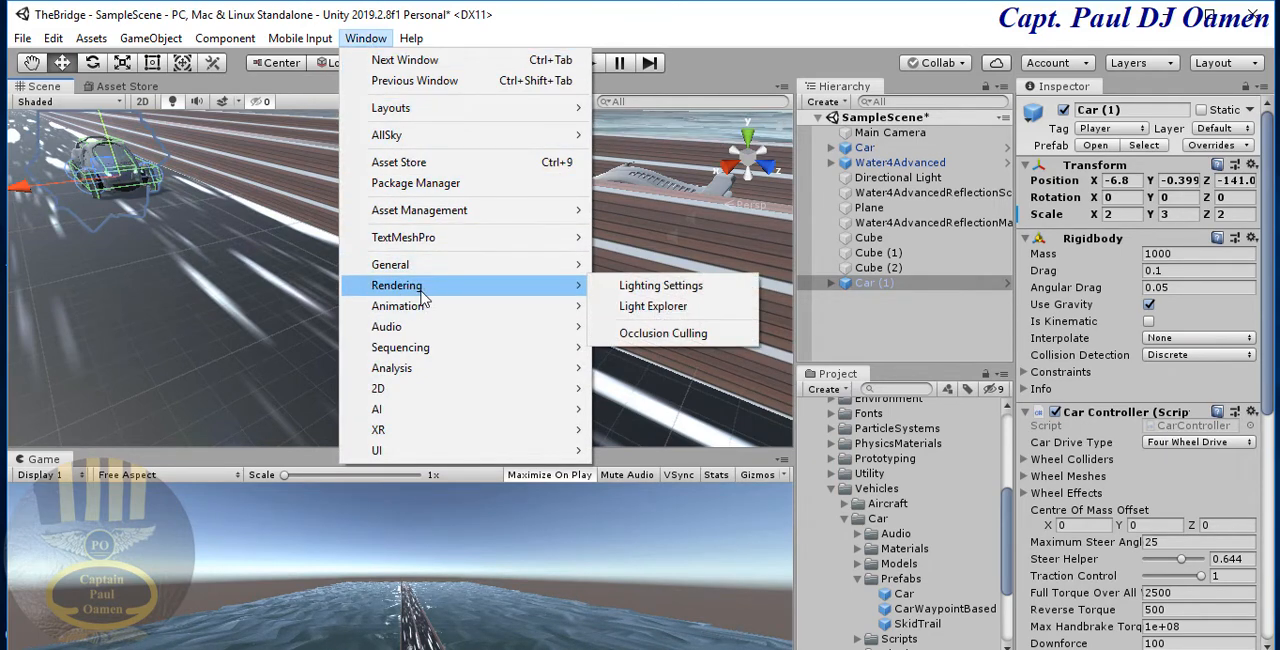
click(657, 290)
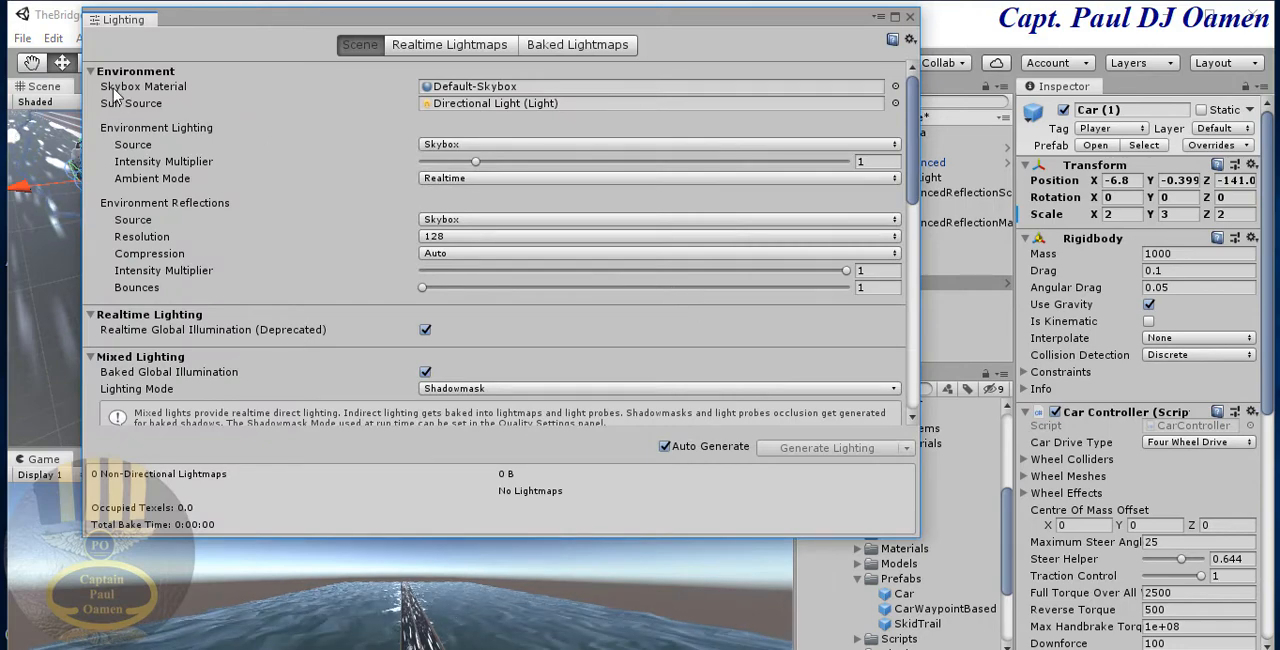
mouse_move(108, 93)
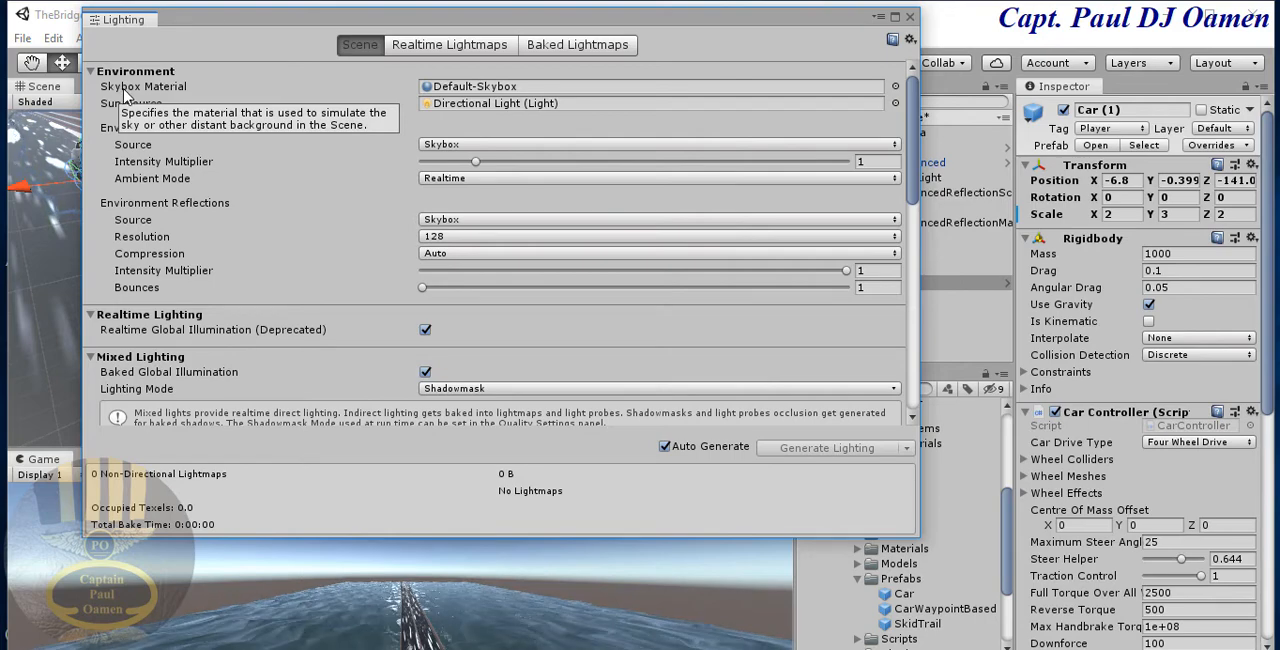
click(896, 87)
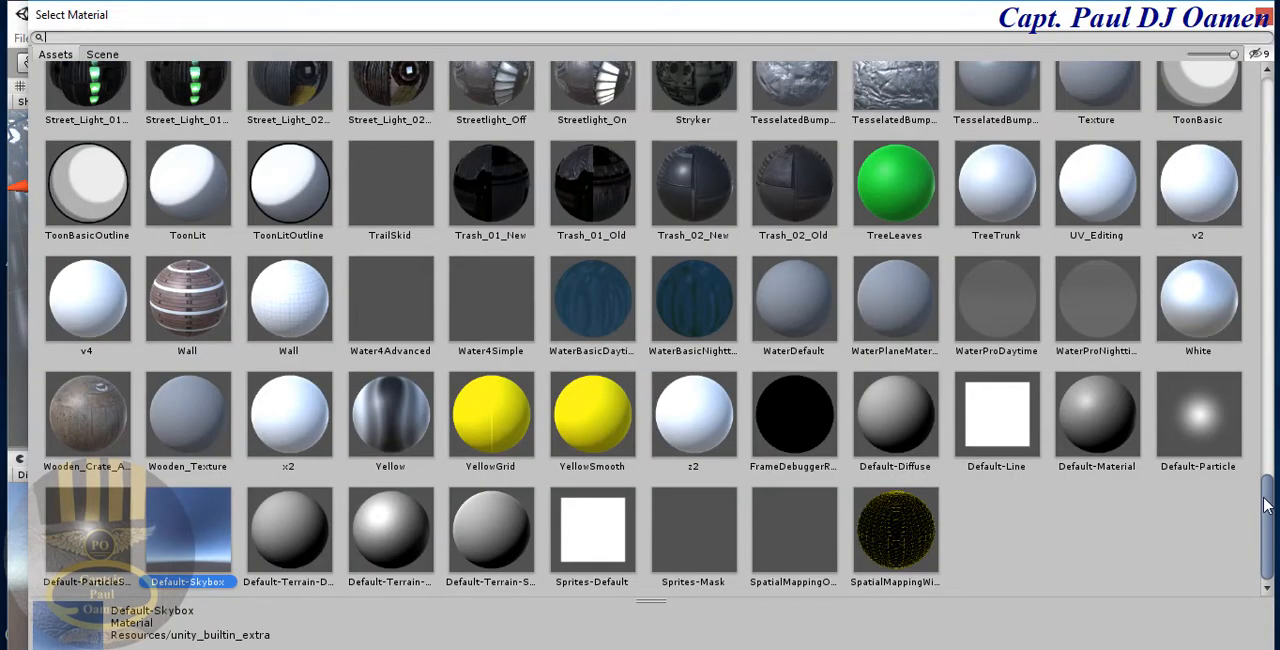
drag(1268, 503, 1268, 230)
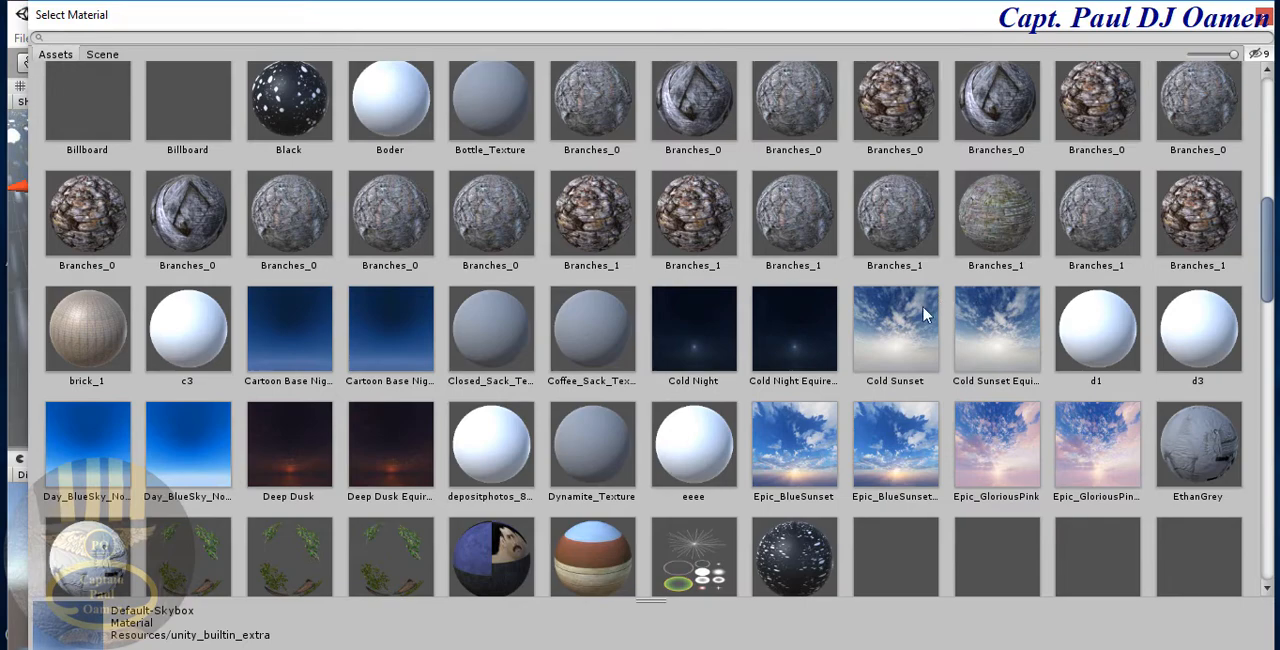
double_click(915, 444)
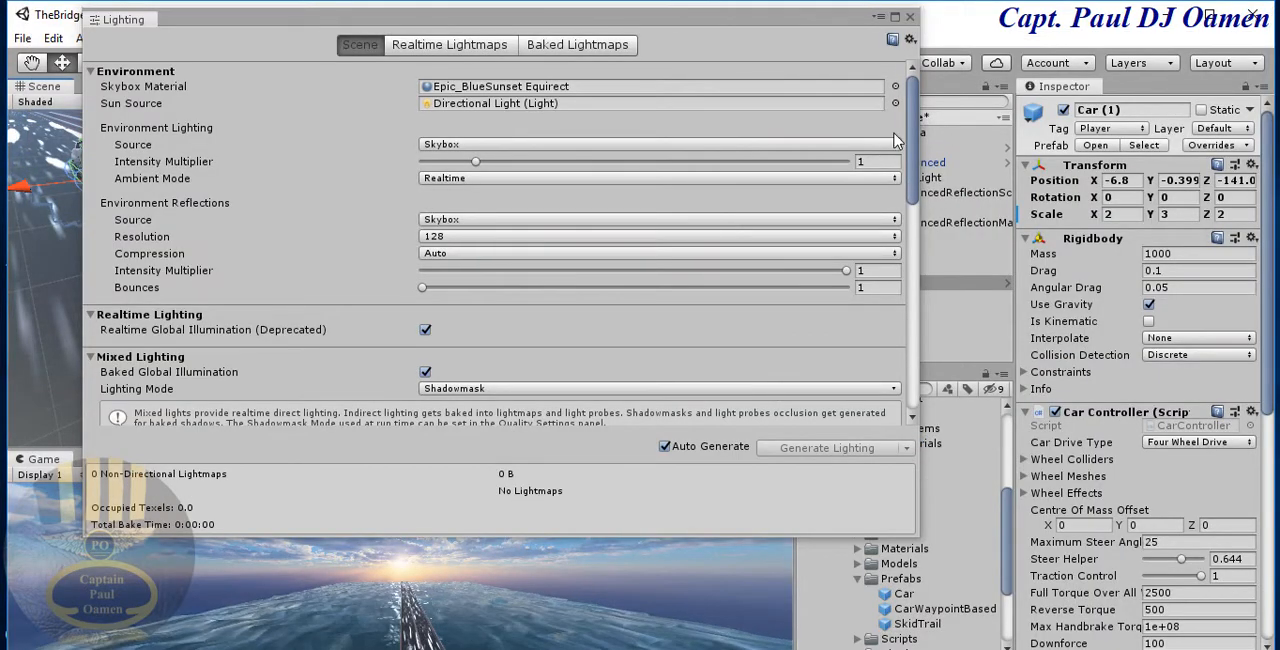
click(909, 17)
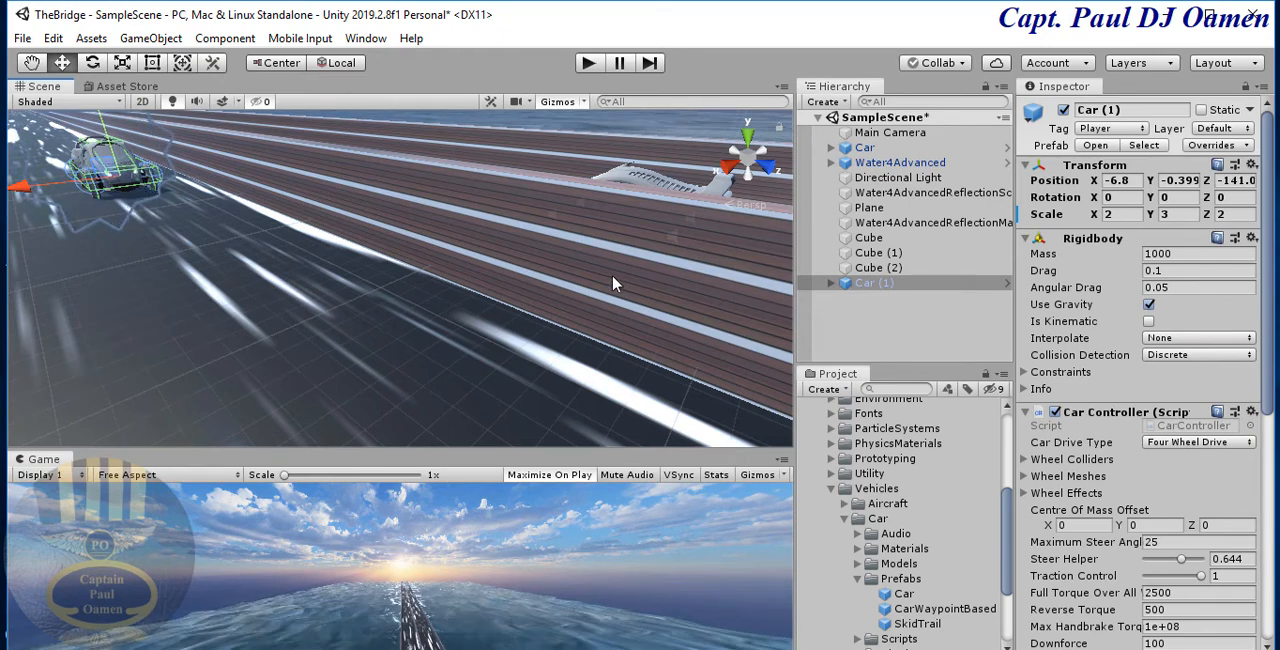
click(589, 64)
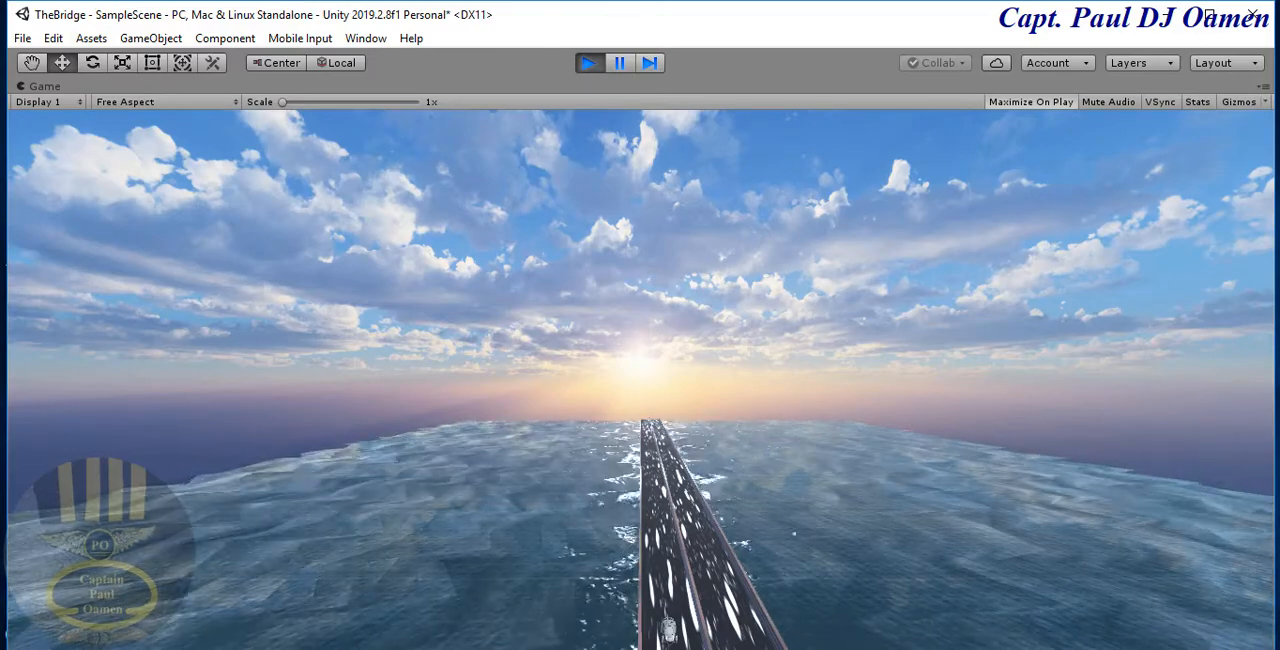
click(589, 66)
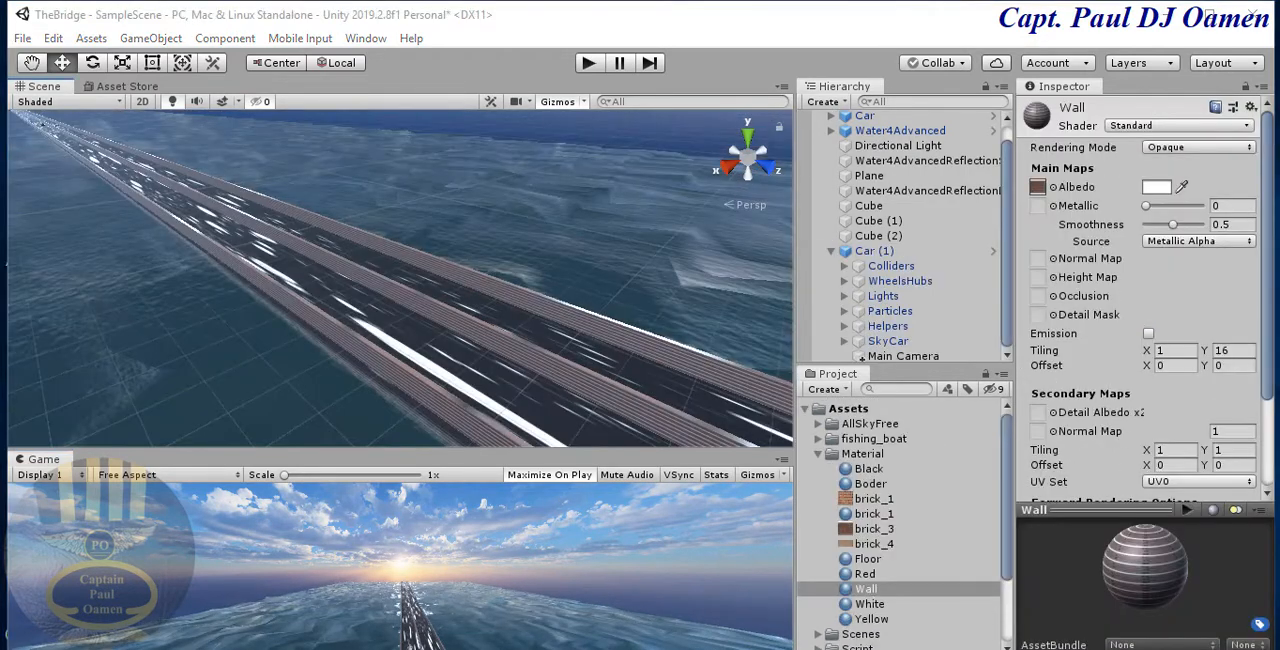
- Set the Y tiling of the Wall material to 6
click(700, 372)
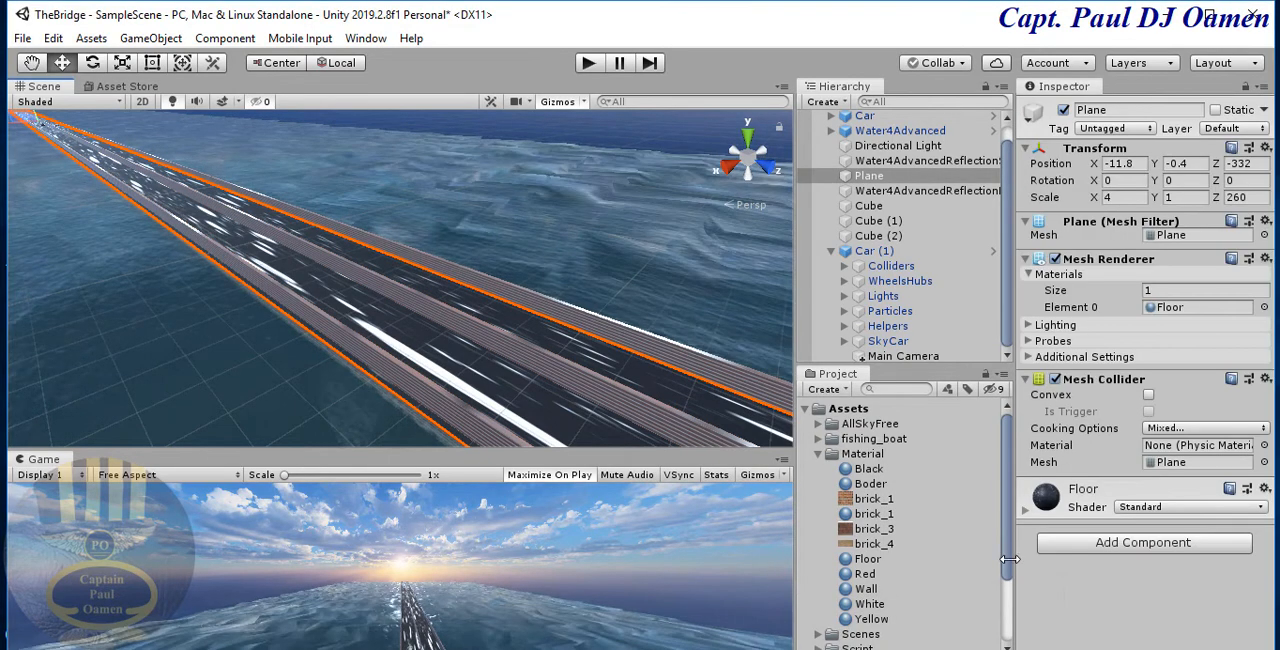
click(862, 589)
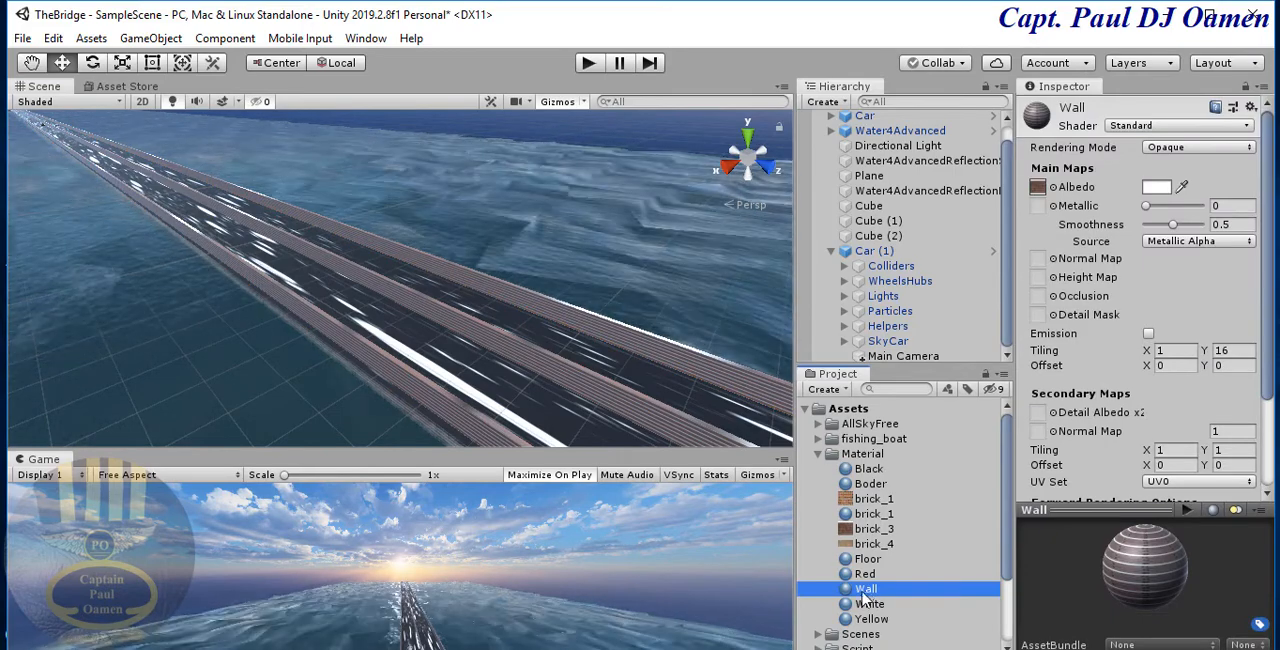
click(1234, 352)
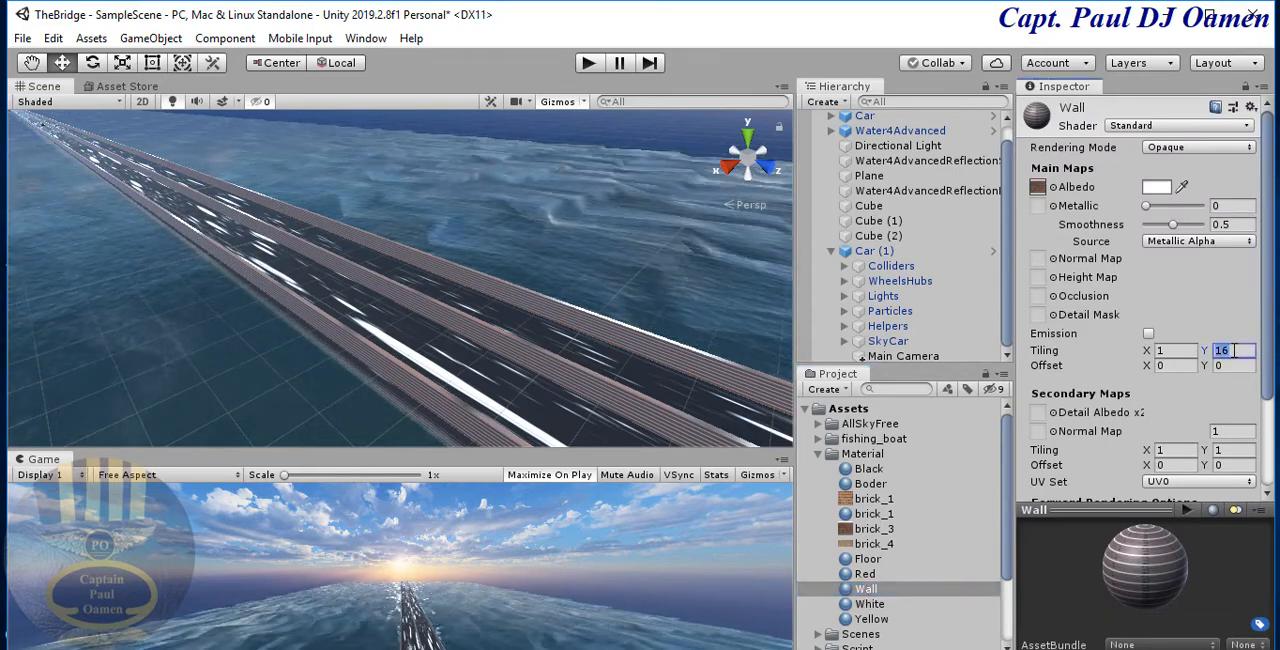
text(6)
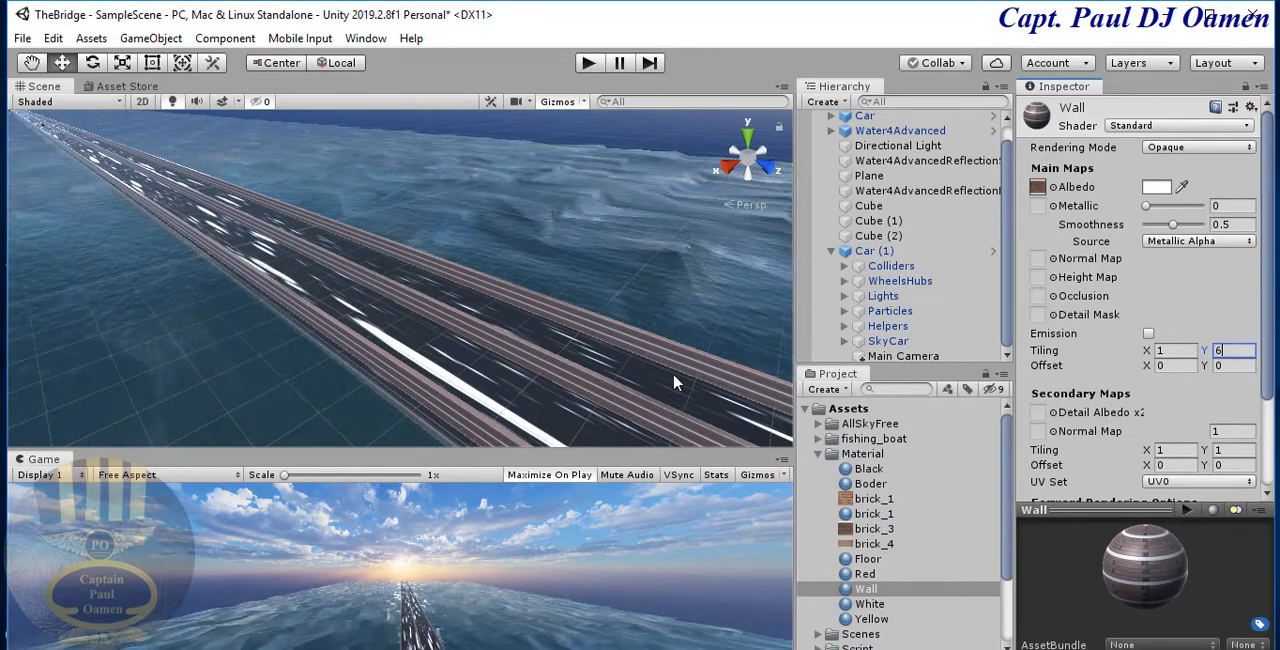
alt+right_drag(674, 375, 626, 342)
scroll(626, 340, down, 5)
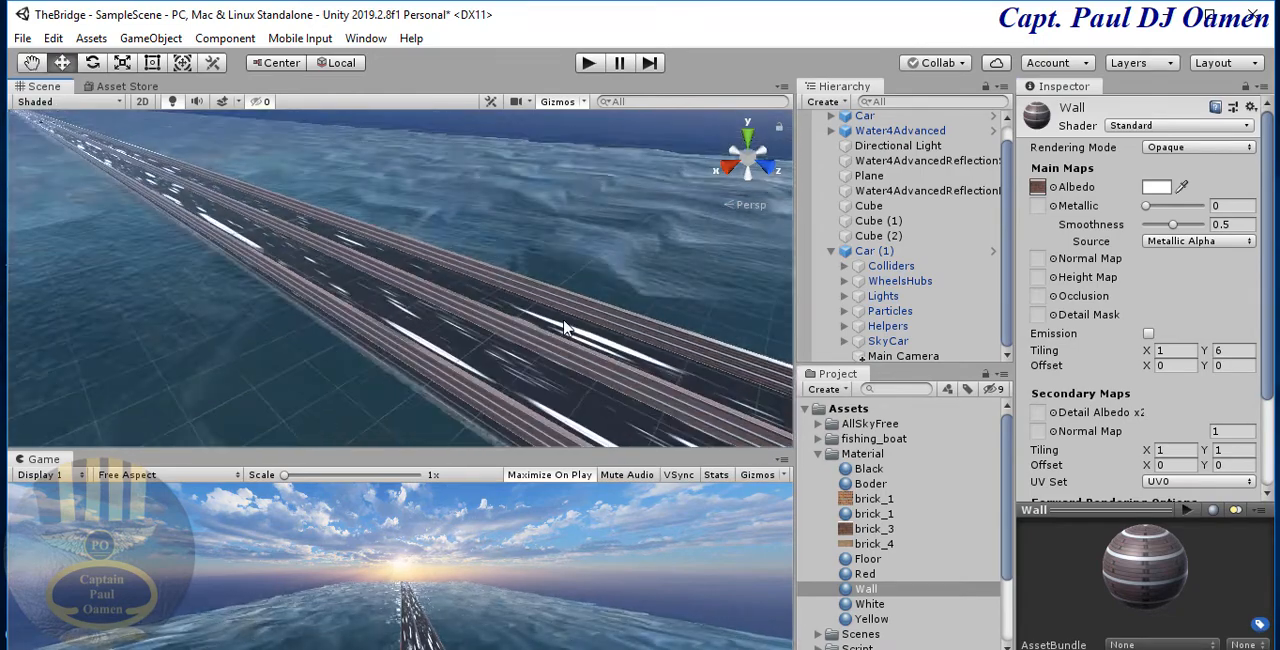
- Select the middle wall, Cube, and frame its full length in the scene view
click(655, 268)
click(656, 272)
click(360, 258)
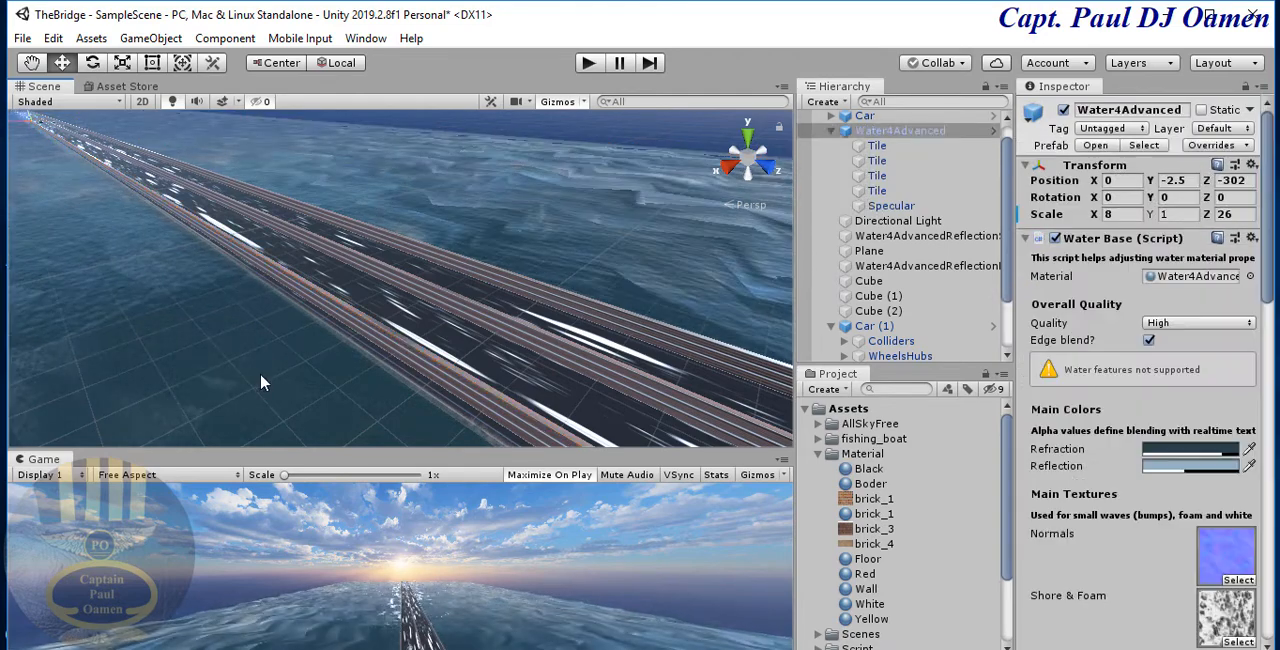
click(362, 257)
click(360, 258)
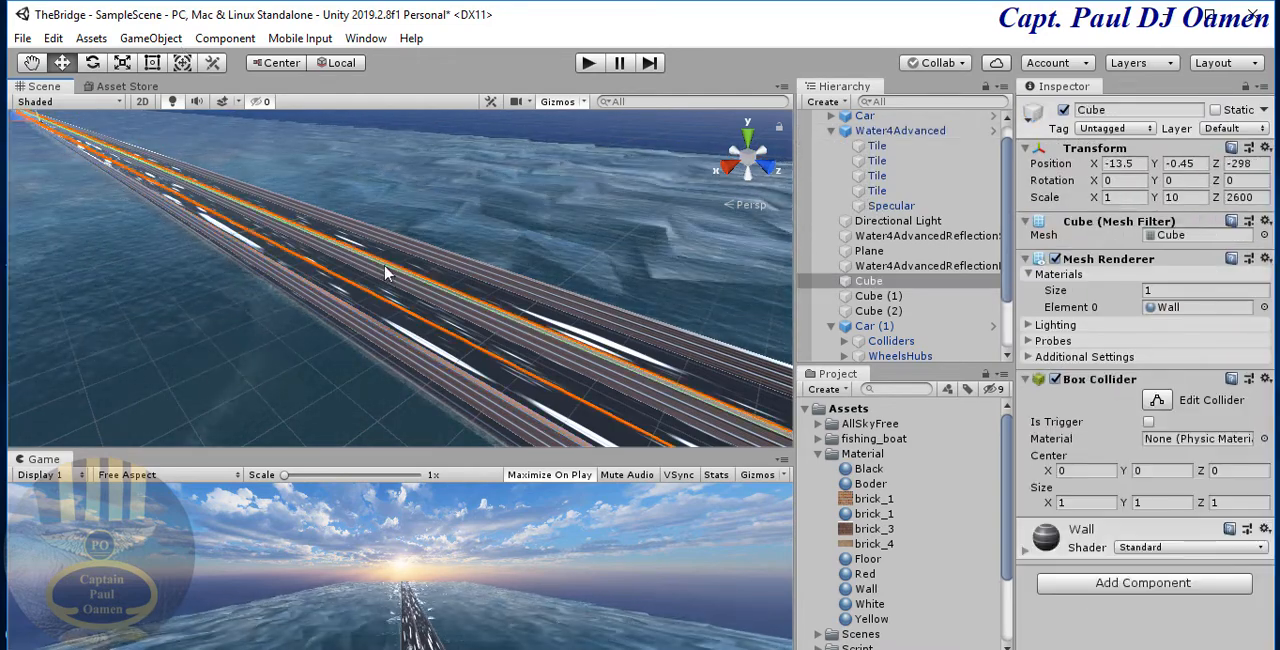
click(53, 38)
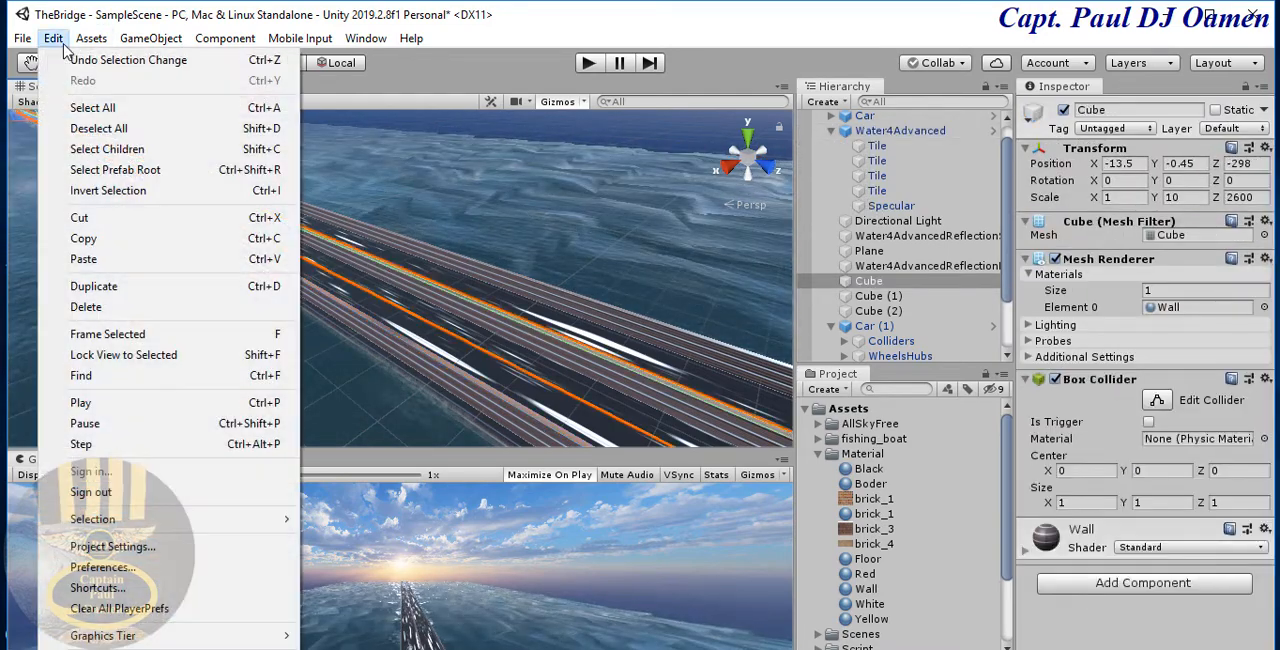
click(108, 335)
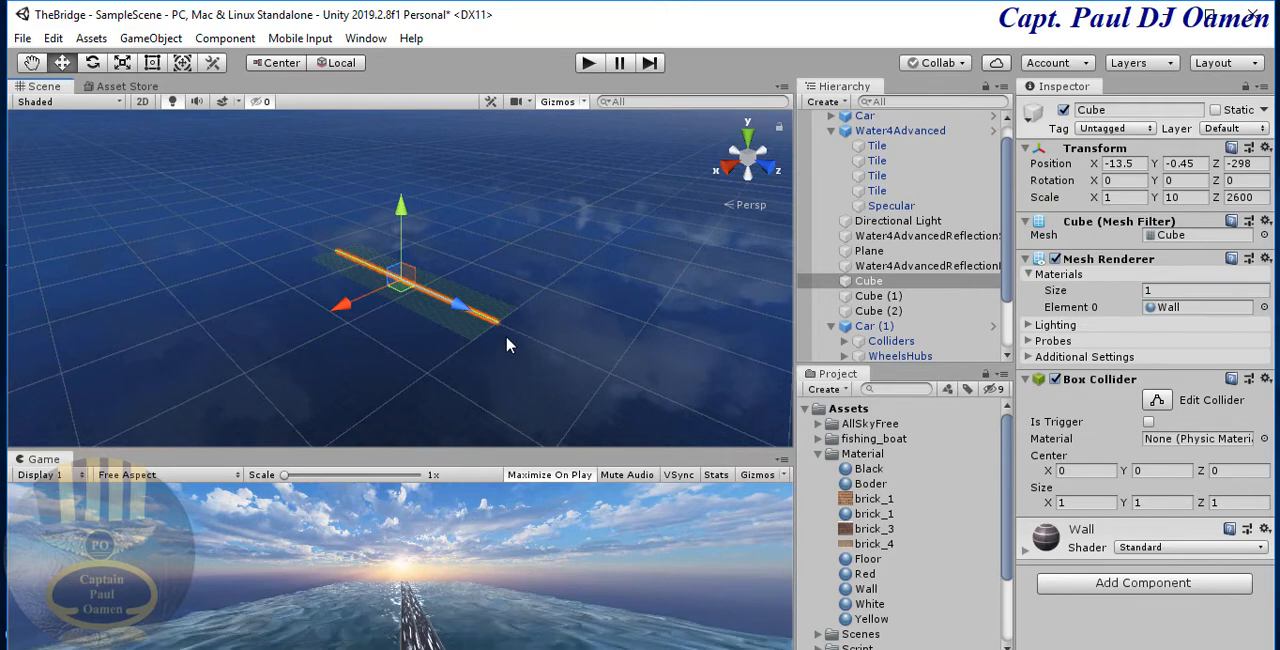
- Widen the Water4Advanced ocean by setting its X scale to 16
click(474, 330)
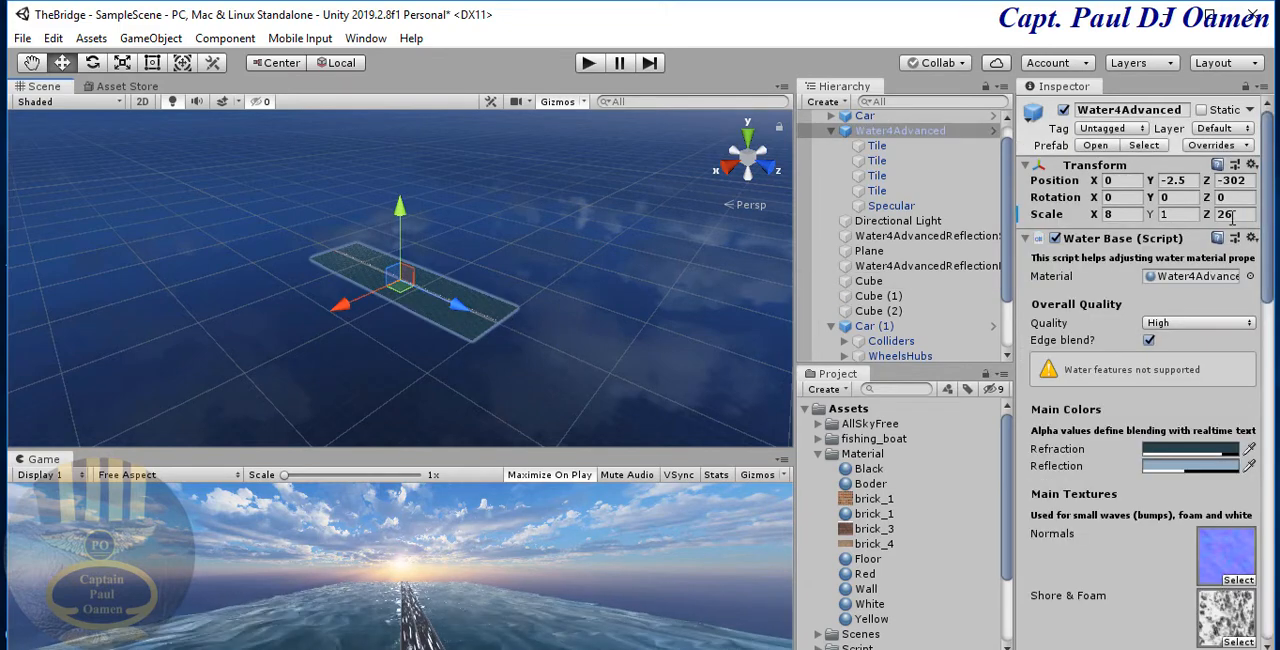
click(1124, 214)
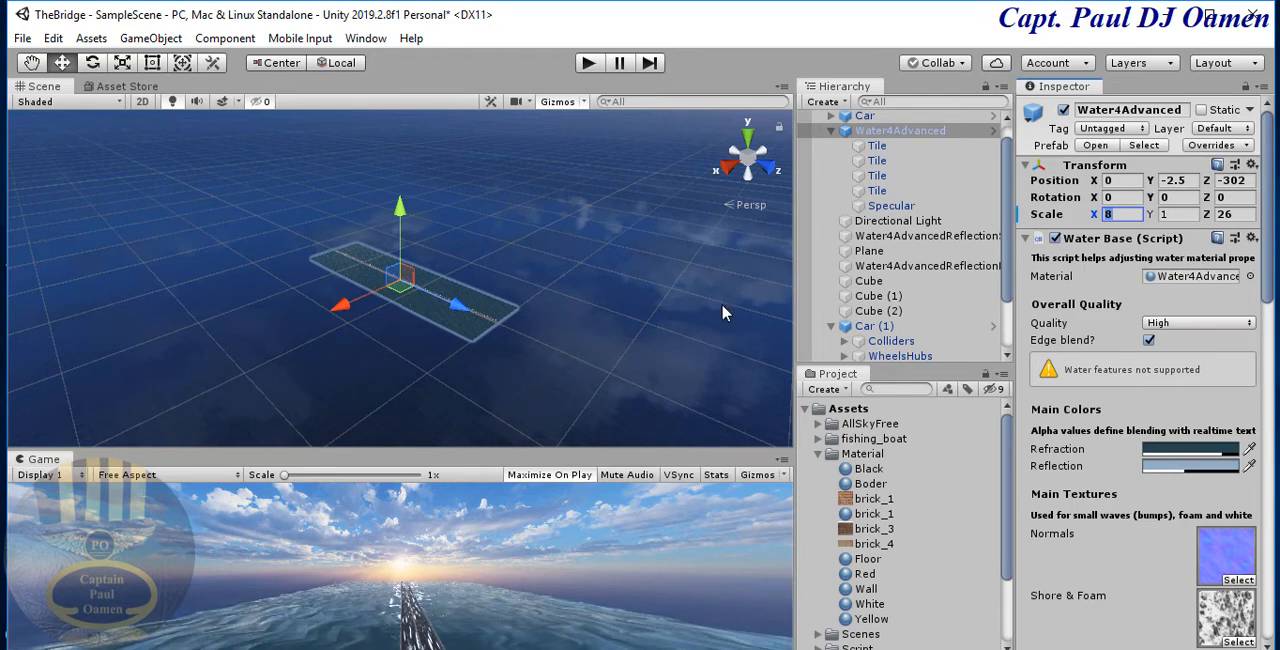
click(905, 131)
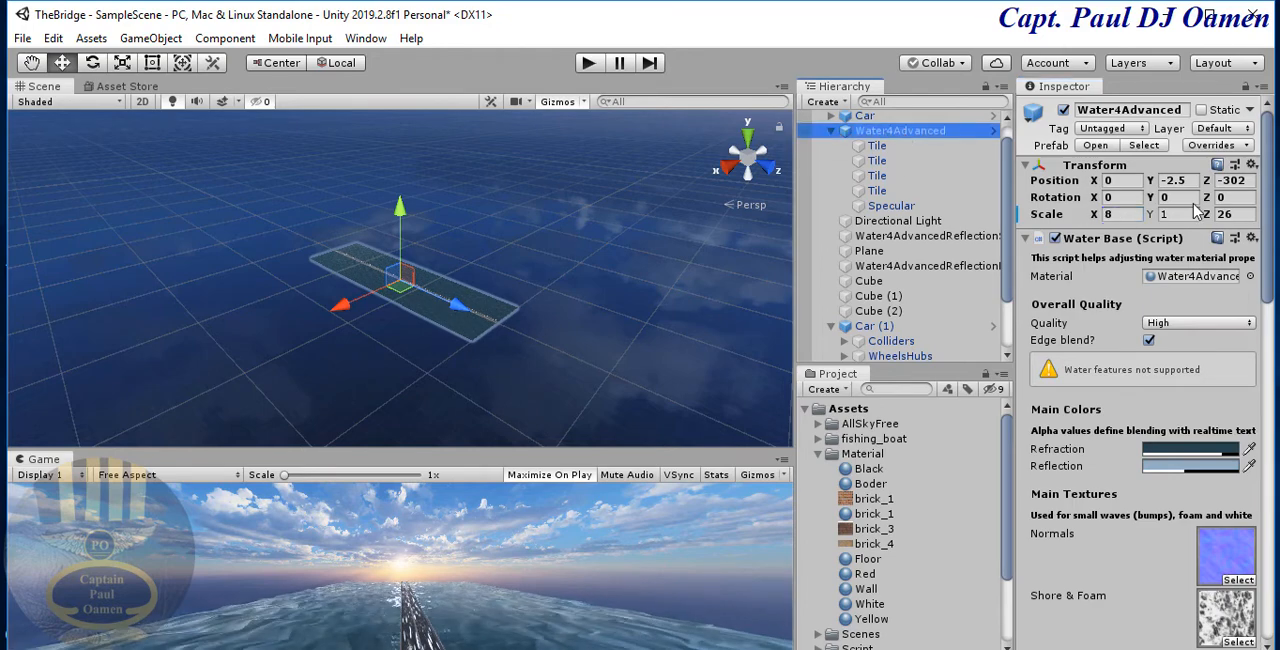
click(1126, 215)
text(16)
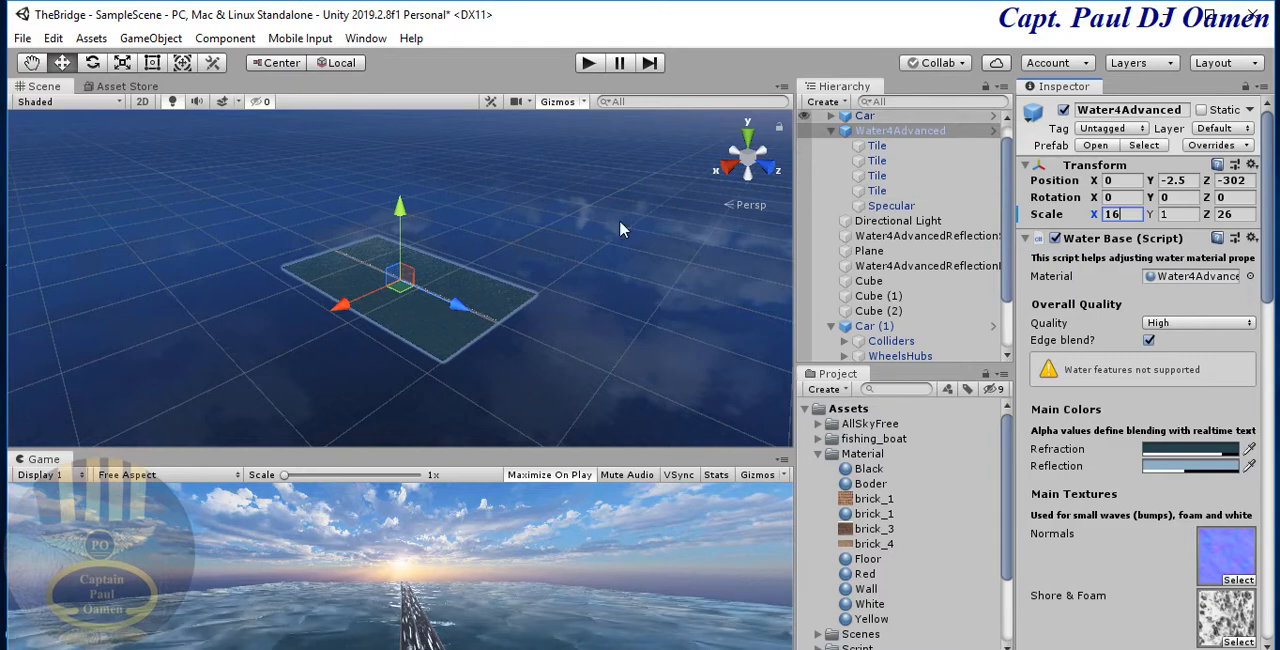
click(514, 330)
click(508, 322)
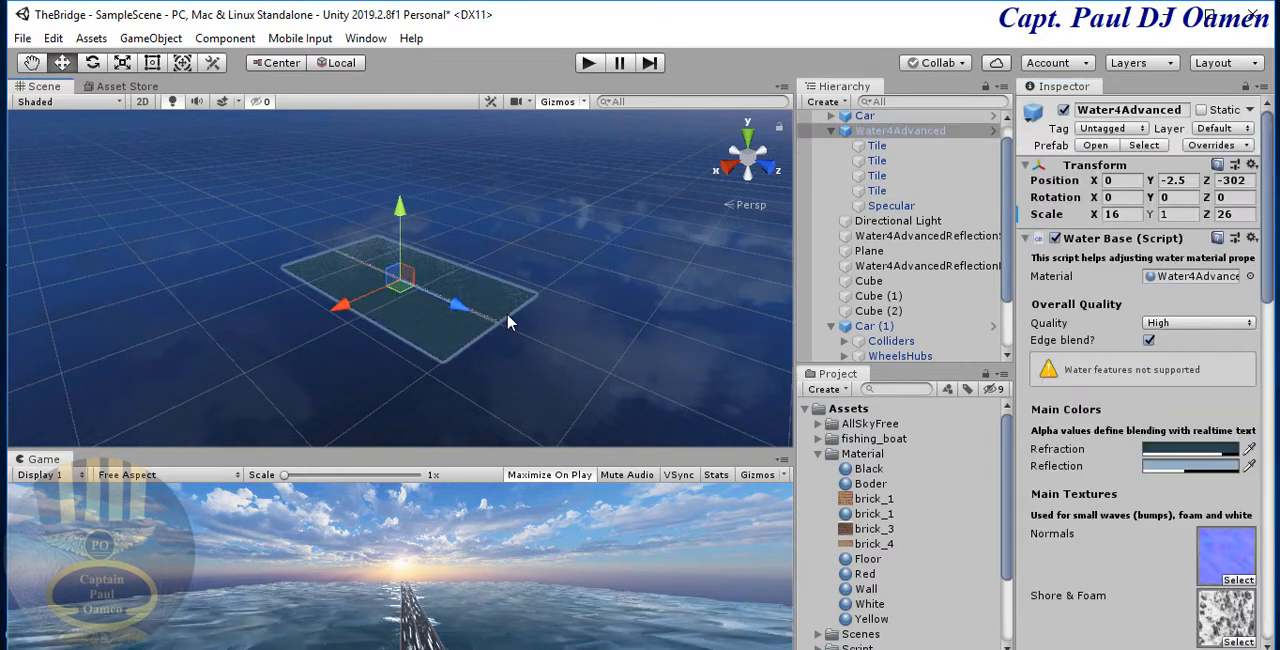
- Create a new 3D cube and move it along the bridge to its end, at Z position 973
click(842, 102)
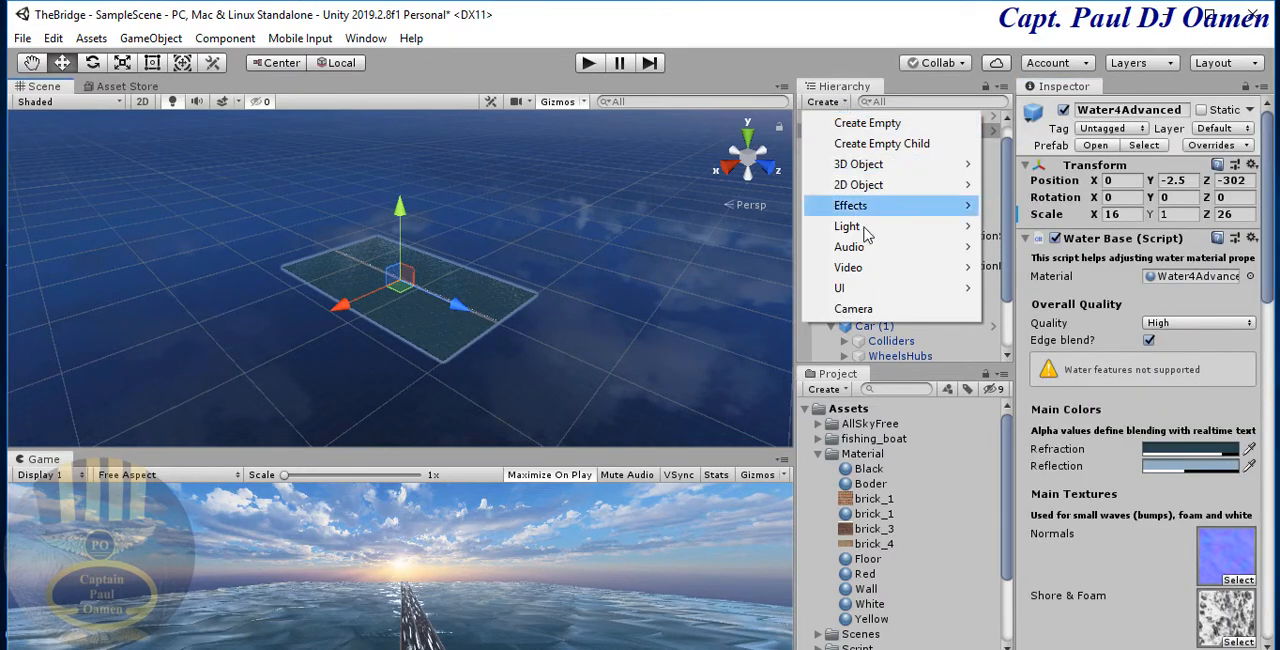
mouse_move(856, 170)
click(1022, 164)
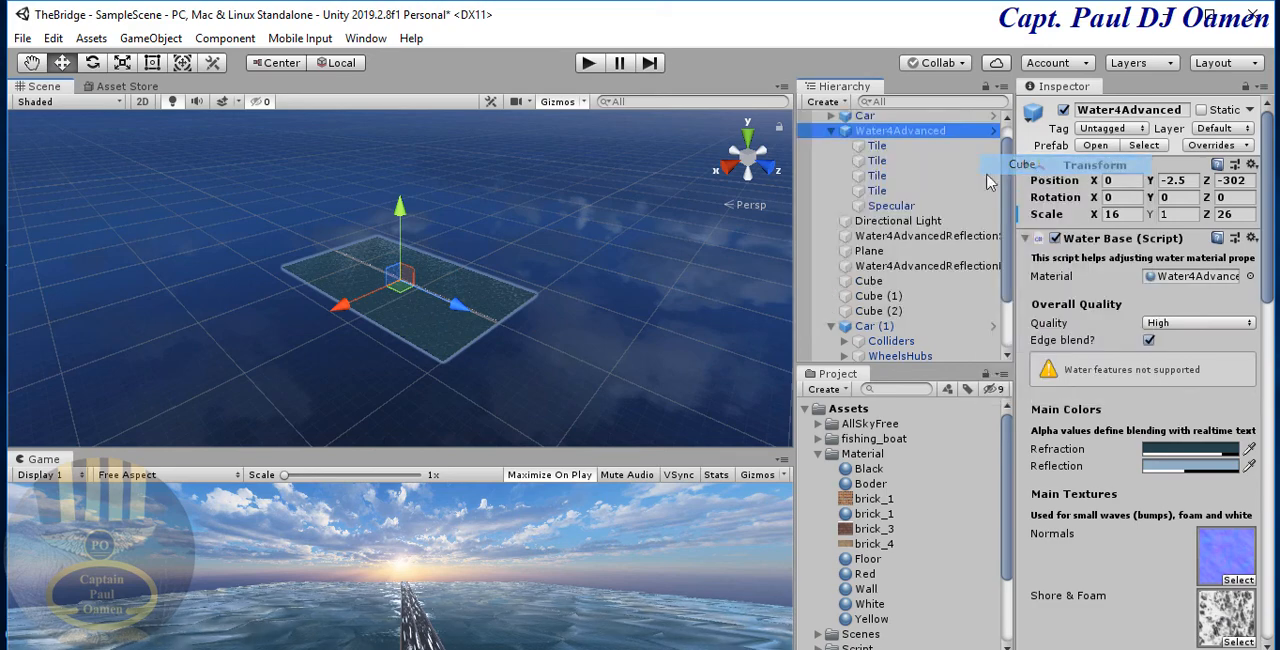
drag(461, 313, 538, 347)
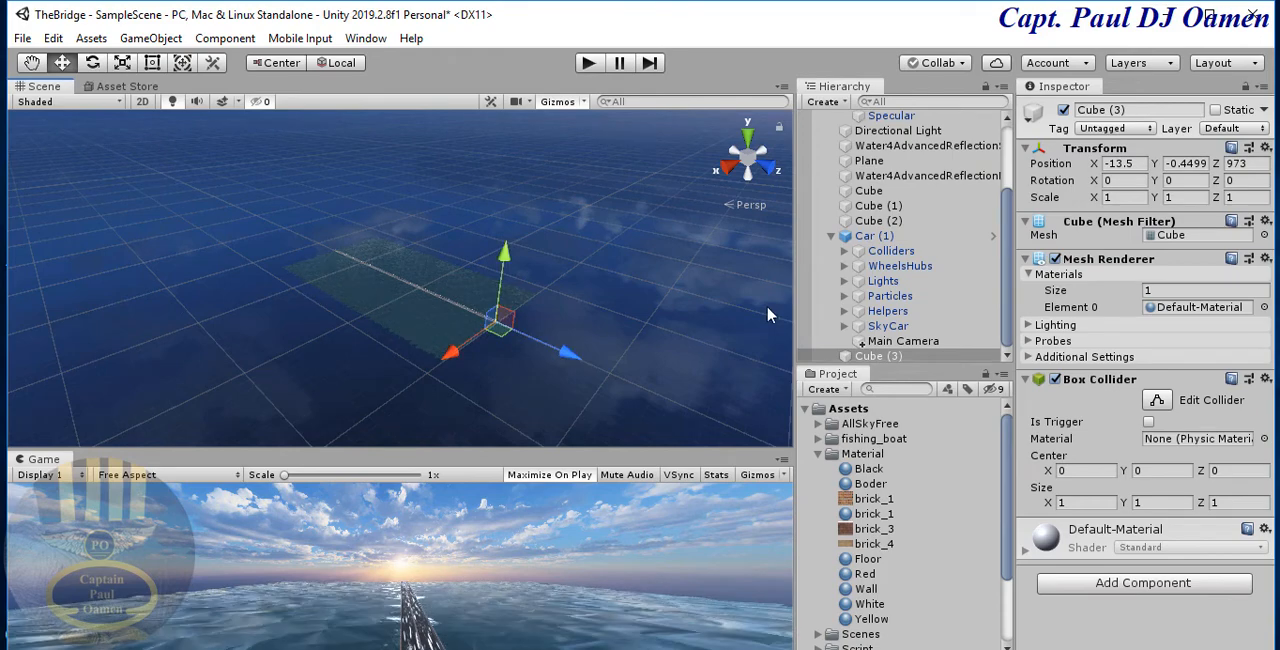
- Scale the new cube to X 2000, Y 20, Z 1000 and move it beyond the bridge's end to a Z position of about 1508
click(1121, 197)
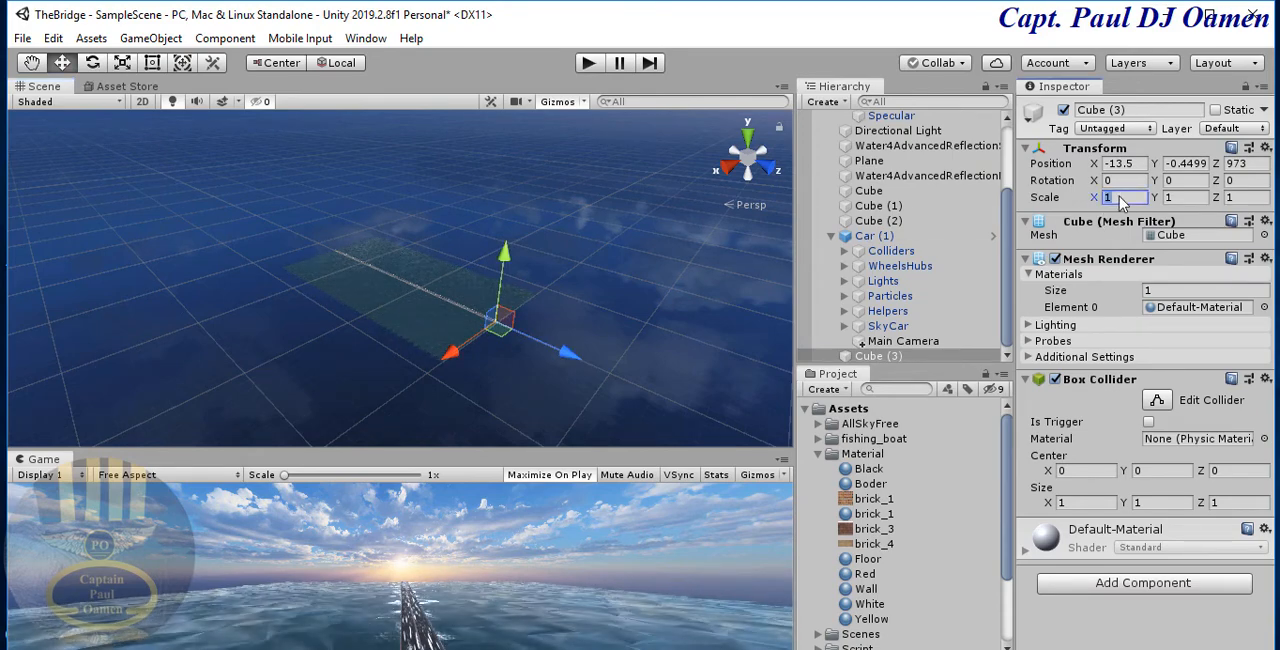
text(2000)
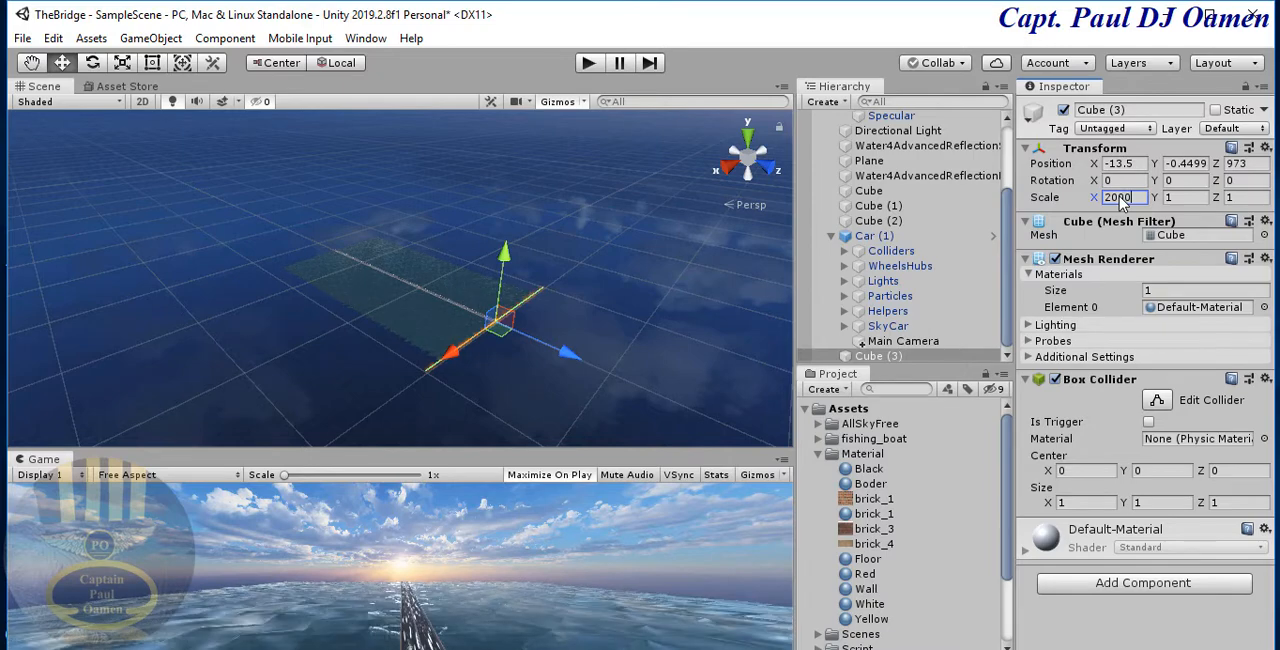
click(1192, 198)
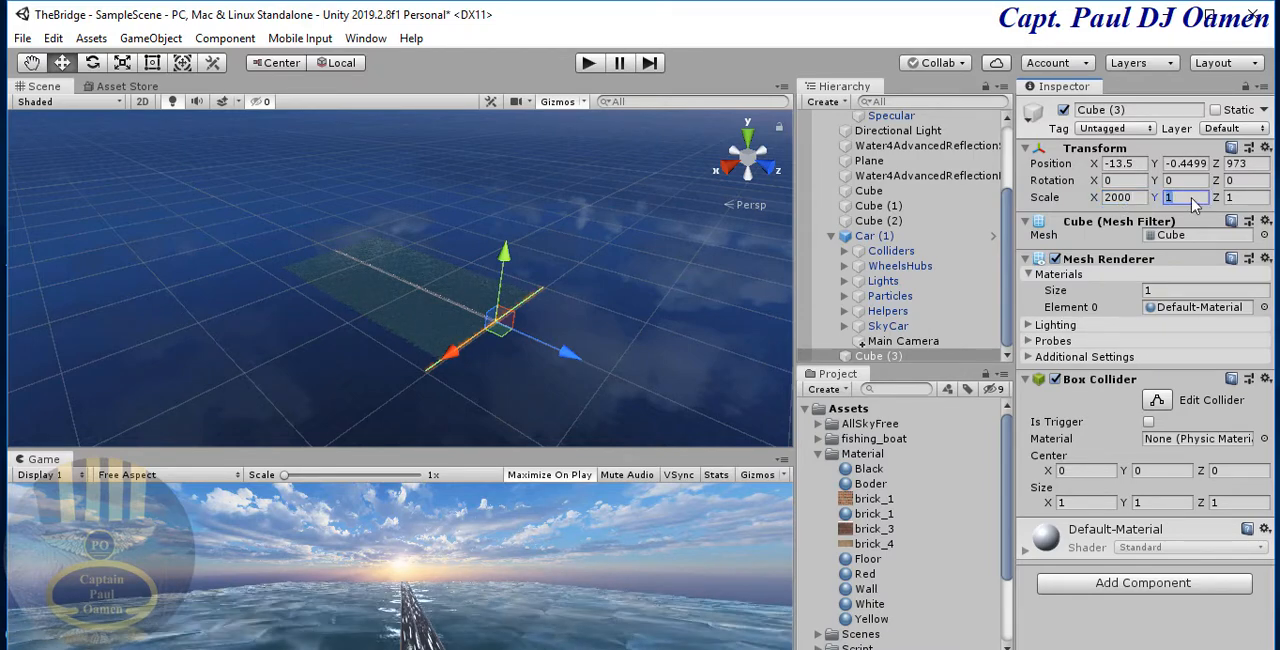
text(20)
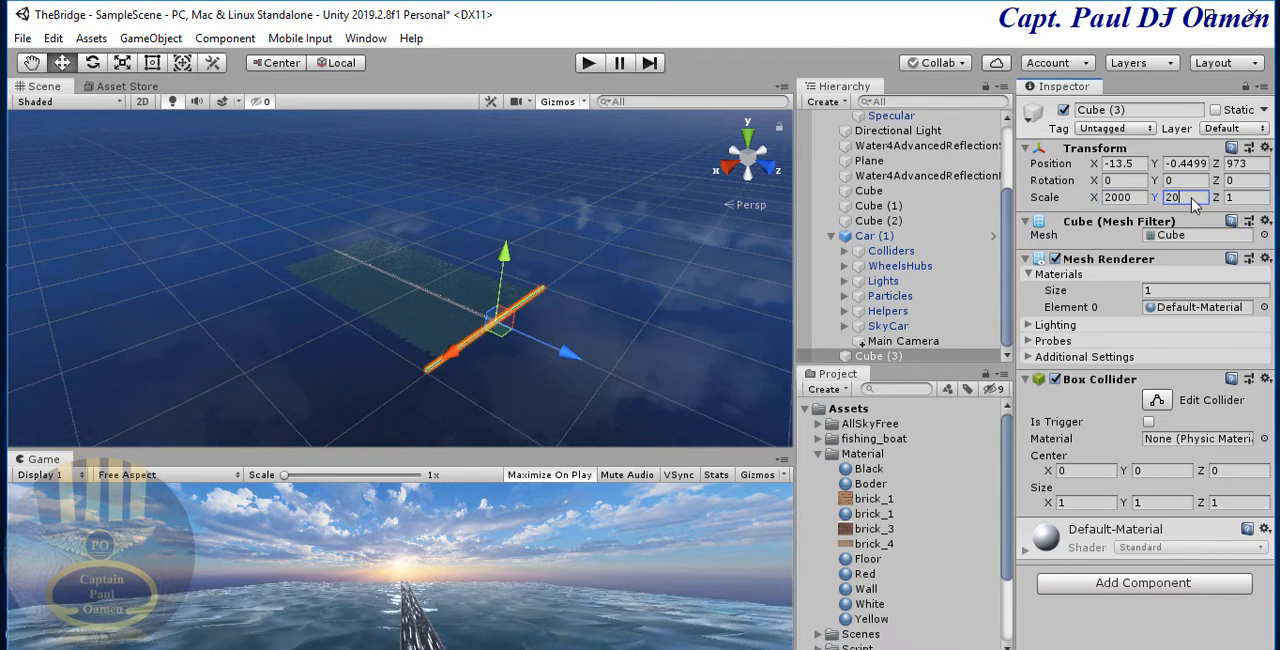
click(1266, 198)
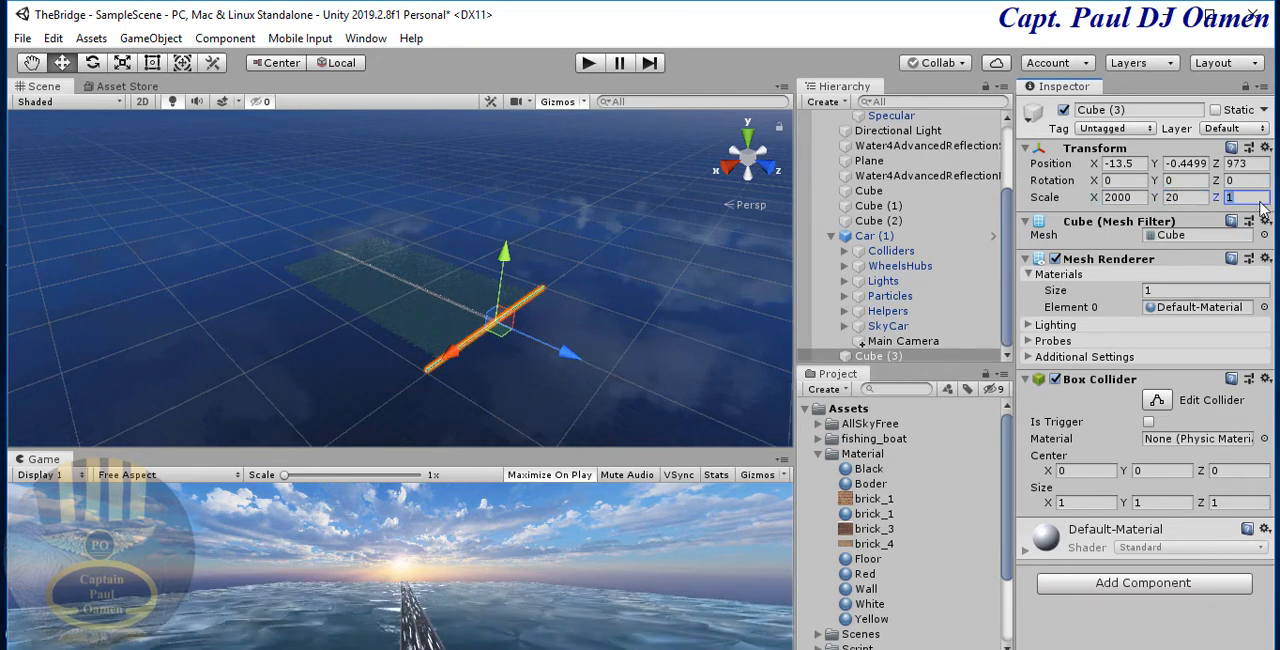
text(100)
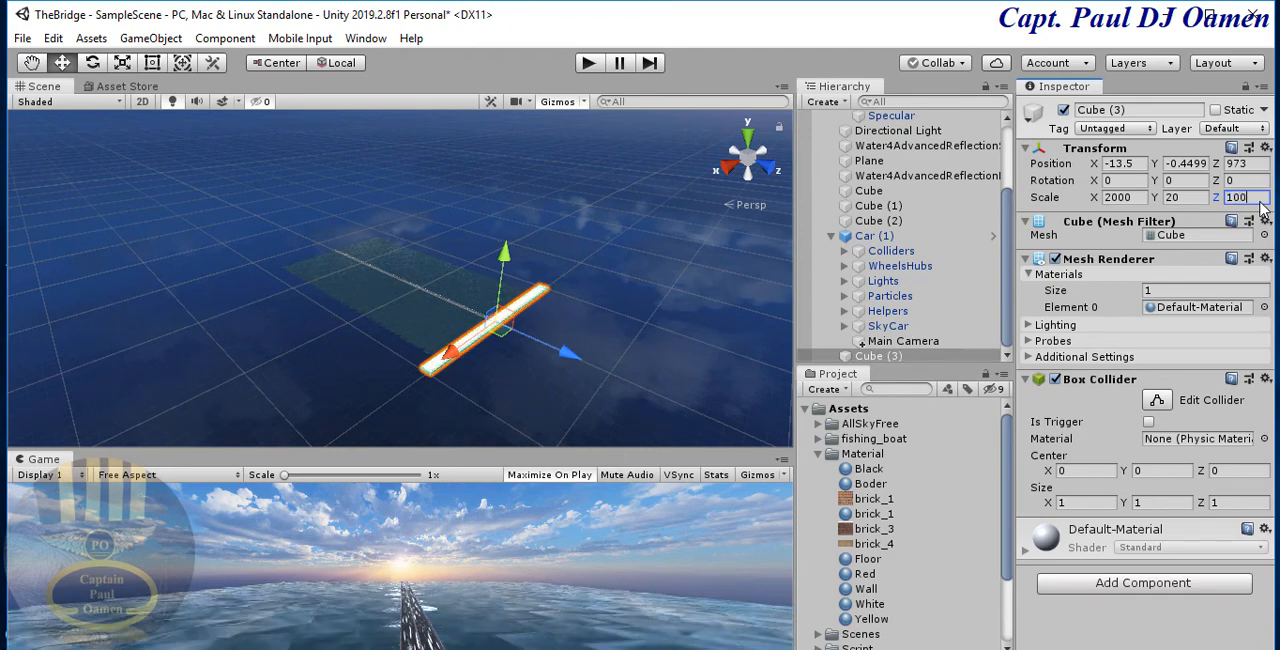
text(0)
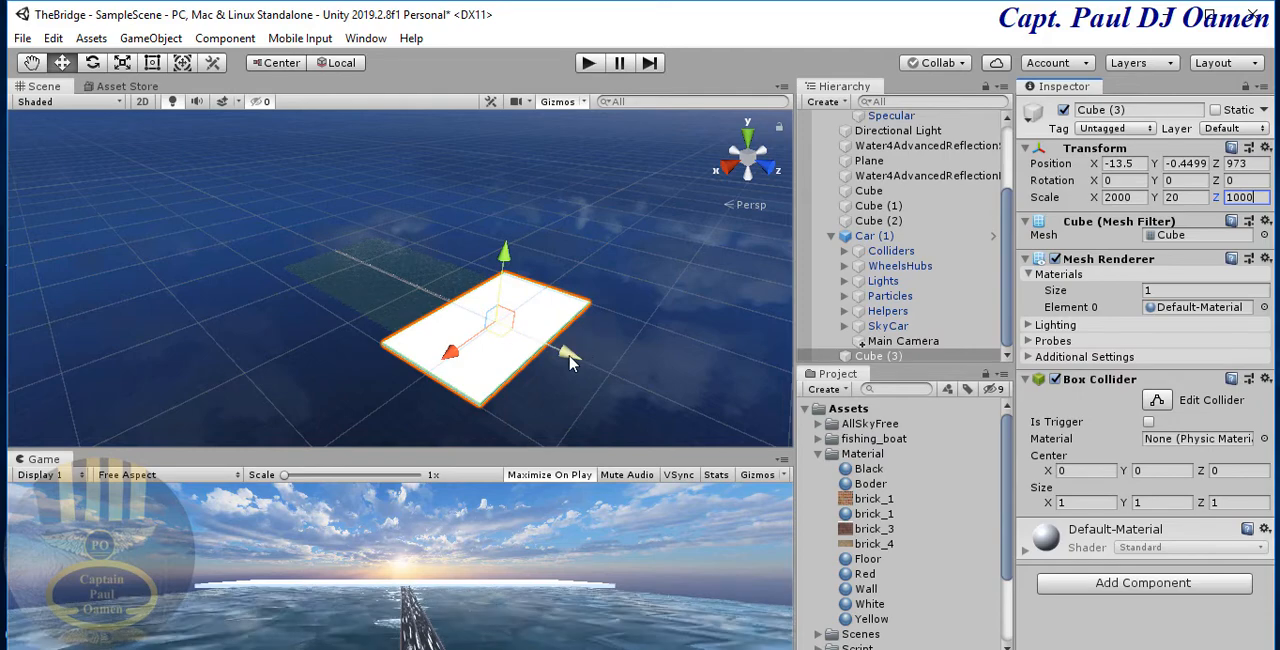
drag(569, 352, 614, 400)
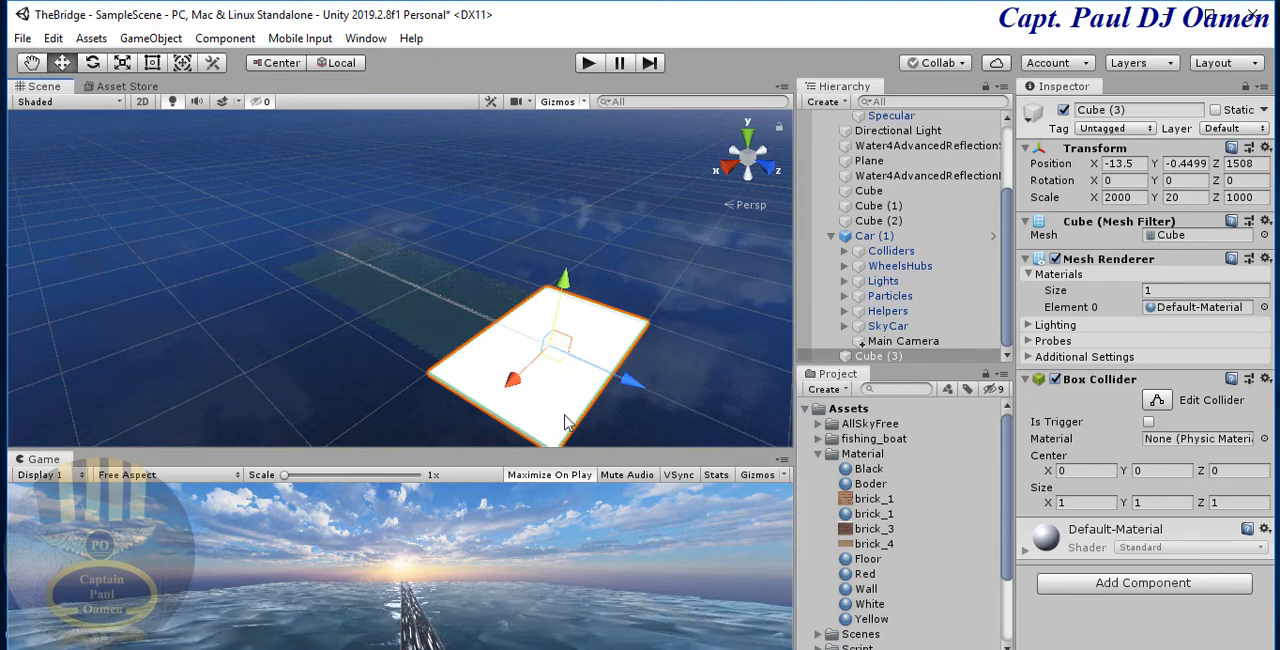
- Create a new material named CityFloor in the Material folder
scroll(670, 410, up, 6)
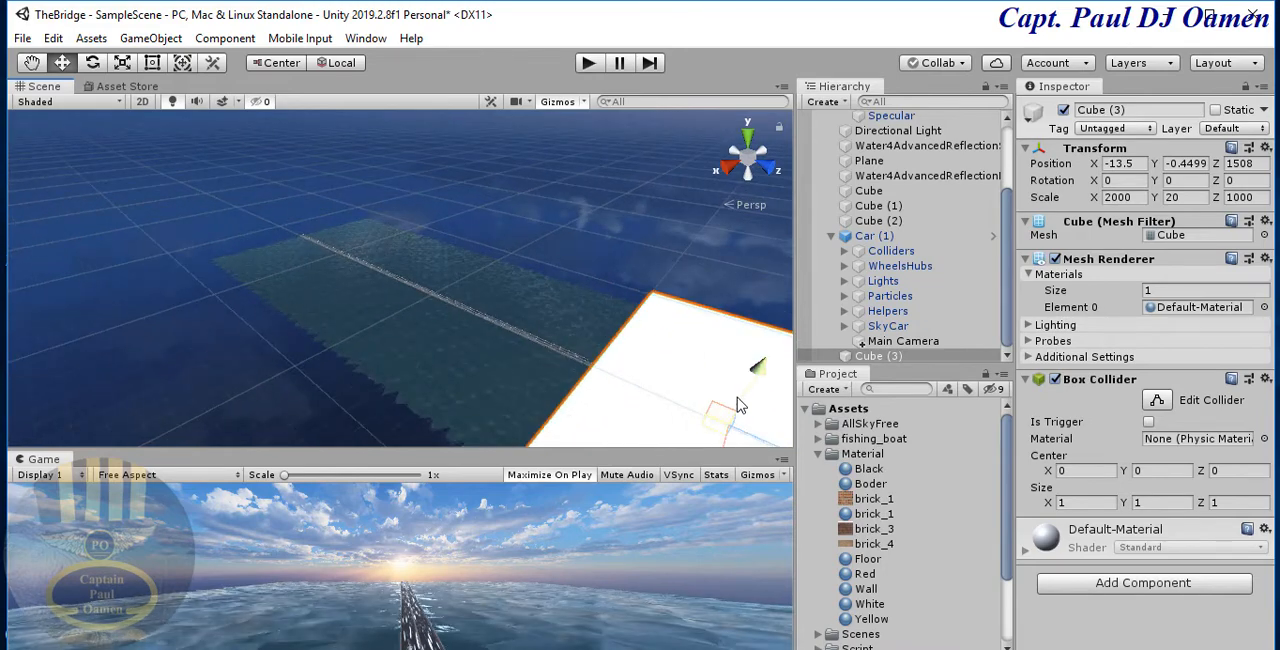
key(f)
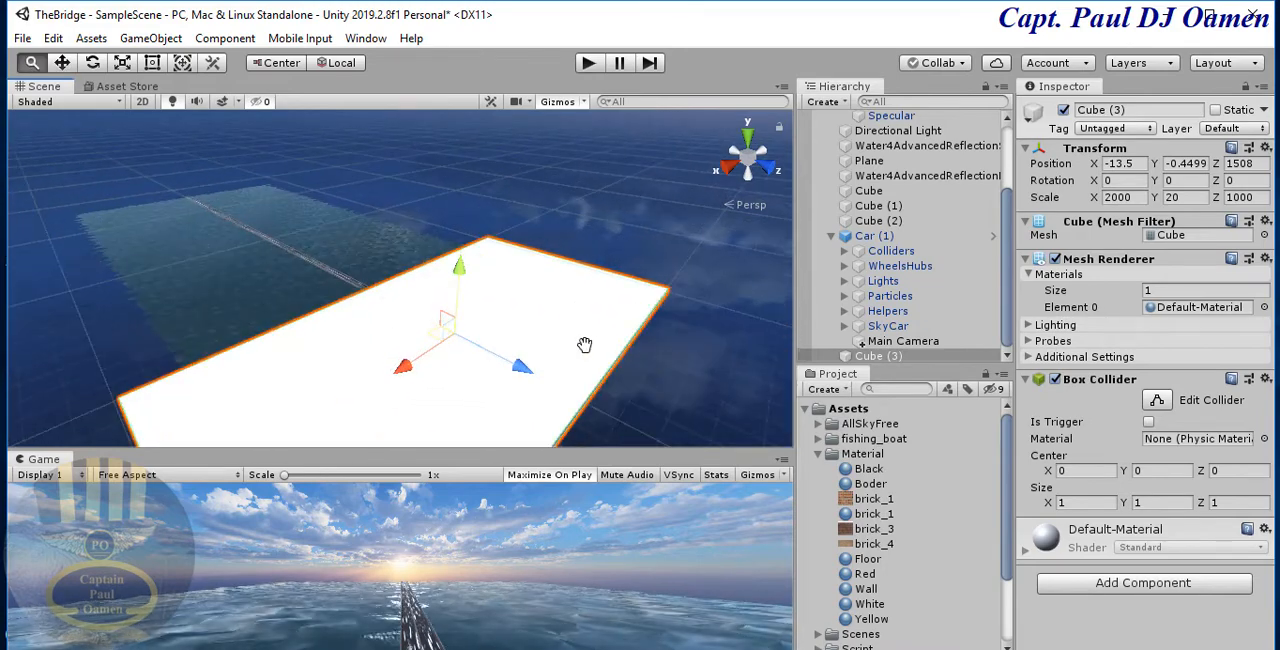
scroll(712, 385, up, 5)
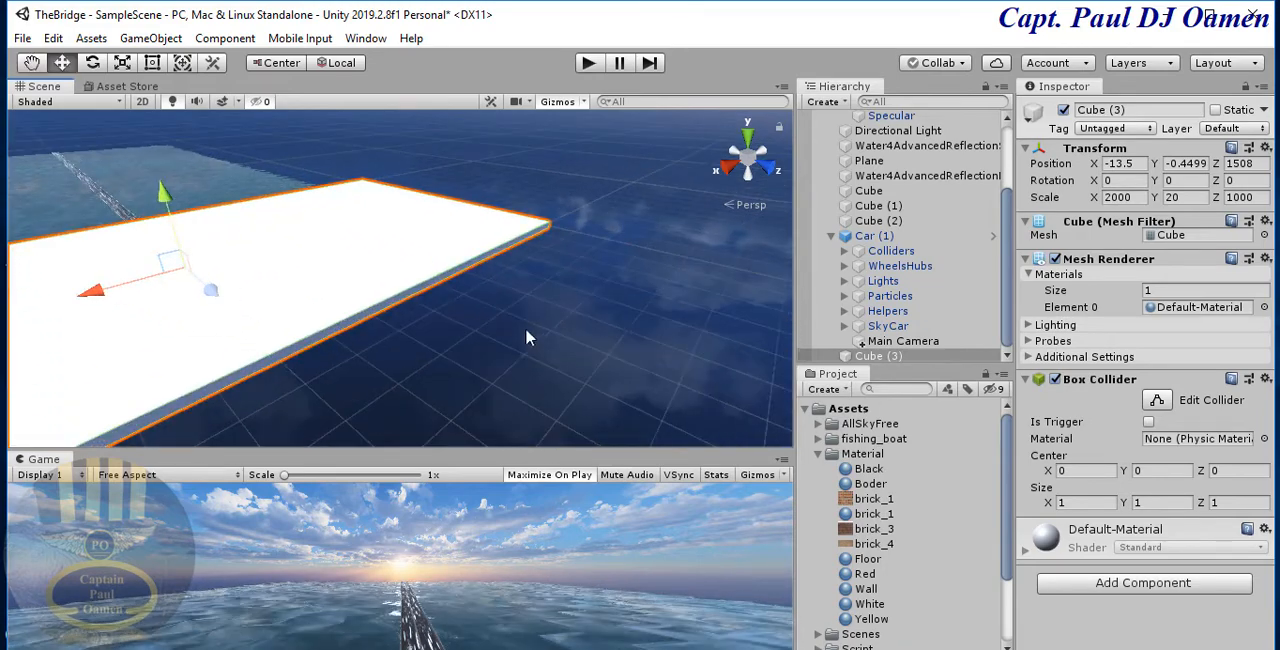
middle_drag(525, 327, 624, 343)
scroll(608, 338, down, 3)
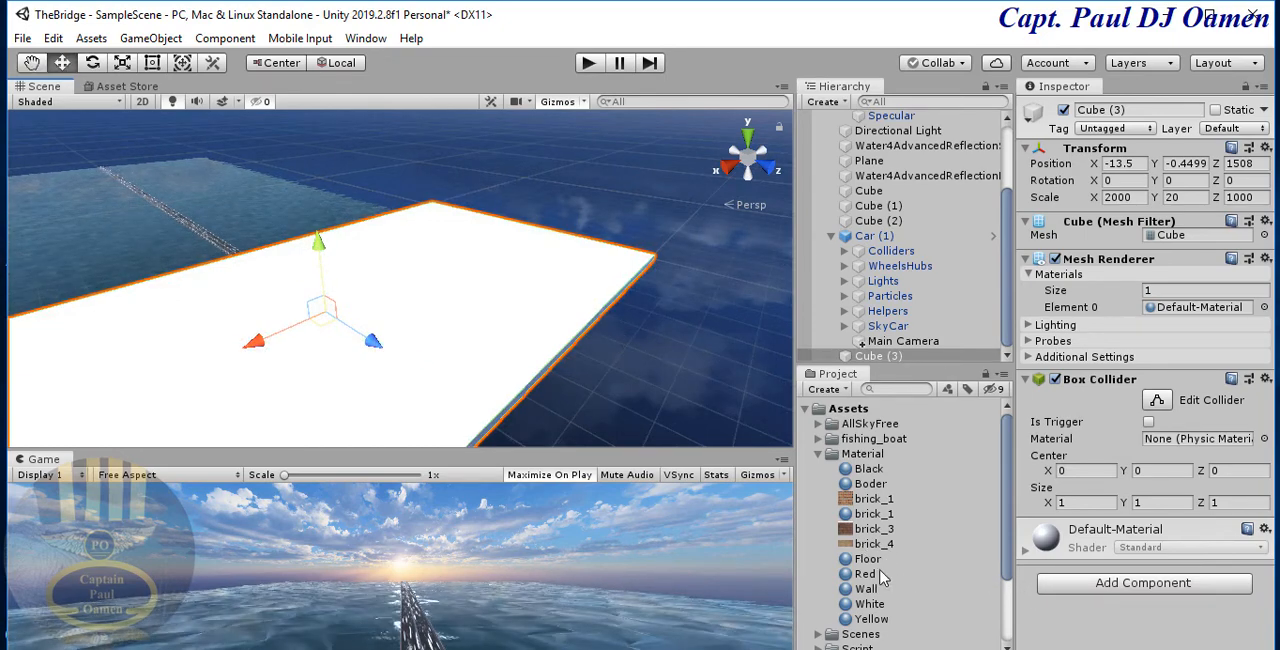
click(860, 454)
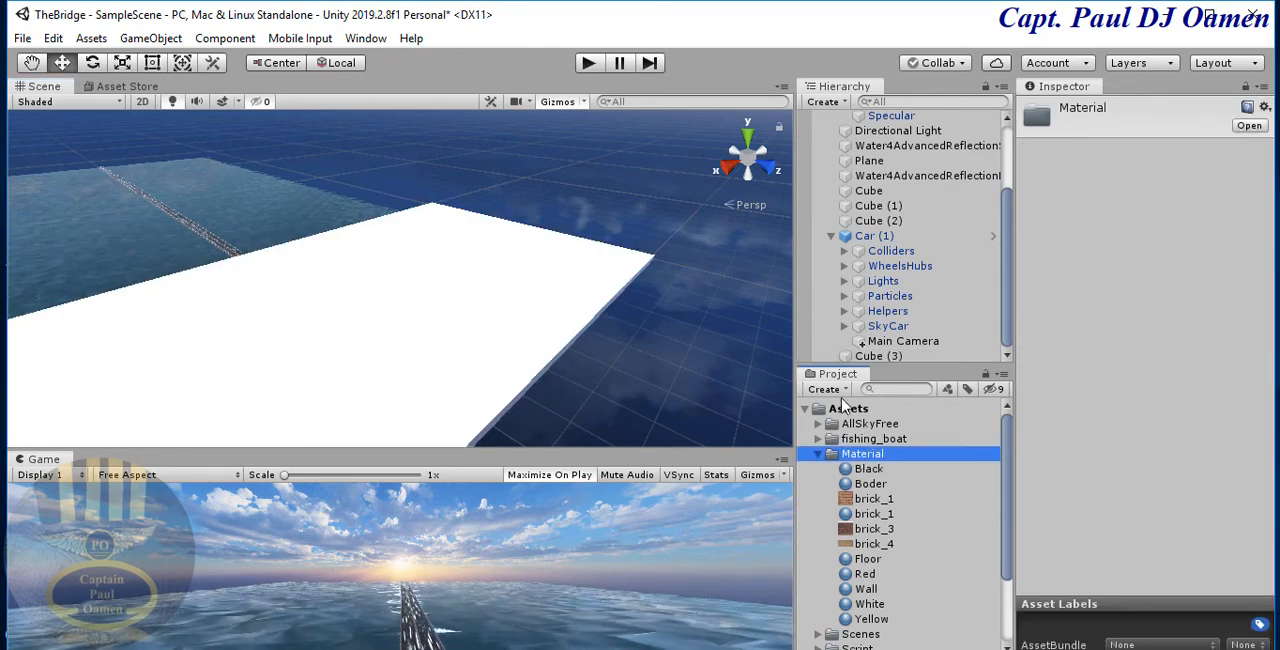
click(828, 389)
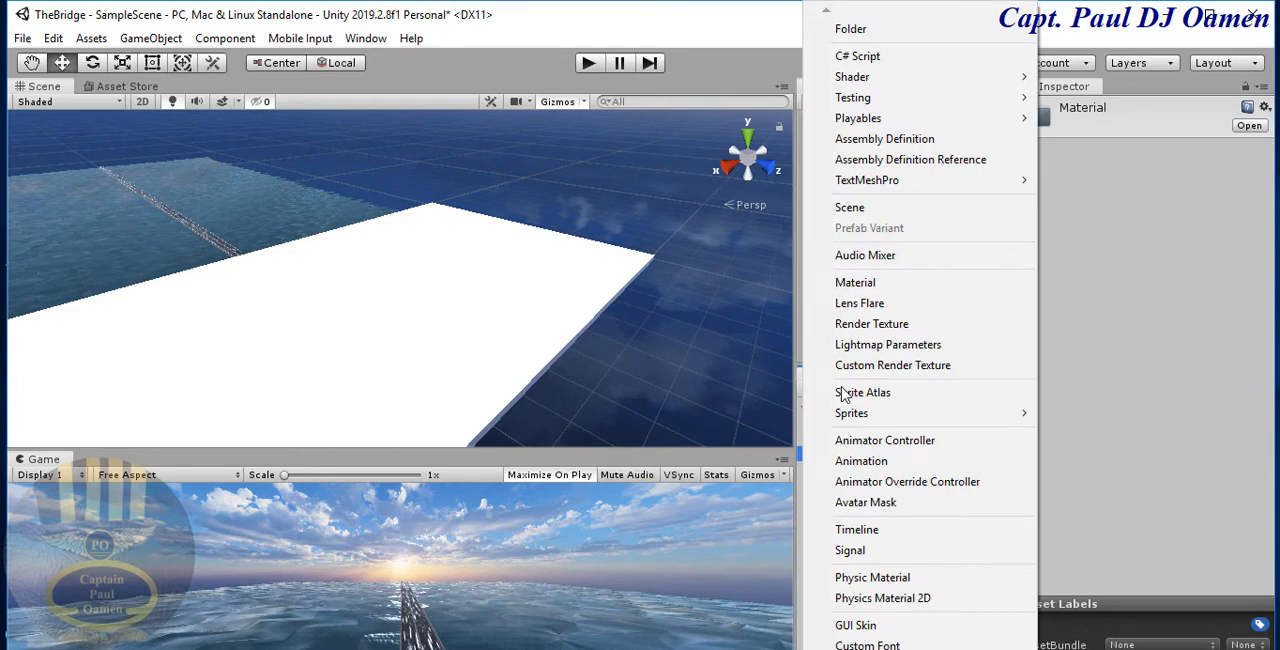
click(880, 284)
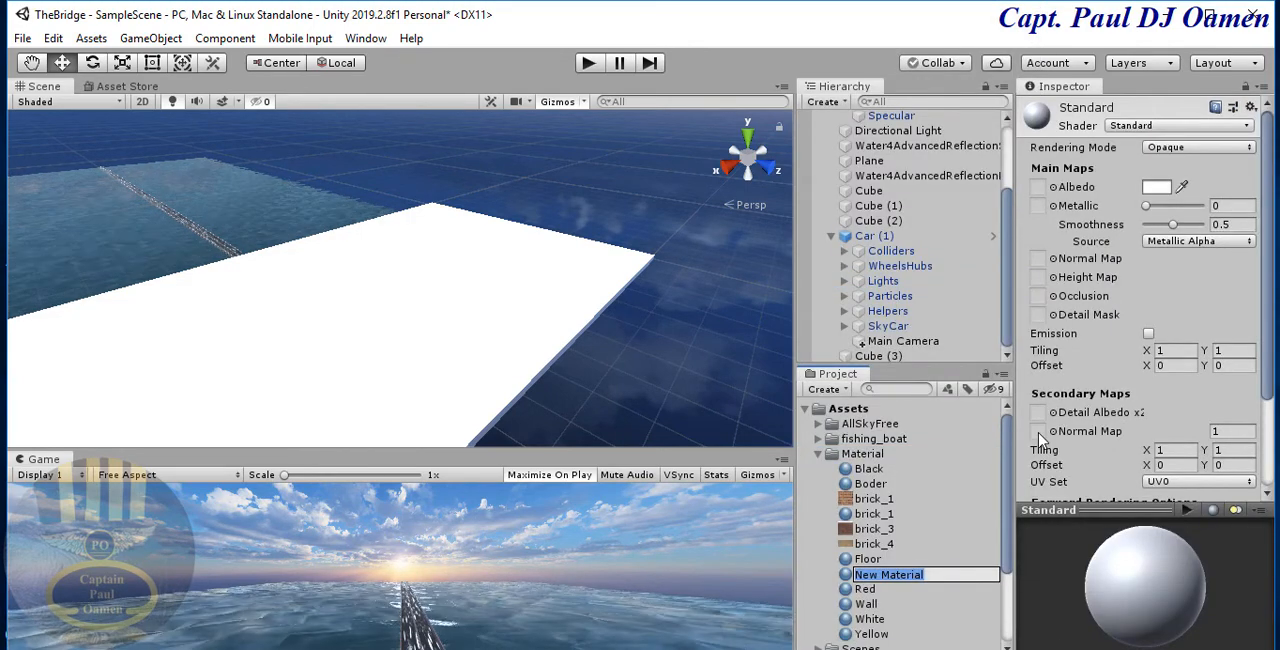
text(CityFloor)
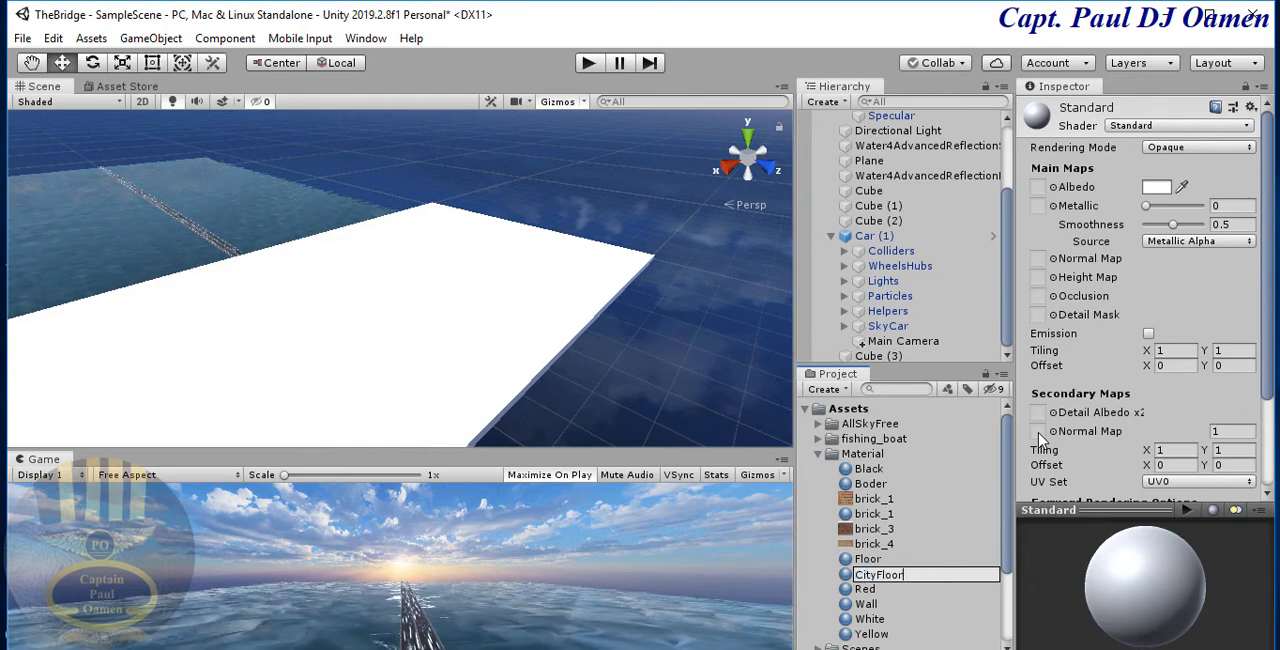
key(Return)
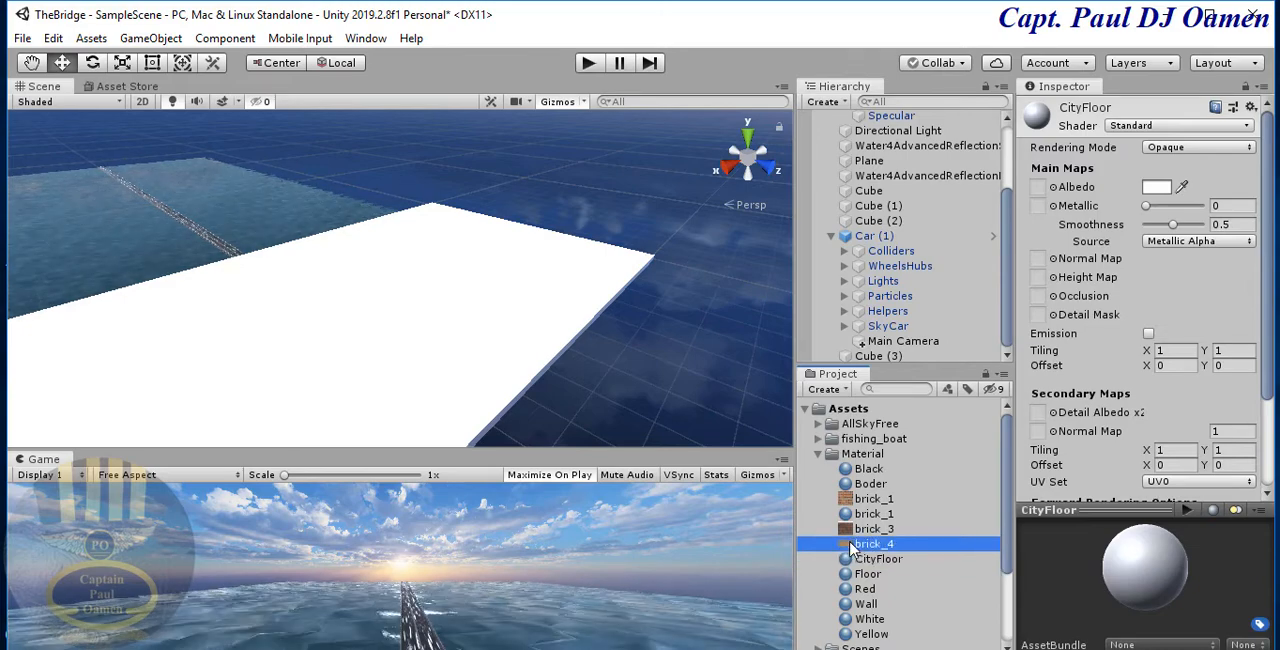
- Assign the brick_4 texture as CityFloor's albedo map and apply the material to the large land cube
drag(852, 545, 1039, 189)
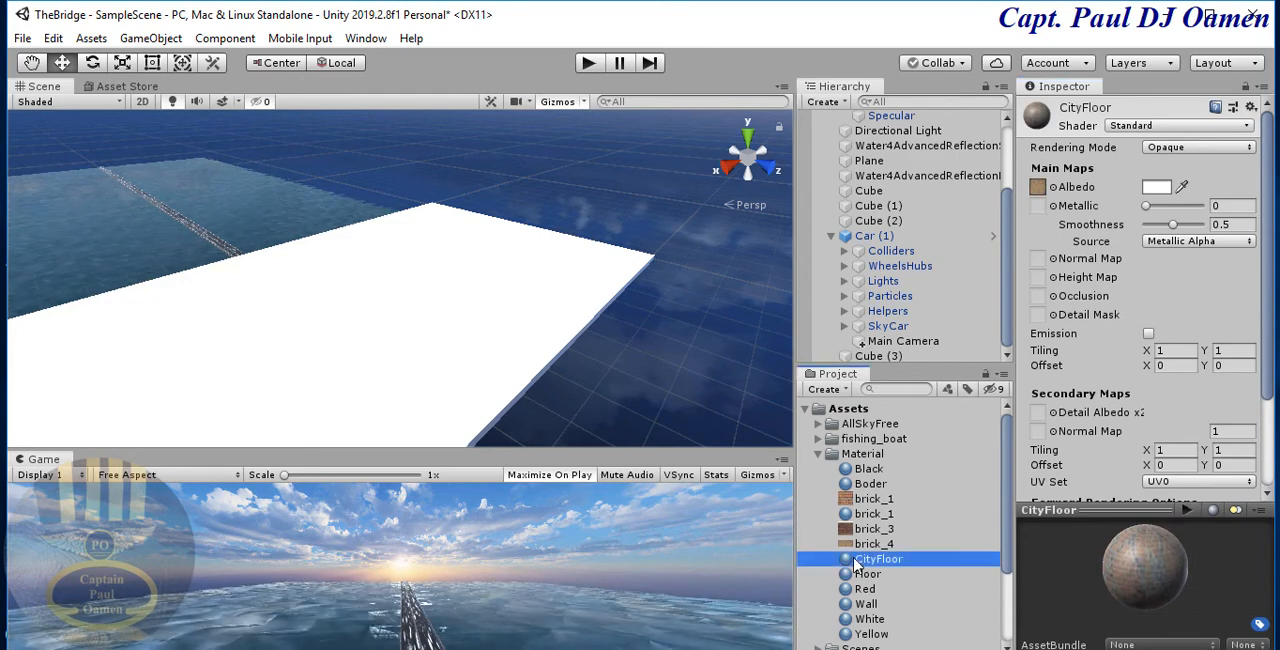
drag(855, 565, 462, 390)
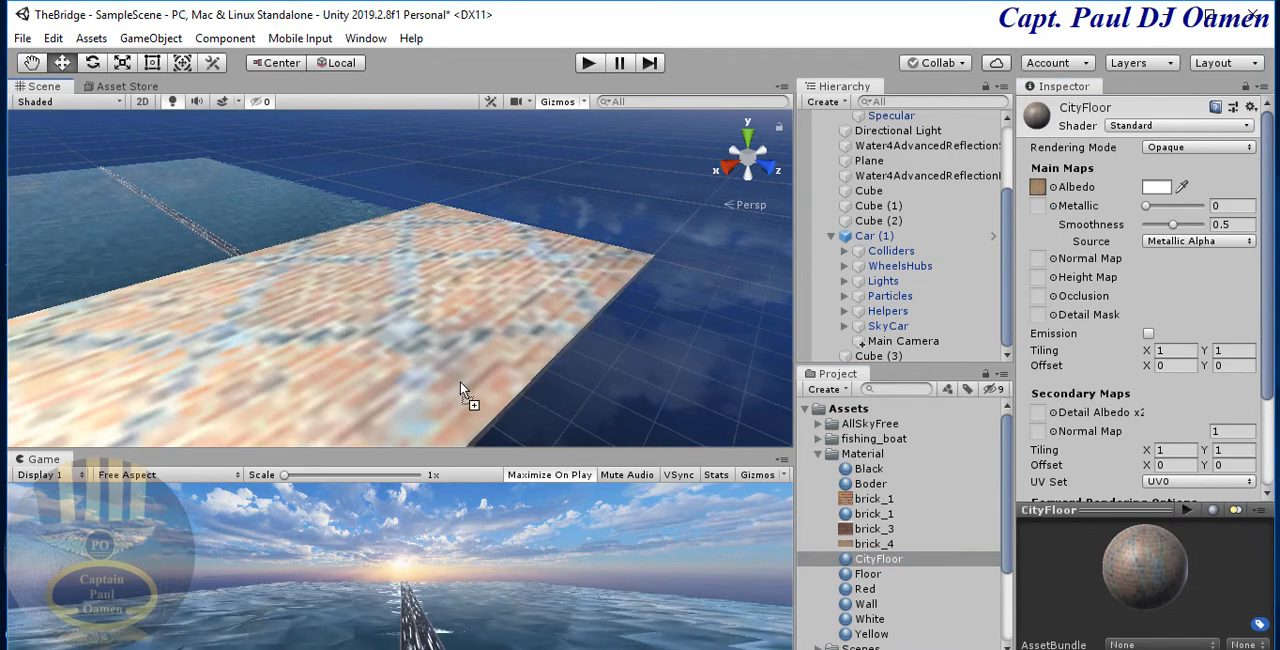
middle_drag(461, 383, 697, 376)
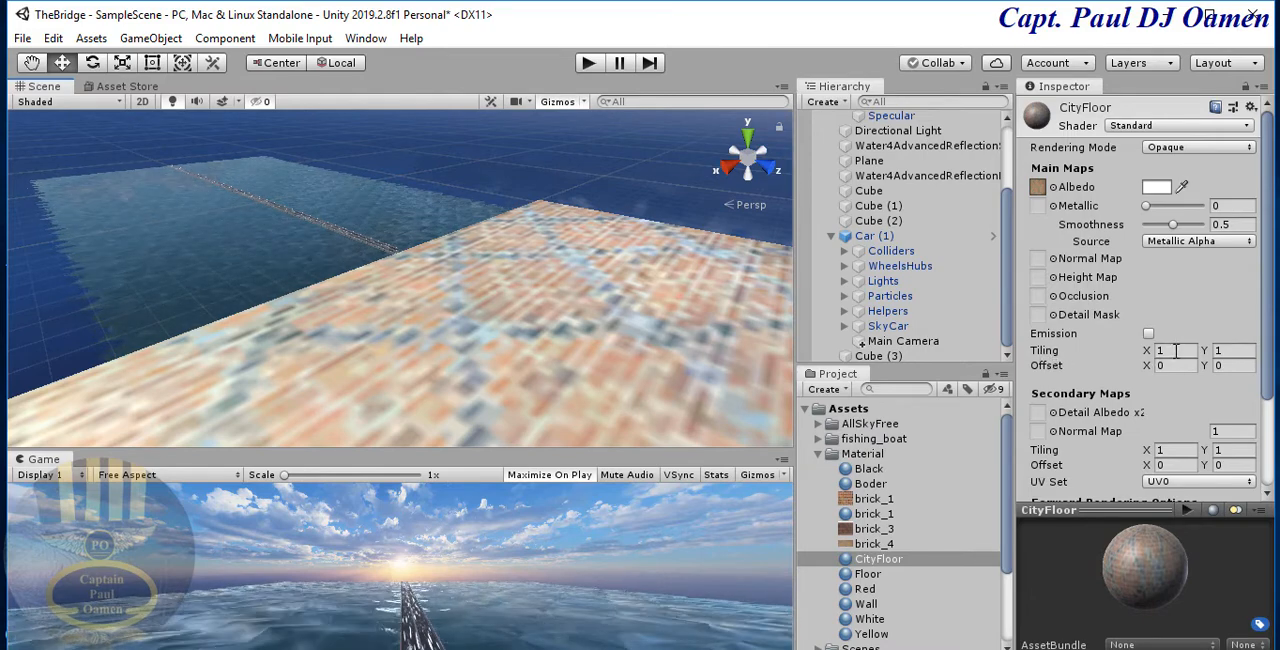
- Try CityFloor main-map tiling values of X 4, Y 4 and Y 2, resetting each axis to 1
click(1176, 350)
text(4)
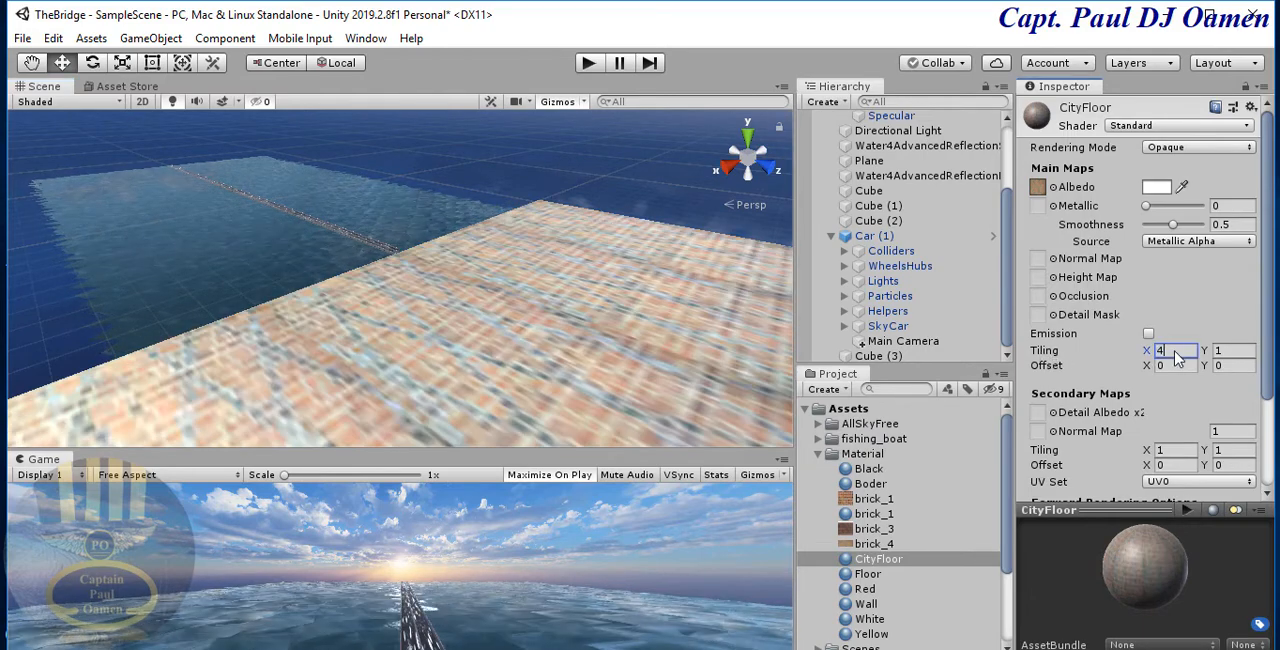
key(BackSpace)
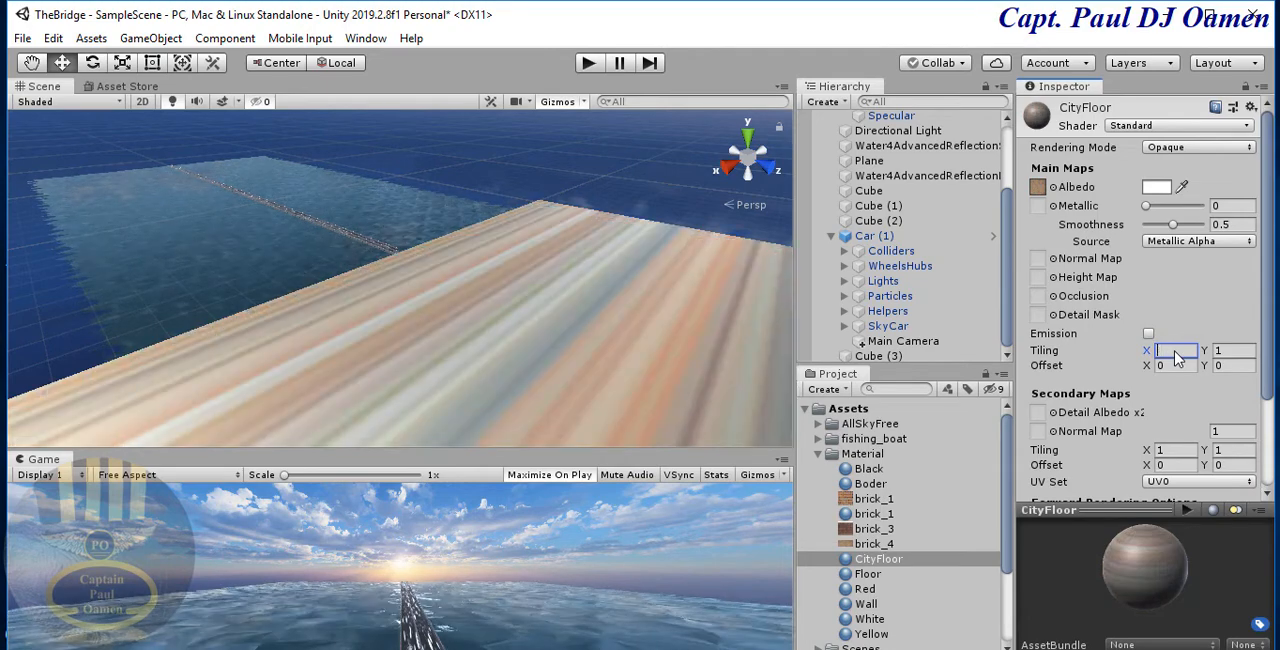
text(1)
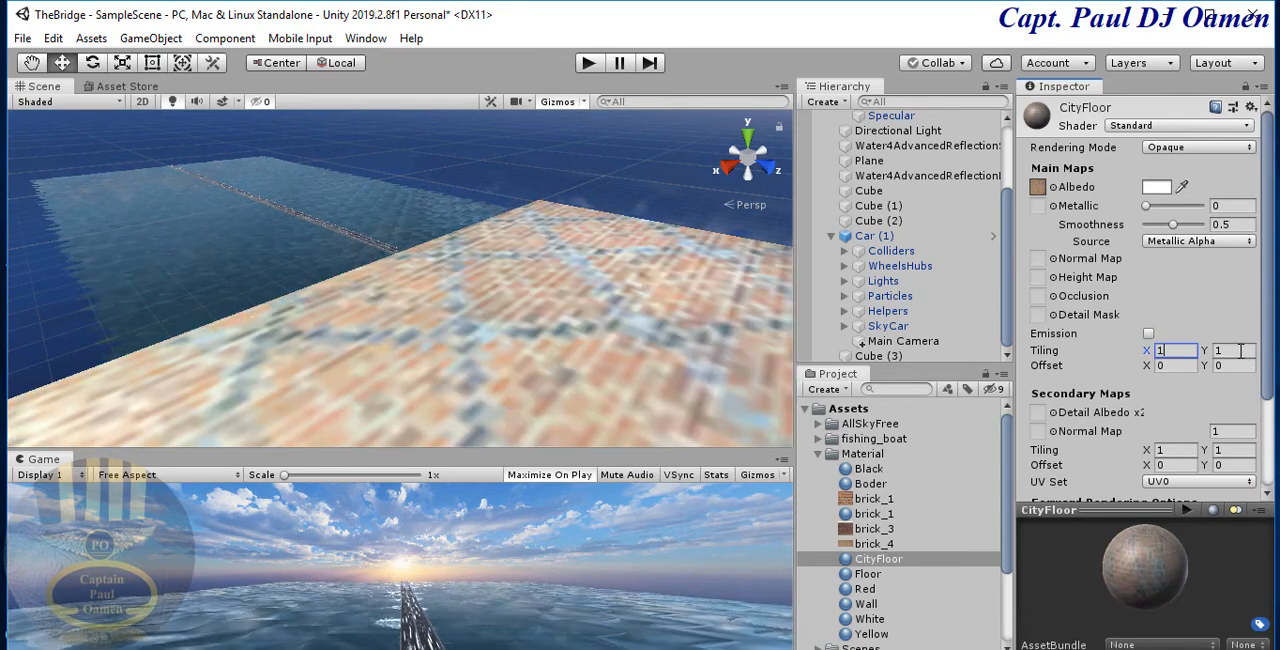
click(1240, 351)
text(4)
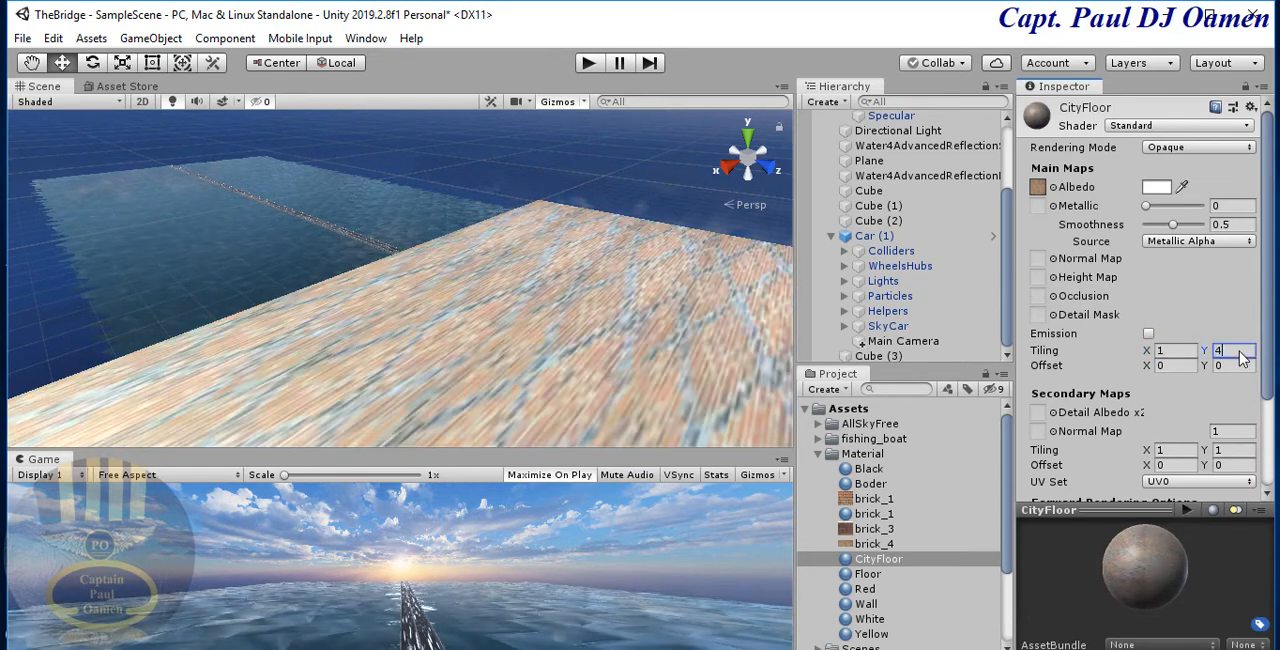
key(BackSpace)
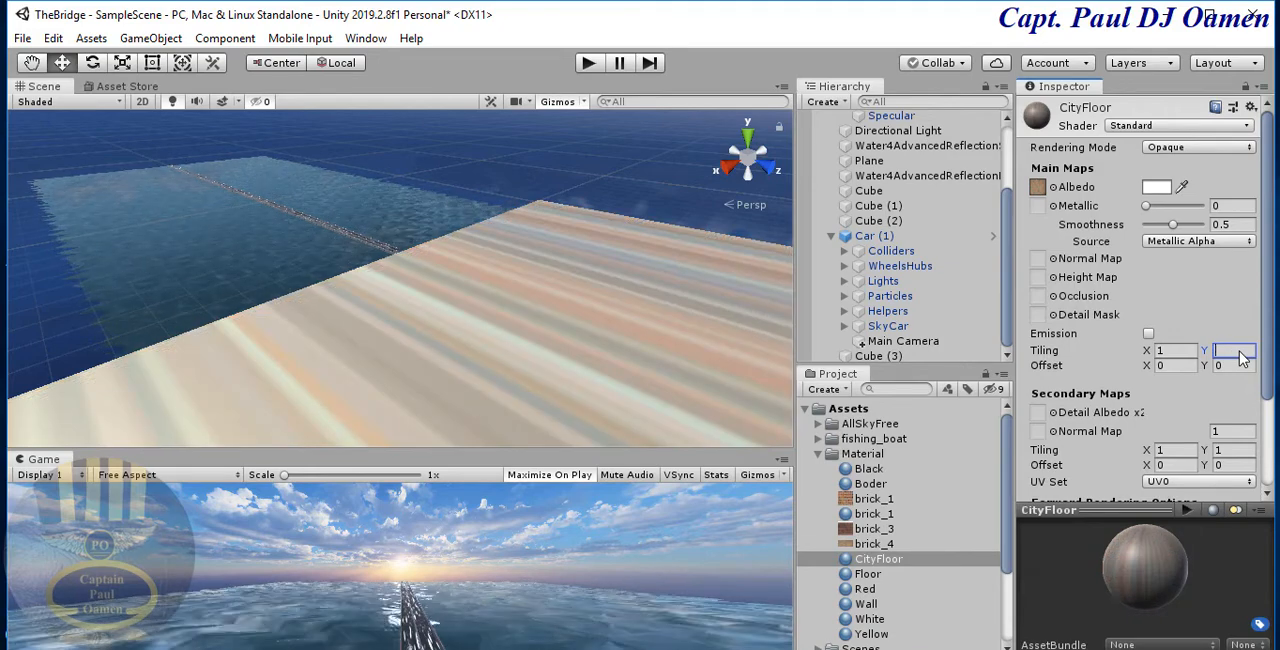
text(2)
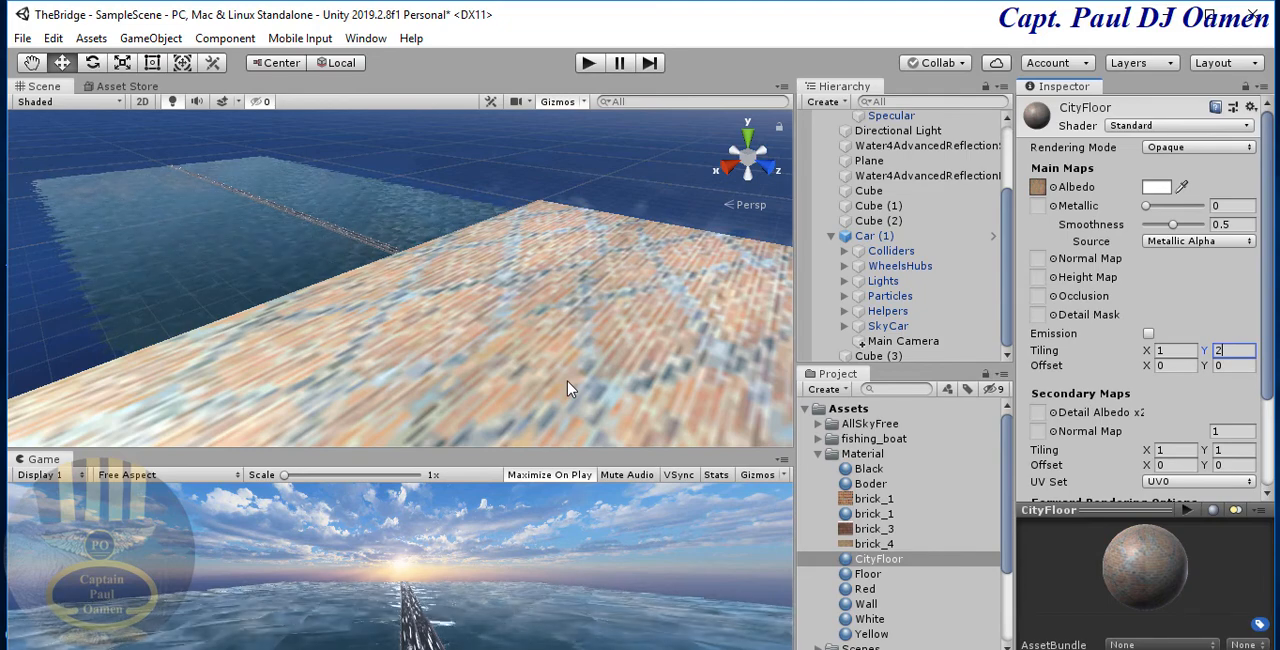
key(BackSpace)
text(1)
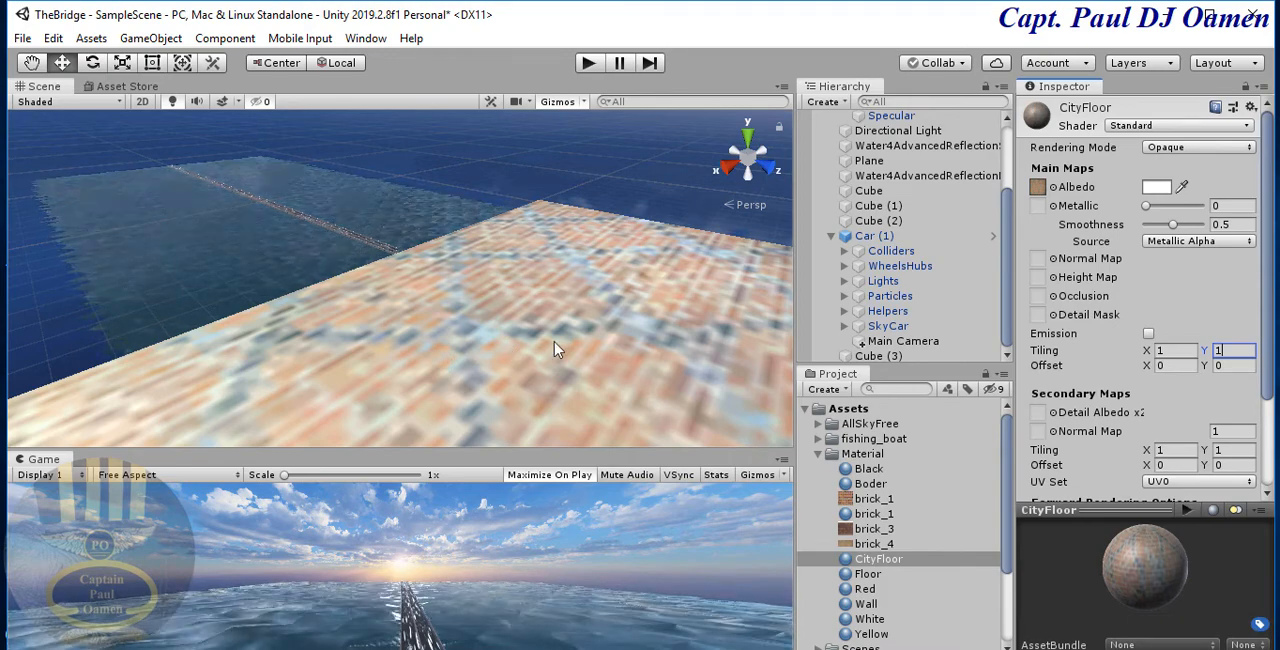
- Place building prefab 12 from WhiteCity's Buildings prefabs on the land near the bridge's end
click(975, 456)
click(819, 455)
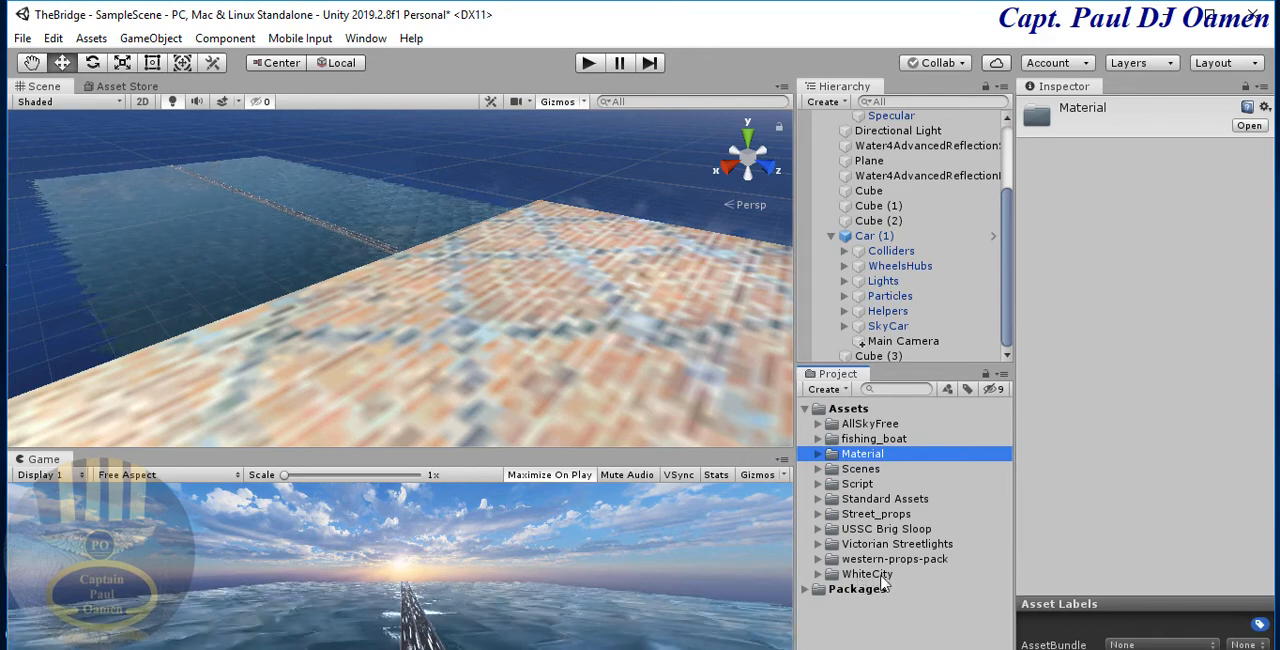
click(818, 575)
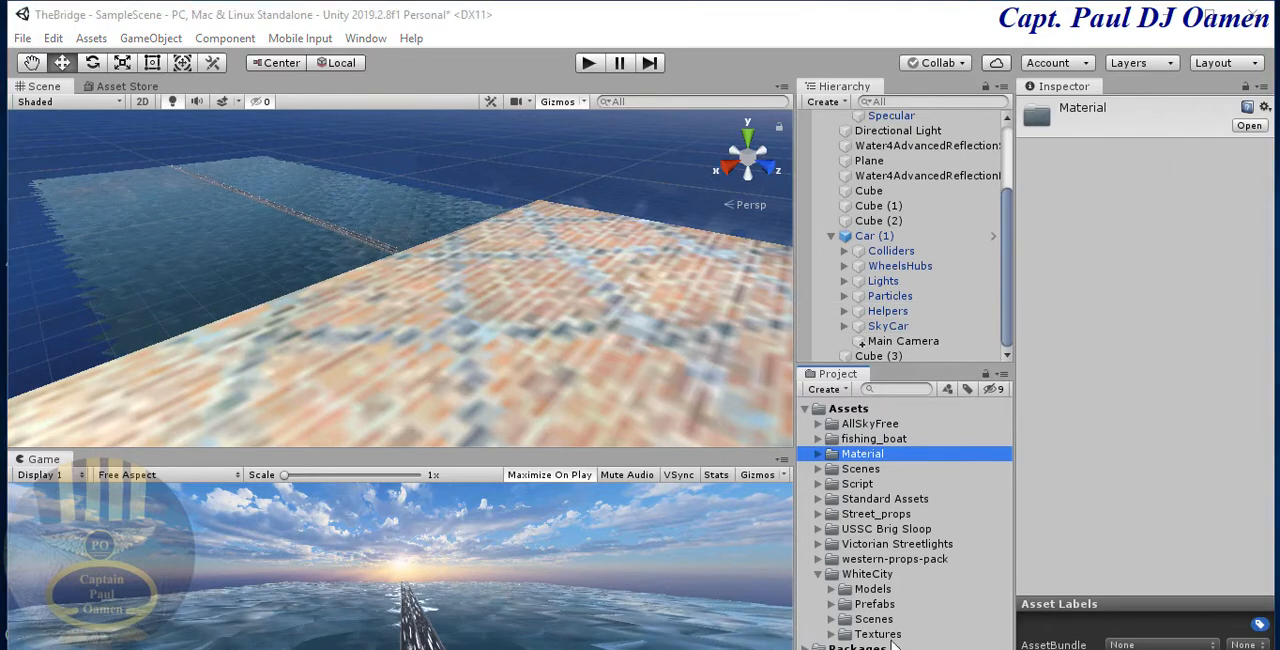
click(830, 606)
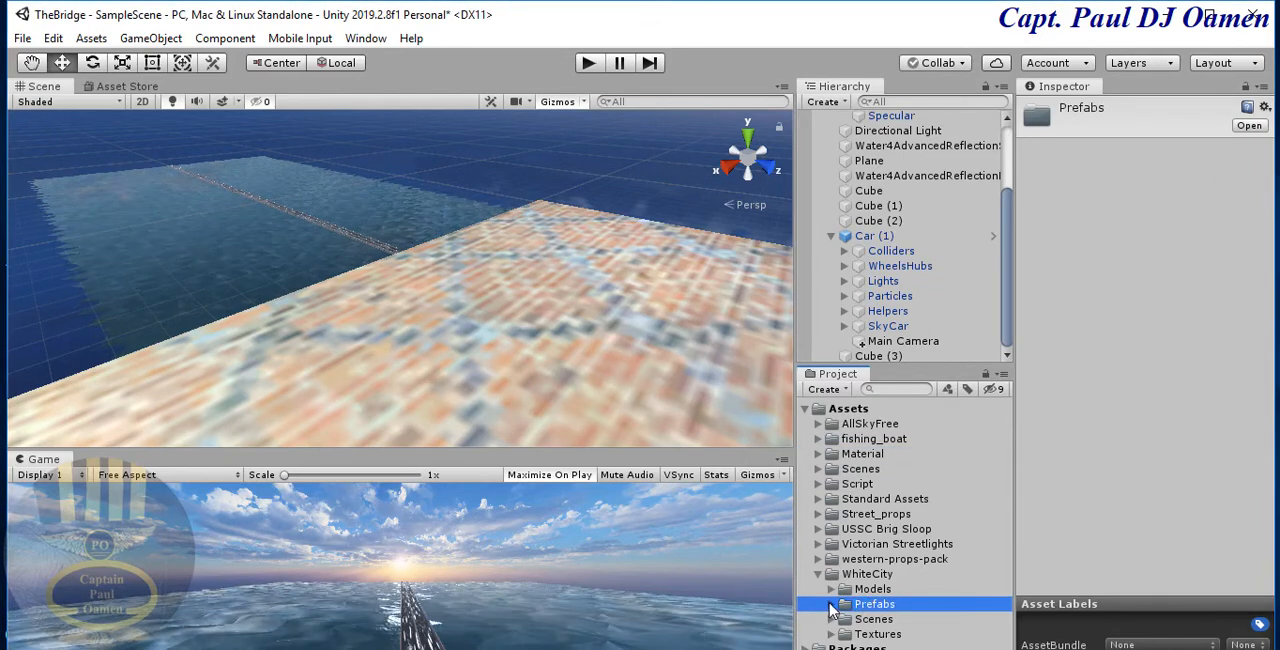
click(831, 605)
drag(1007, 472, 1008, 522)
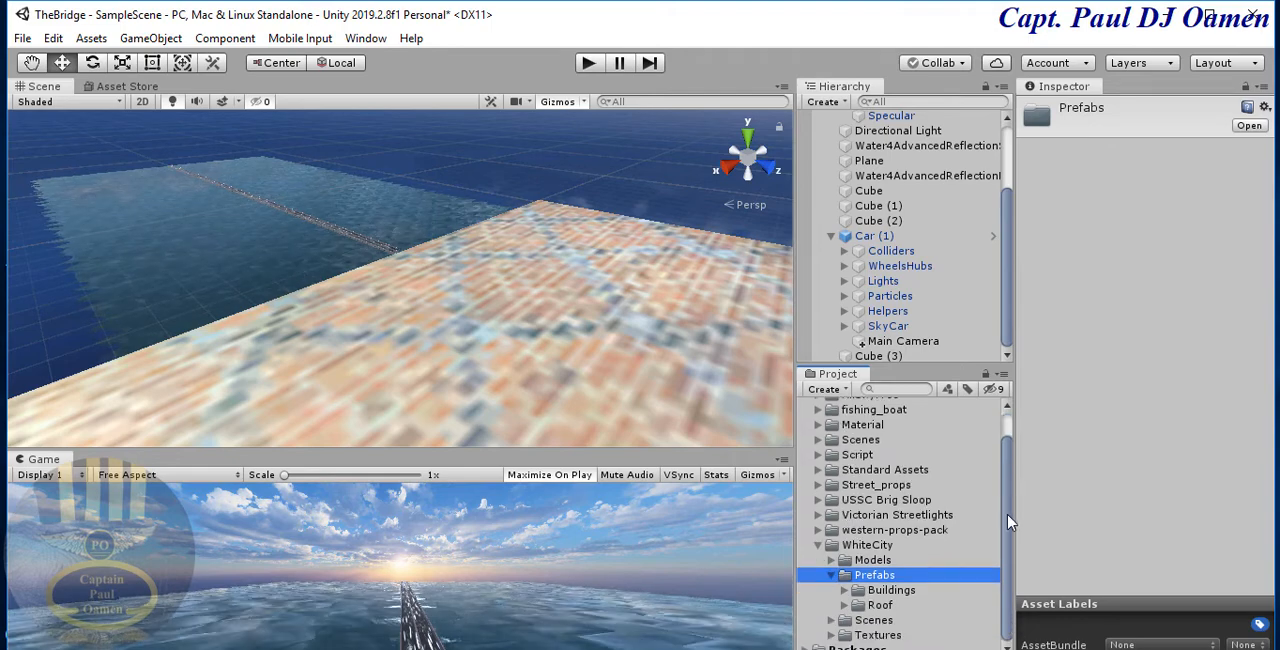
click(845, 590)
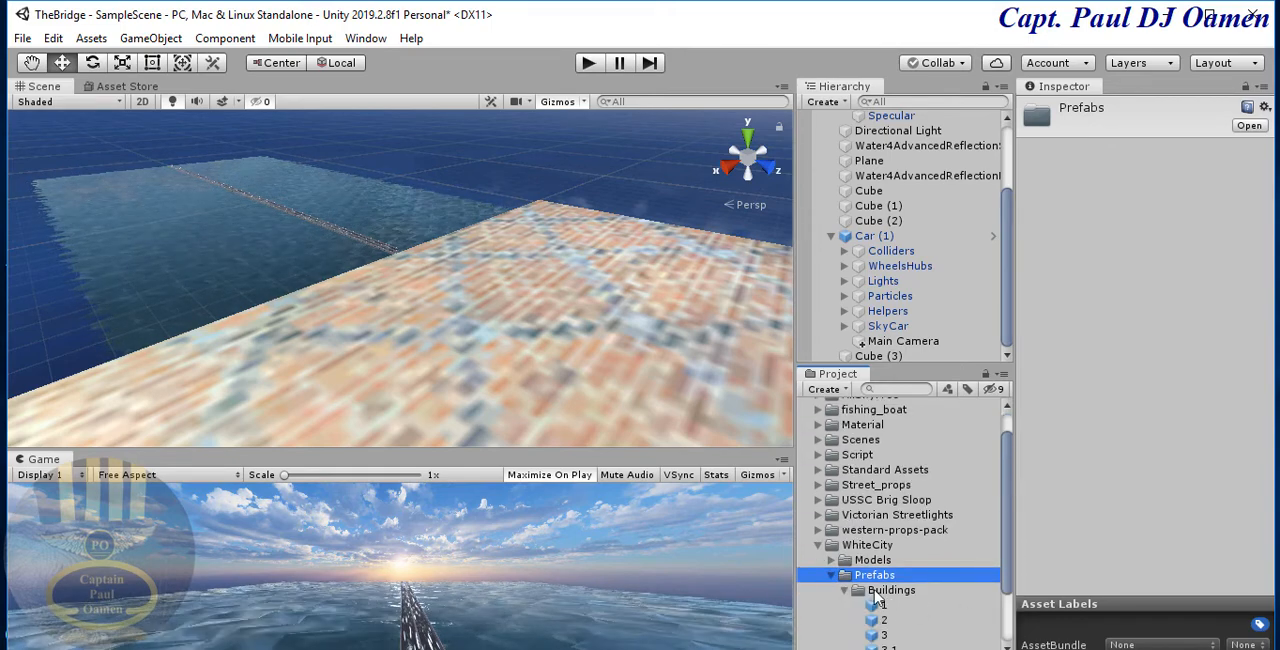
drag(1007, 495, 1010, 560)
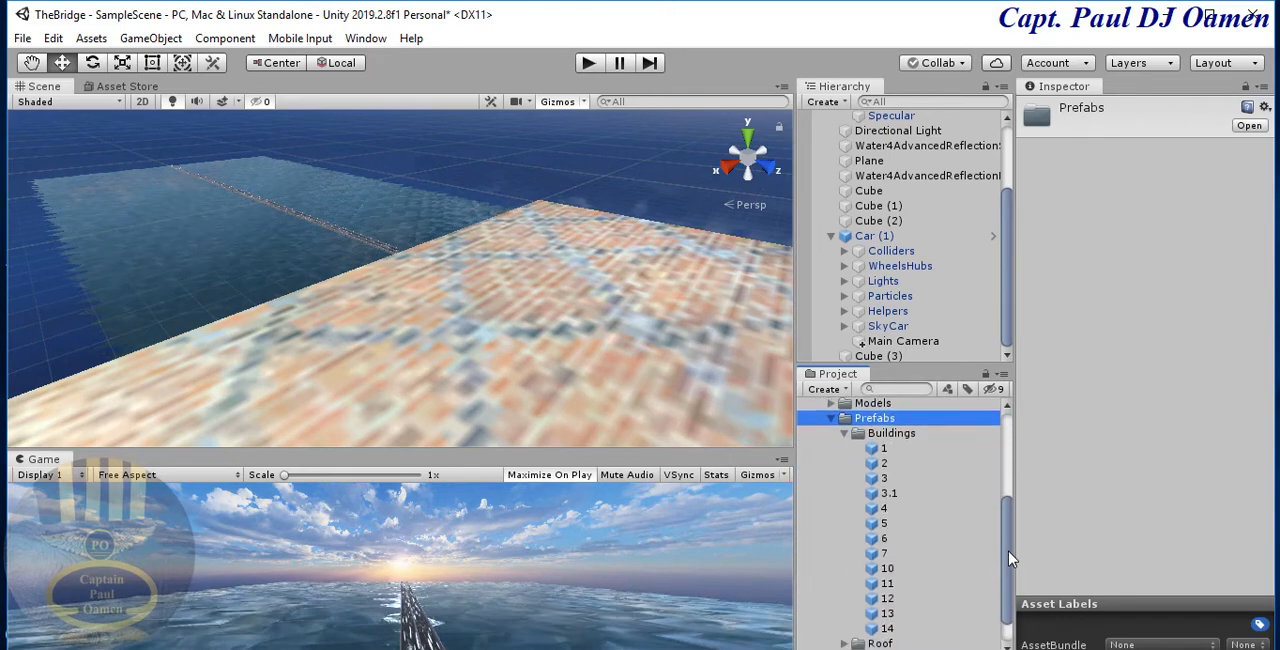
scroll(886, 580, down, 1)
click(880, 593)
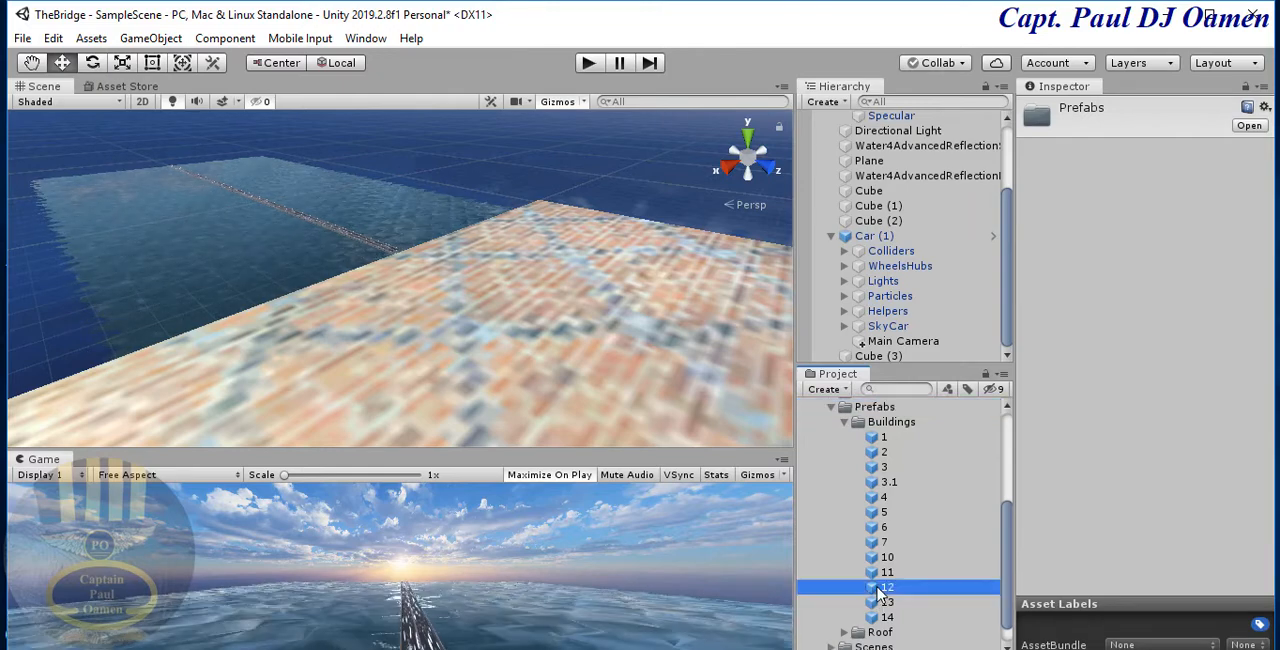
drag(877, 588, 484, 262)
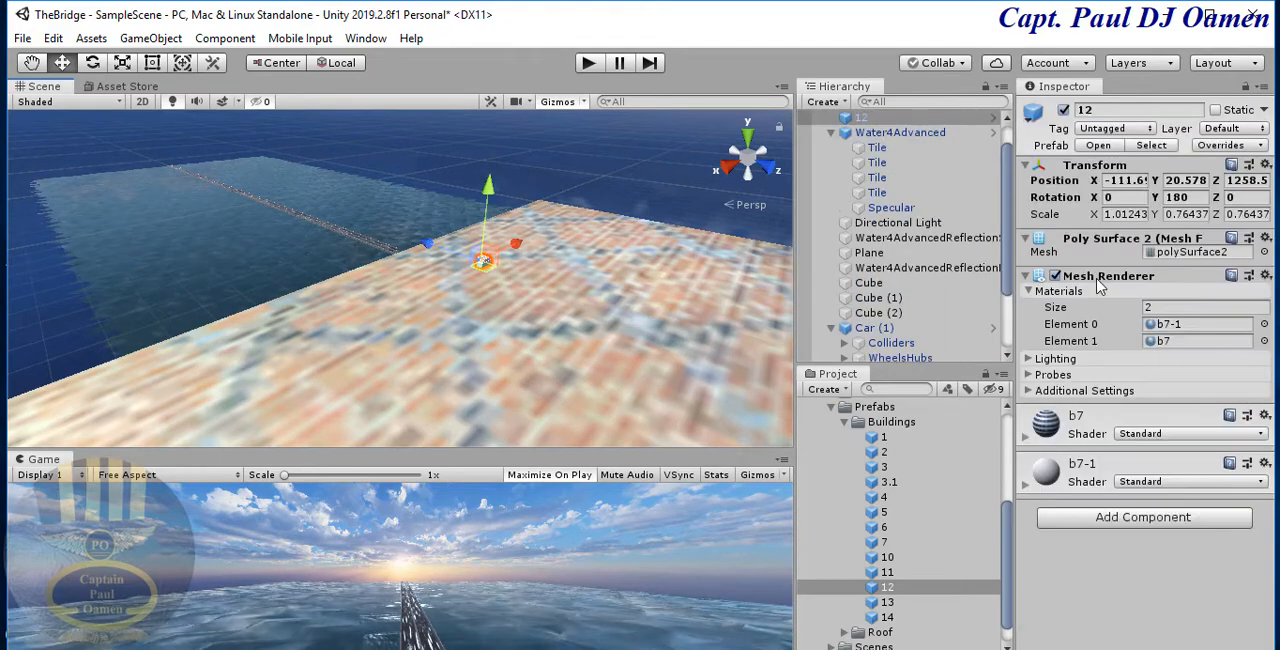
- Scale the placed building 12 to 5 on the X, Y and Z axes
click(1118, 214)
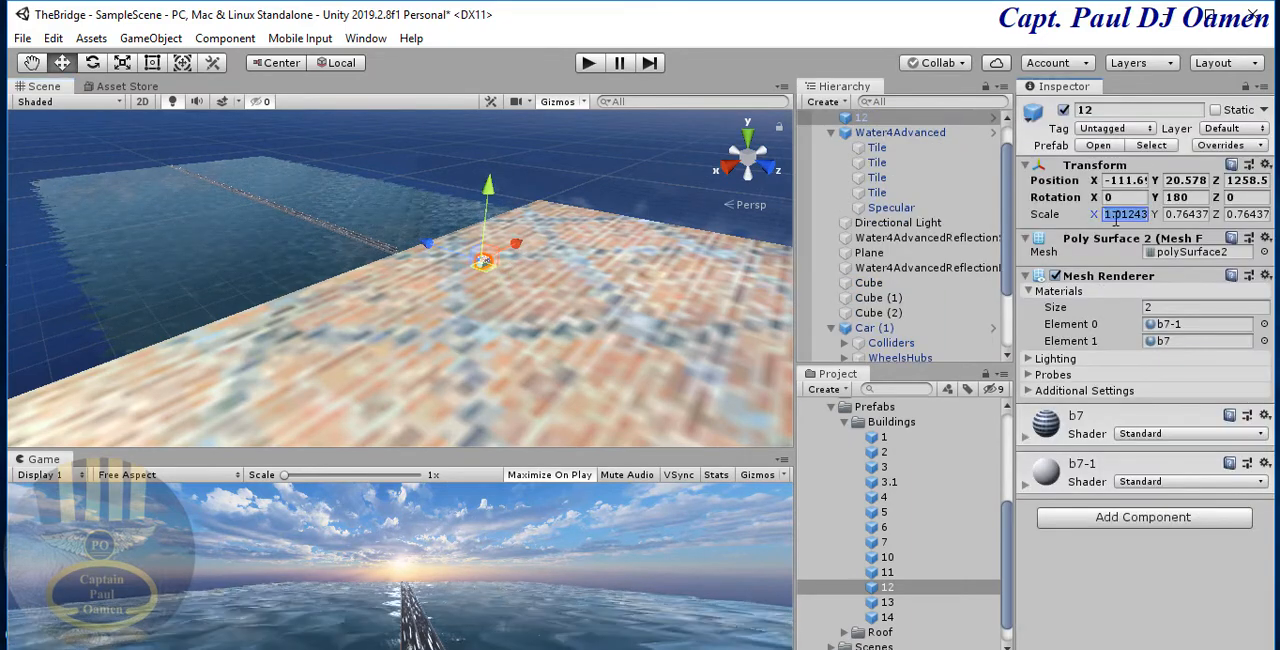
text(5)
key(Tab)
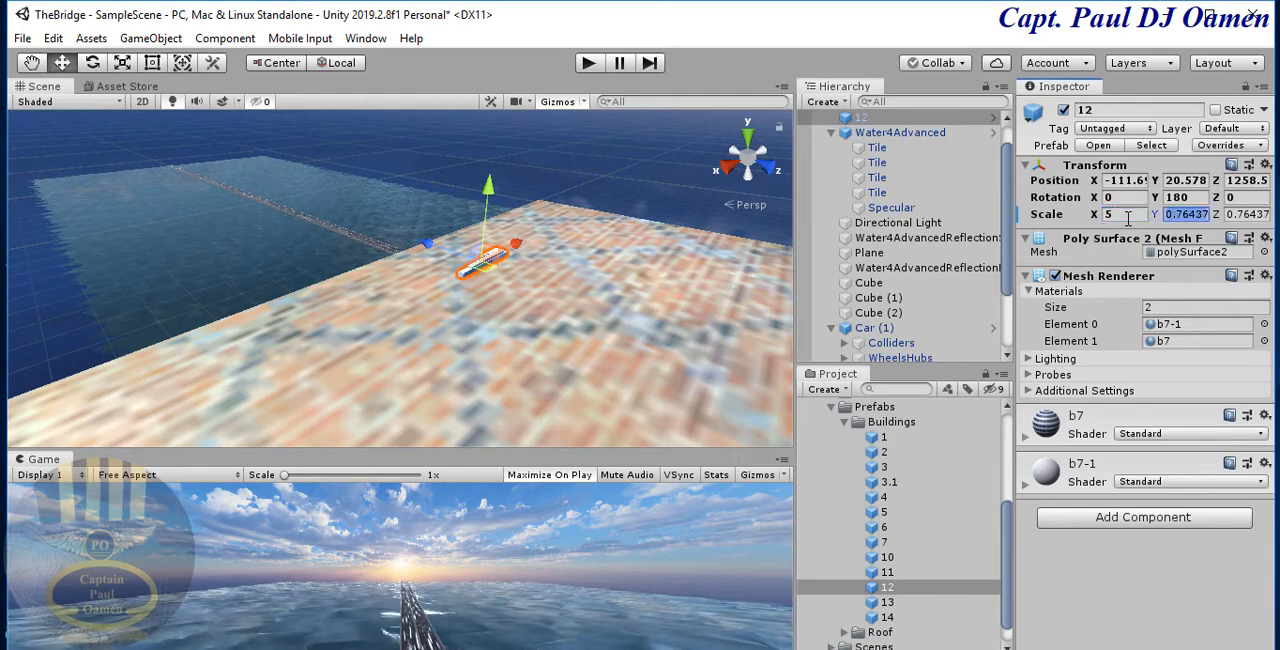
text(5)
key(Tab)
text(5)
key(Return)
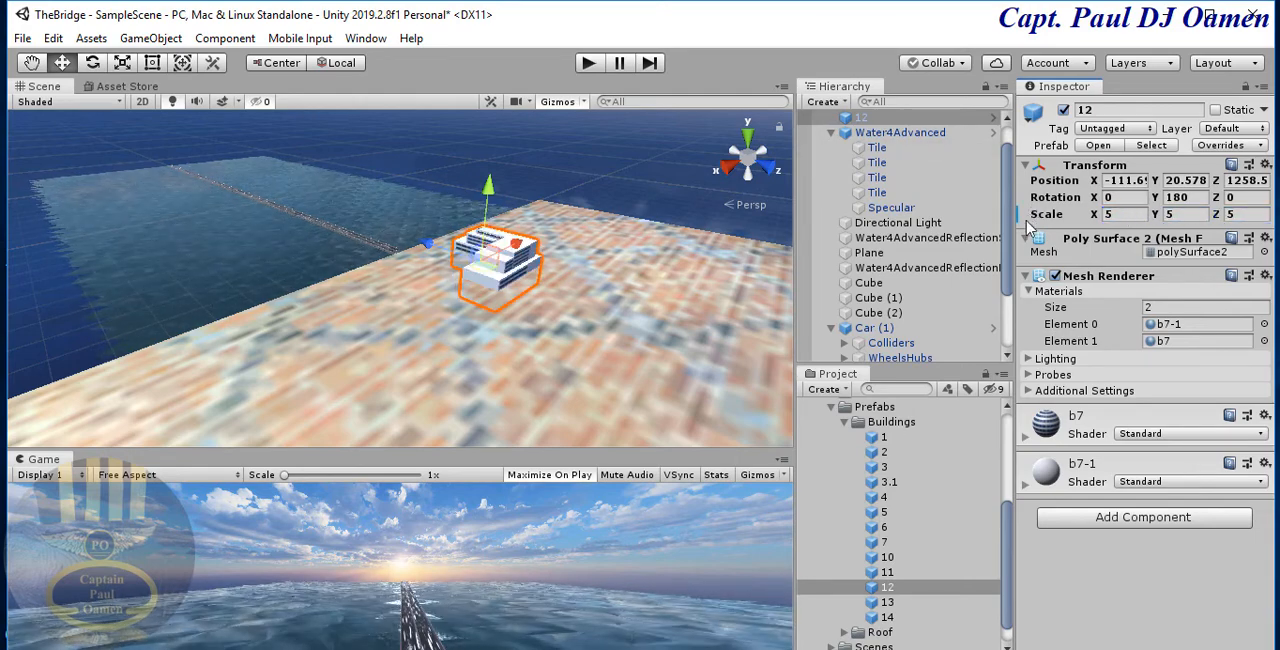
- Duplicate building 12 across the land to X position 735, with the copy's Y rotation set to 0
right_click(890, 118)
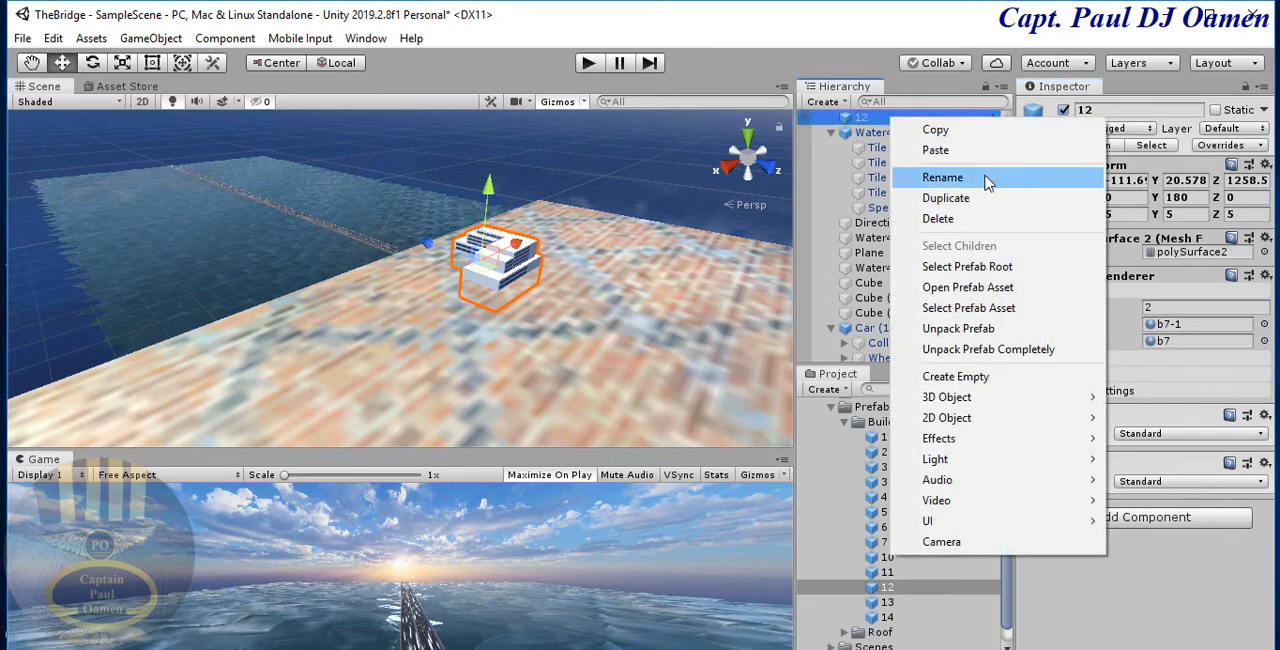
click(955, 198)
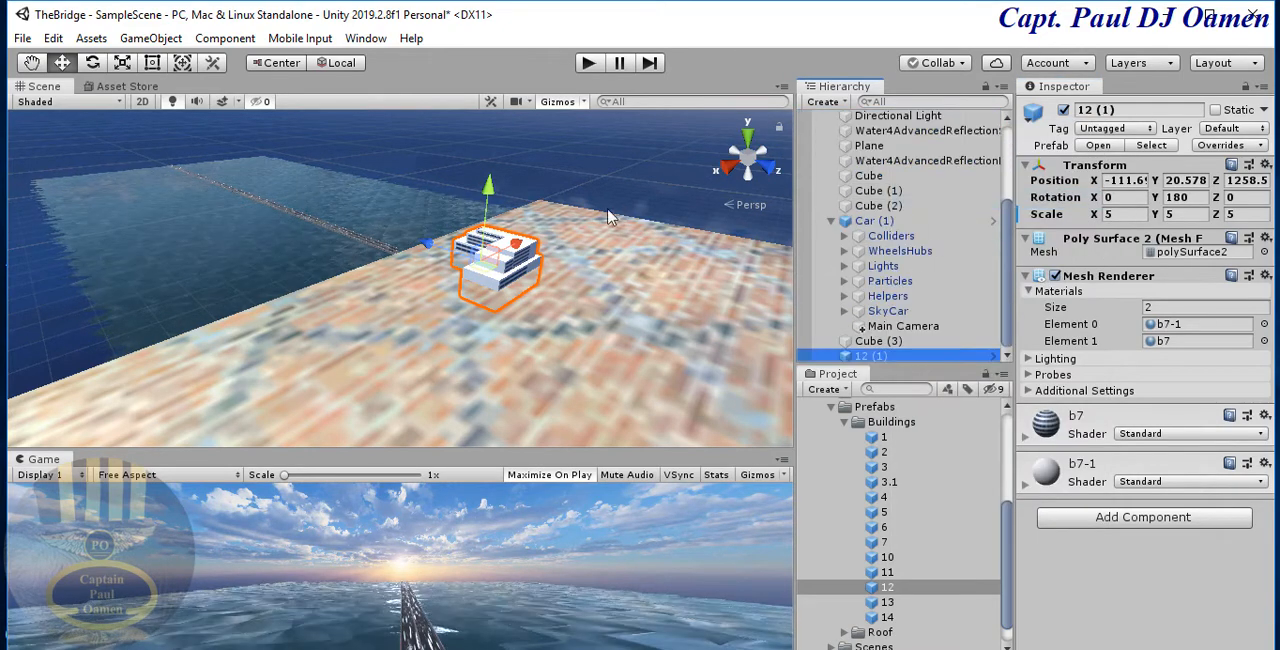
drag(515, 248, 355, 312)
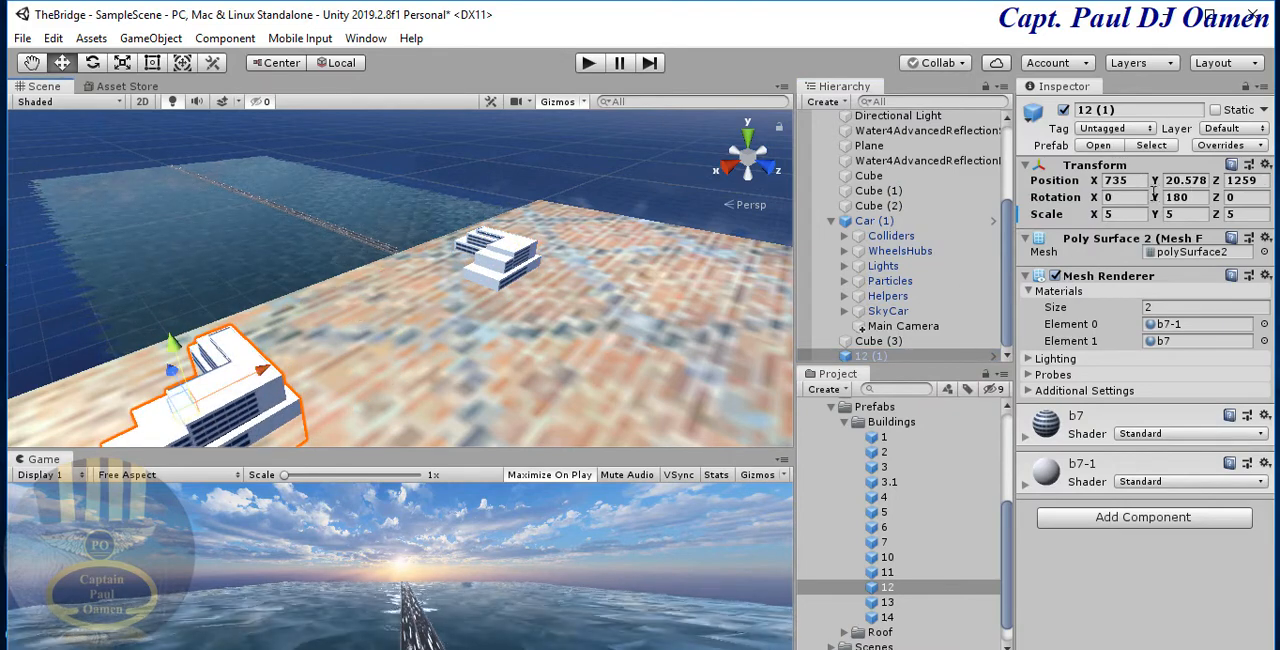
click(1188, 197)
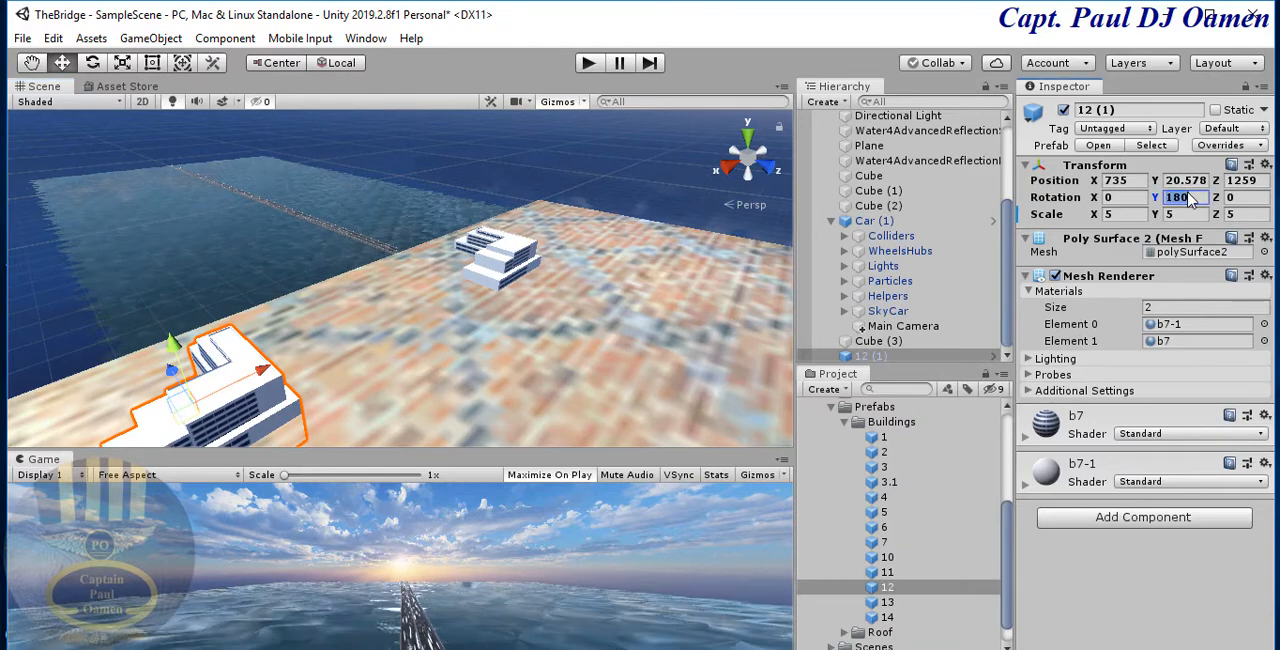
text(0)
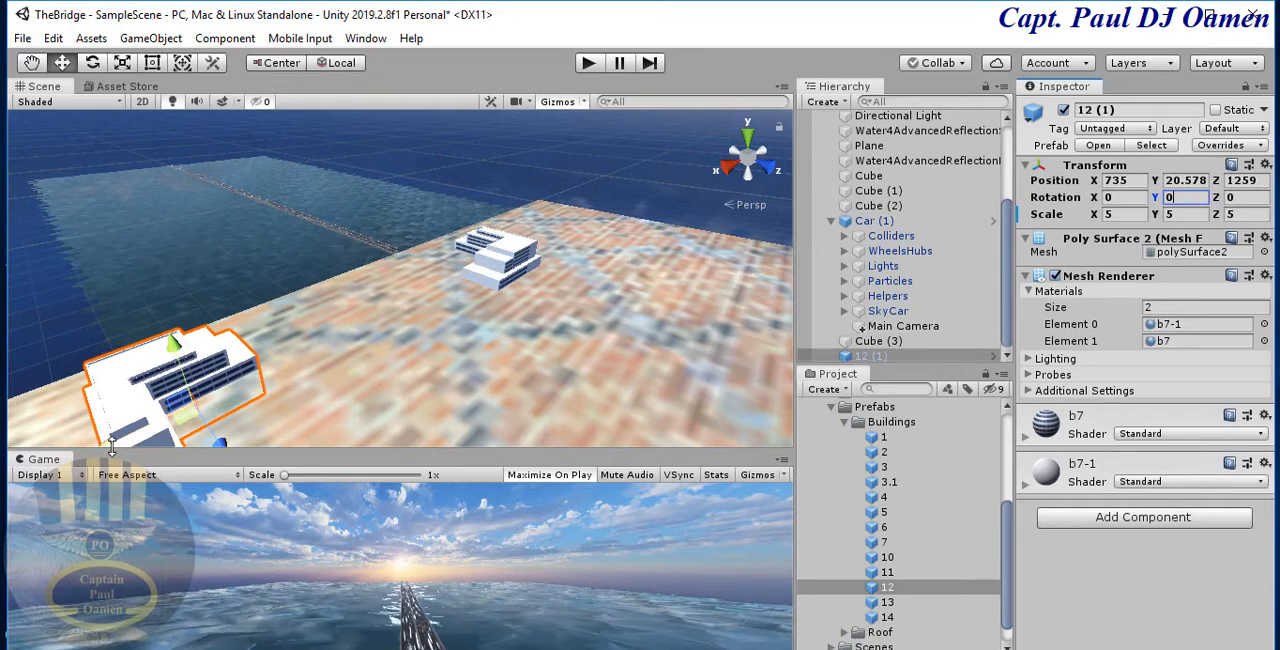
- Move the copied building 12 to X position -33 beside the original, and duplicate the pair farther along the land's sea edge
drag(110, 447, 604, 259)
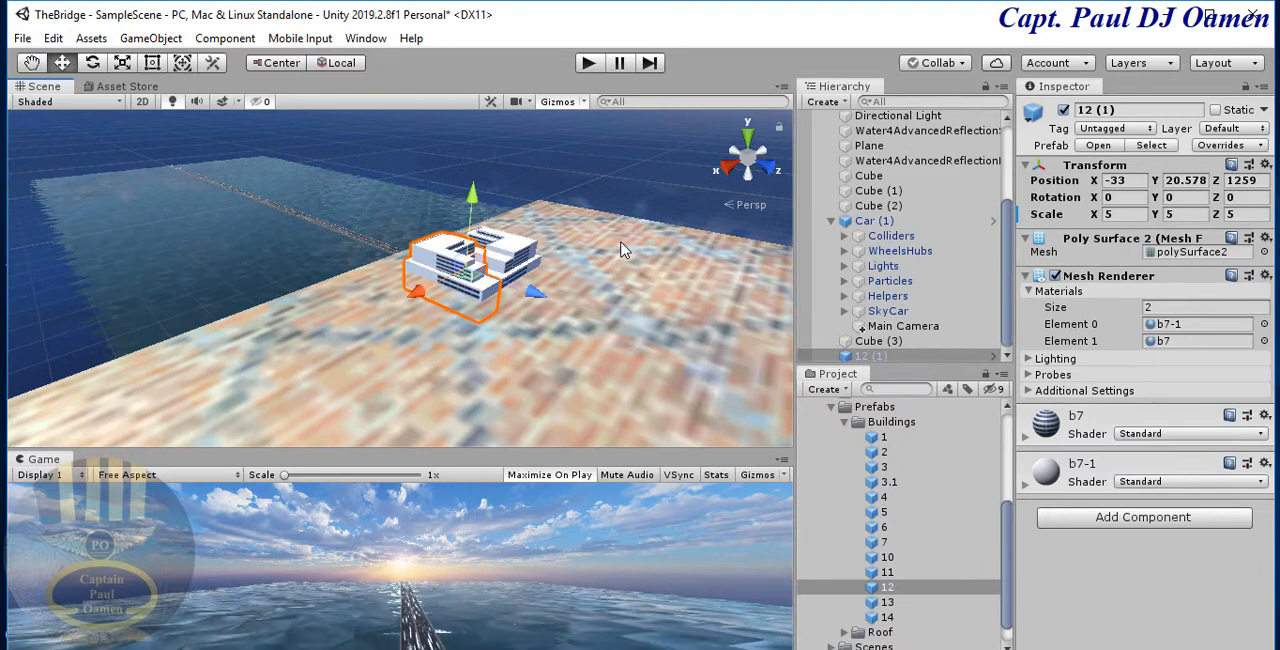
shift+click(518, 250)
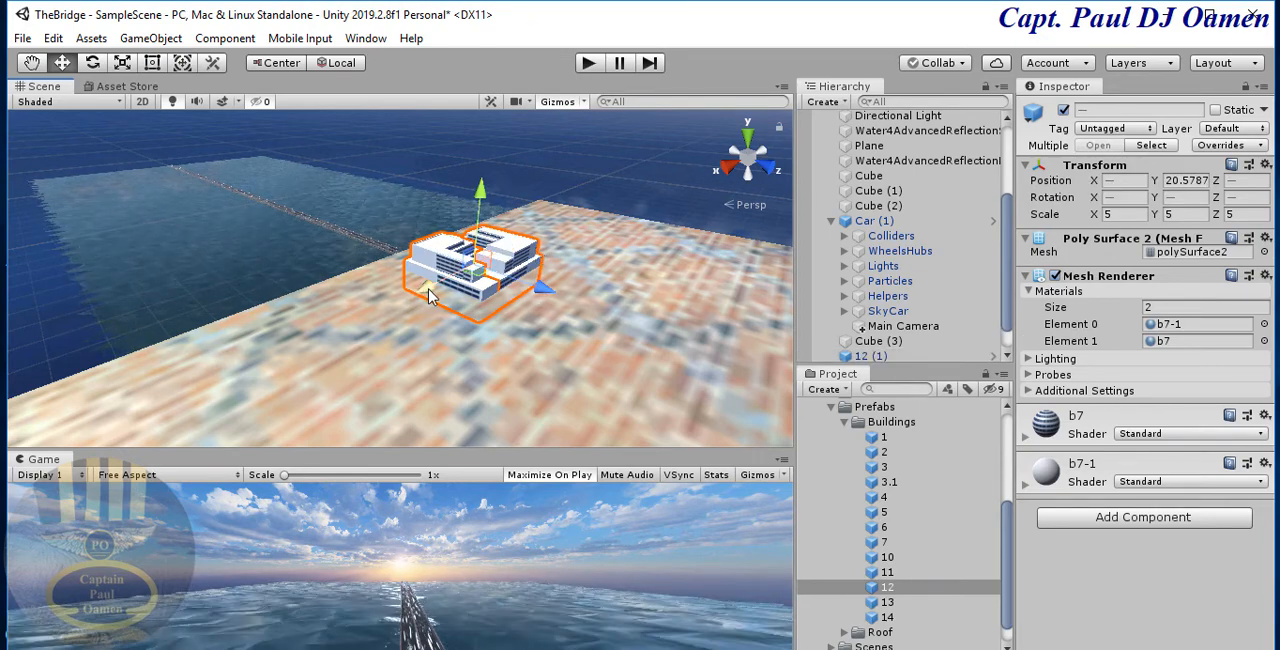
drag(428, 292, 257, 383)
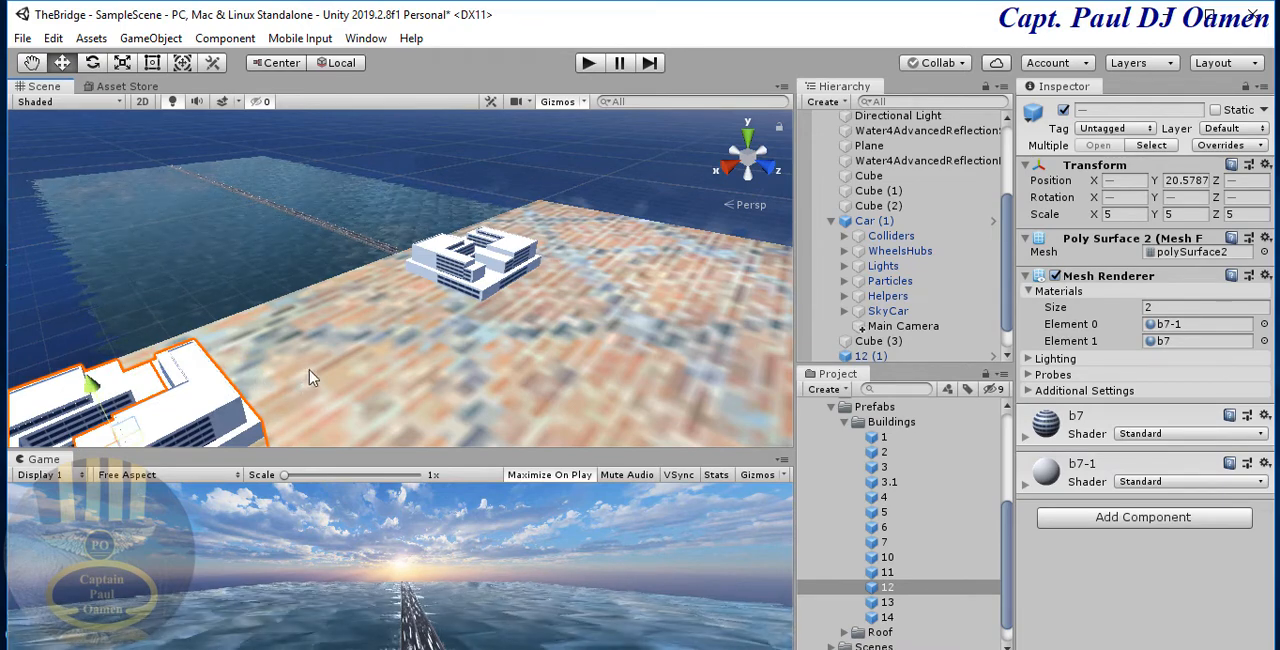
middle_drag(308, 371, 399, 314)
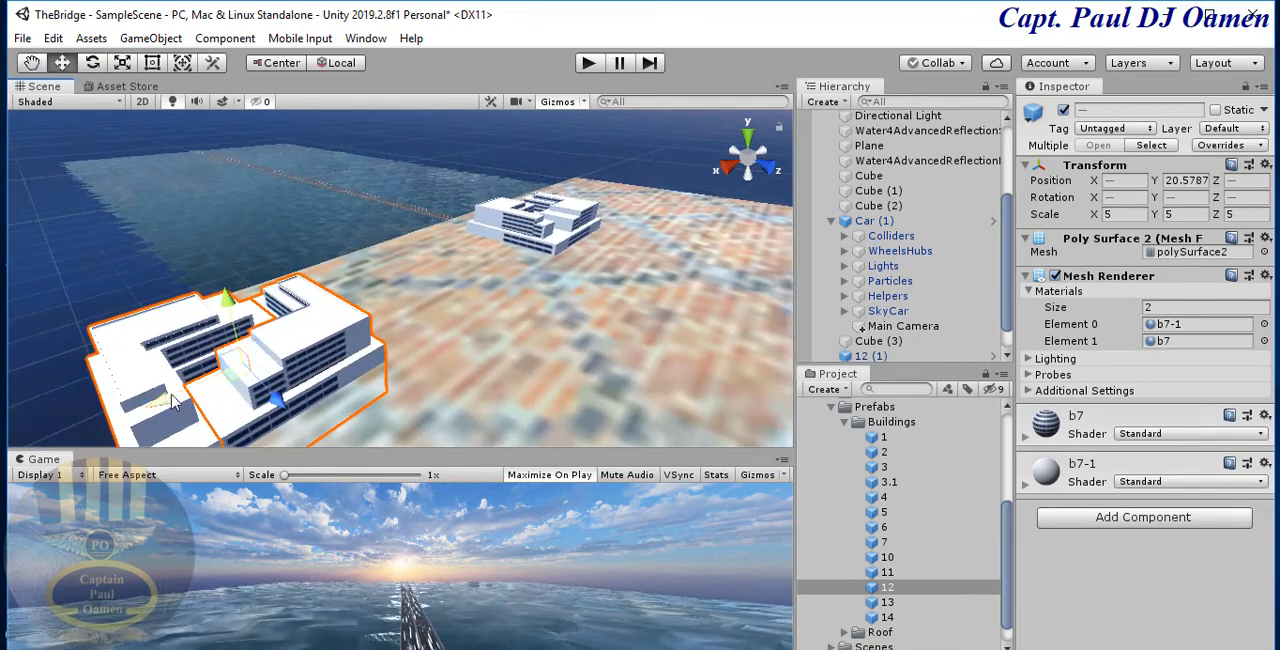
drag(172, 398, 444, 313)
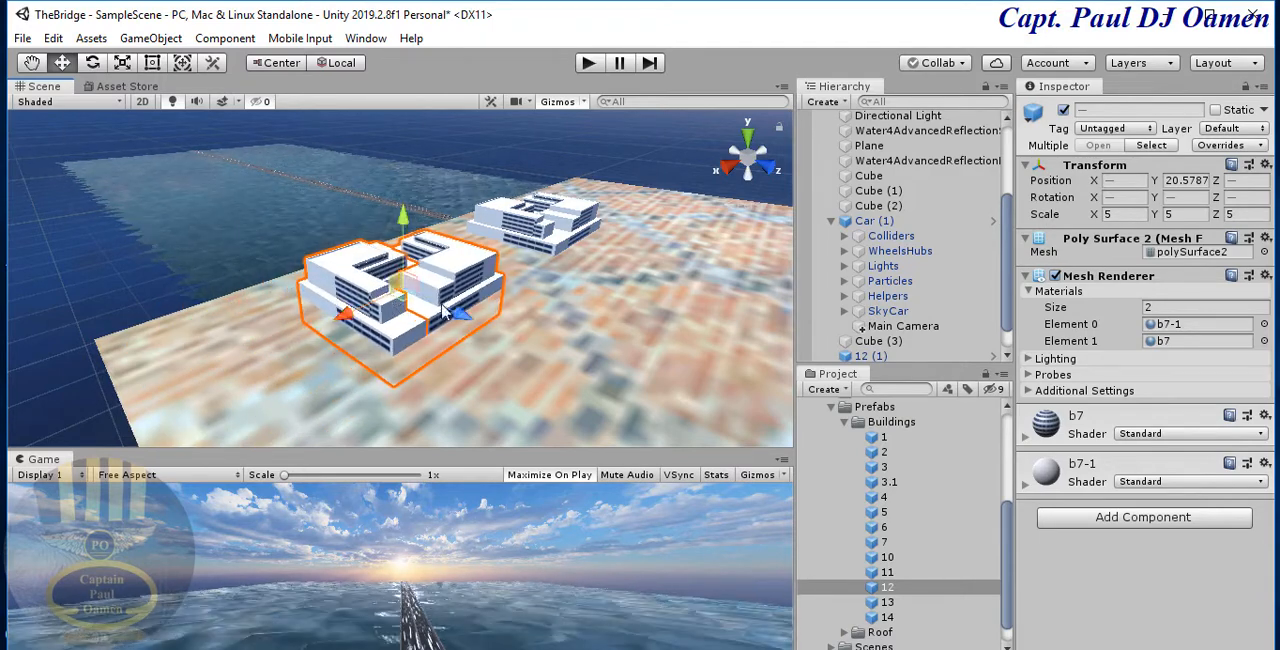
- Place building prefab 6 on the land in front of the duplicated pair and scale it to 5 on X, Y and Z
click(880, 530)
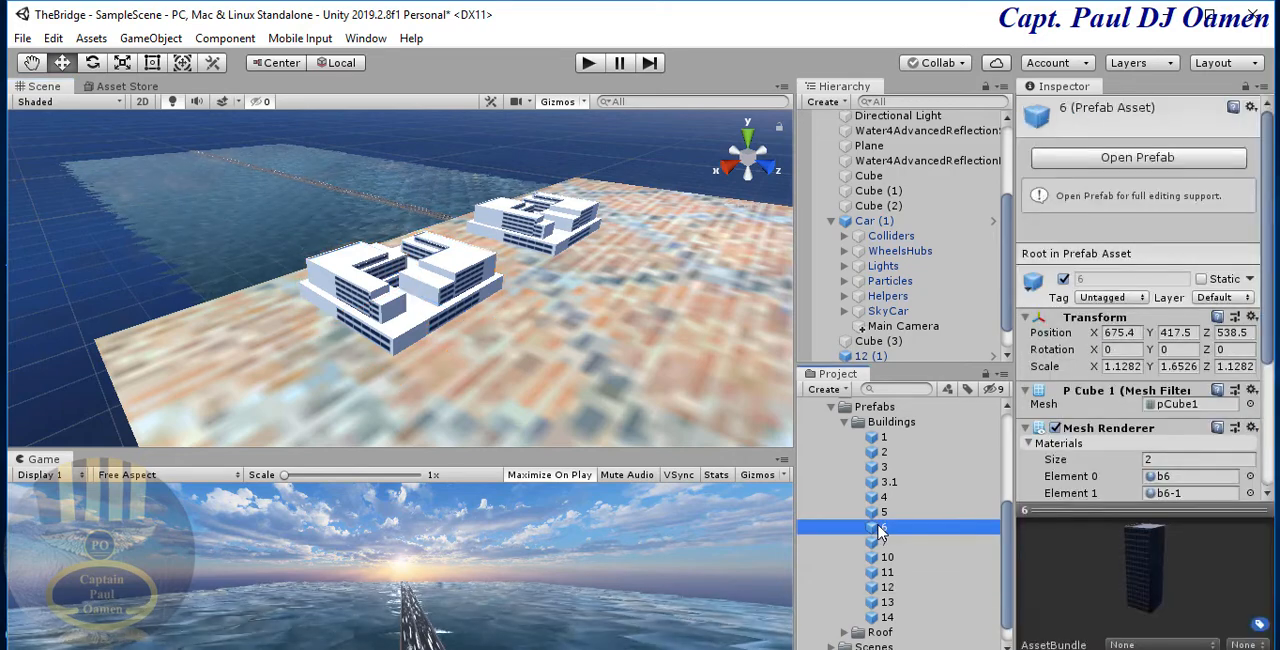
drag(880, 530, 491, 345)
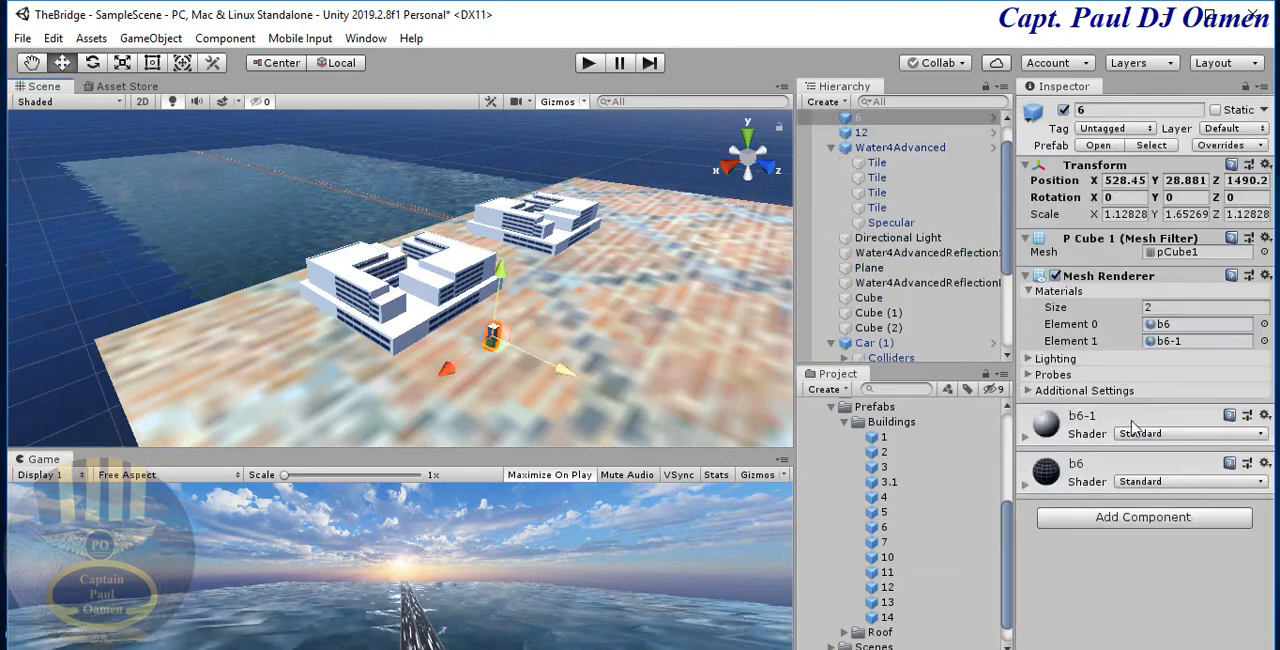
click(1136, 217)
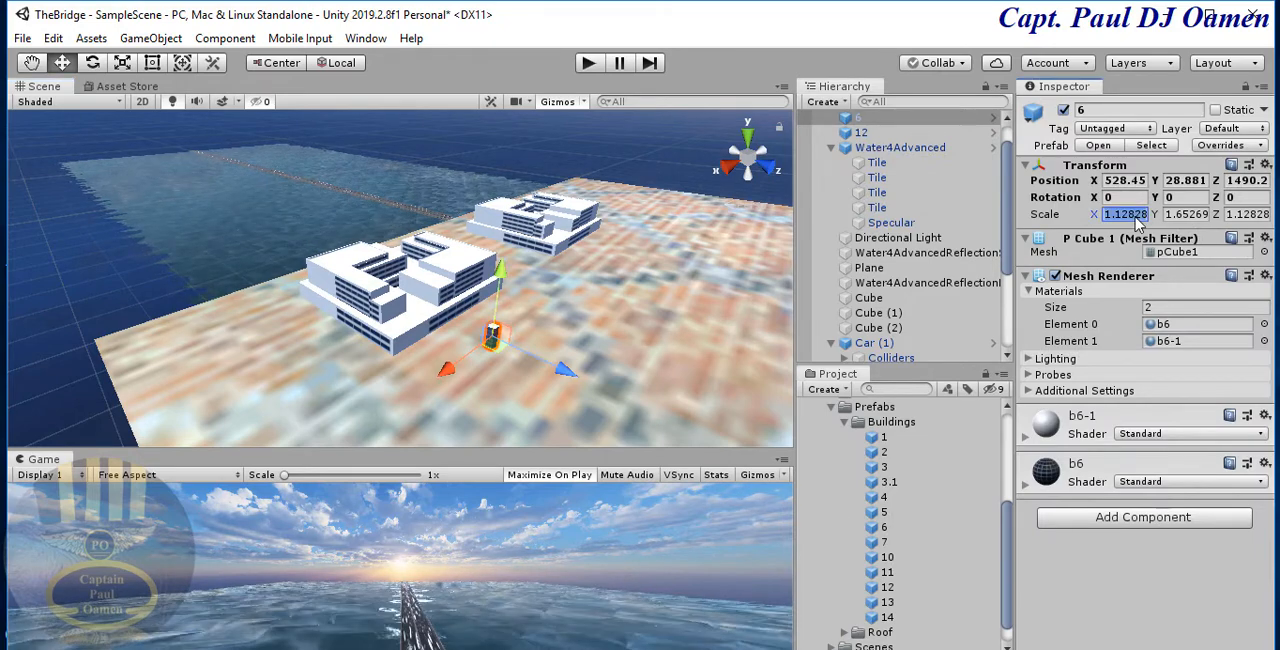
text(5)
key(Tab)
text(5)
key(Tab)
text(5)
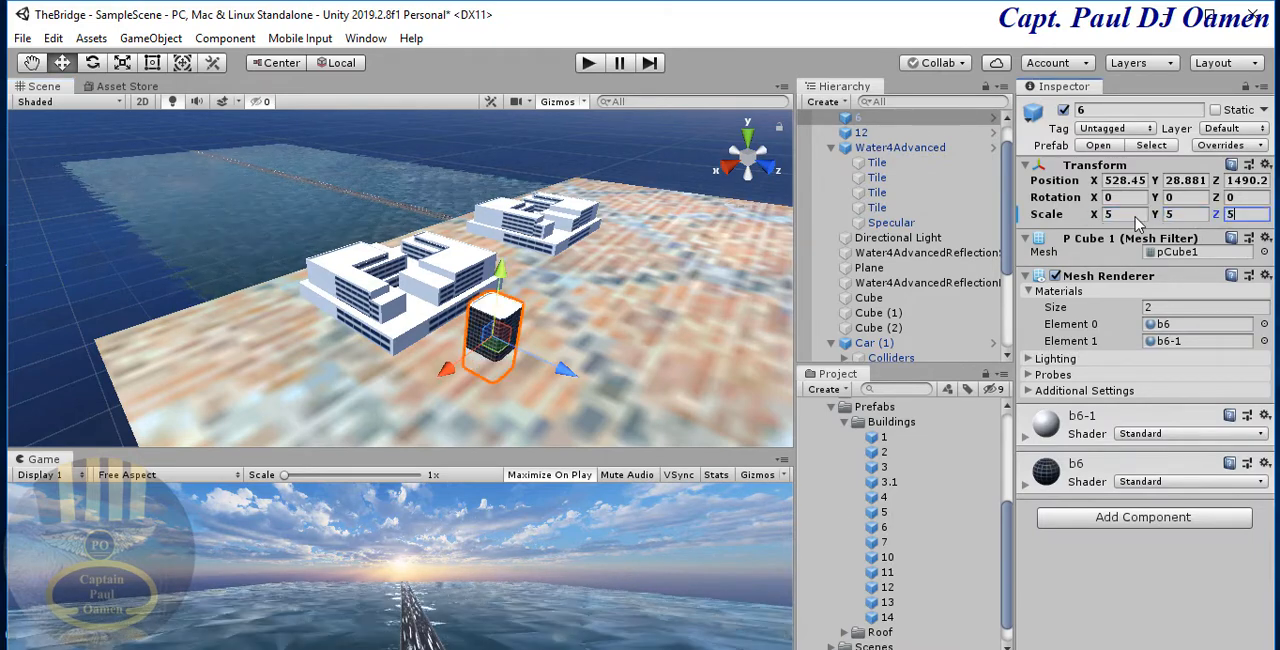
- Try a Y scale of 7 on building 6, then set it back to 5
click(1186, 214)
text(7)
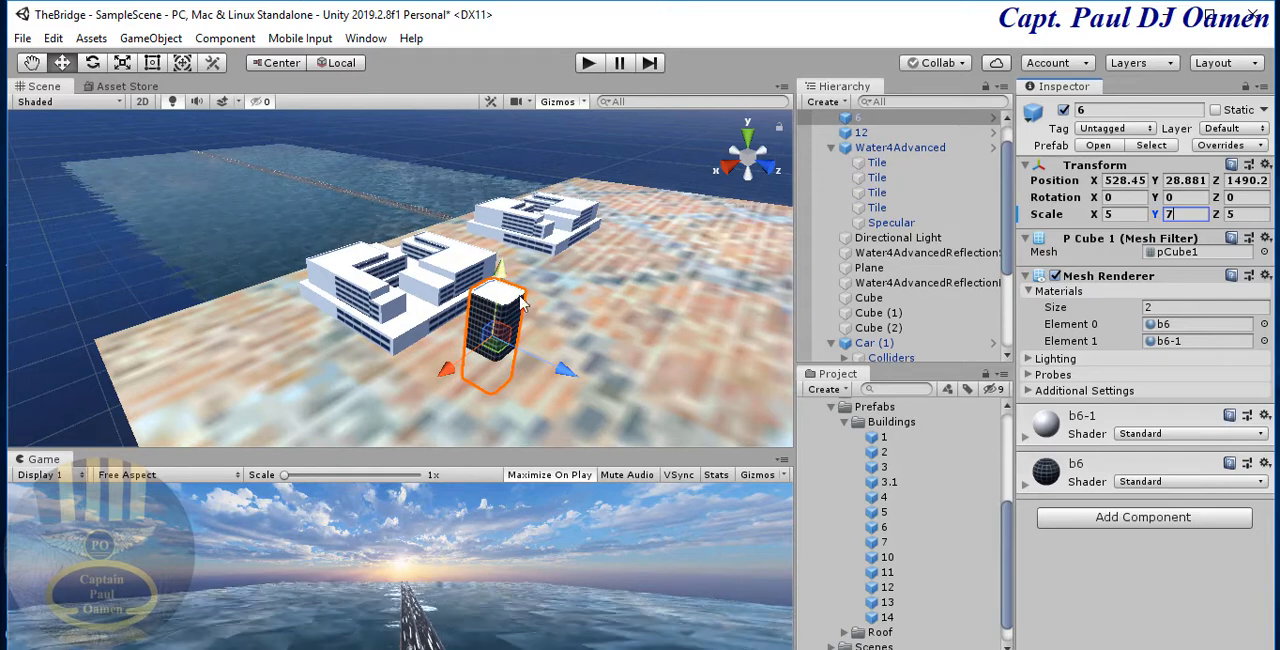
key(BackSpace)
text(5)
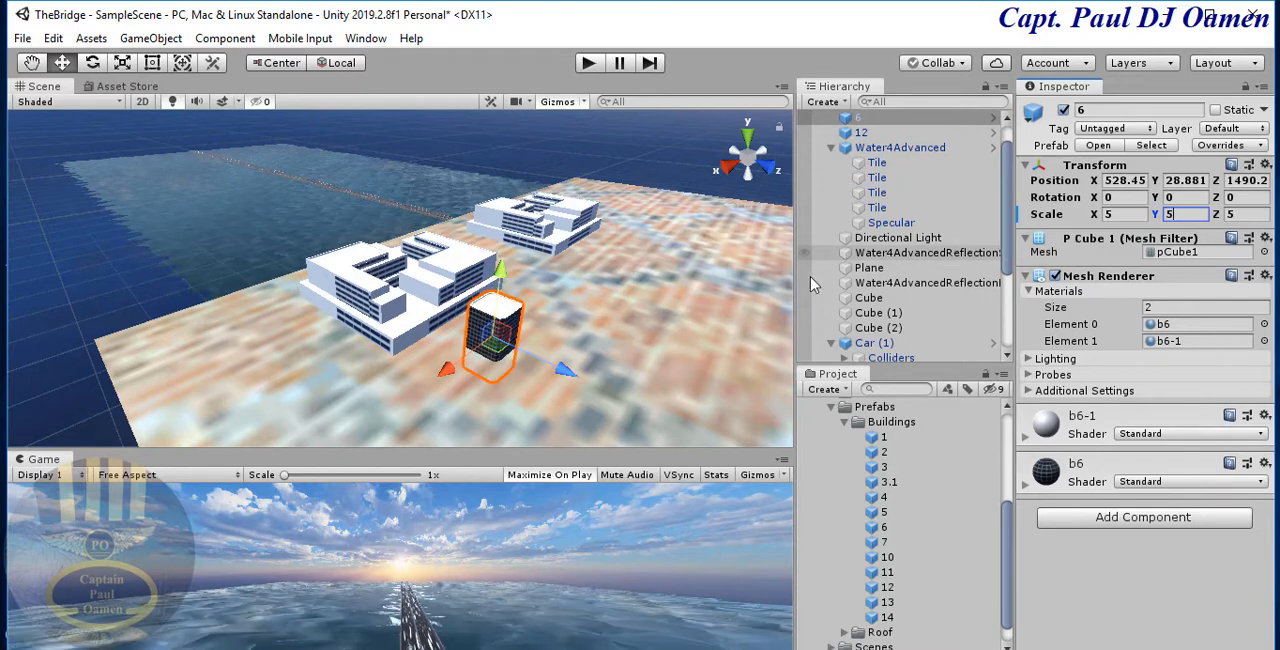
- Raise building 6 to Y position 66 and duplicate it across the land to X position 66
drag(503, 281, 502, 256)
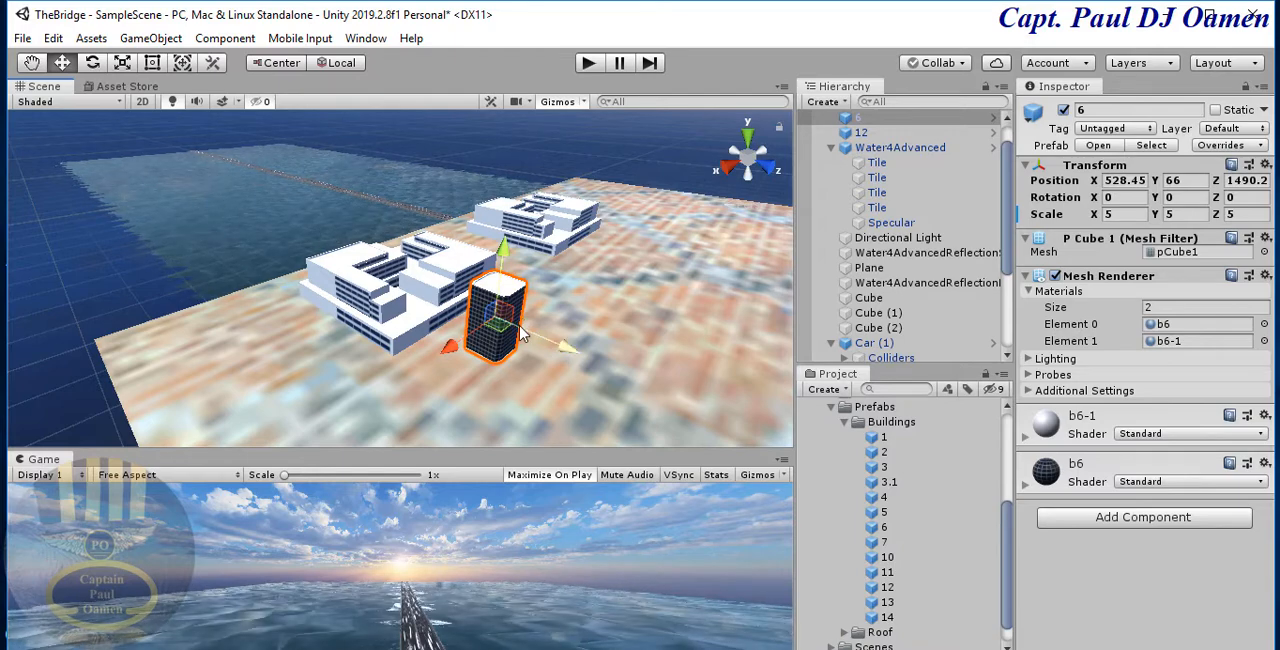
key(ctrl+d)
drag(515, 340, 632, 264)
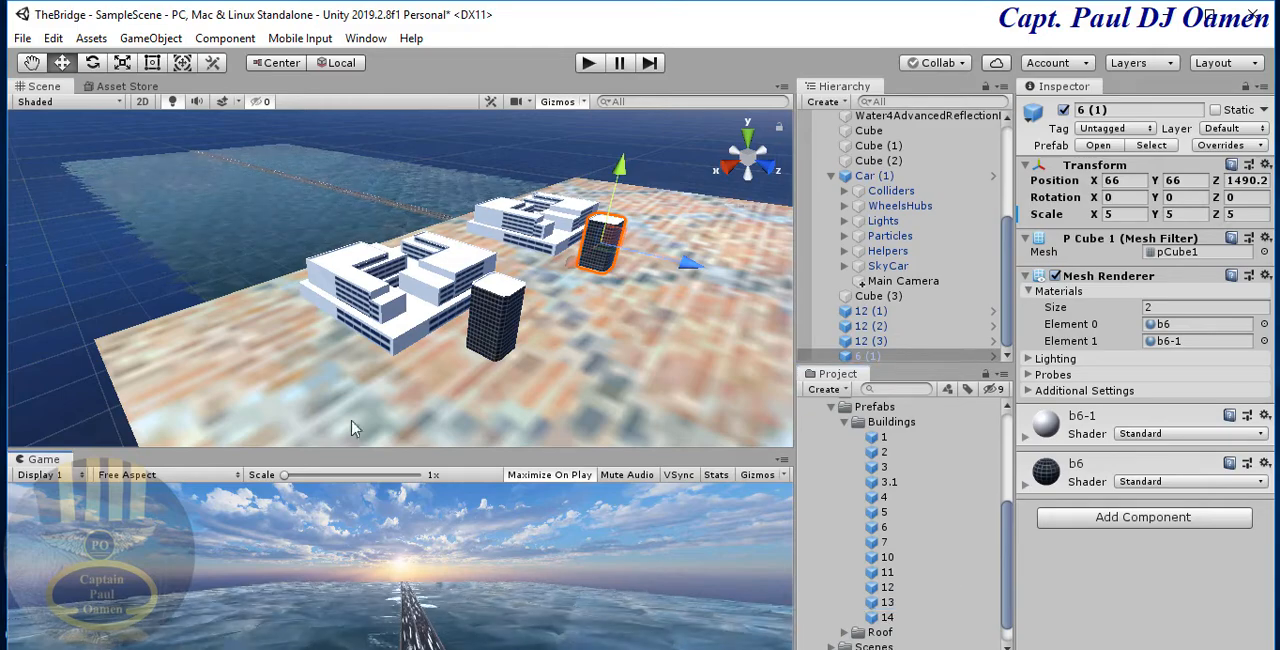
- Place building prefab 13 on the land near the outer corner, beyond the duplicated white buildings
click(293, 400)
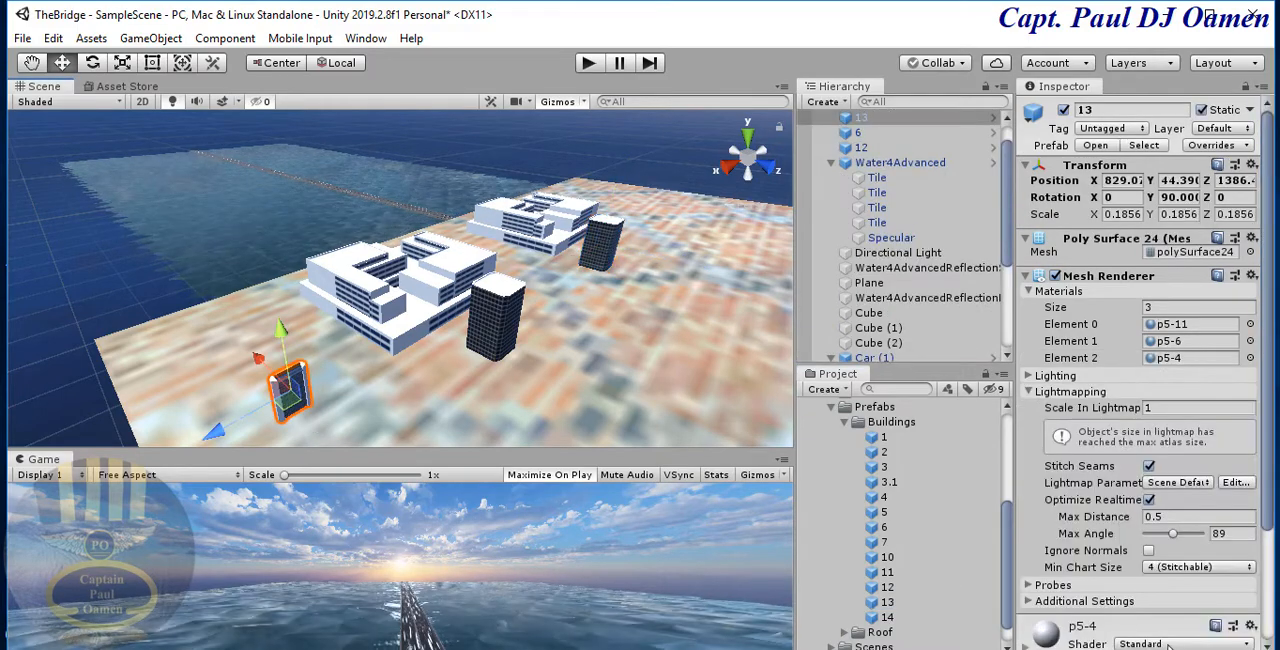